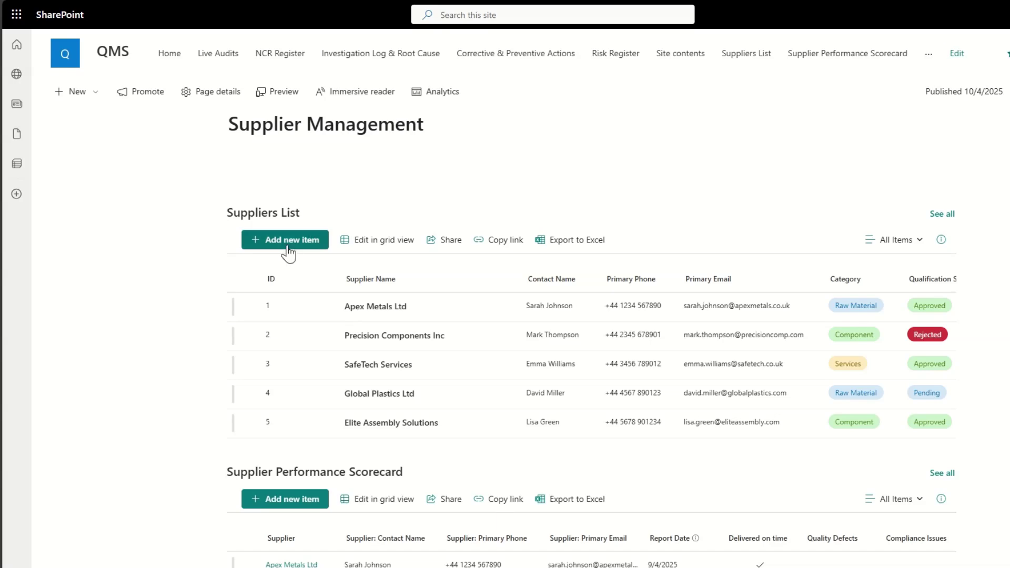
Step: Select Apex Metals Ltd in Suppliers List to filter the connected lists, then scroll through the results
left_click(248, 308)
scroll(109, 354, "down", 4)
scroll(109, 354, "down", 3)
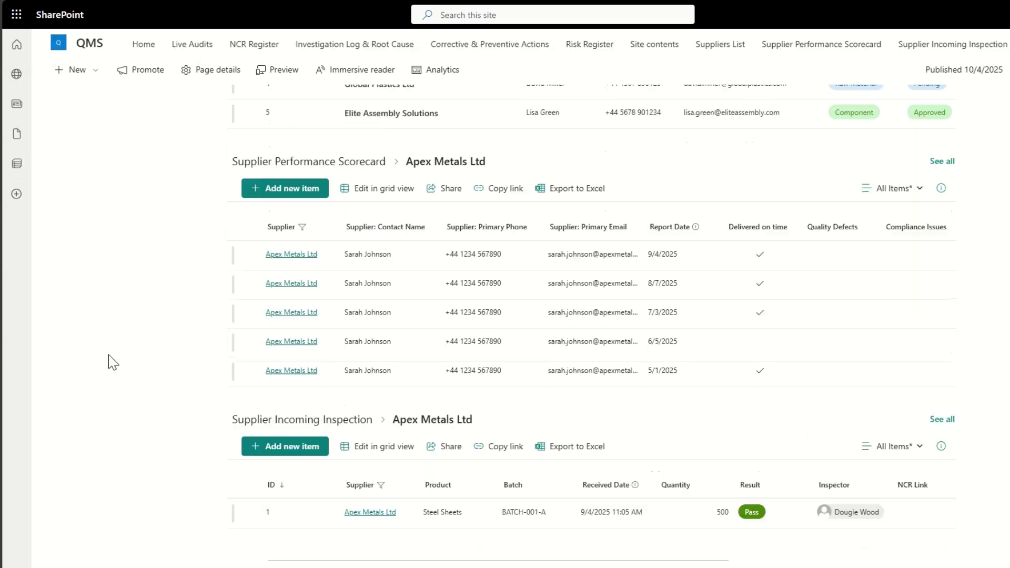
scroll(108, 355, "up", 8)
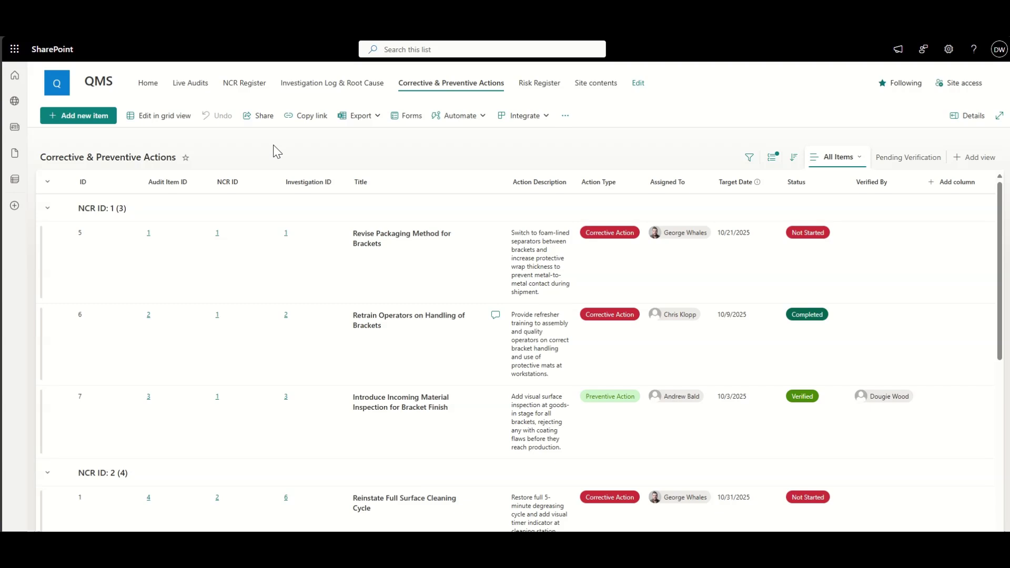
Step: Browse Live Audits, NCR Register, Investigation Log, Corrective Actions and Risk Register, then Site contents
left_click(178, 87)
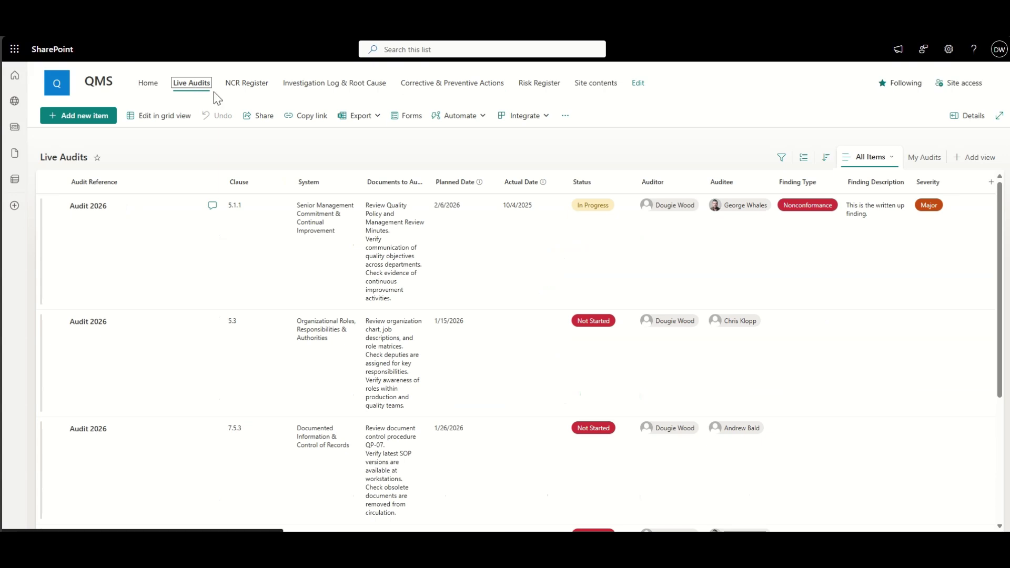
left_click(252, 91)
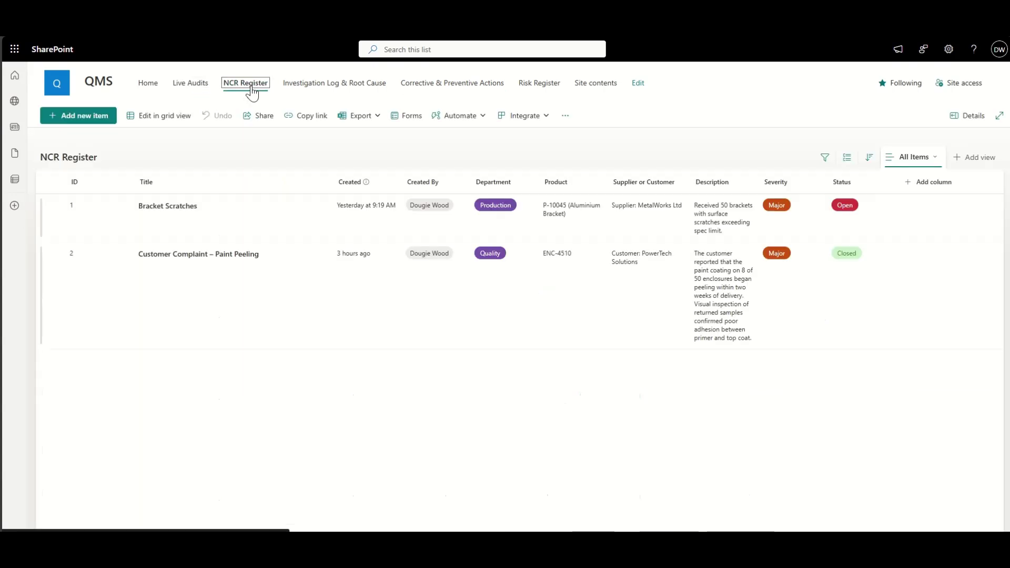
left_click(337, 88)
left_click(452, 88)
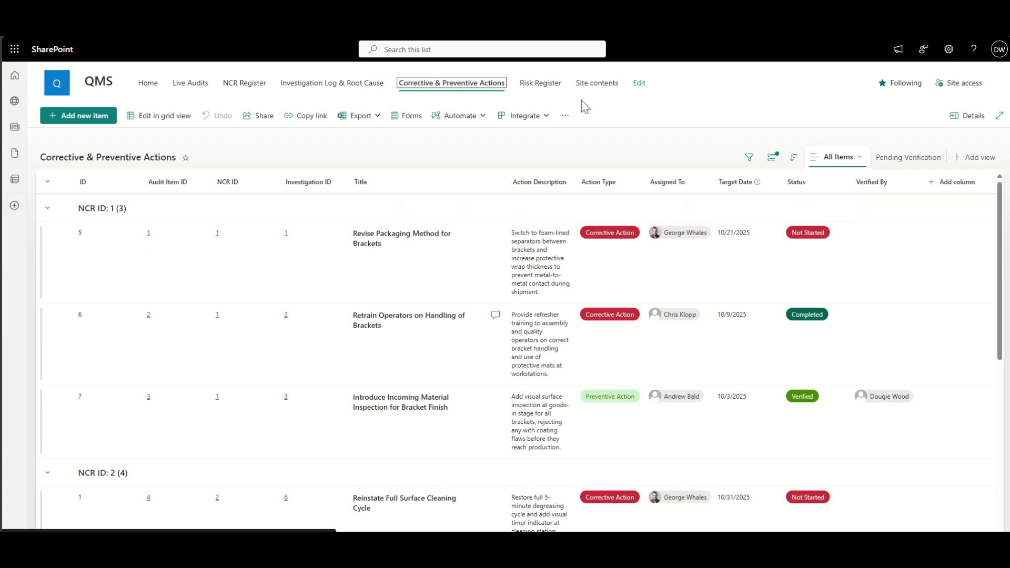
left_click(538, 91)
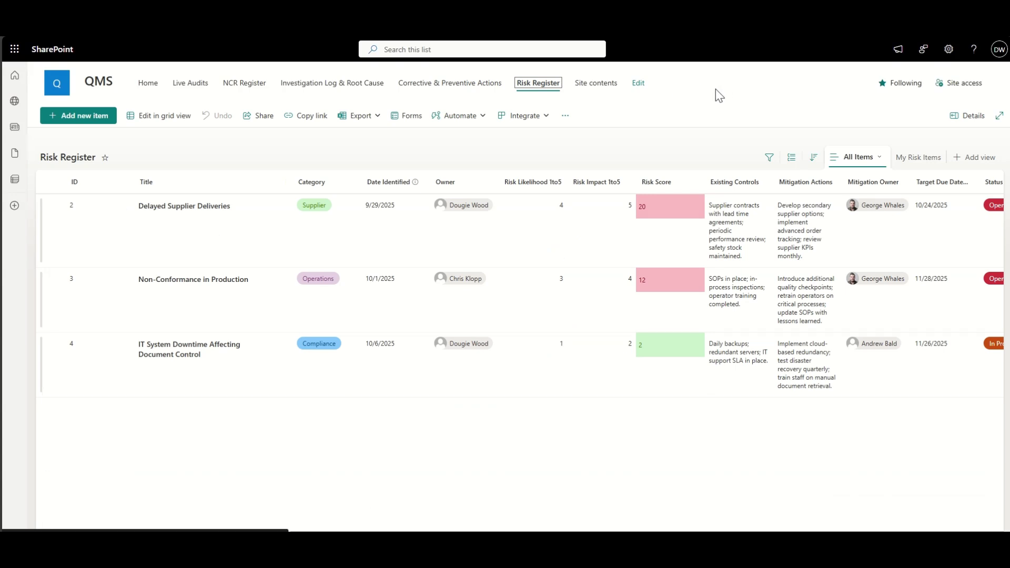
left_click(602, 84)
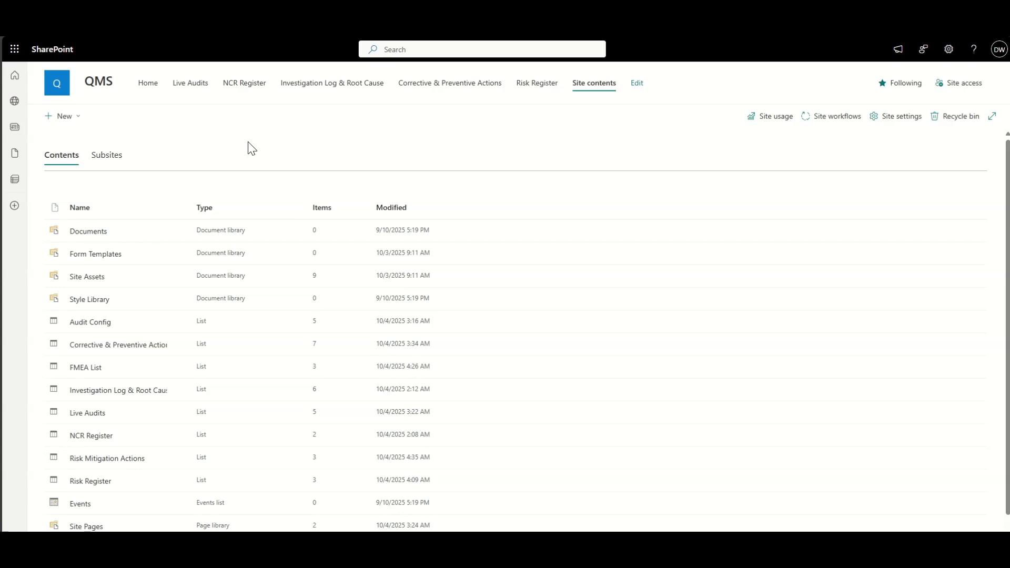
Step: Create a blank list named 'Suppliers List', shown in the site navigation
left_click(62, 116)
left_click(78, 136)
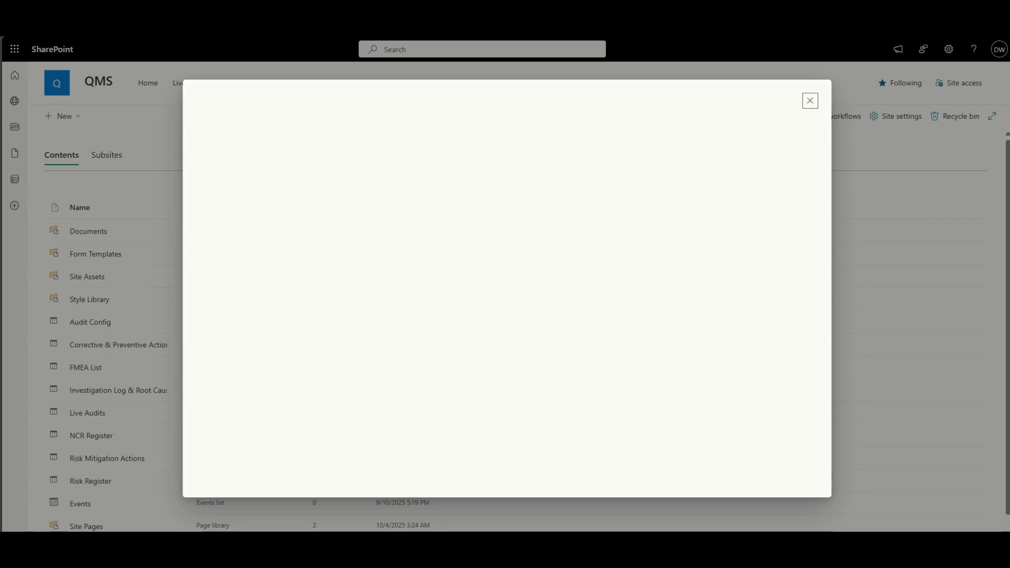
left_click(235, 203)
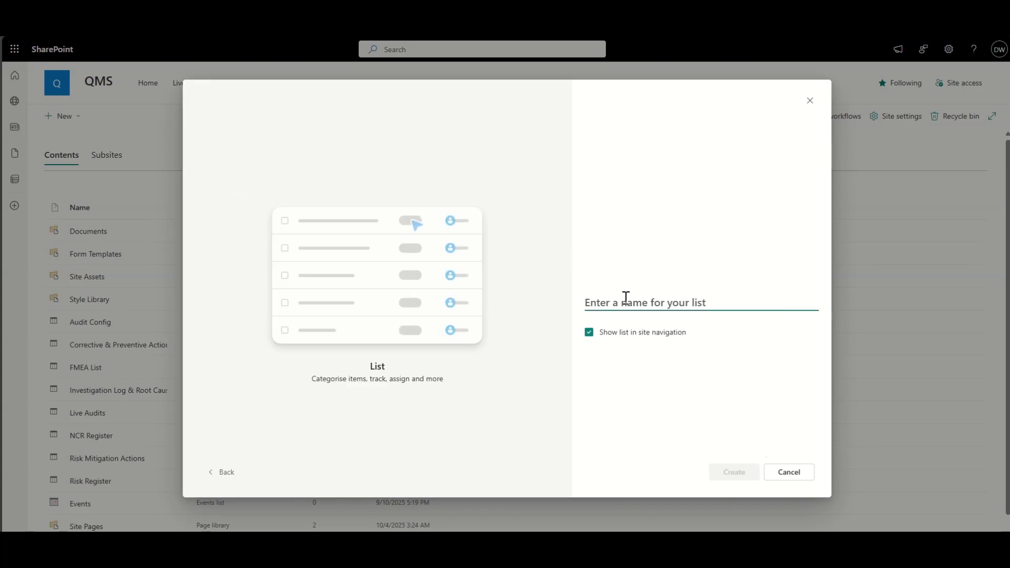
type("SupplierM")
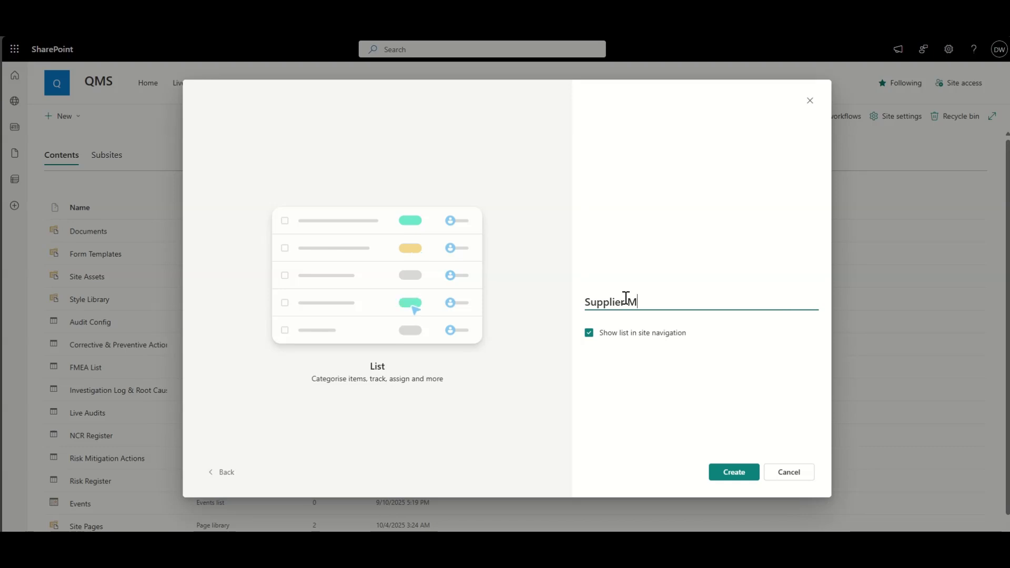
key("BackSpace")
type("s List")
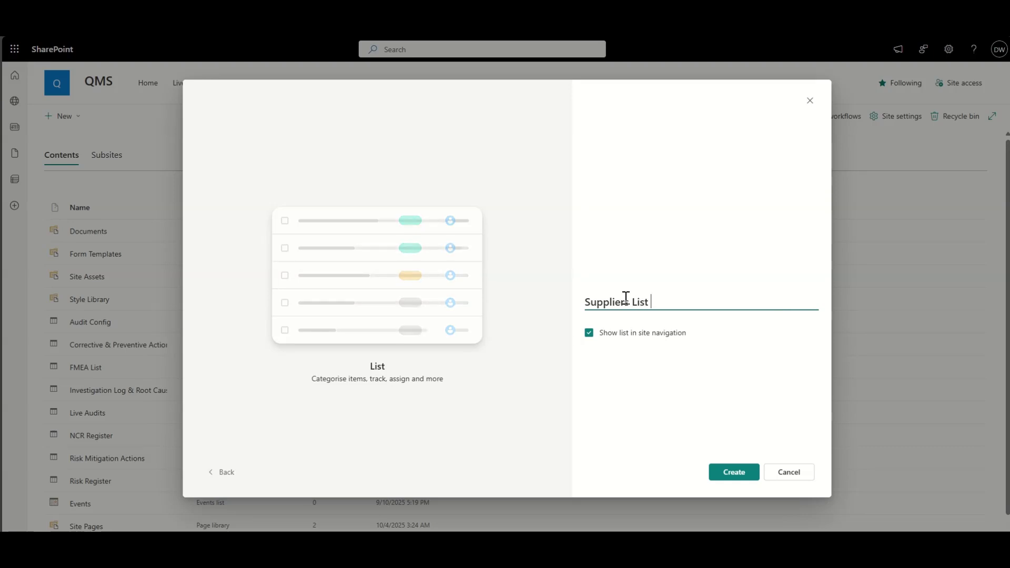
left_click(727, 470)
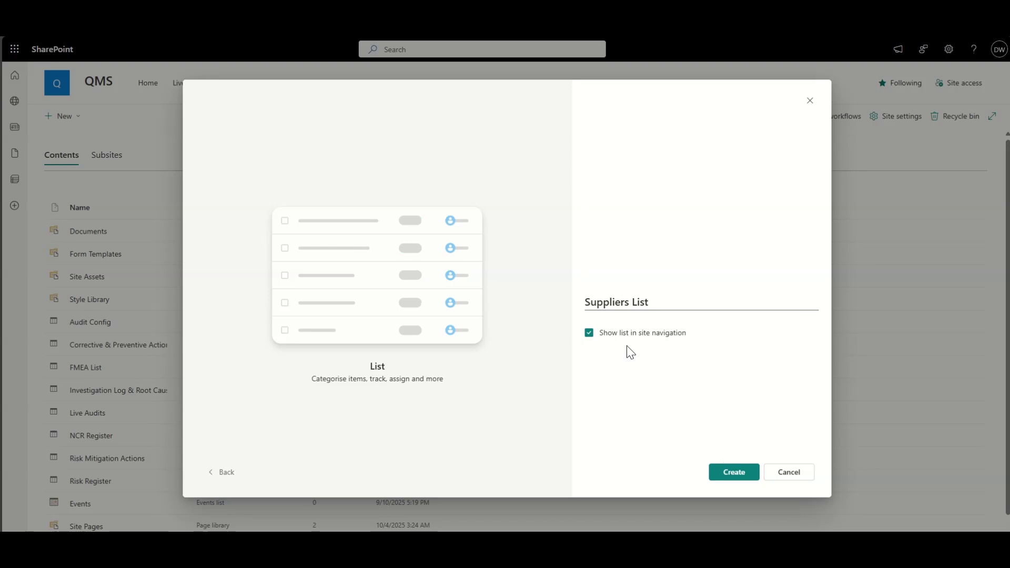
left_click(722, 471)
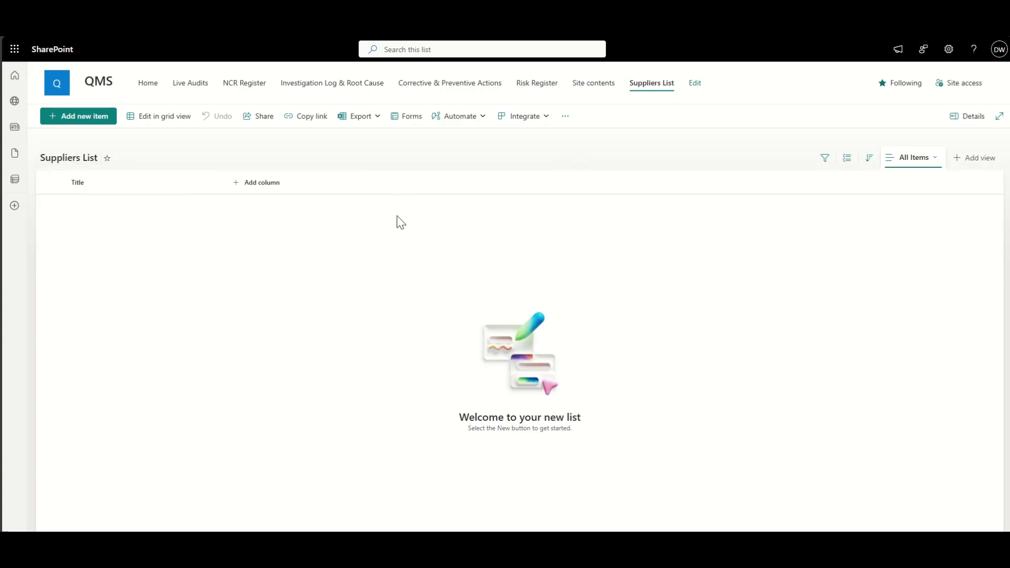
Step: Edit the current view so the ID column appears in position 1
left_click(927, 162)
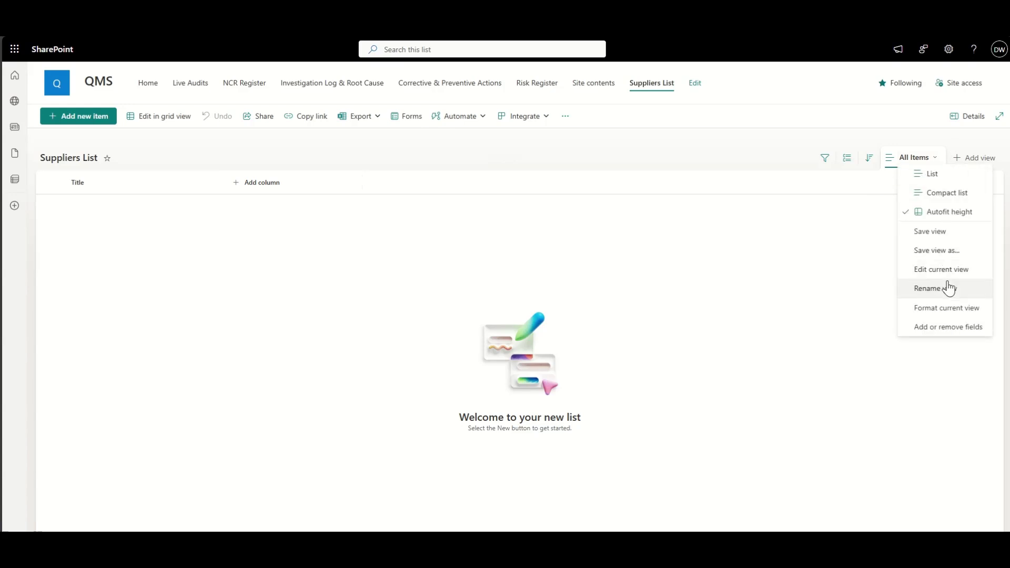
left_click(964, 270)
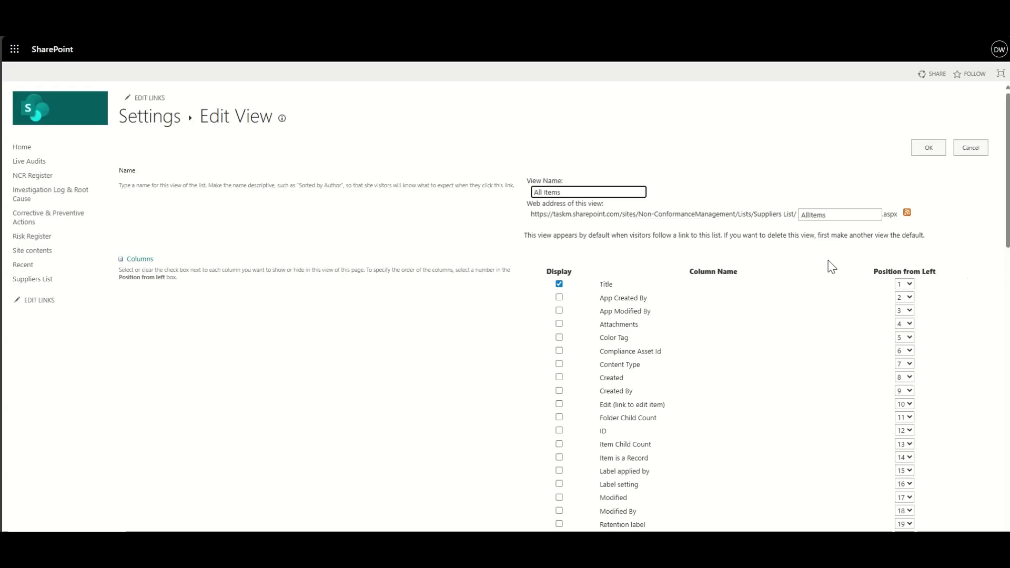
left_click(904, 430)
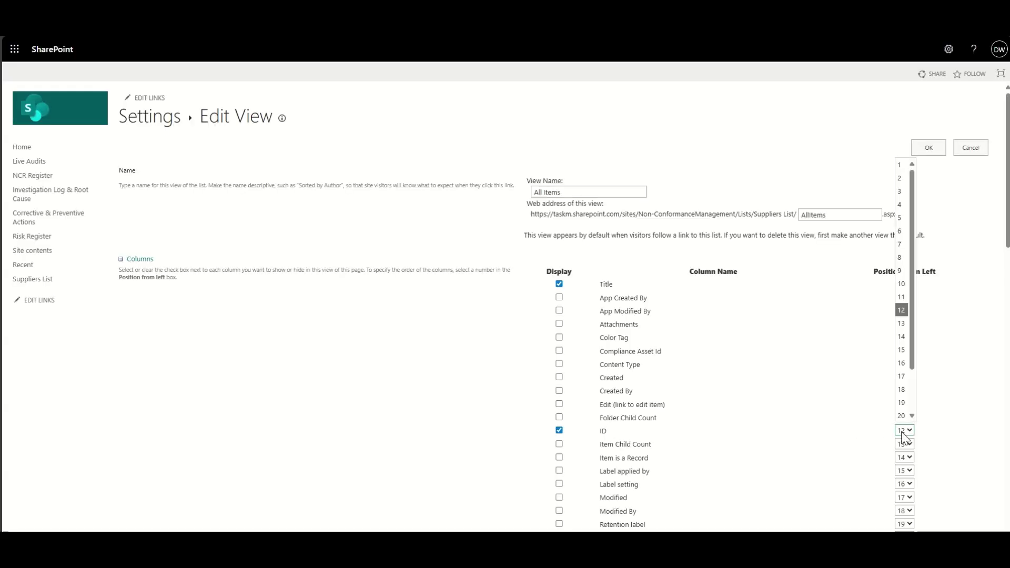
left_click(901, 169)
left_click(936, 147)
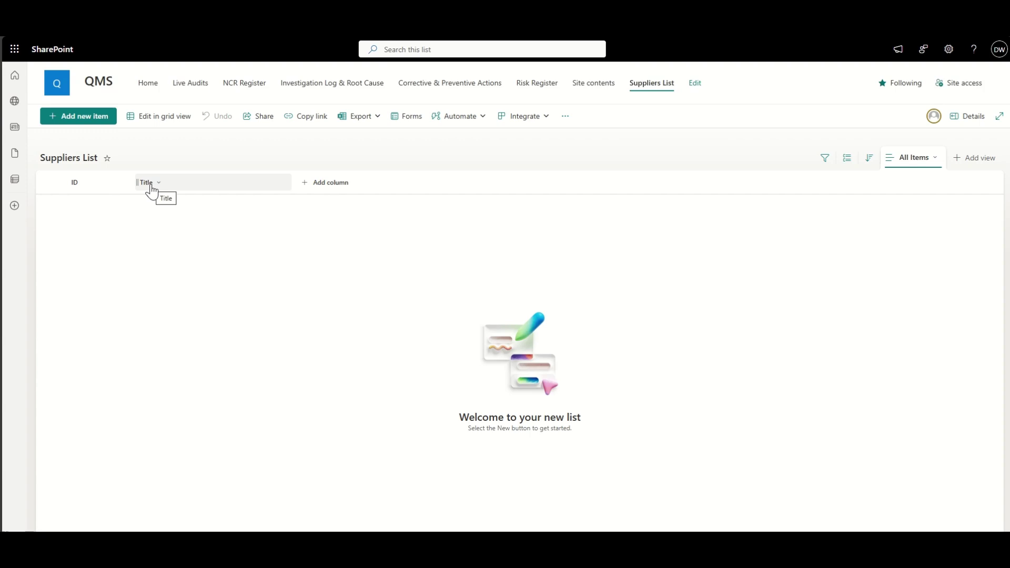
Step: Rename the Title column to 'Supplier Name'
left_click(284, 187)
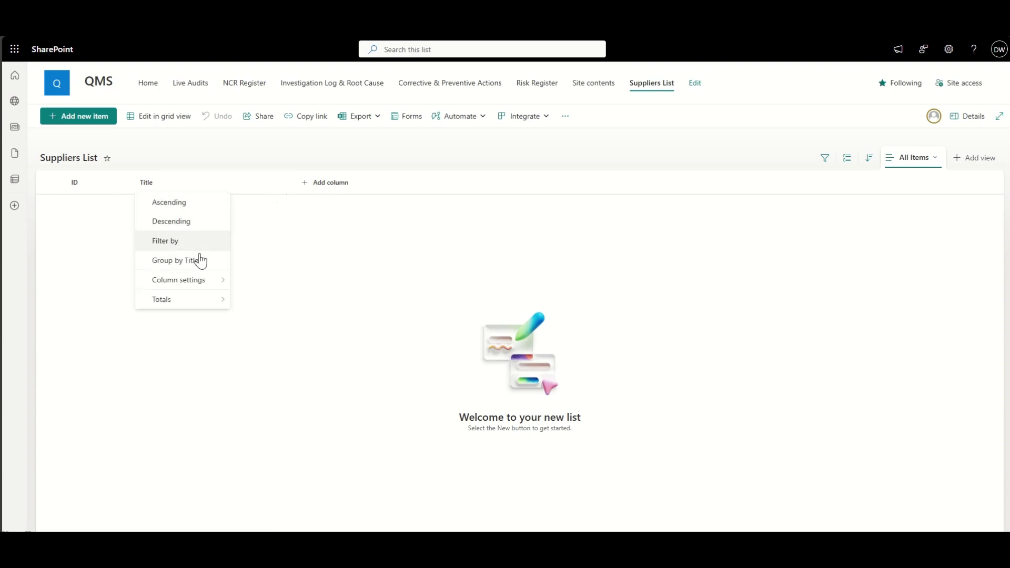
mouse_move(203, 292)
left_click(247, 280)
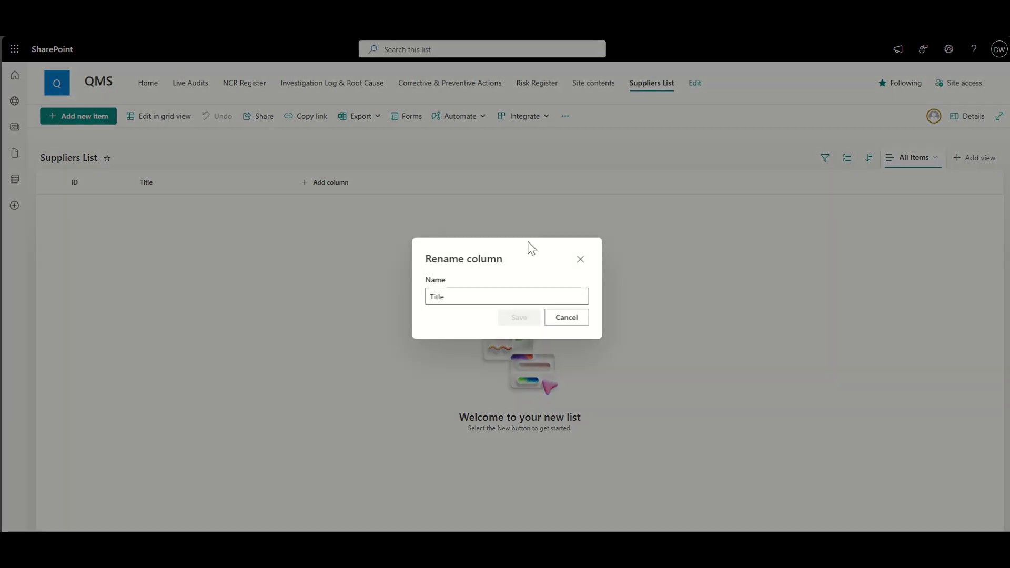
double_click(511, 300)
type("Supp")
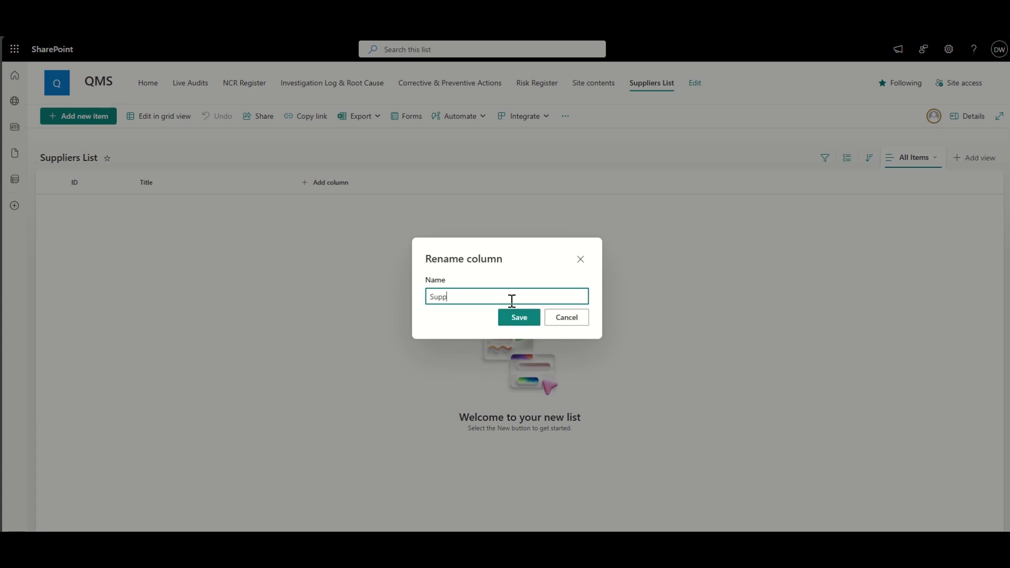
type("lier Name")
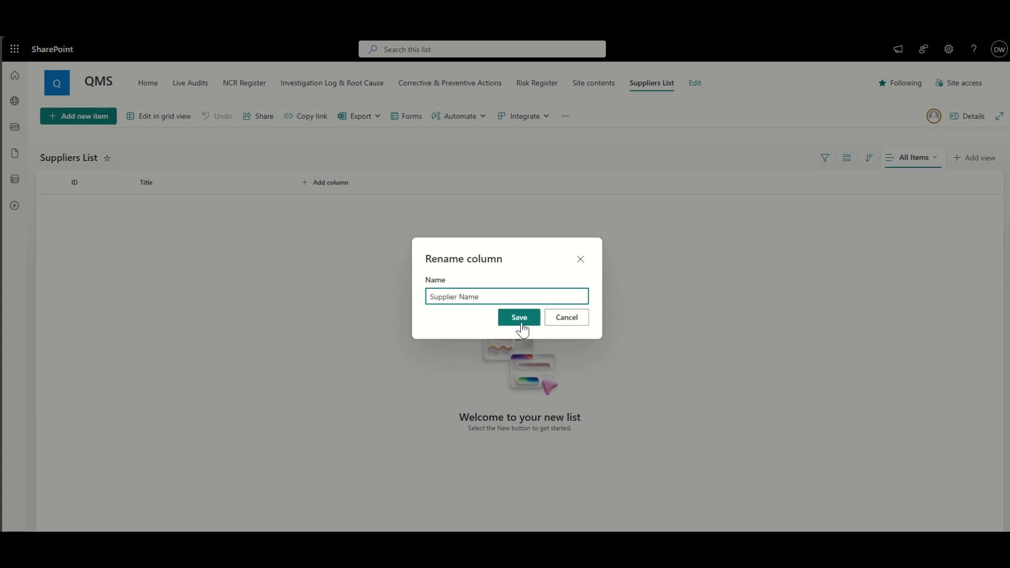
left_click(518, 318)
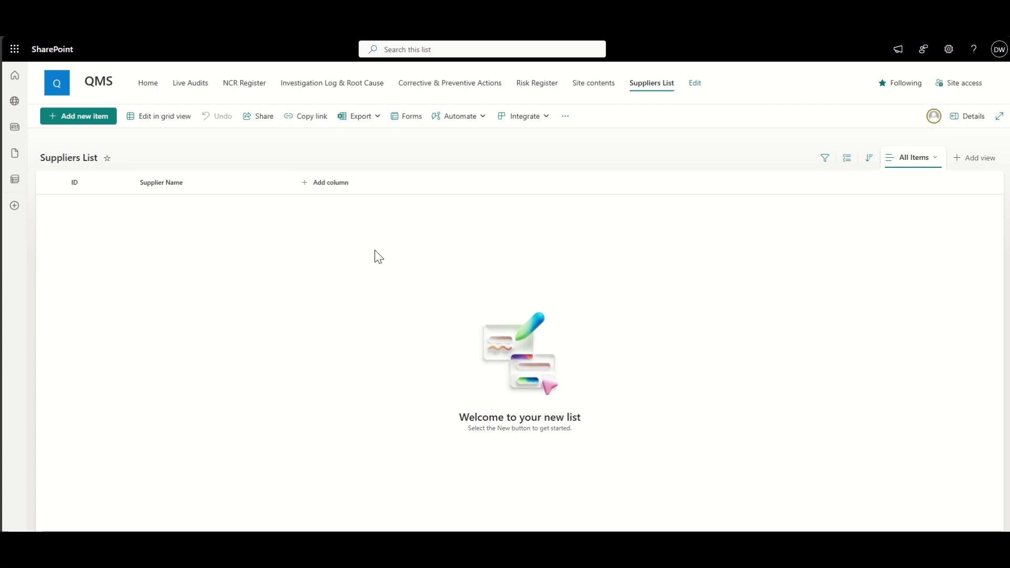
left_click(328, 187)
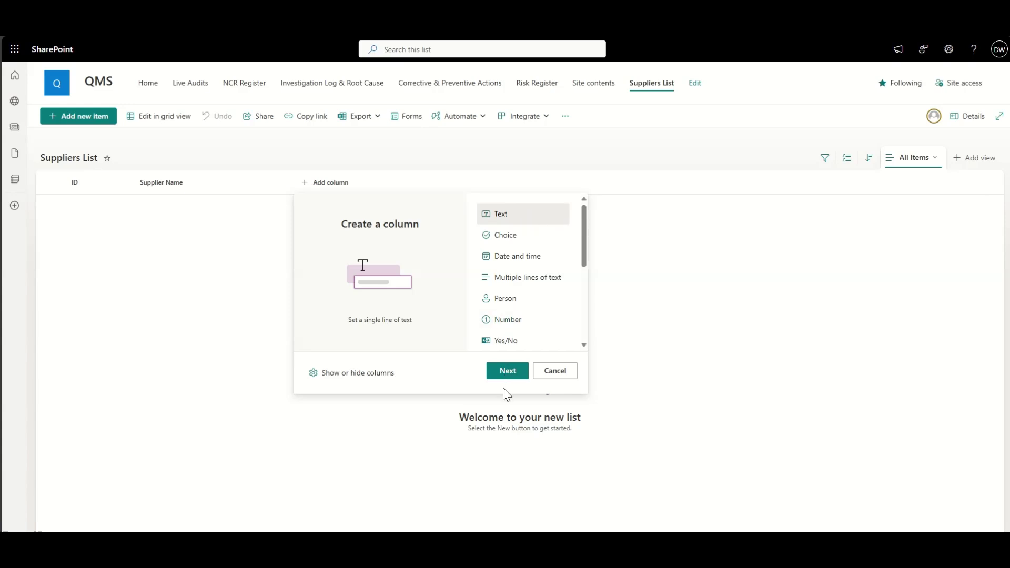
Step: Add single-line text columns named Contact Name and Primary Phone
left_click(508, 374)
left_click(873, 103)
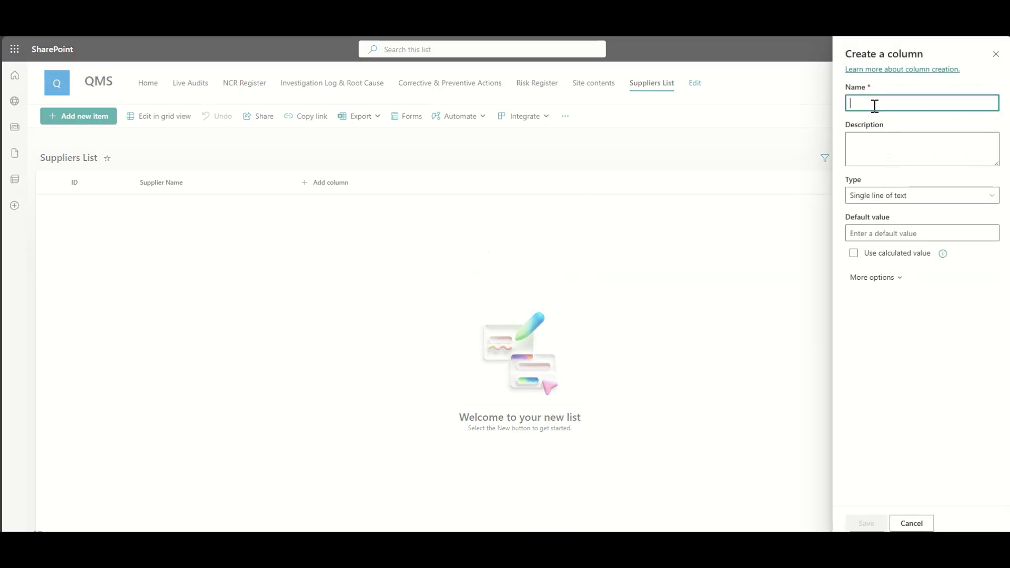
type("Contact Name")
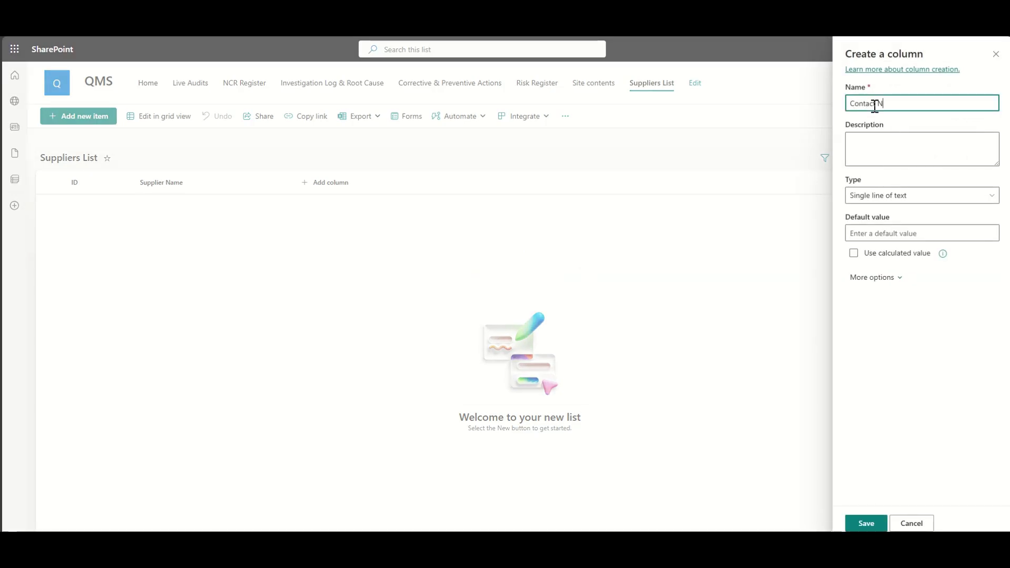
left_click(865, 523)
left_click(405, 183)
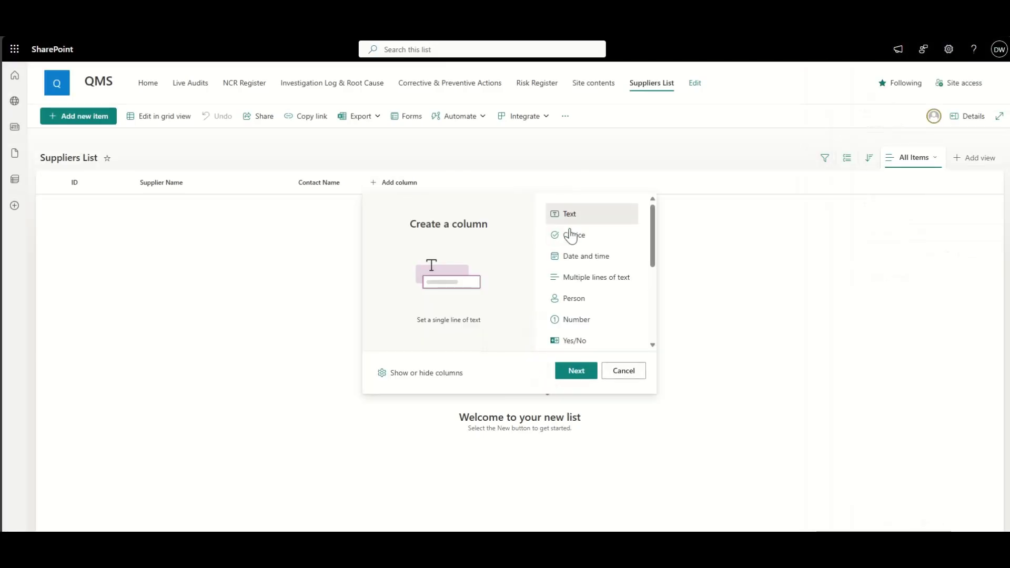
left_click(574, 370)
left_click(878, 104)
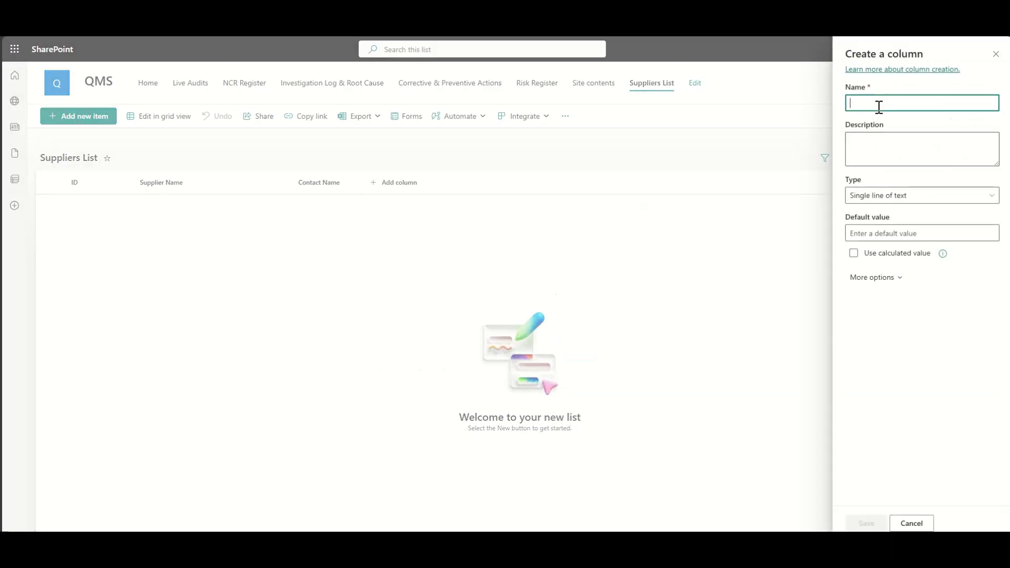
type("Primary P")
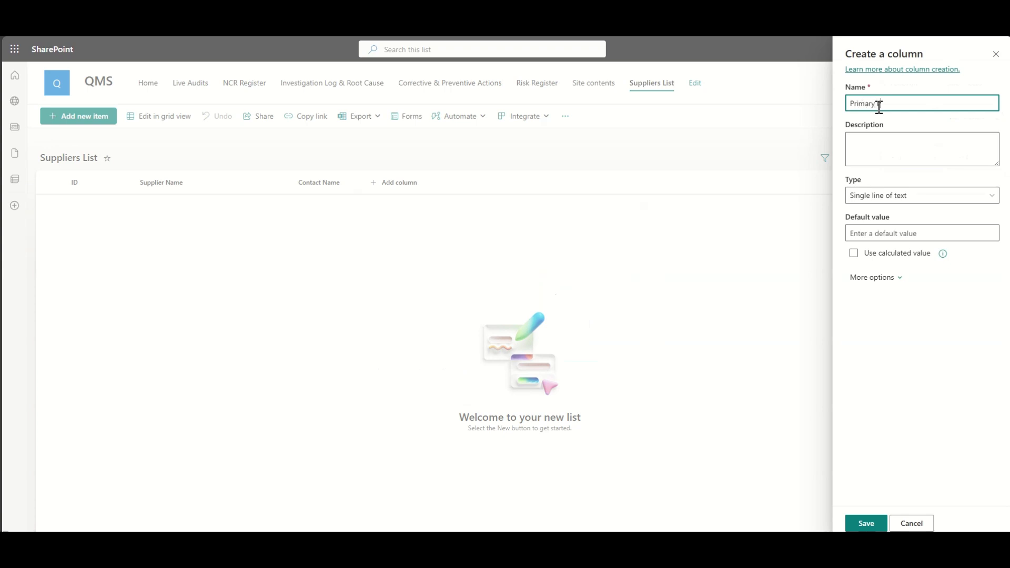
type("hone")
left_click(867, 522)
Step: Add a single-line text column named Primary Email
left_click(473, 185)
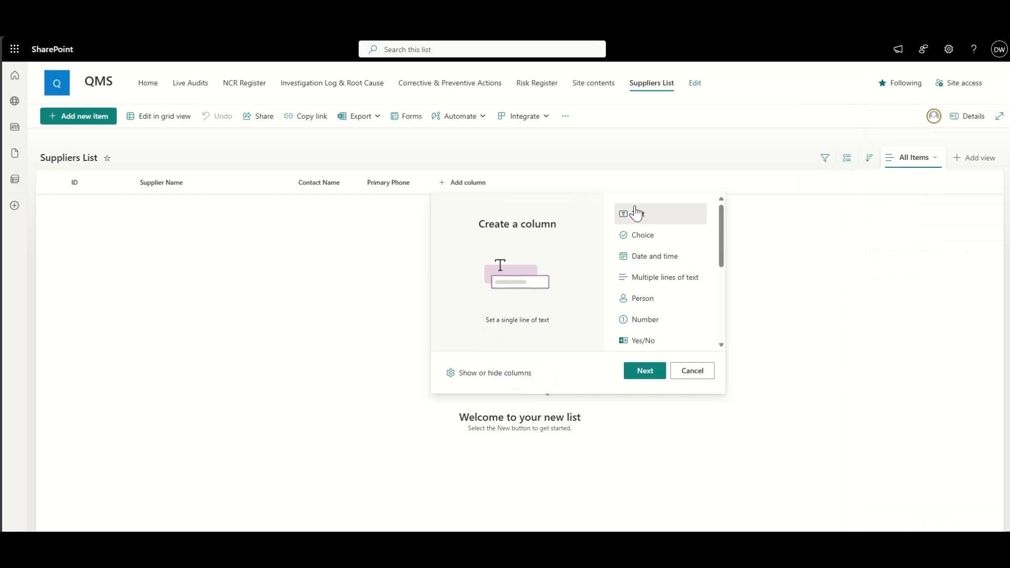
left_click(642, 370)
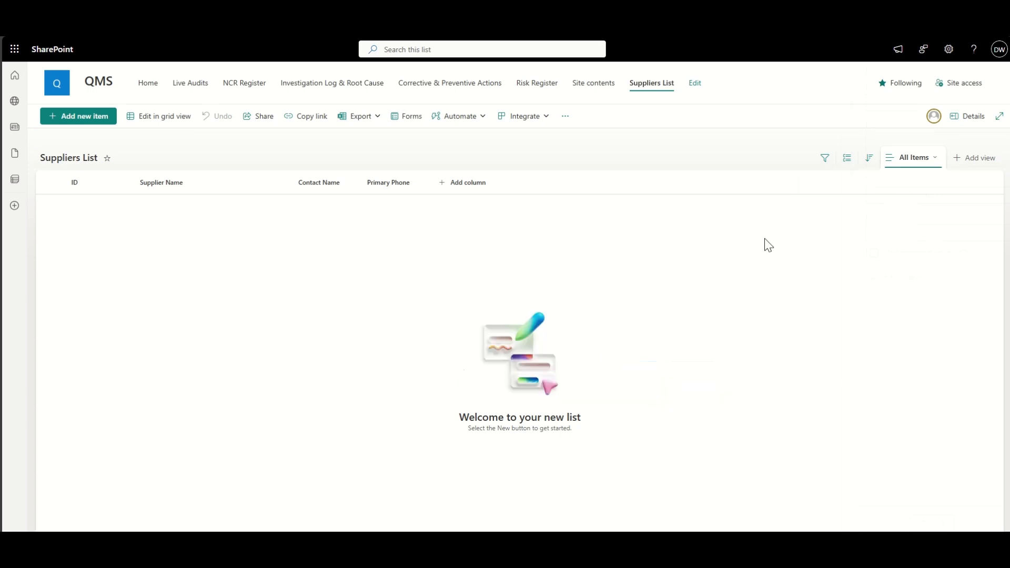
left_click(887, 104)
type("P")
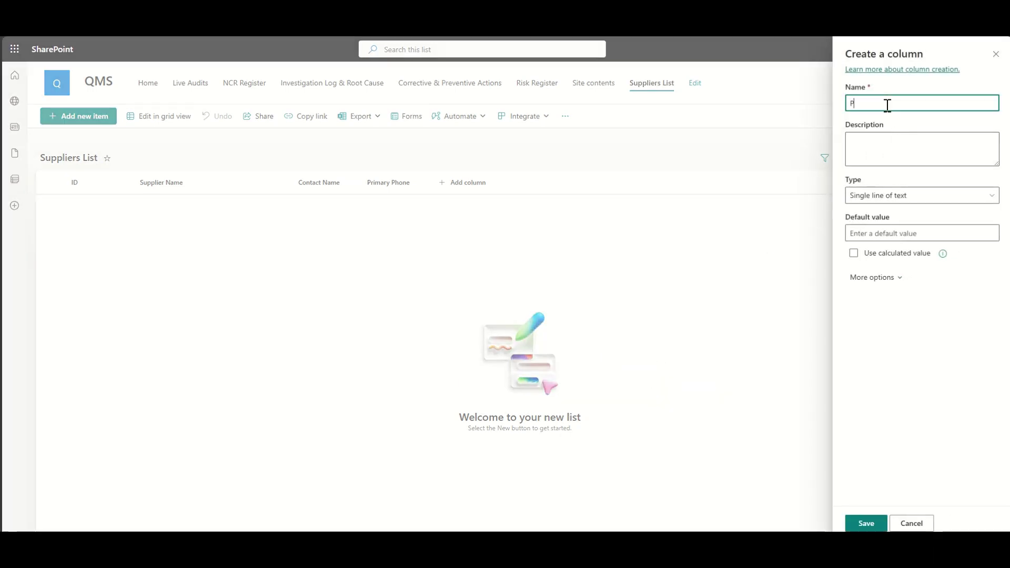
type("rimary EM")
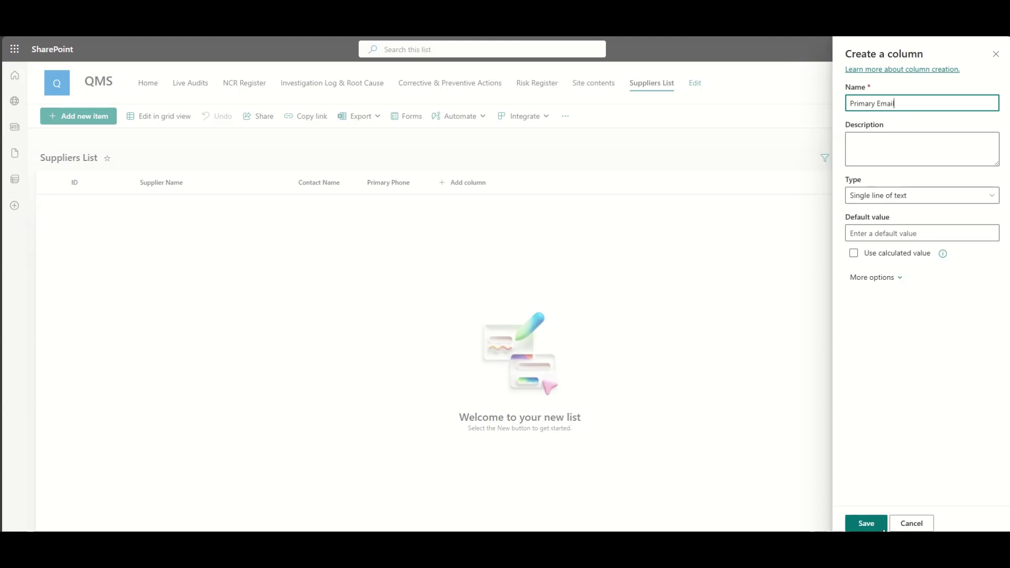
left_click(866, 523)
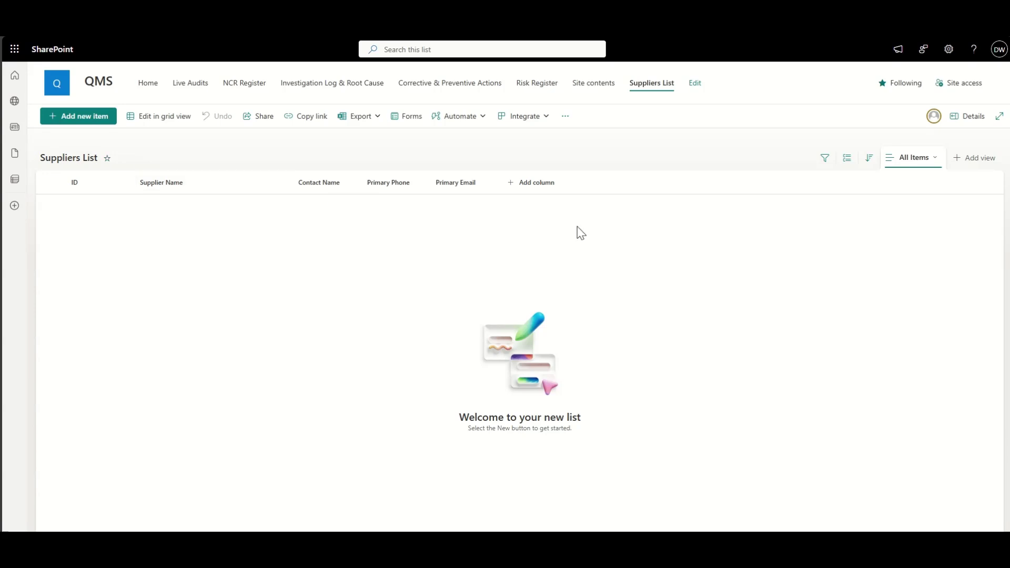
Step: Start a new Choice column named Category
left_click(552, 185)
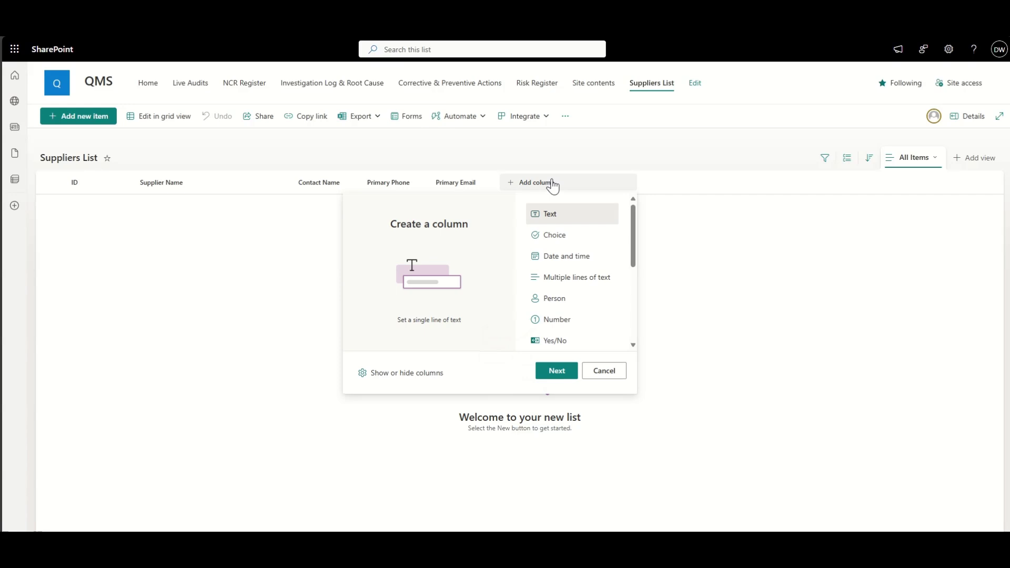
left_click(578, 236)
left_click(555, 372)
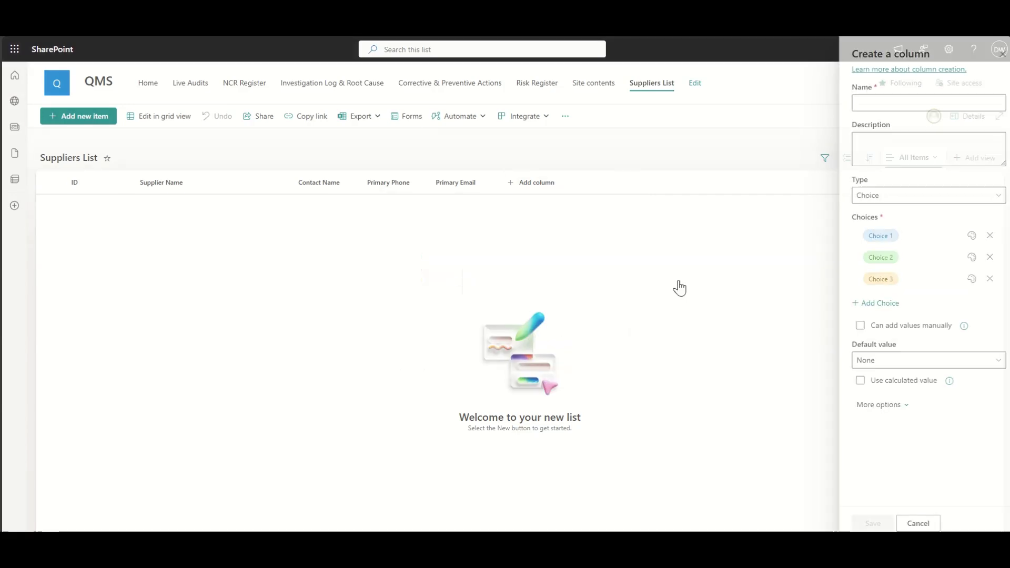
left_click(897, 104)
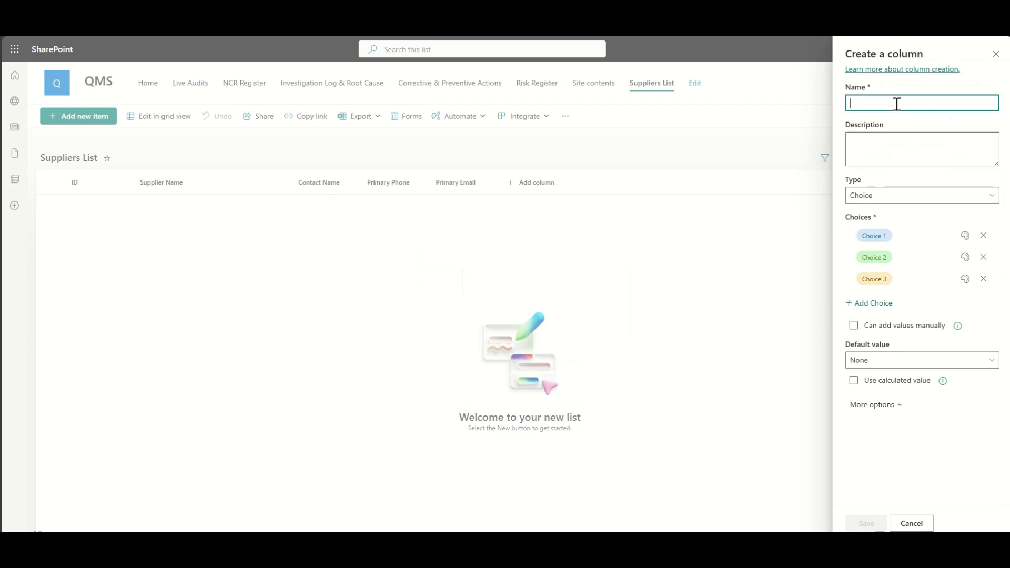
type("C")
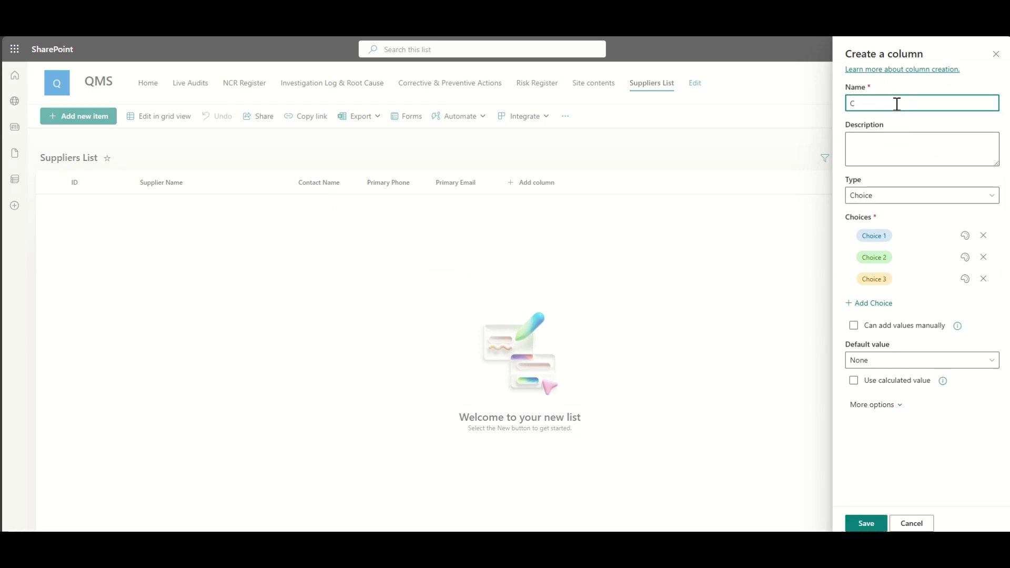
key("BackSpace")
type("Category")
Step: Set the Category choices to Raw Material, Component and Services and save the column
left_click(910, 236)
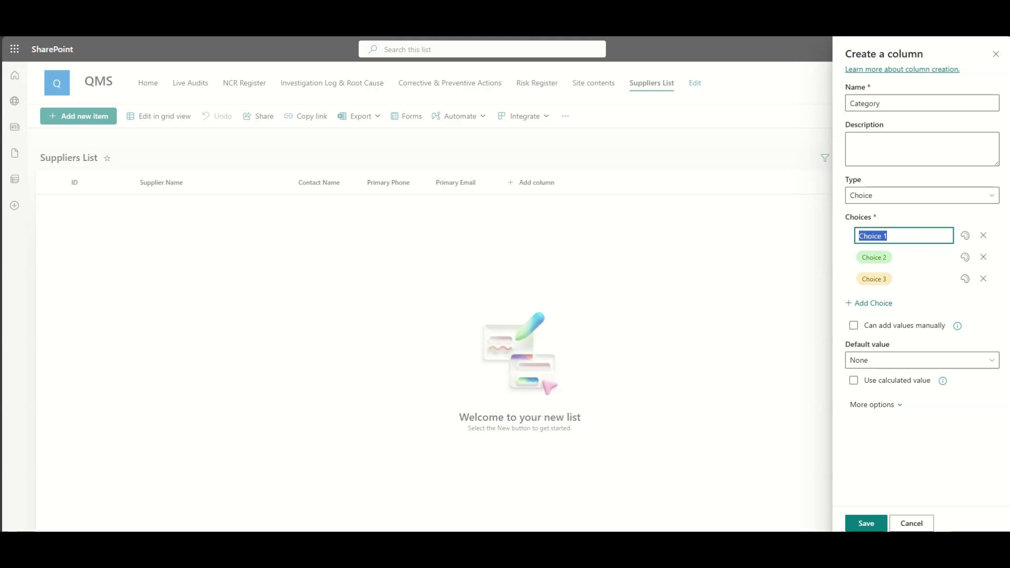
type("Raw Material")
left_click(915, 256)
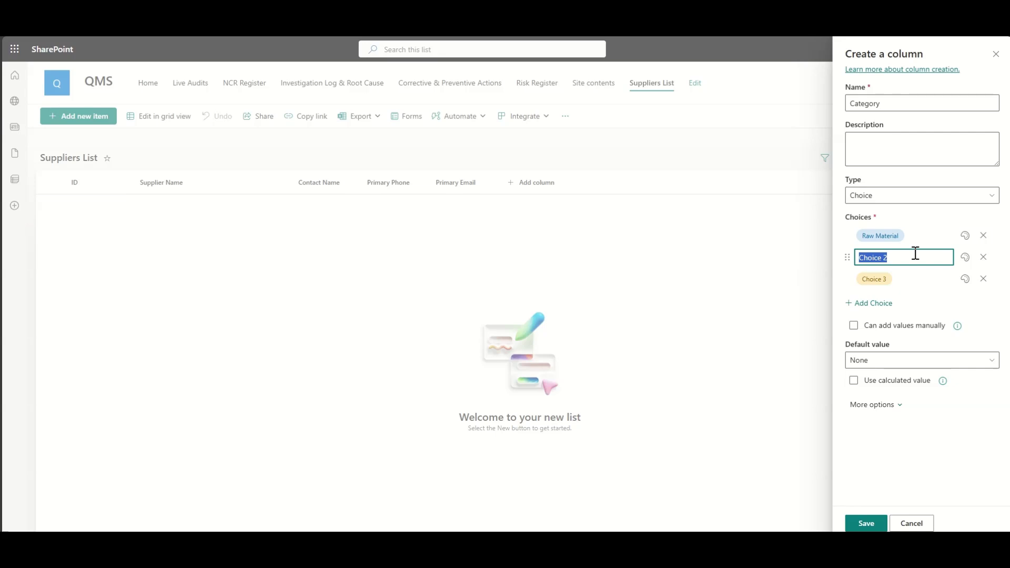
type("Compone")
key("BackSpace")
key("BackSpace")
key("BackSpace")
key("BackSpace")
left_click(904, 280)
type("Services")
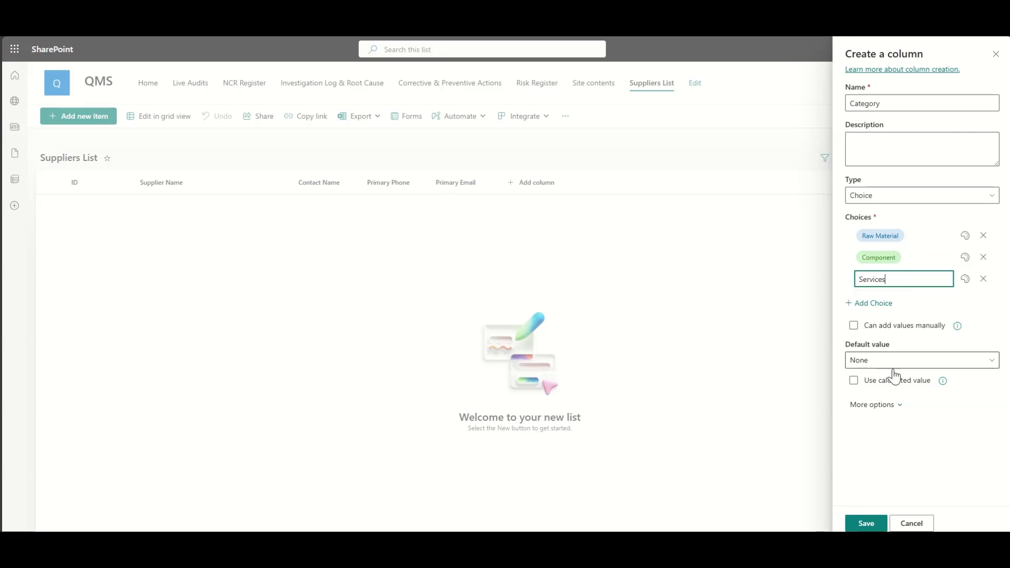
left_click(865, 522)
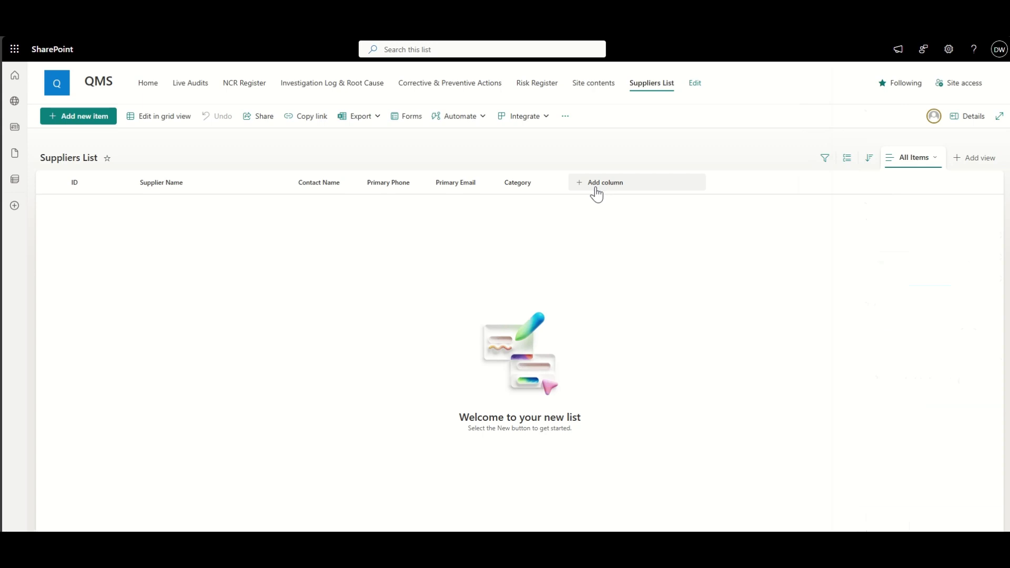
Step: Start a new Choice column named Qualification Status, correcting the spelling
left_click(597, 190)
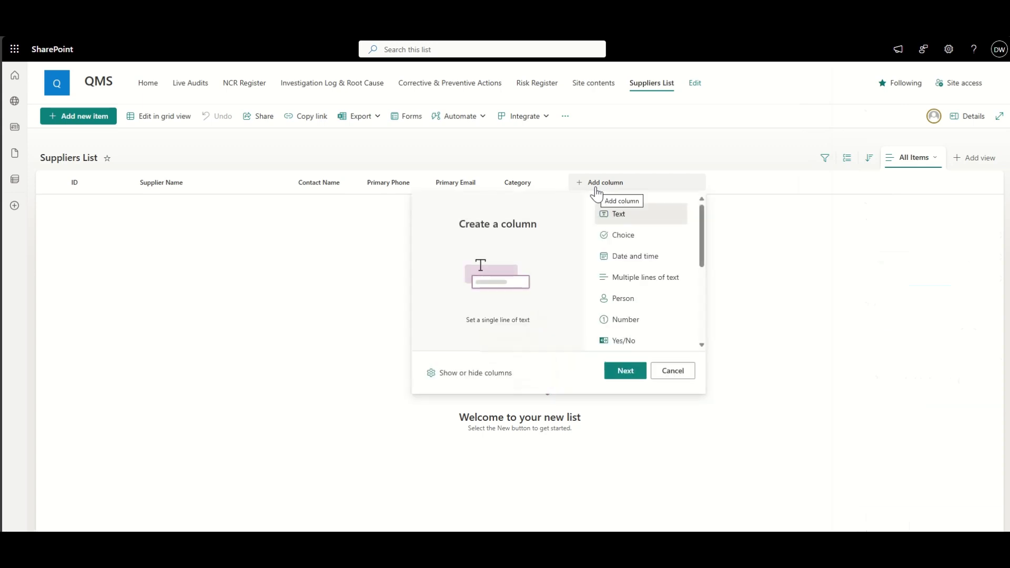
left_click(636, 238)
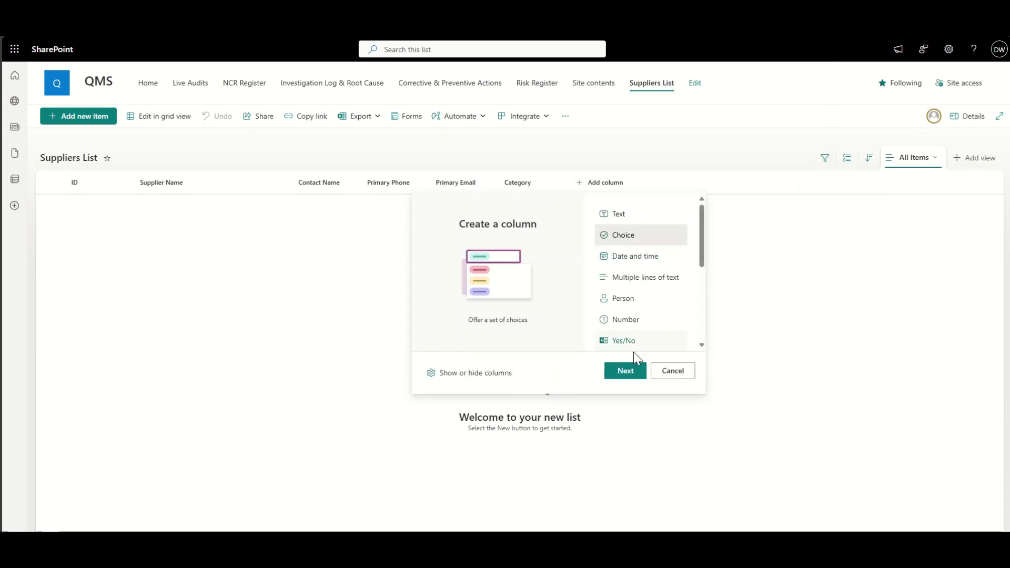
left_click(632, 371)
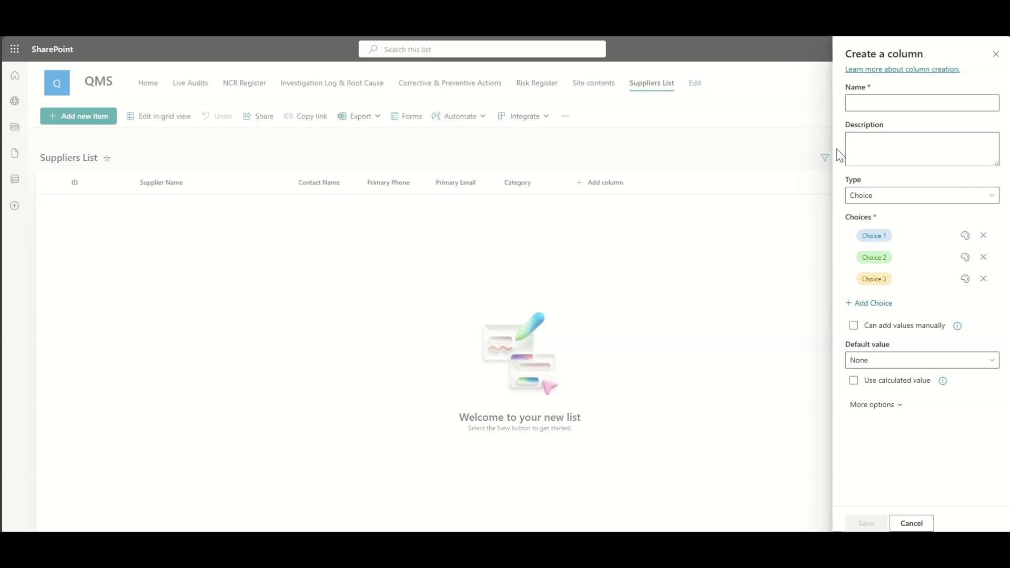
left_click(882, 103)
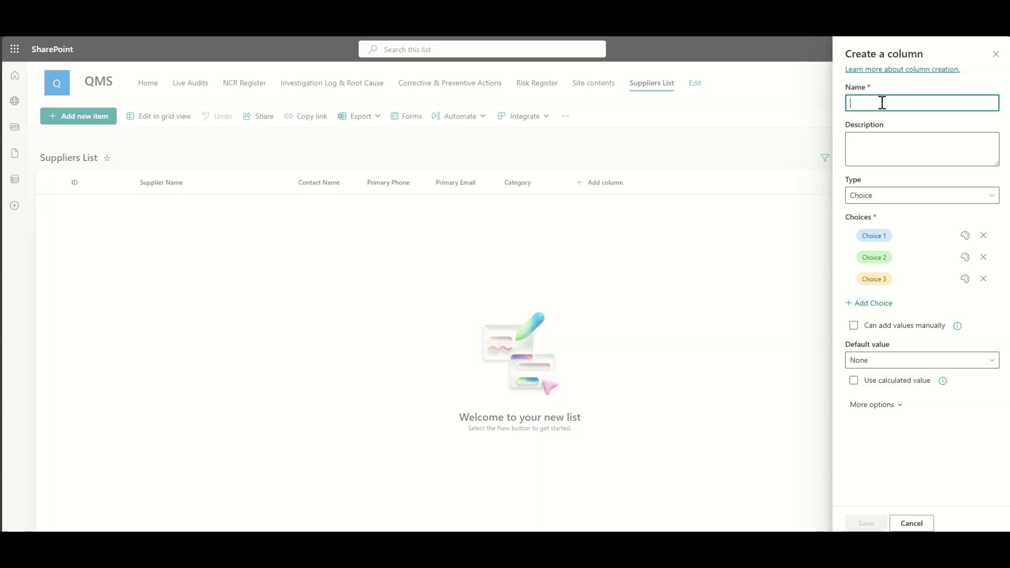
type("Qualit")
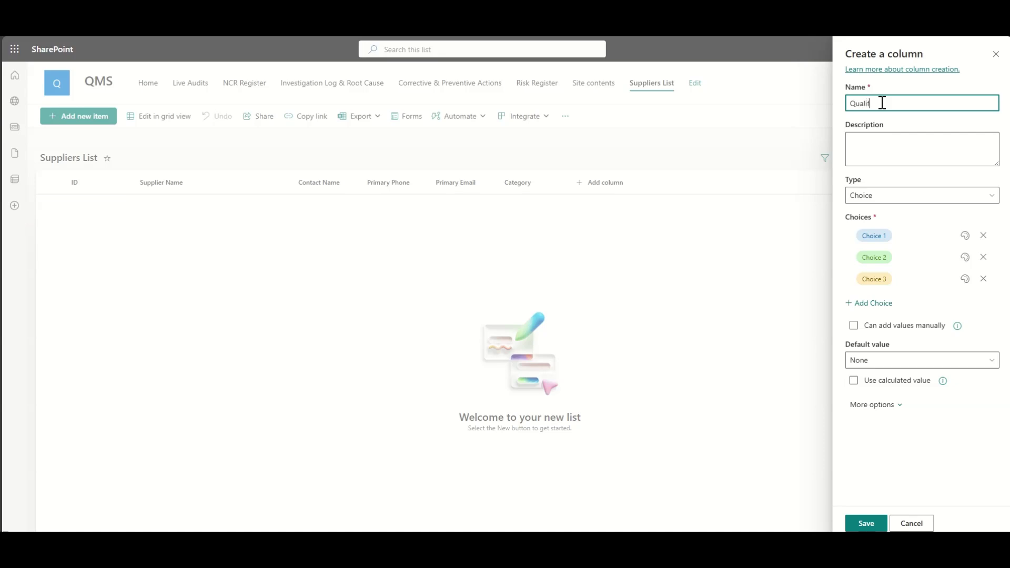
type("iaction Status")
right_click(882, 103)
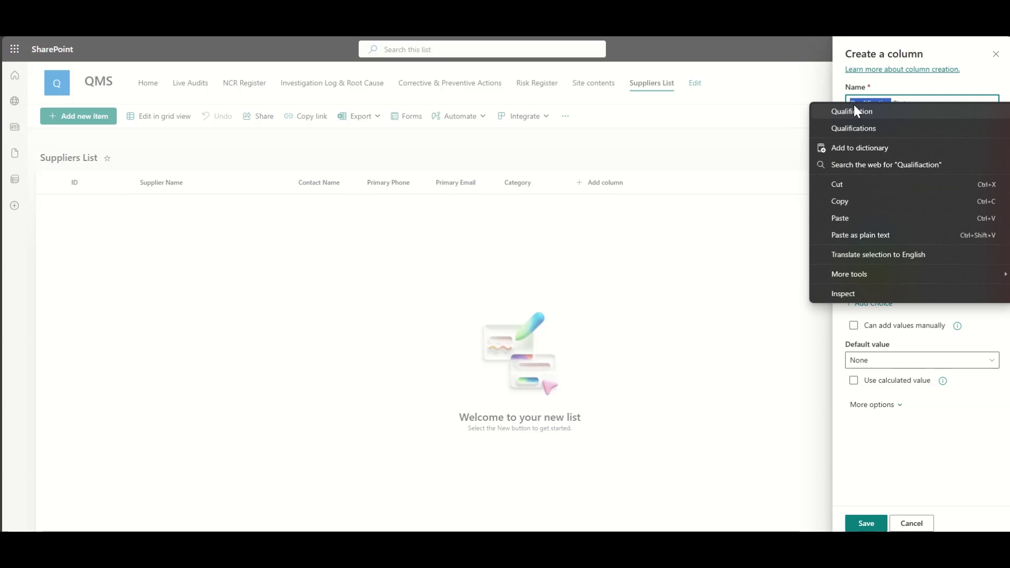
left_click(857, 112)
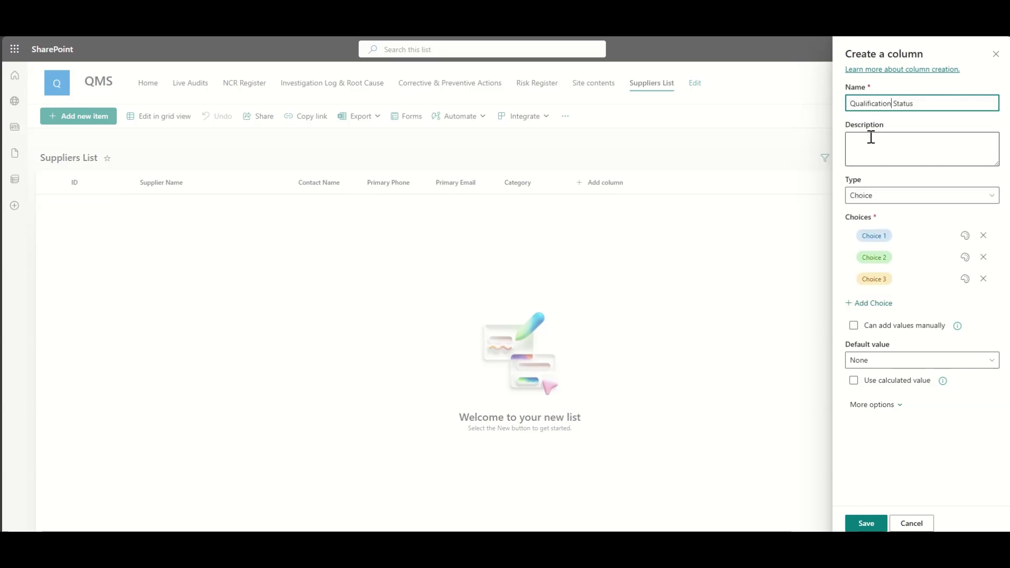
Step: Enter the choices Pending, Approved and Rejected
left_click(897, 235)
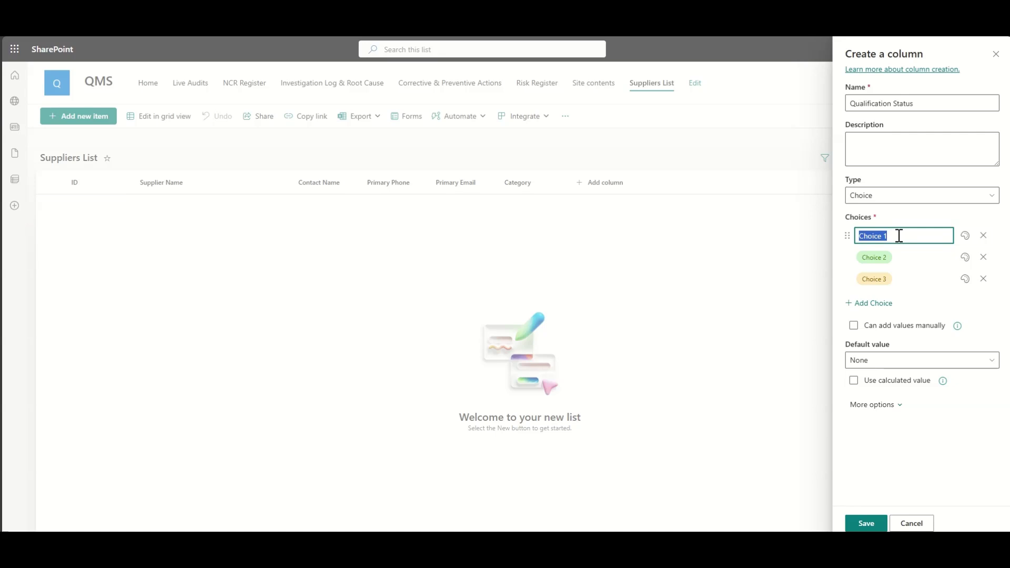
type("Pending")
left_click(897, 258)
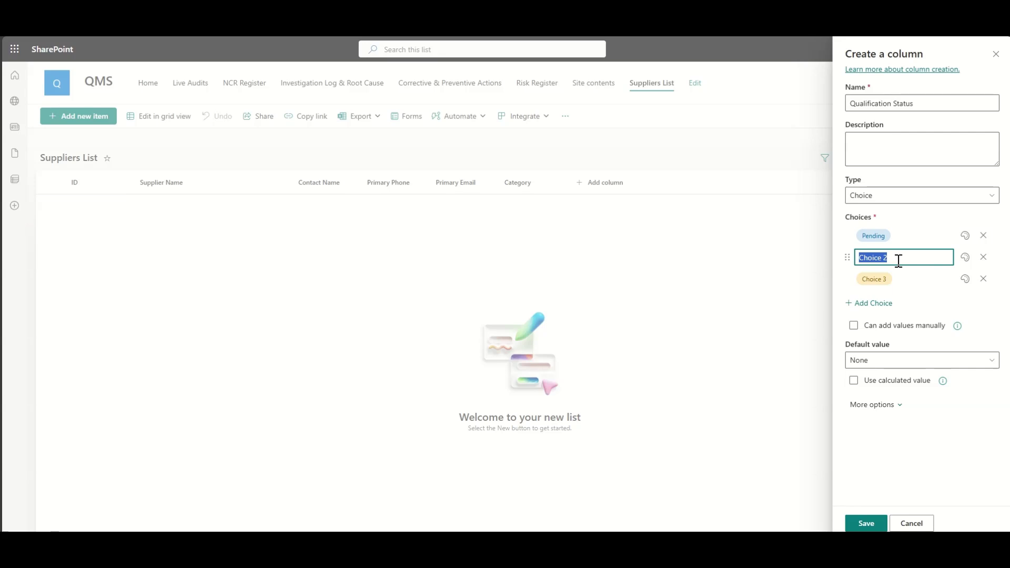
type("Approved")
left_click(902, 282)
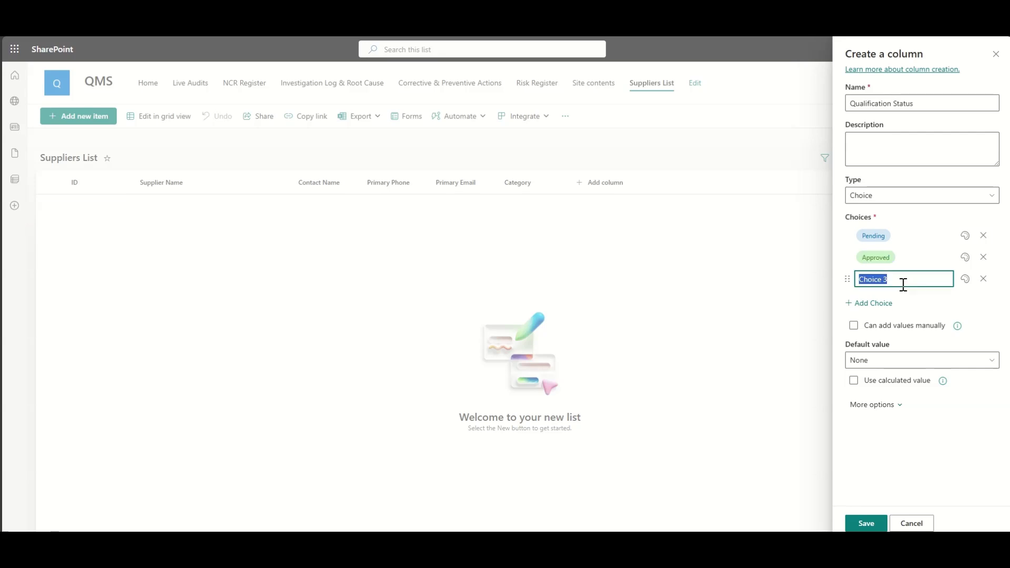
type("Rejected")
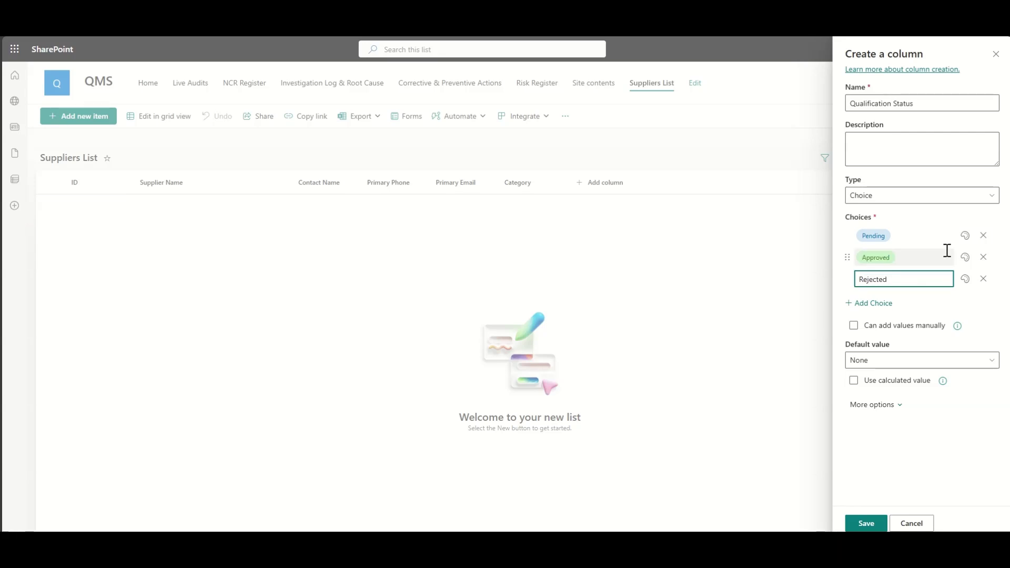
Step: Colour Rejected red, make Pending the default value, and save the column
left_click(965, 279)
left_click(882, 339)
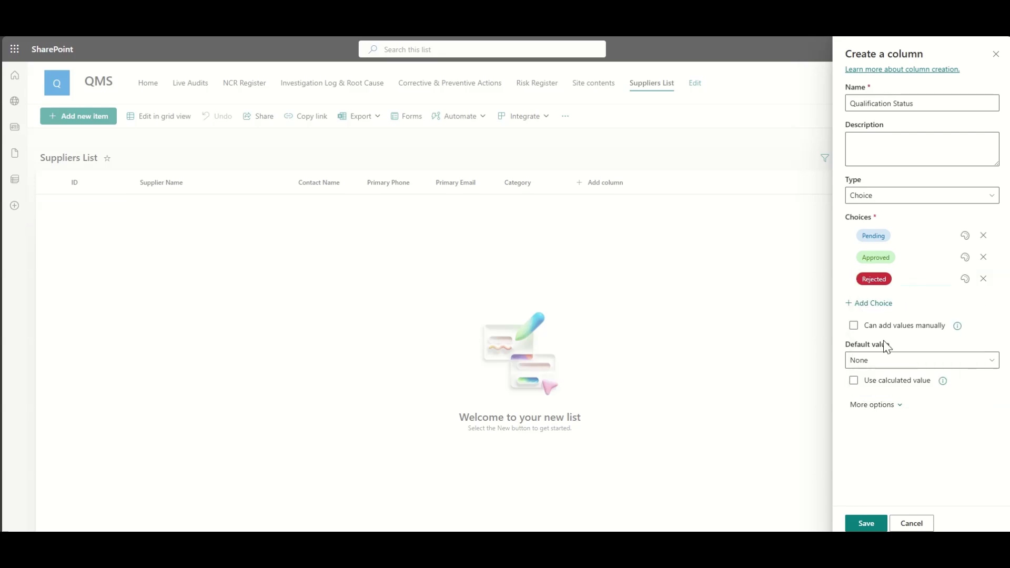
left_click(900, 363)
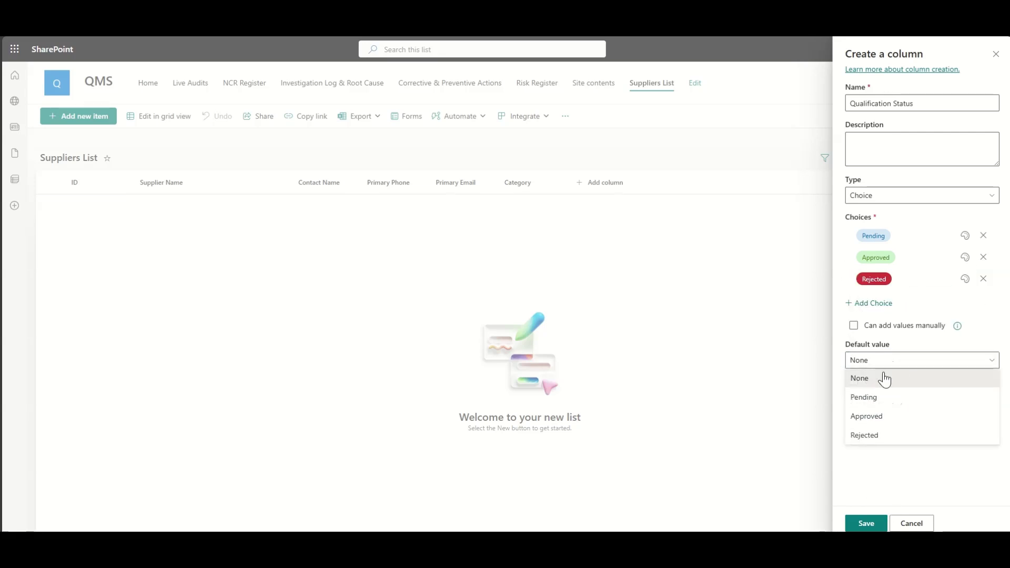
left_click(879, 395)
left_click(865, 524)
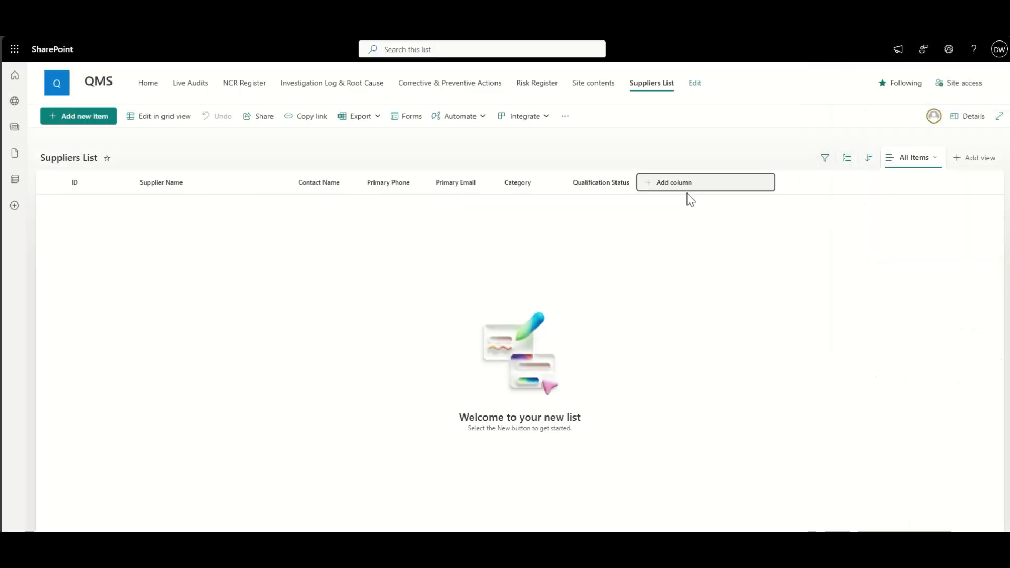
Step: Add a date-and-time column named Approval Date after Qualification Status
left_click(686, 193)
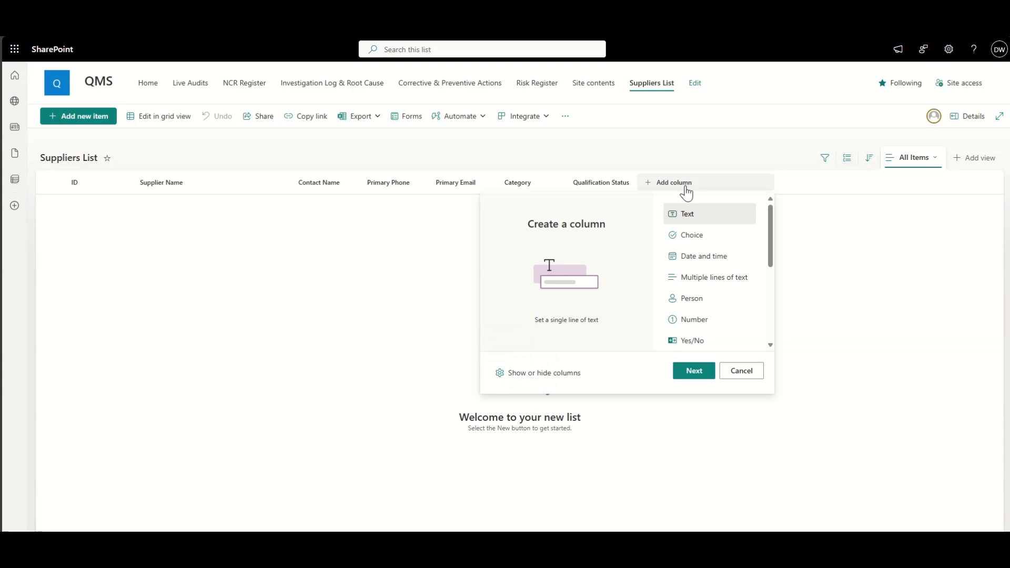
left_click(697, 259)
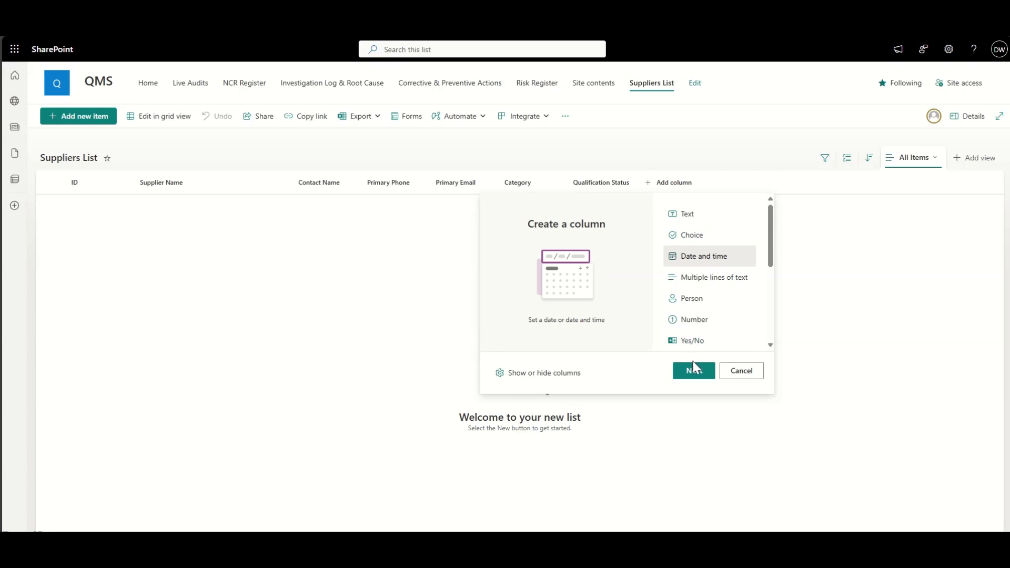
left_click(695, 370)
left_click(879, 105)
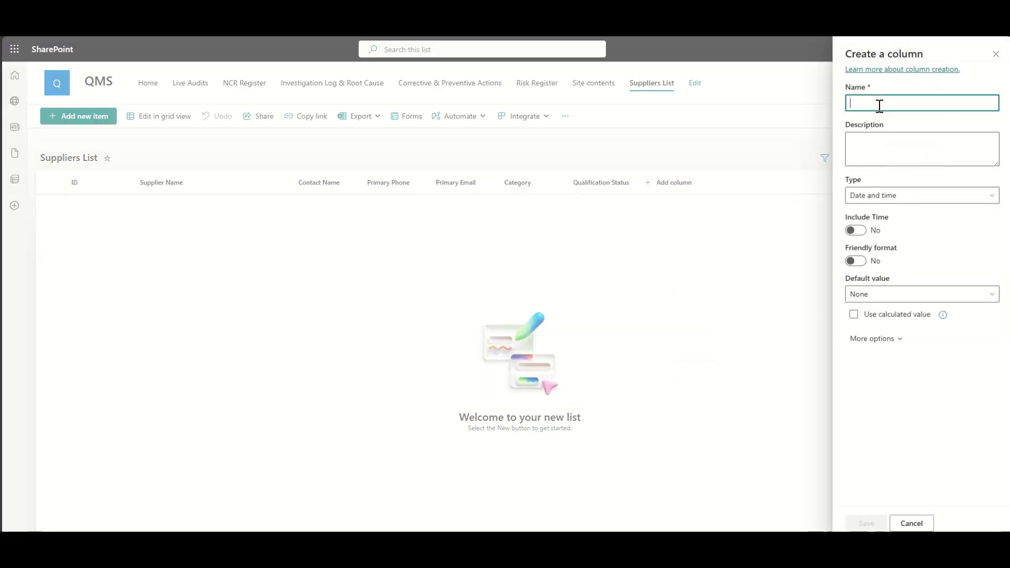
type("Approval")
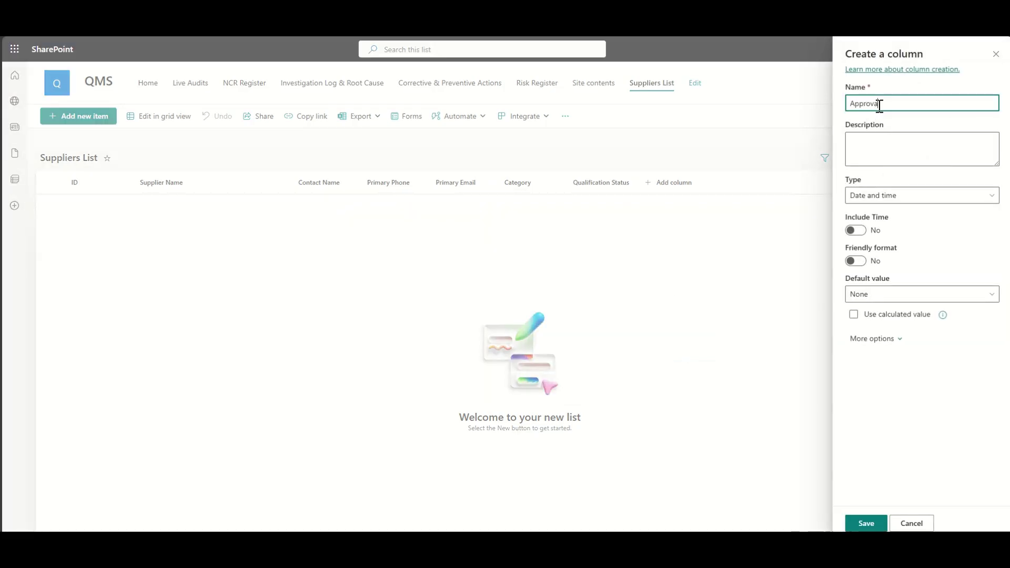
type("Date")
left_click(865, 523)
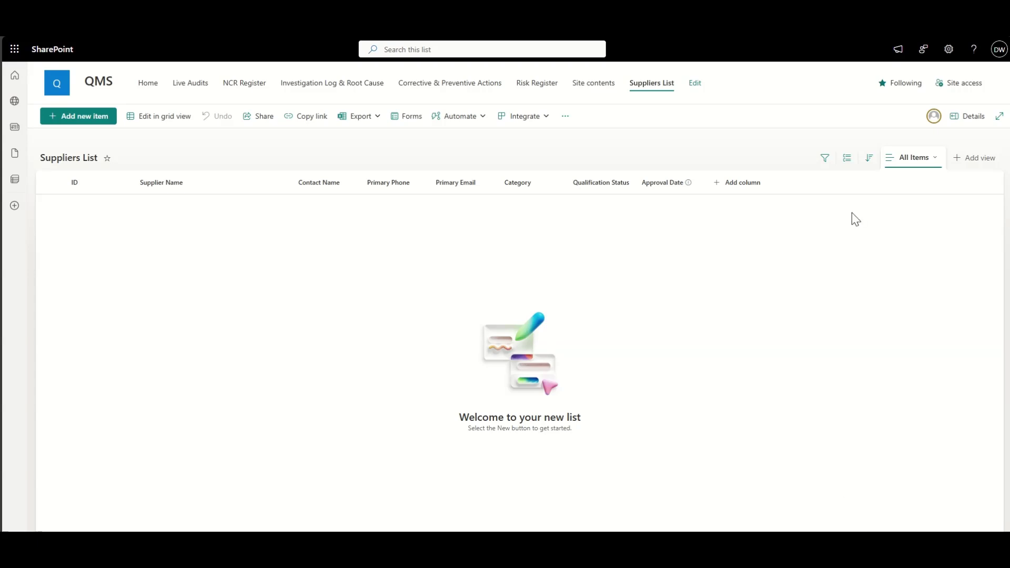
Step: Add a date-and-time column named Review Date, without time included
left_click(741, 182)
left_click(783, 259)
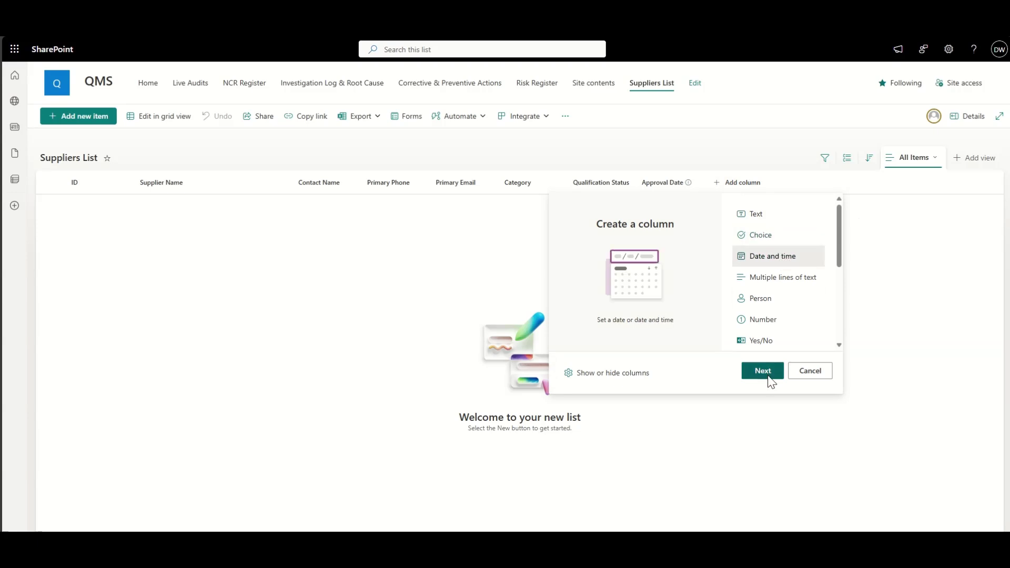
left_click(766, 375)
left_click(904, 101)
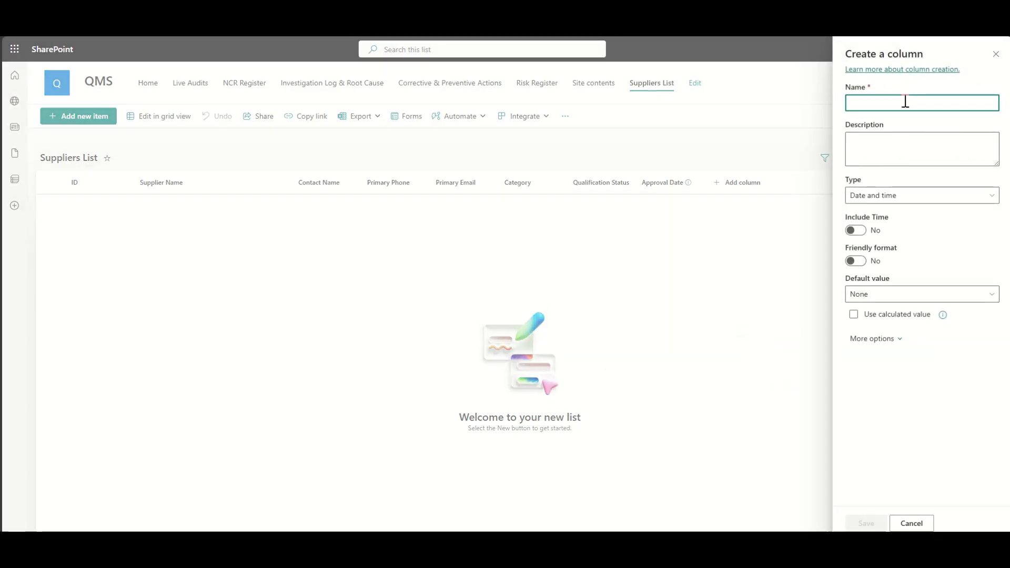
type("Review Date")
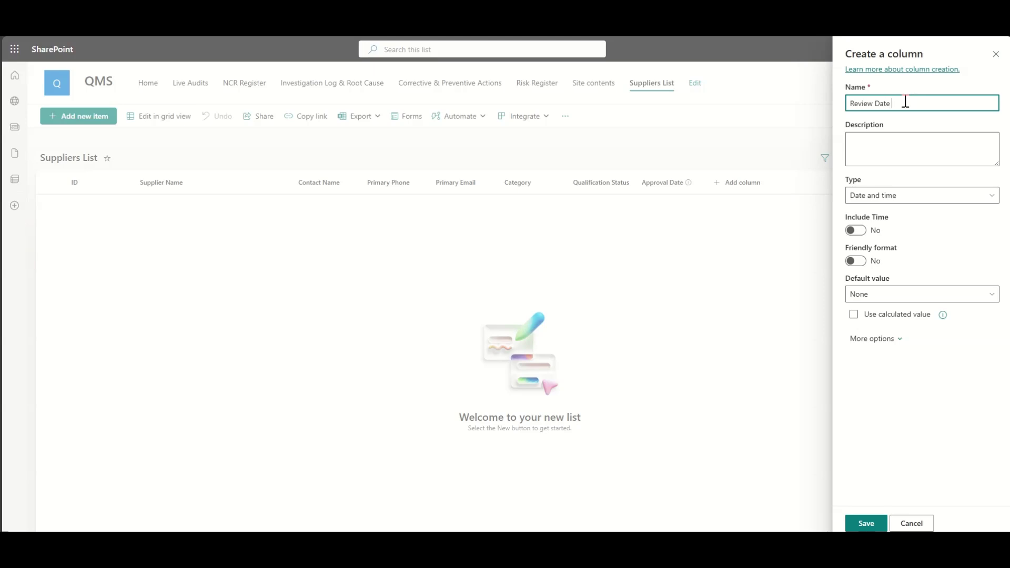
left_click(874, 523)
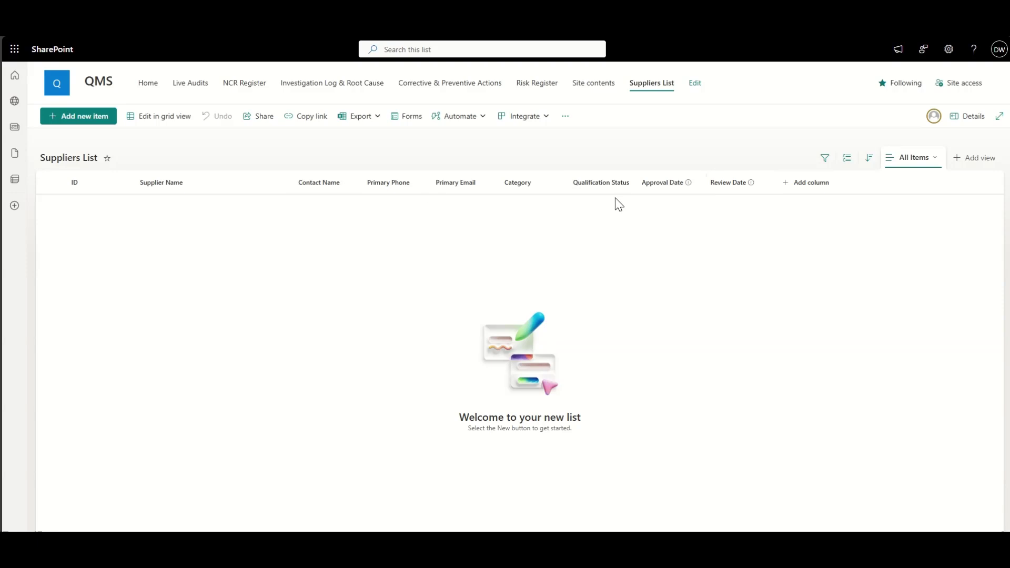
Step: Add an Internal Owner person column that shows profile photos
left_click(821, 185)
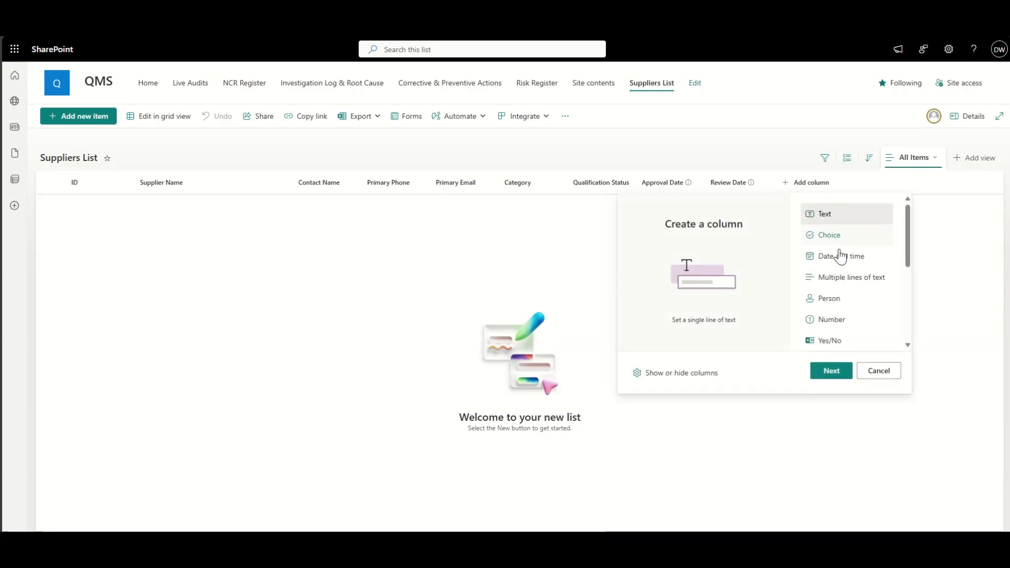
left_click(844, 298)
left_click(835, 372)
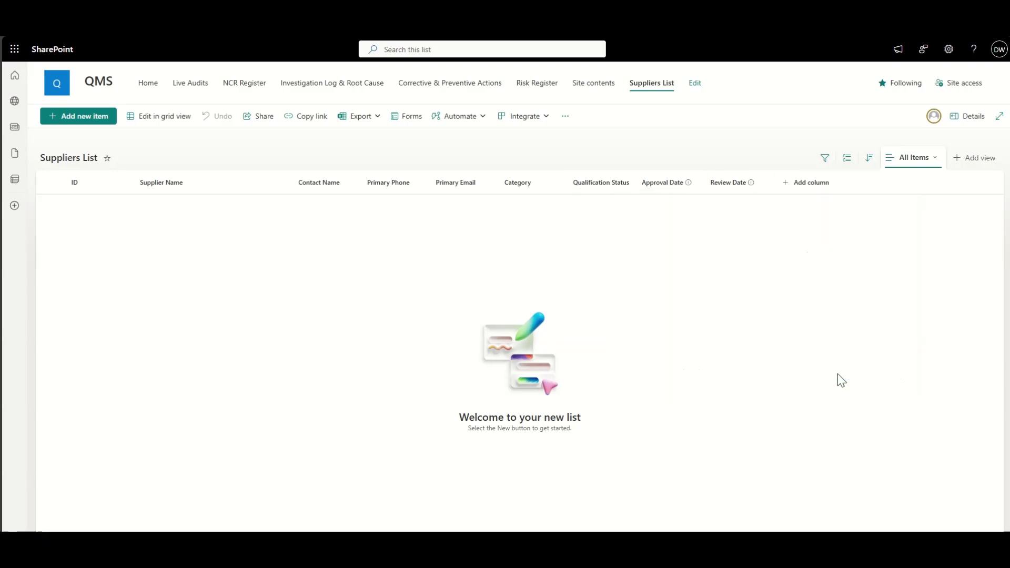
left_click(884, 103)
type("Internal Owner")
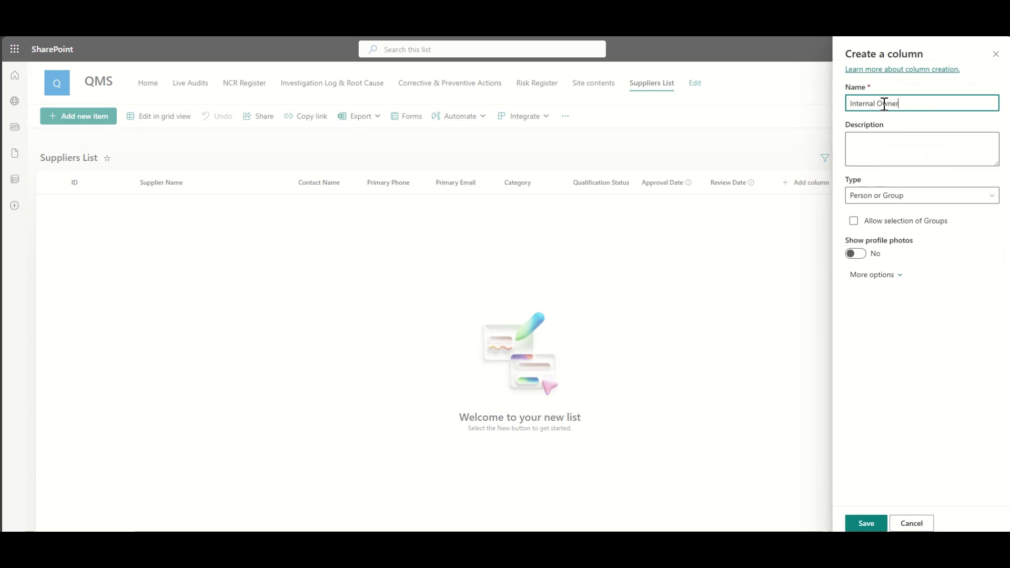
left_click(854, 253)
left_click(863, 523)
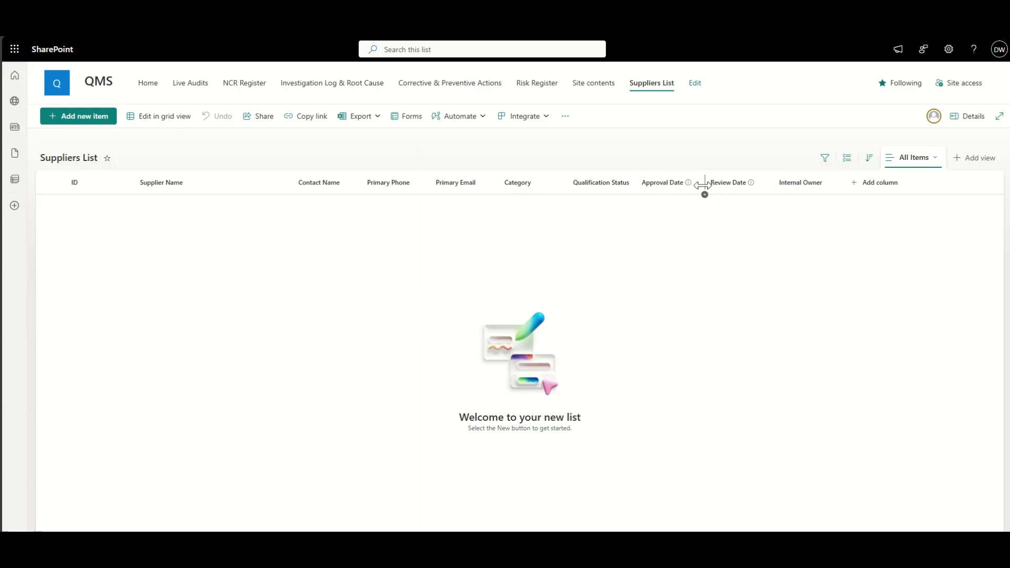
left_click(885, 183)
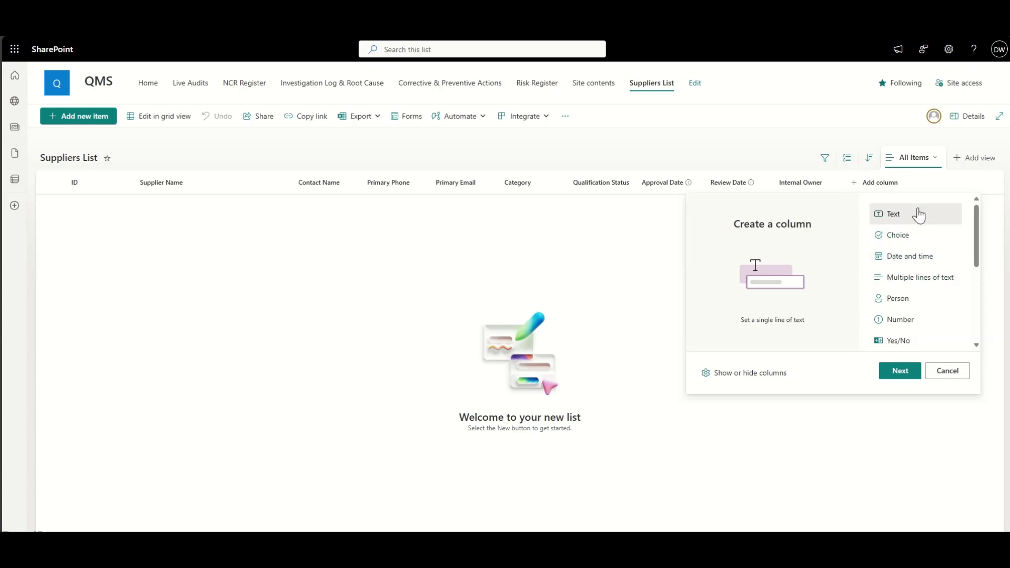
left_click(543, 255)
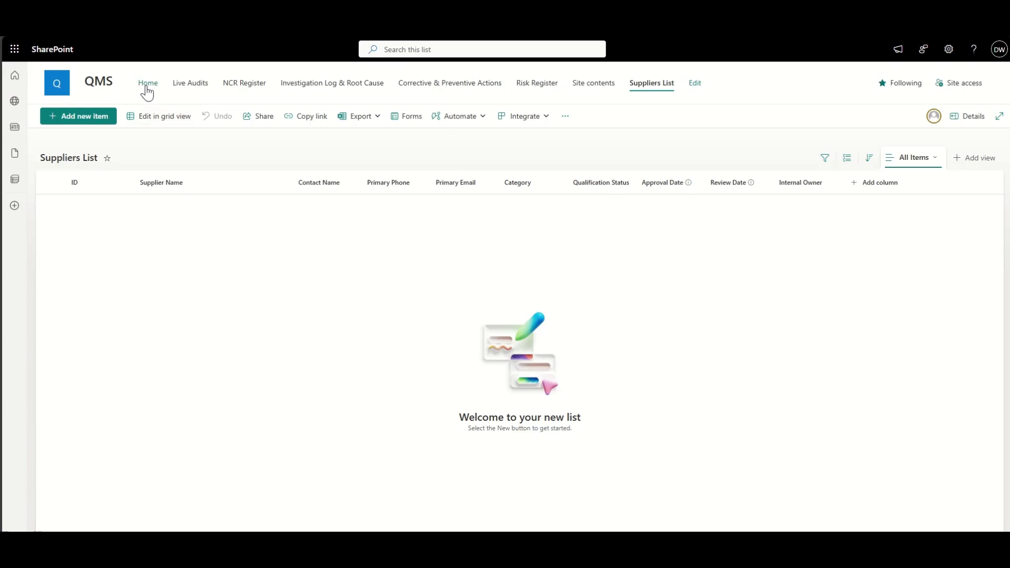
Step: Add an empty row in grid view, exit grid view to discard it, and start a new Suppliers List item
left_click(150, 117)
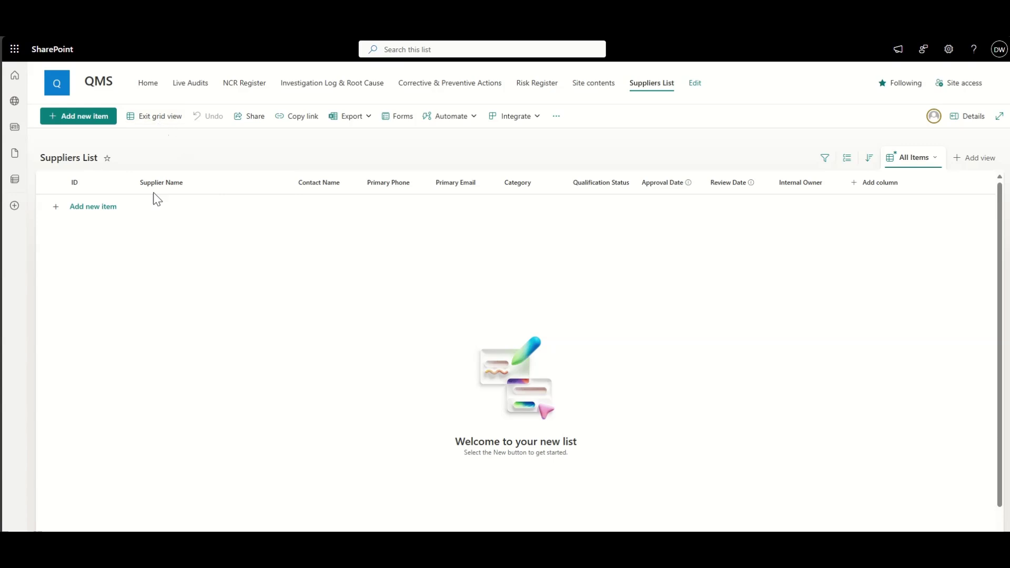
left_click(157, 207)
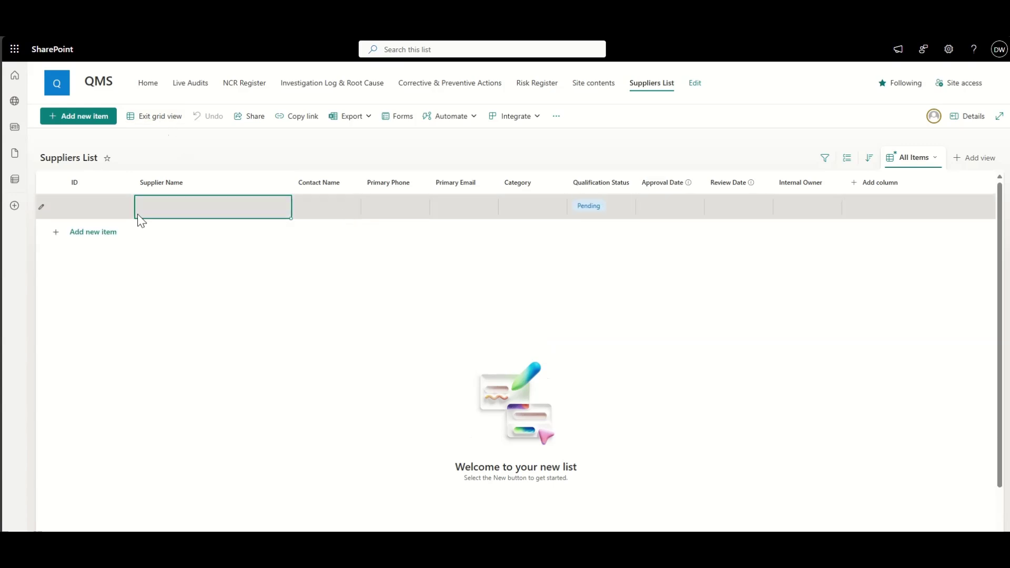
left_click(154, 125)
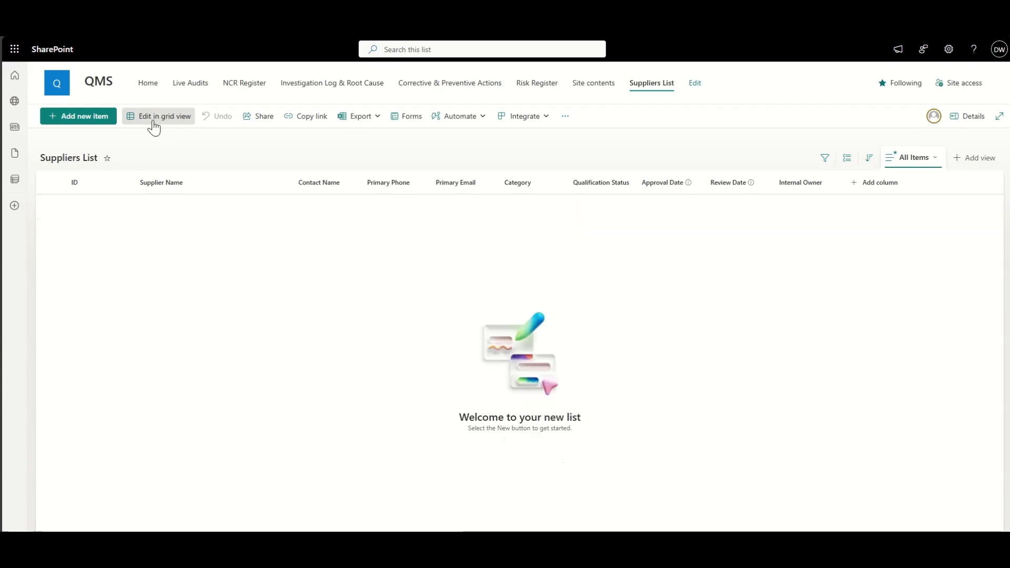
left_click(75, 117)
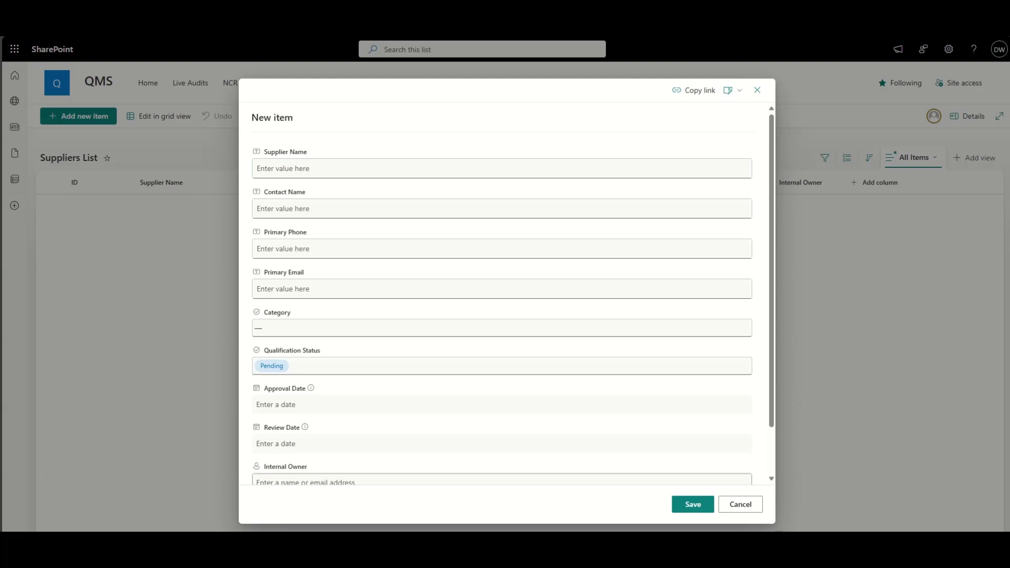
Step: Enter supplier name Apex Metals Ltd with the contact's full name, phone number and e-mail
left_click(309, 163)
type("Apex Metals Ltd")
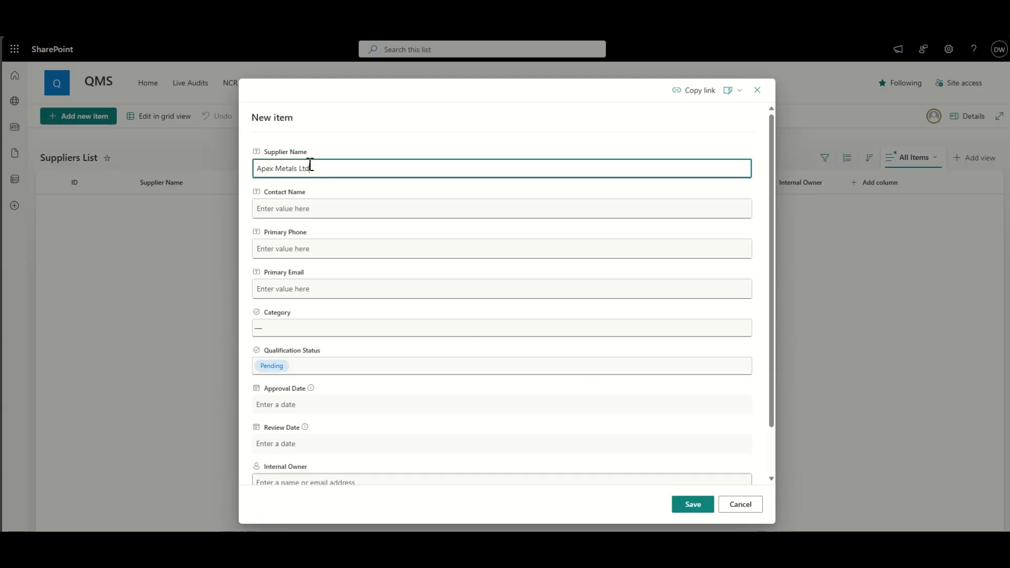
left_click(393, 211)
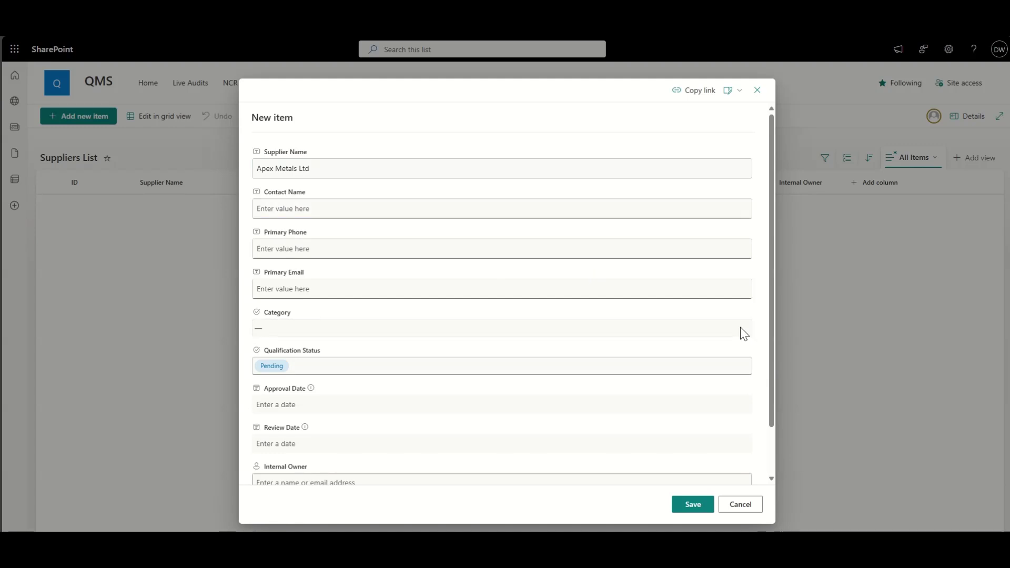
left_click(310, 212)
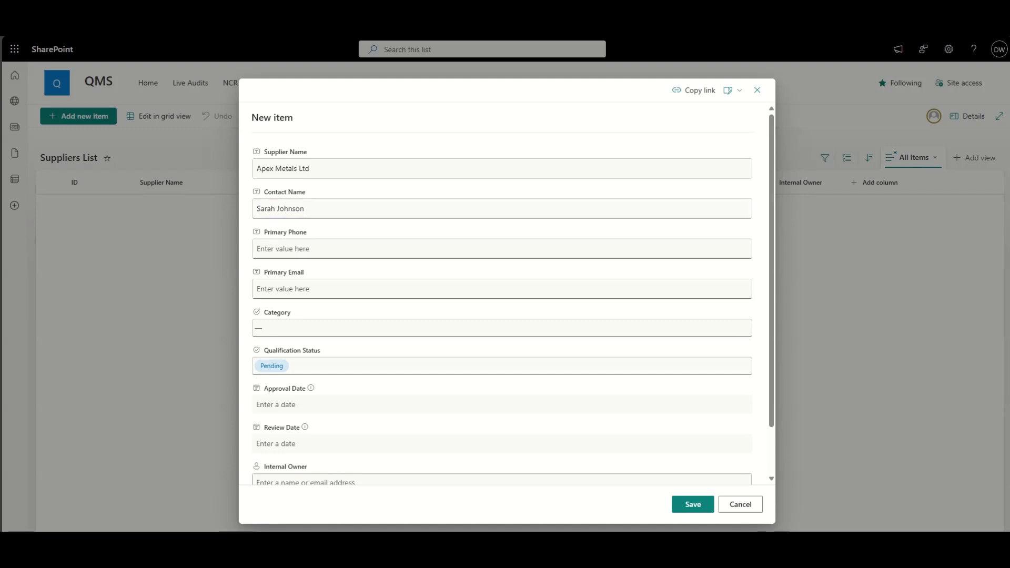
left_click(347, 248)
type("+44 1234 567890")
left_click(363, 288)
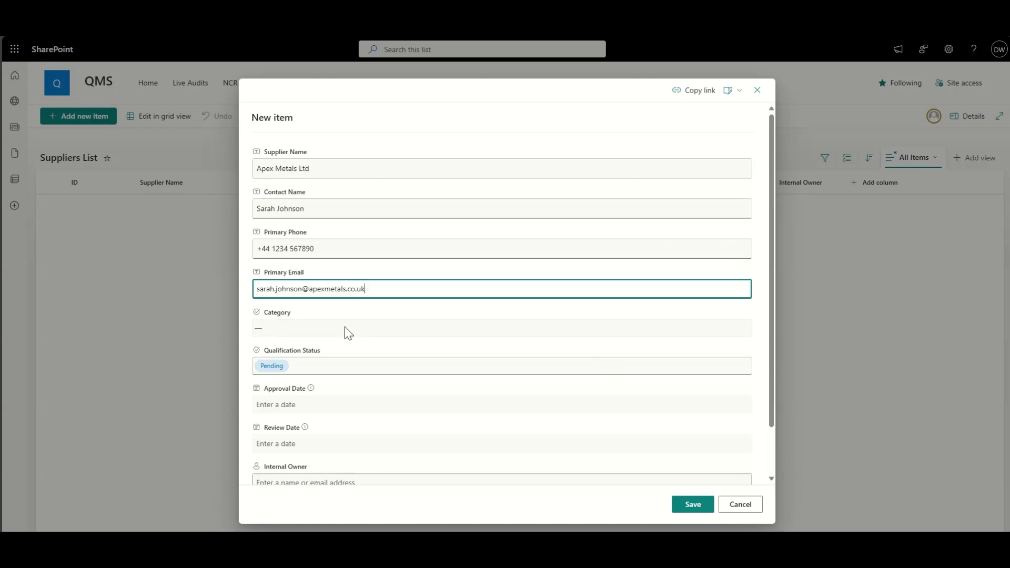
Step: Set Category to Raw Material and Qualification Status to Approved
left_click(345, 328)
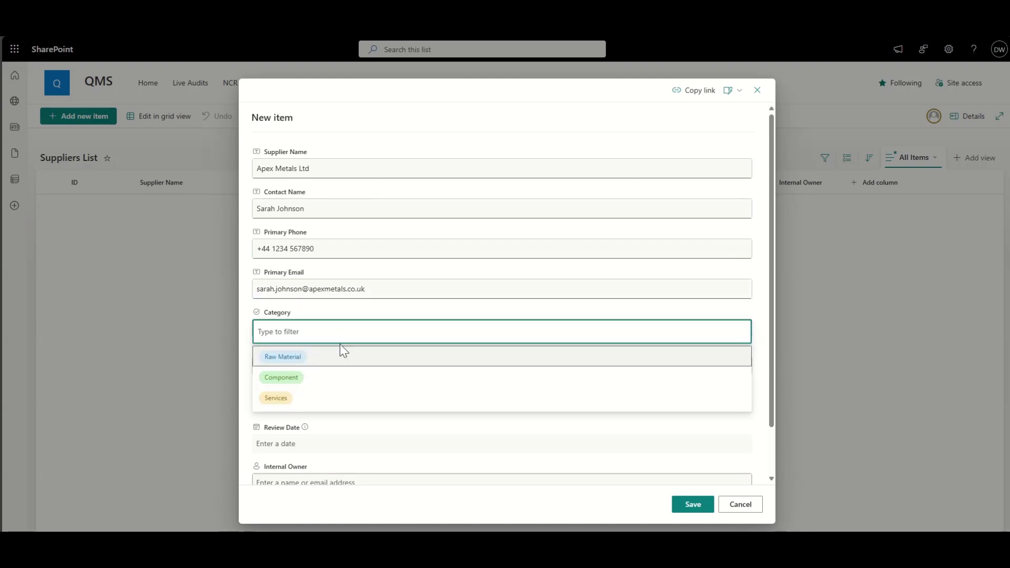
left_click(340, 351)
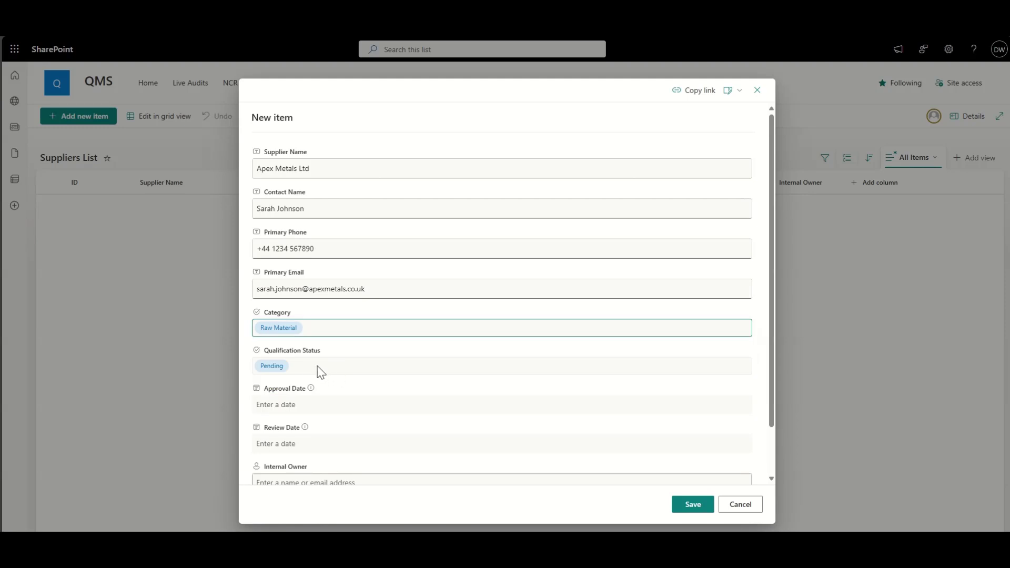
left_click(320, 371)
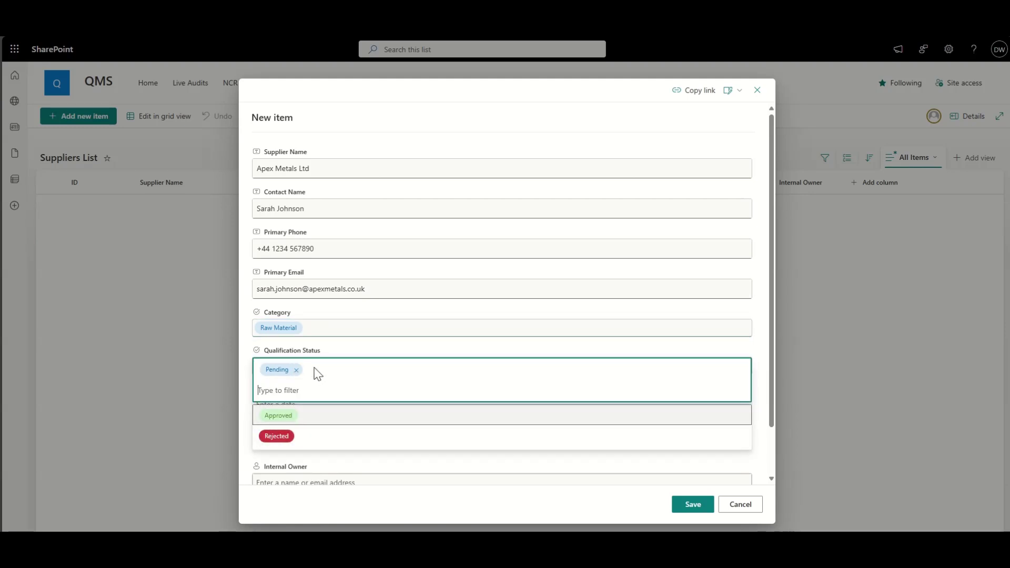
left_click(245, 356)
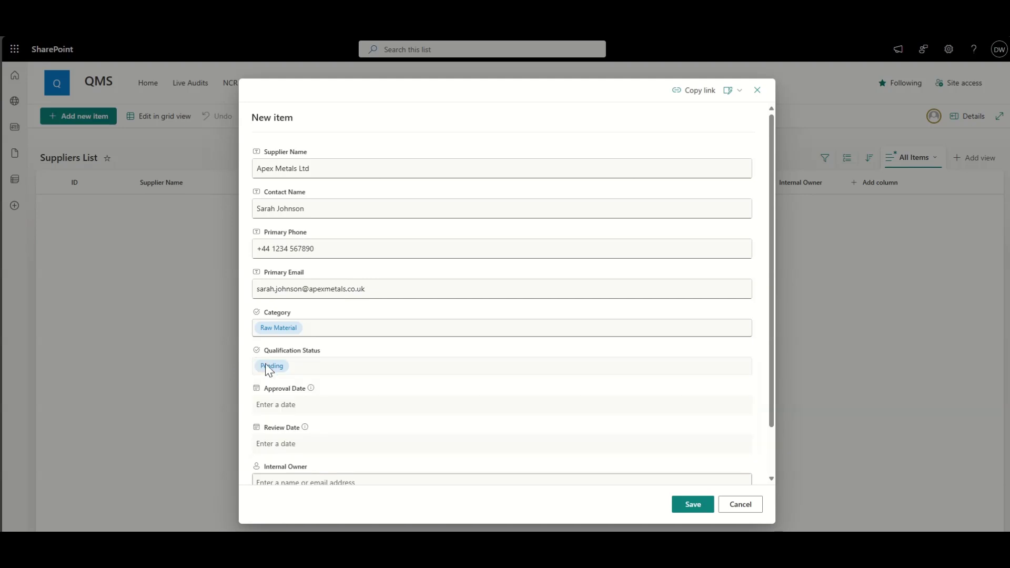
left_click(319, 366)
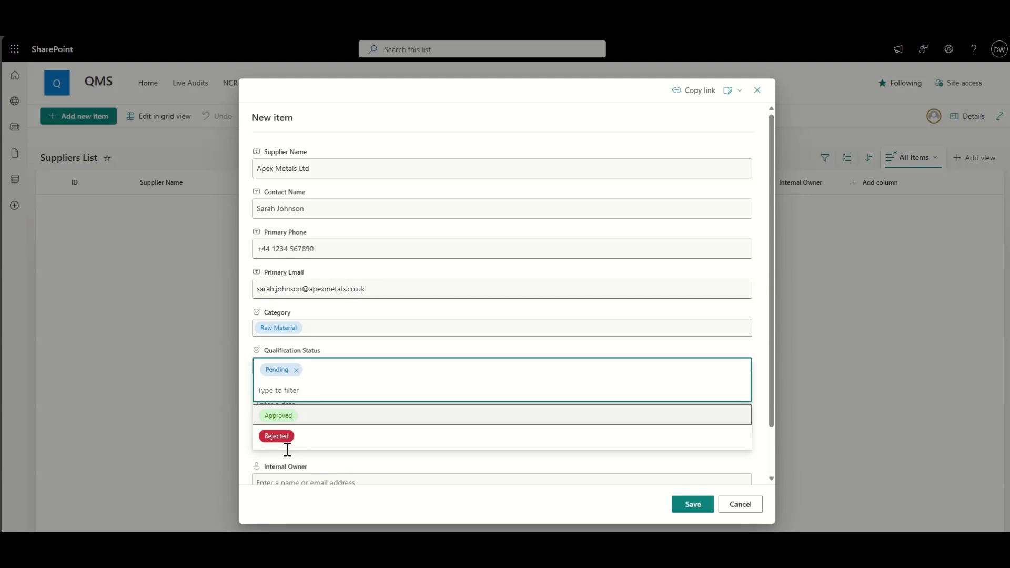
left_click(296, 415)
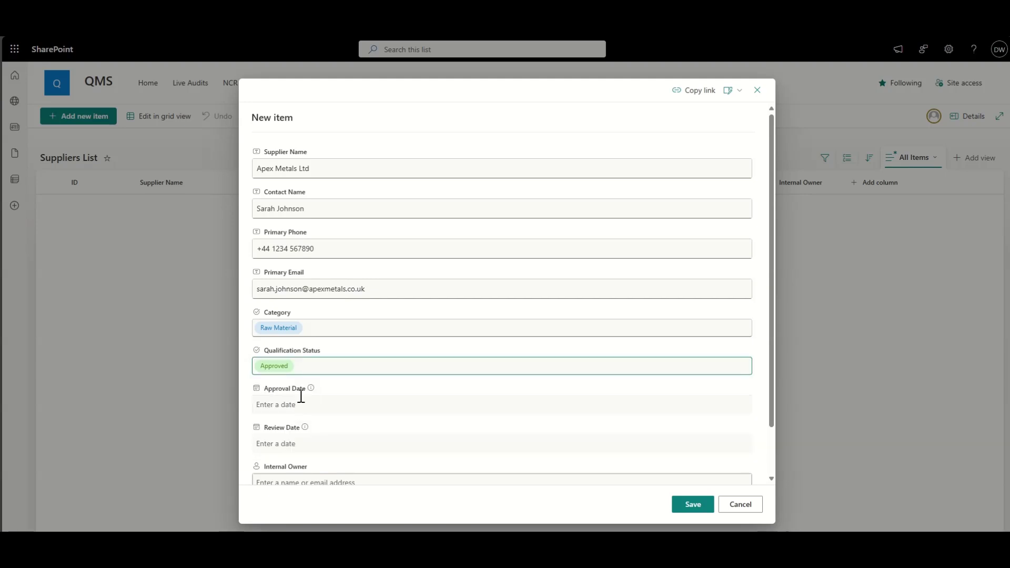
Step: Set Approval Date to 10/3/2025 and Review Date to 10/3/2026 using the date pickers
left_click(295, 406)
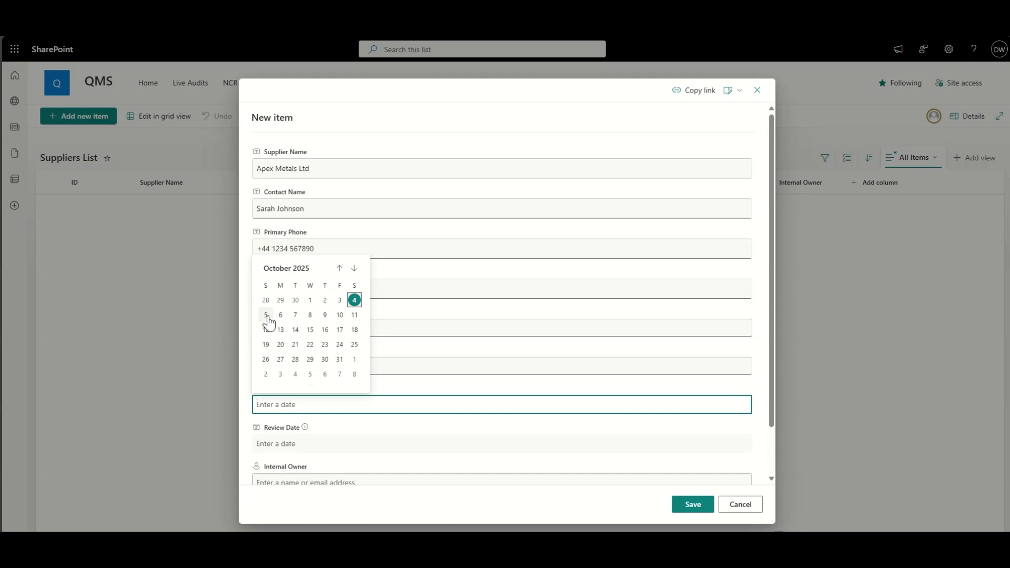
left_click(339, 300)
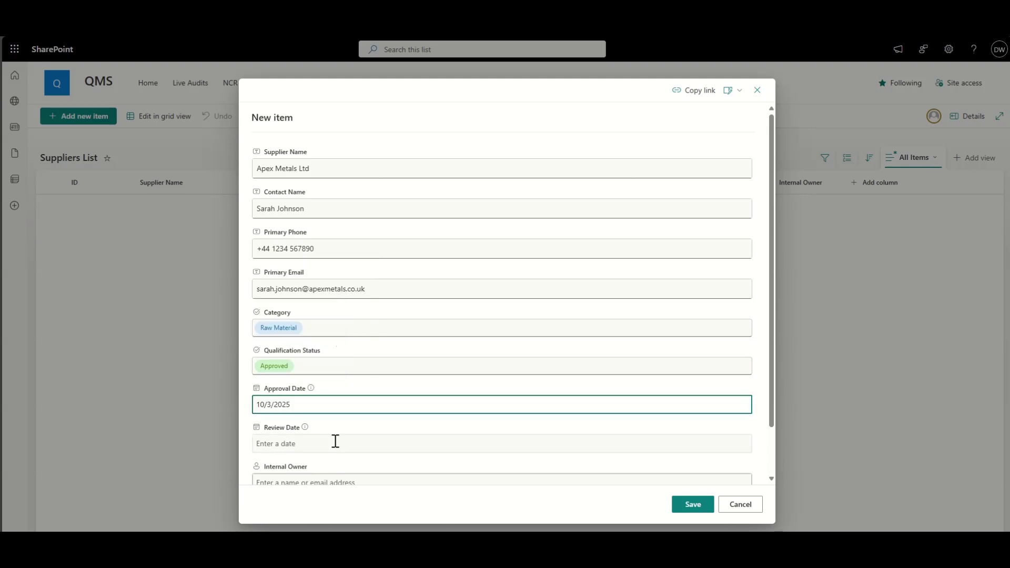
scroll(333, 440, "down", 1)
left_click(242, 367)
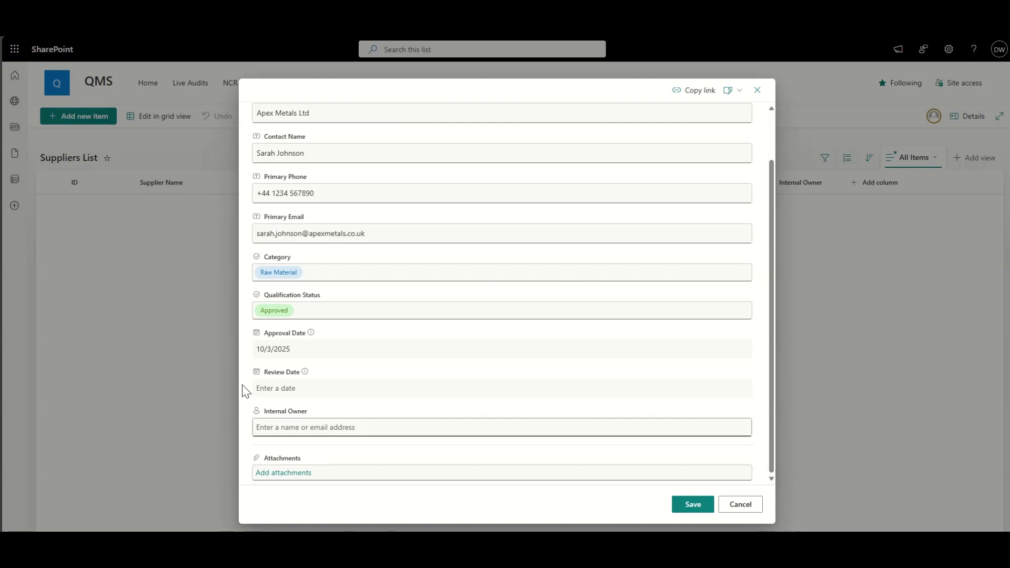
left_click(281, 387)
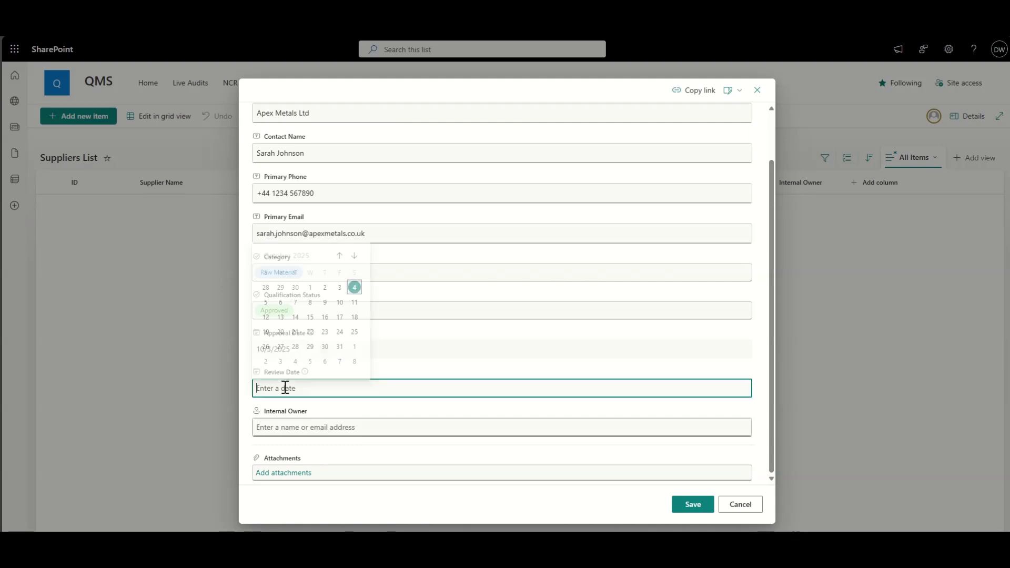
left_click(340, 284)
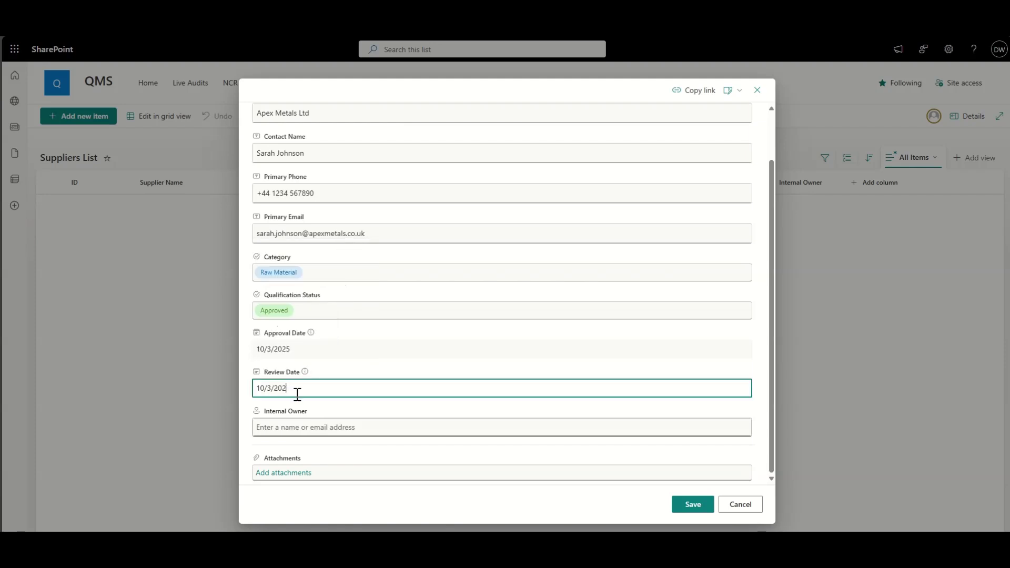
left_click(242, 386)
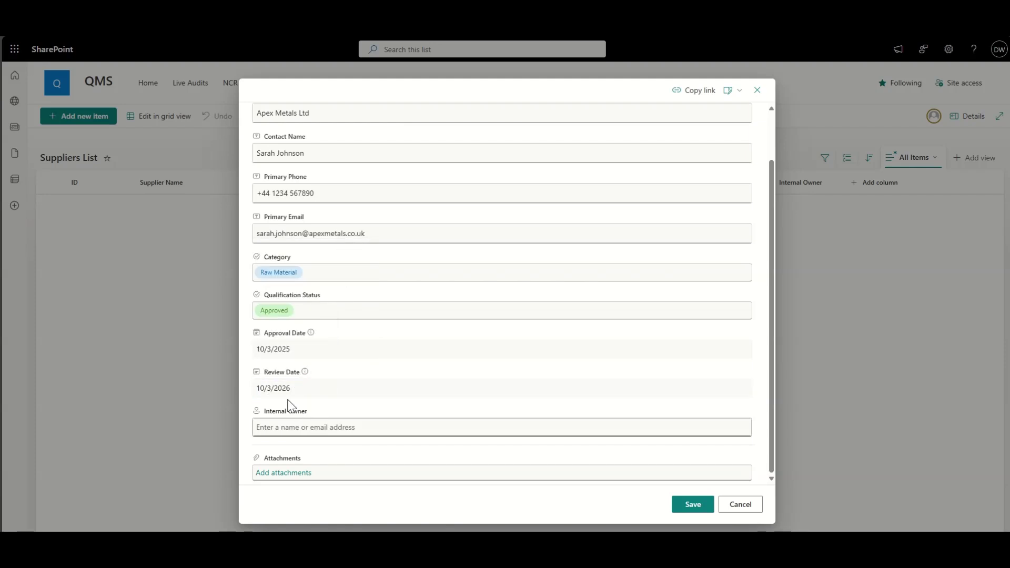
Step: Assign the suggested person as Internal Owner and save the Apex Metals Ltd entry
left_click(303, 426)
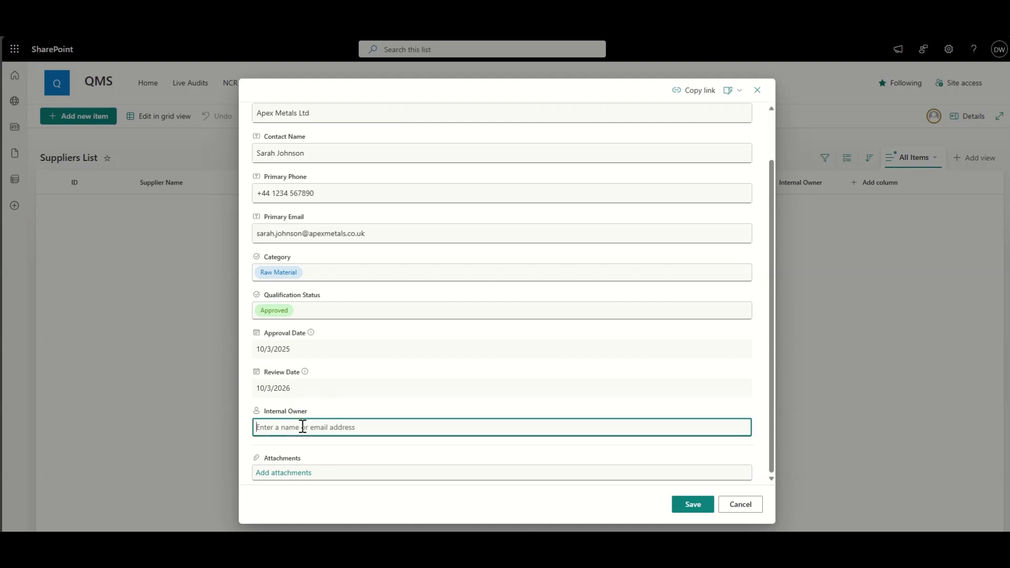
type("dougie")
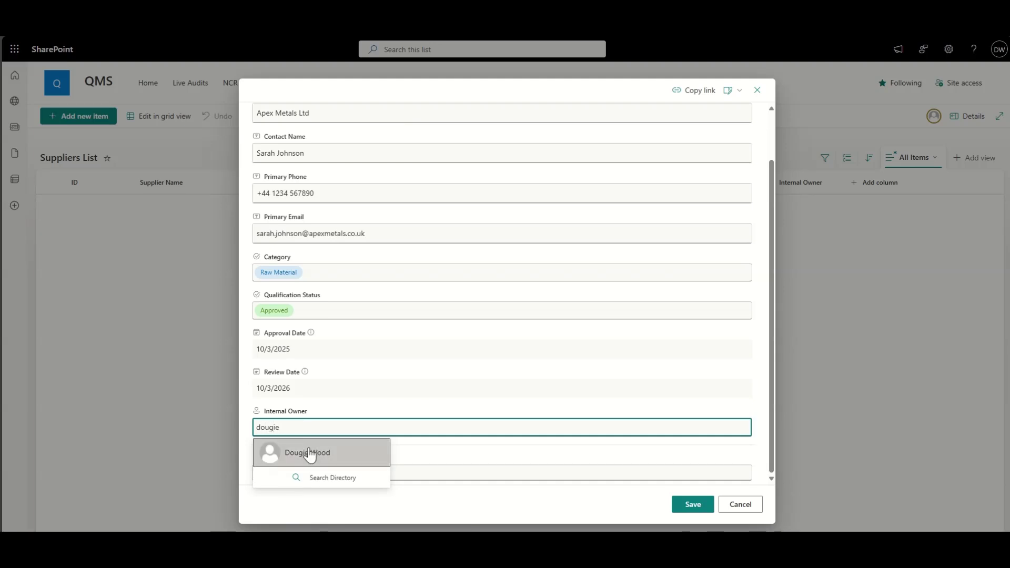
left_click(309, 453)
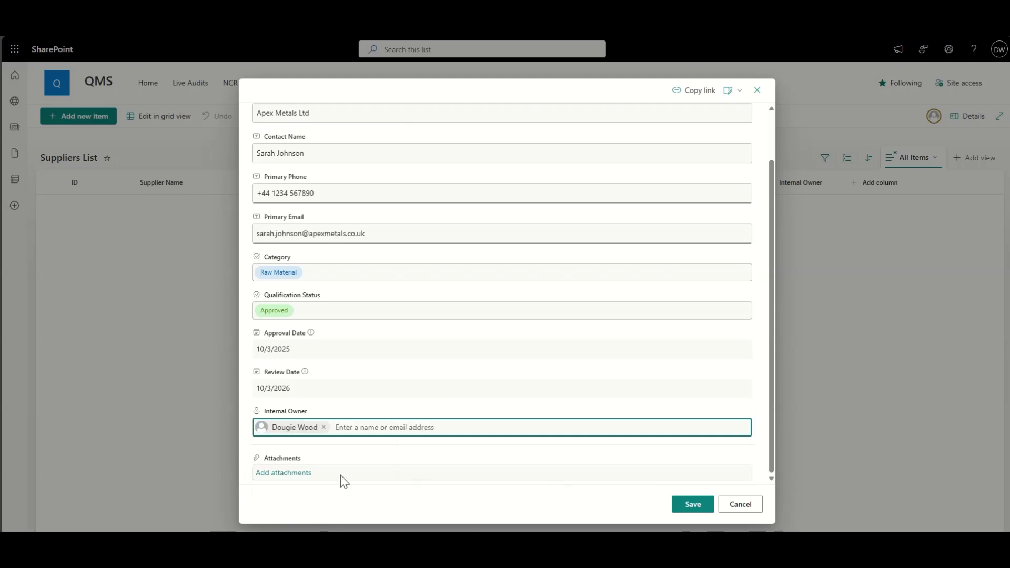
key("Tab")
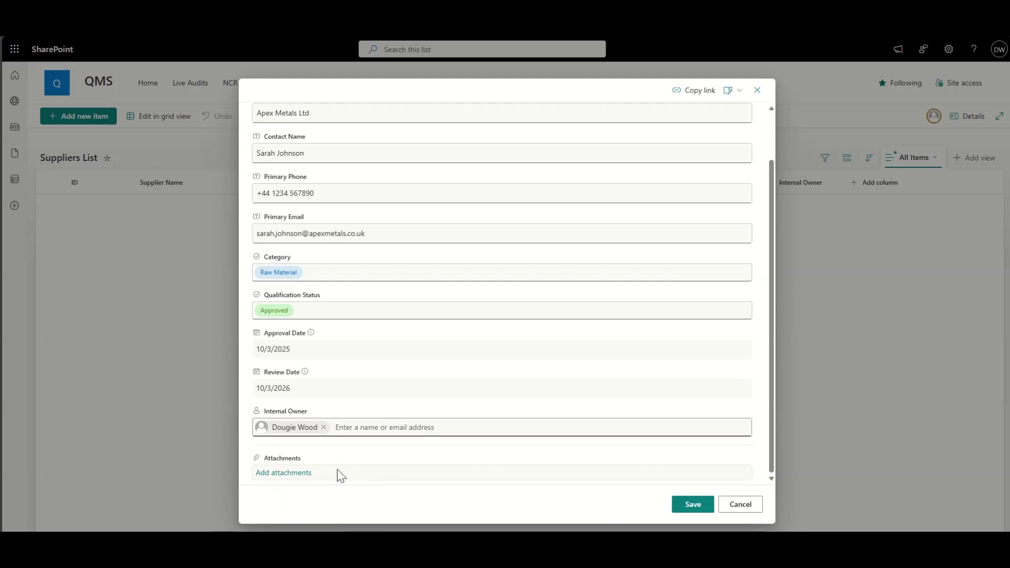
left_click(701, 509)
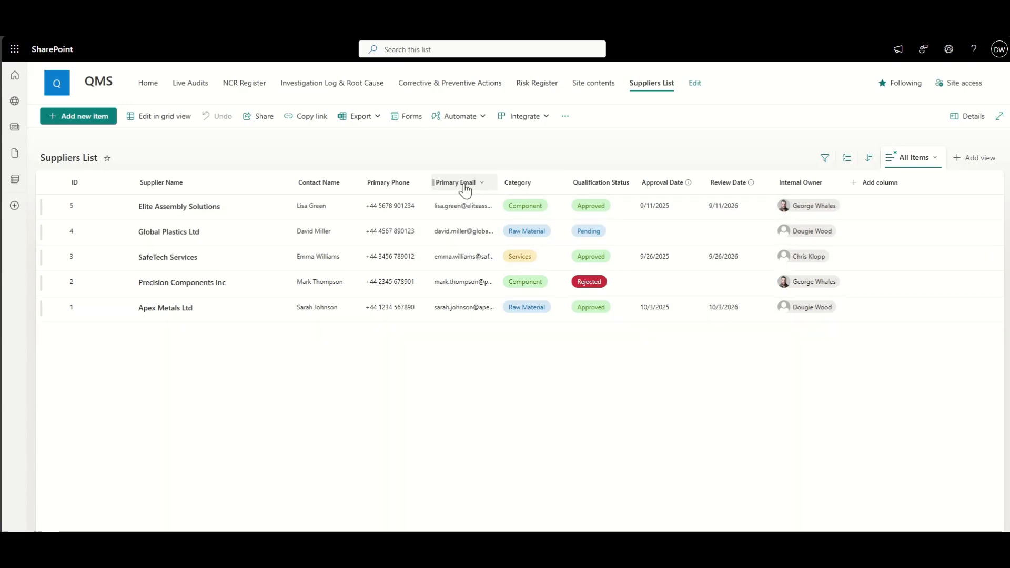
left_click(549, 186)
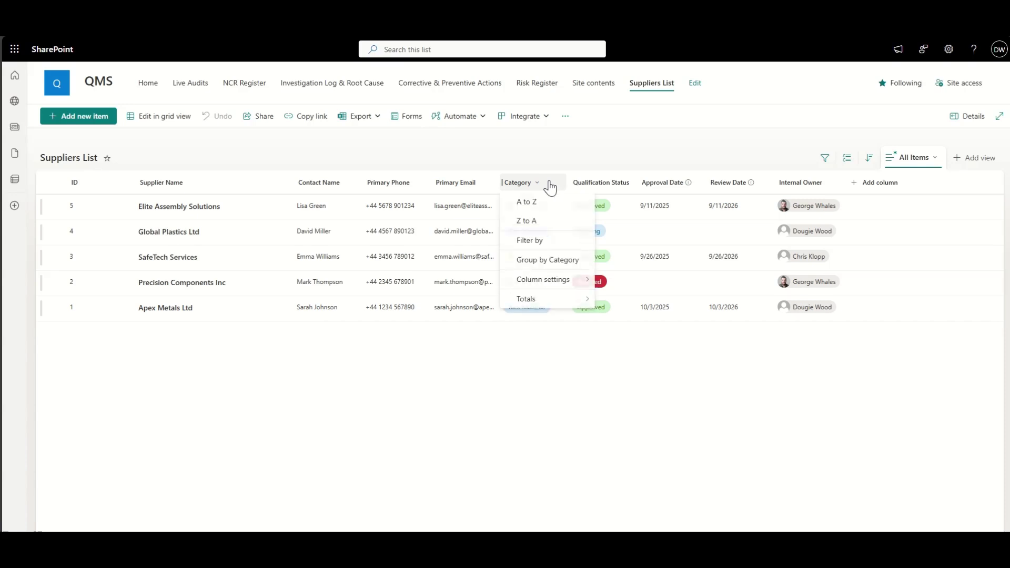
left_click(535, 241)
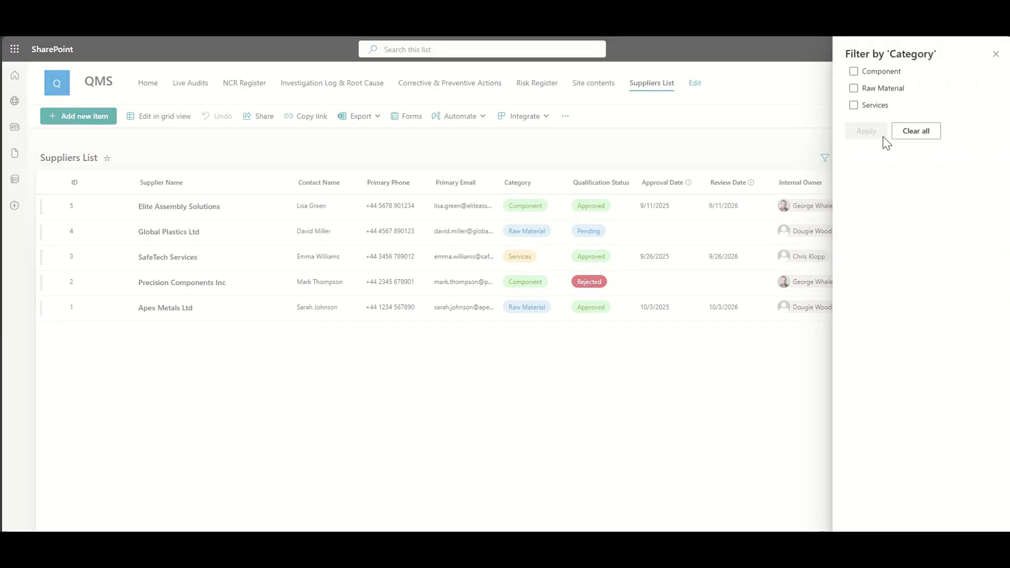
left_click(878, 88)
left_click(866, 131)
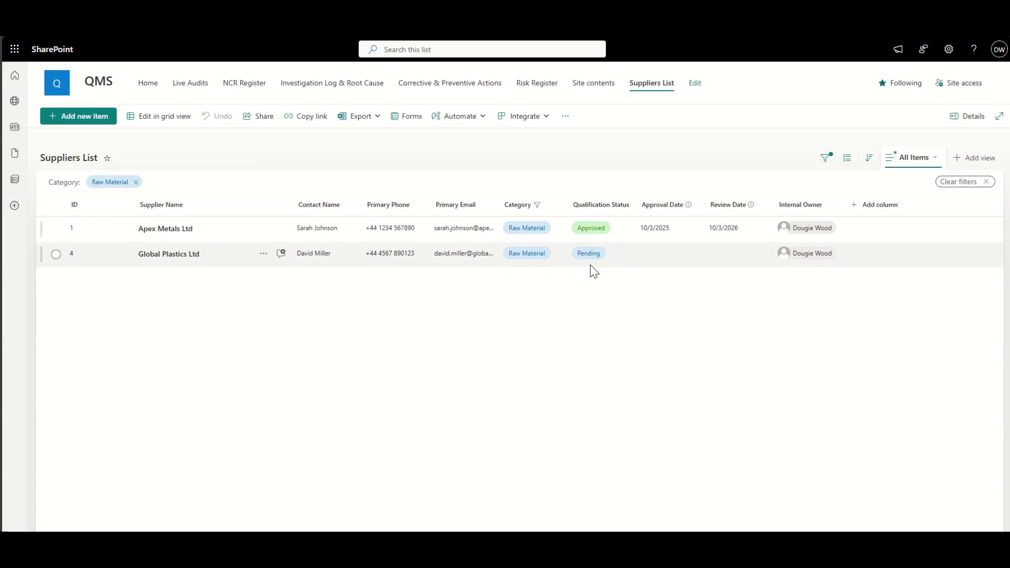
left_click(986, 182)
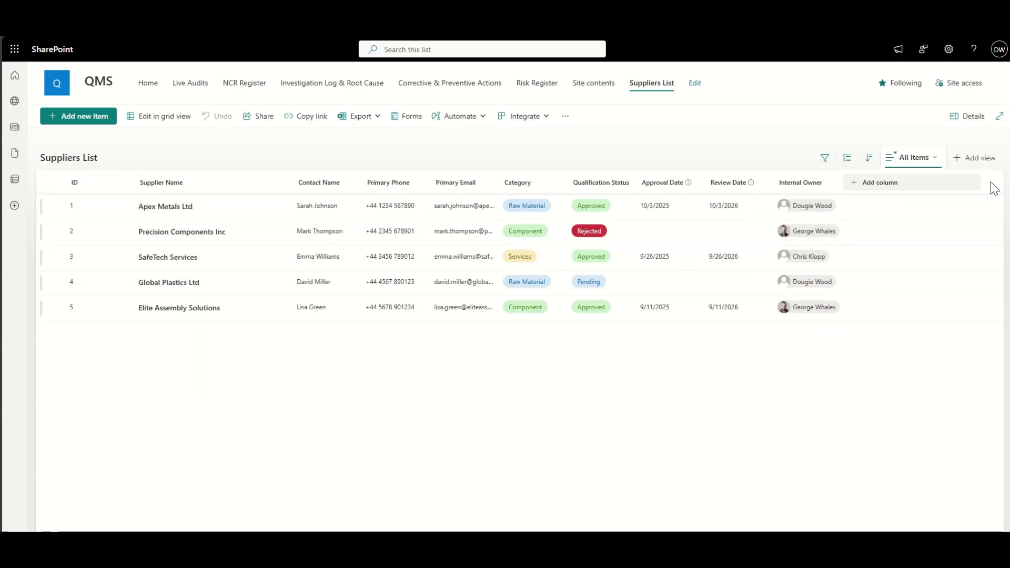
left_click(629, 184)
left_click(614, 239)
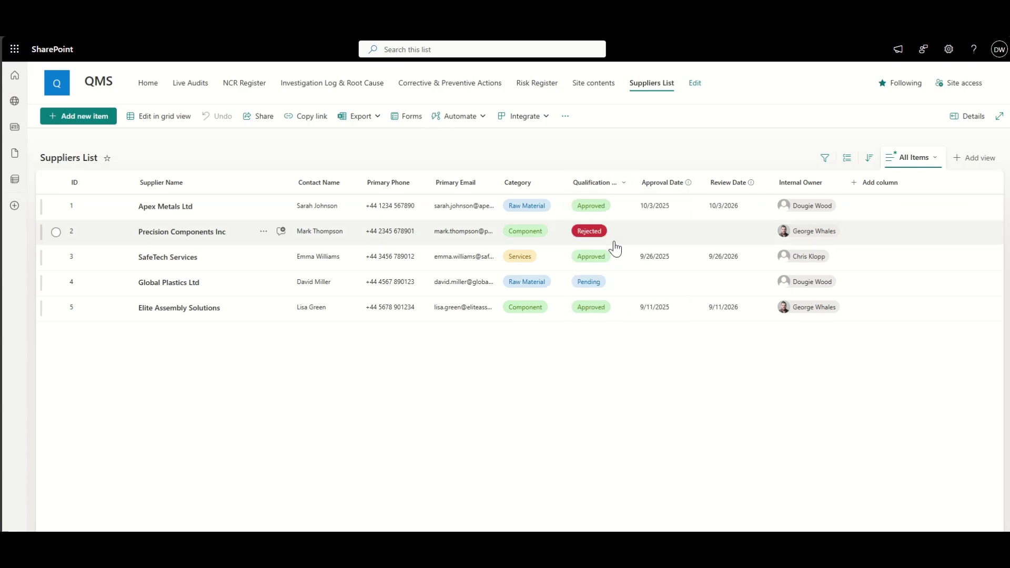
left_click(872, 84)
left_click(870, 140)
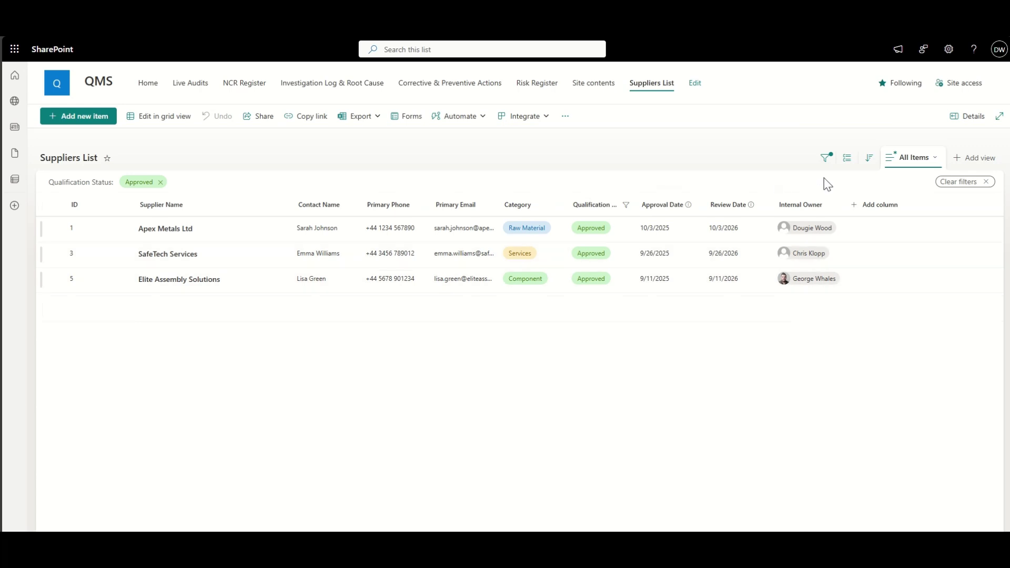
left_click(987, 181)
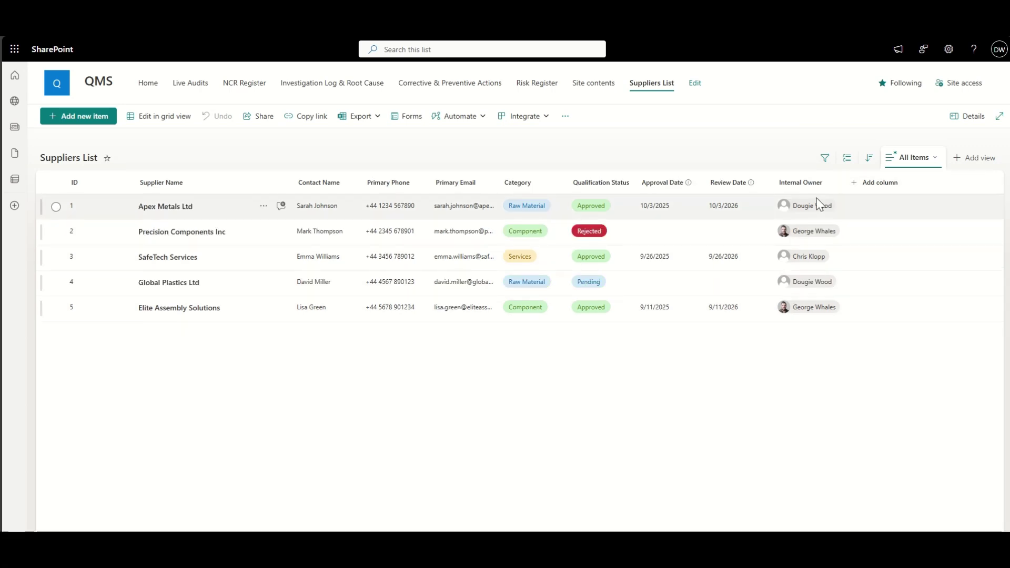
left_click(831, 184)
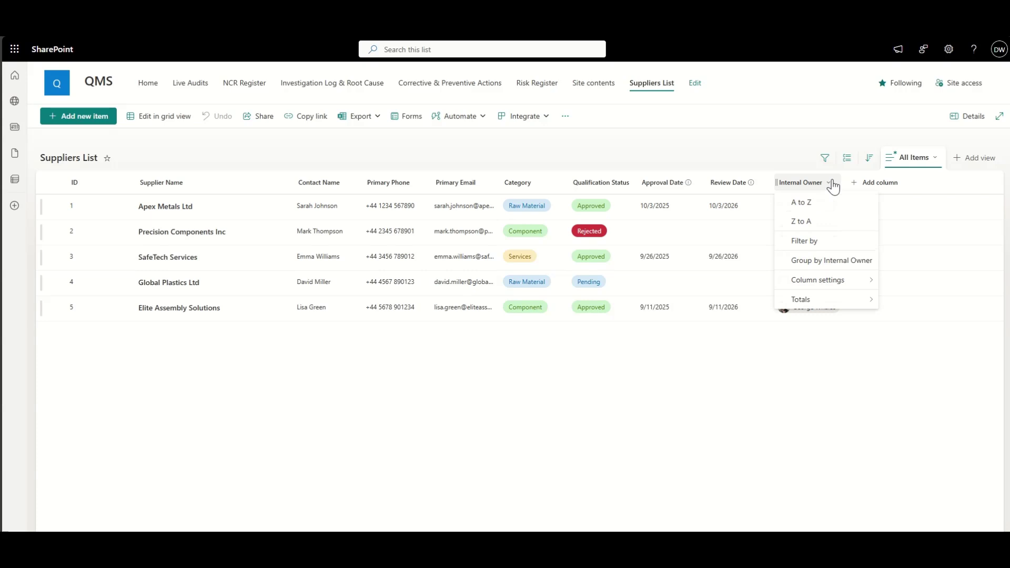
left_click(804, 240)
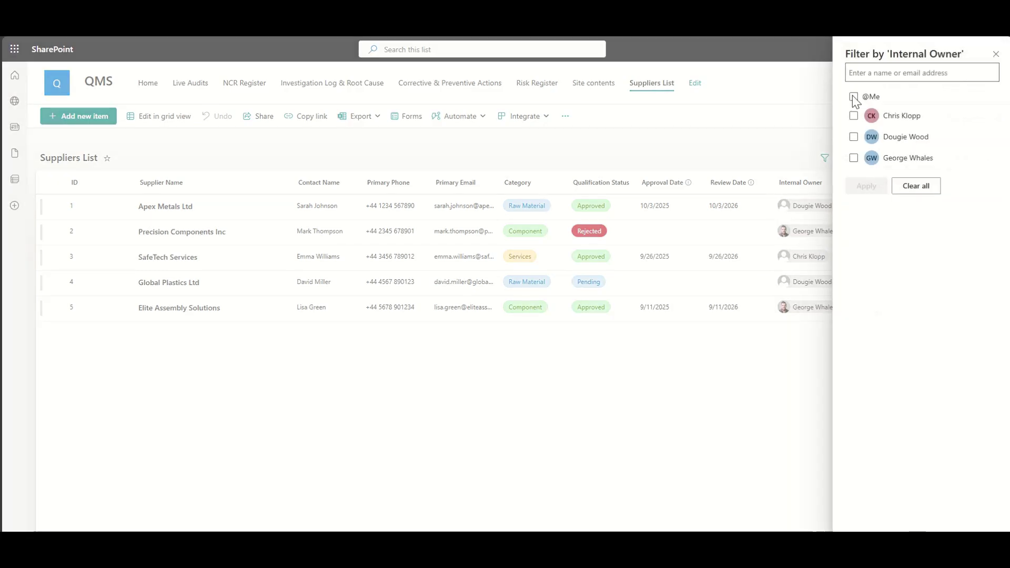
left_click(853, 97)
left_click(865, 186)
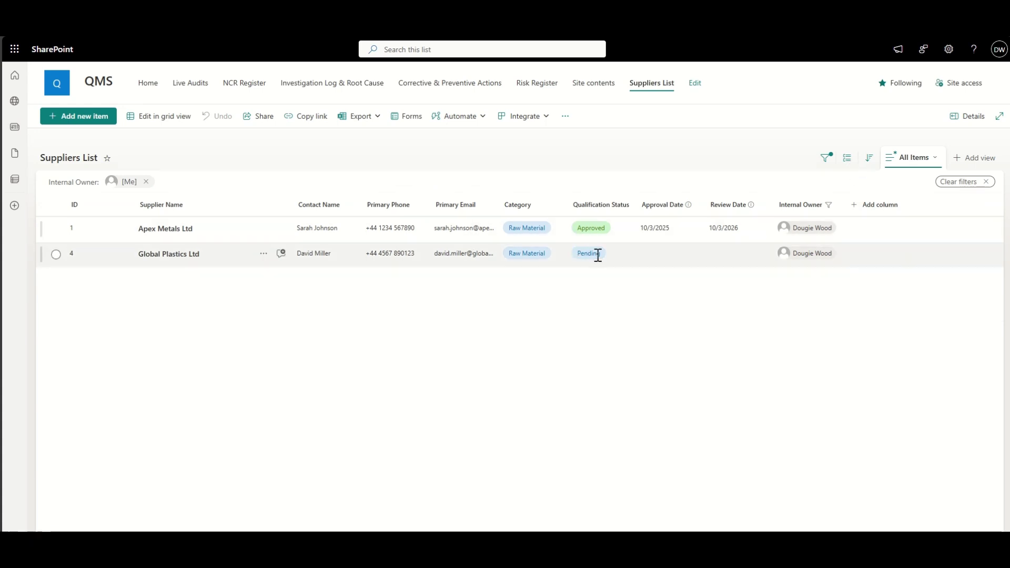
left_click(927, 159)
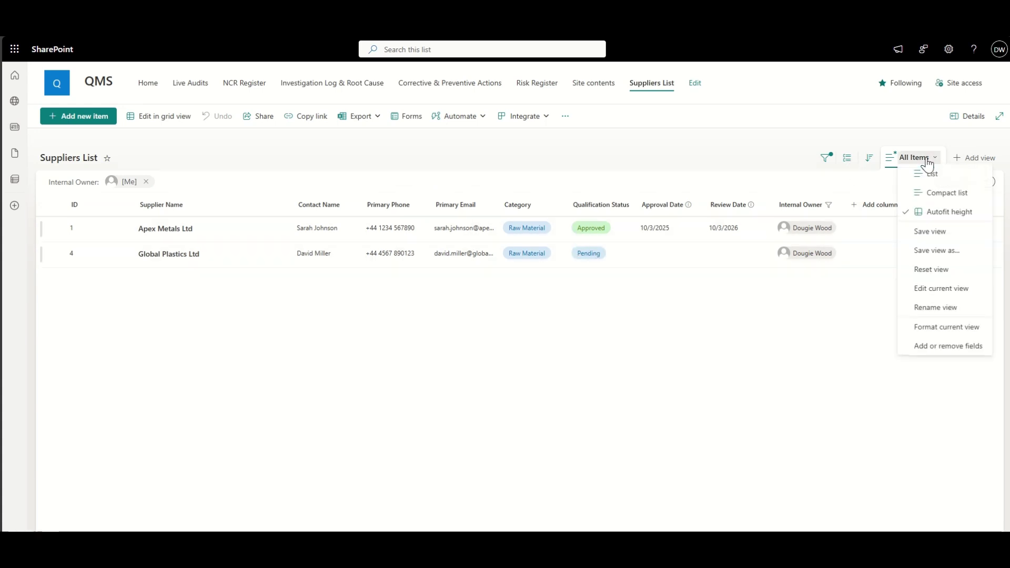
left_click(986, 182)
left_click(987, 182)
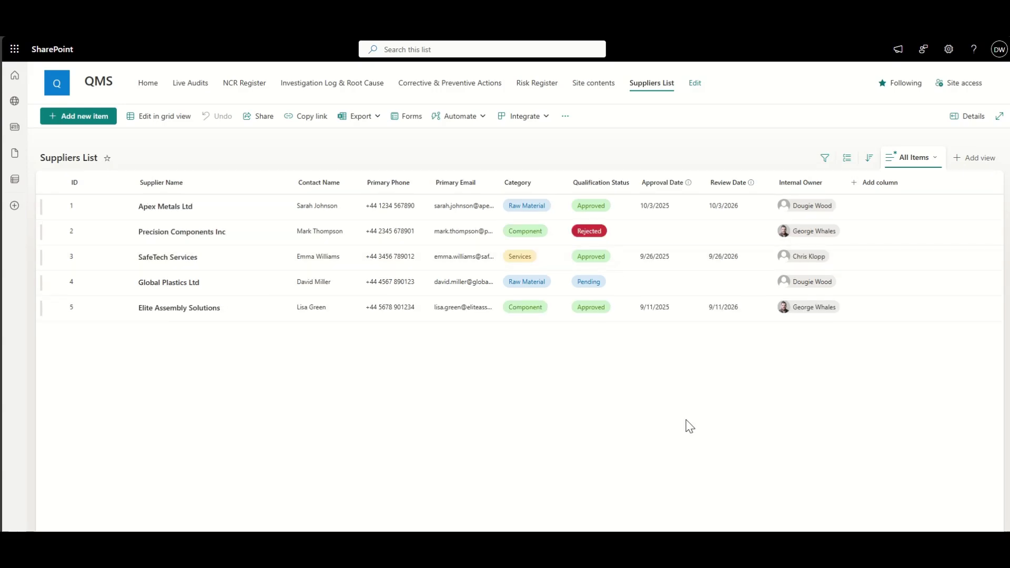
Step: Widen the Primary Email column, save it into the All Items view, and go to Site contents
left_click_drag(497, 182, 555, 174)
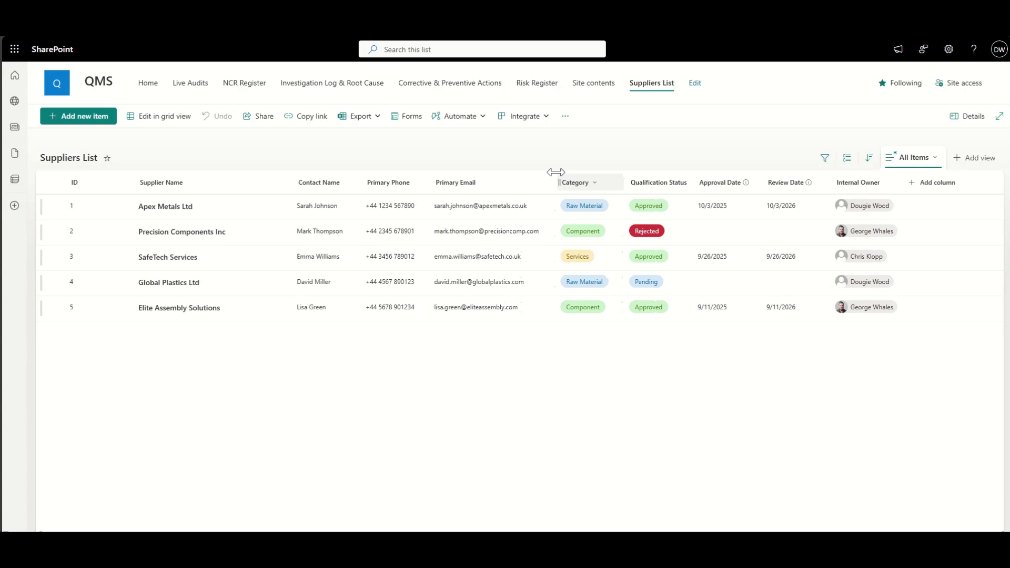
left_click(924, 160)
left_click(957, 237)
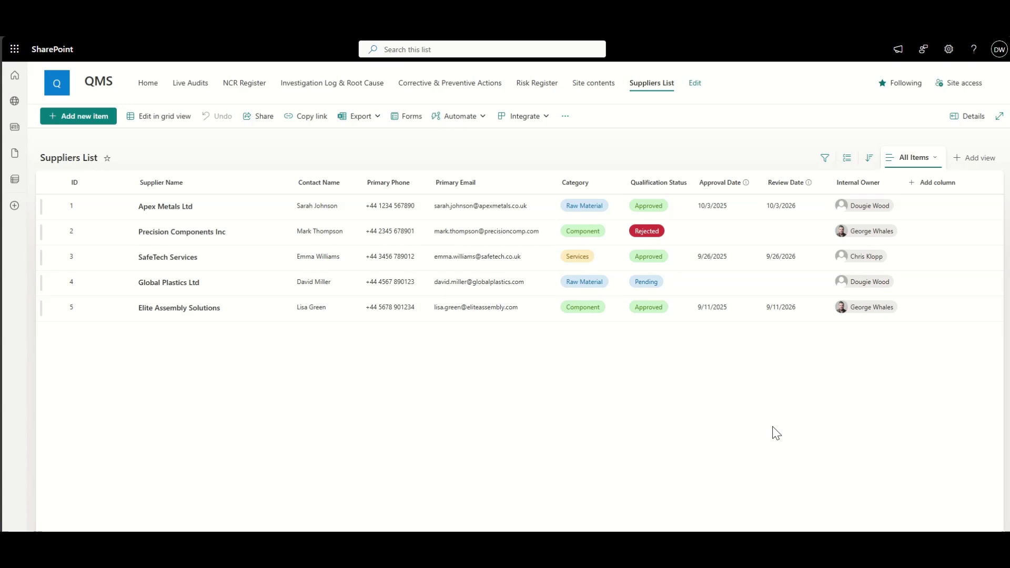
left_click(604, 98)
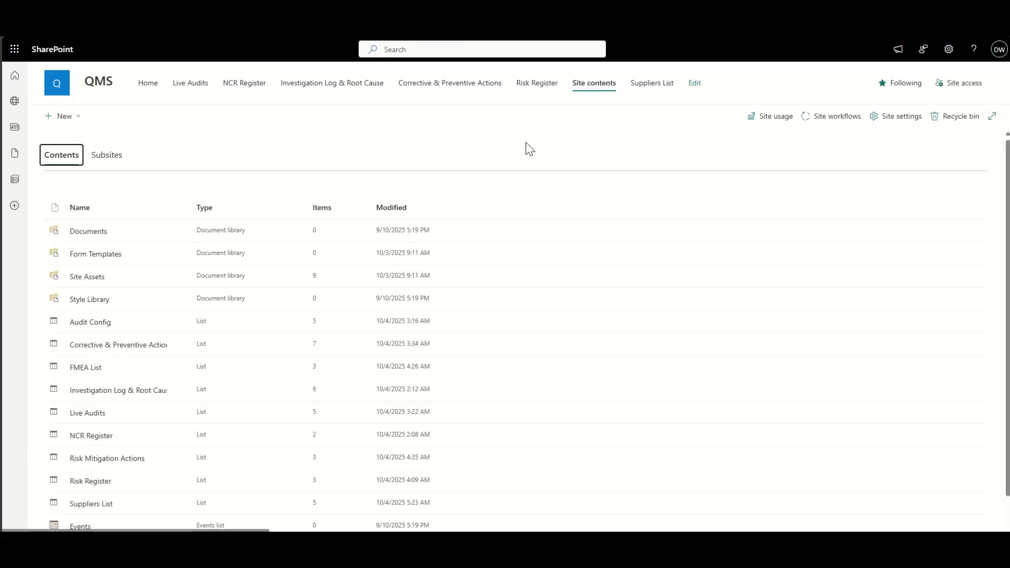
Step: Create a blank list named Supplier Performance Scorecard, correcting the misspelling 'Perforamnce' to 'Performance'
left_click(35, 225)
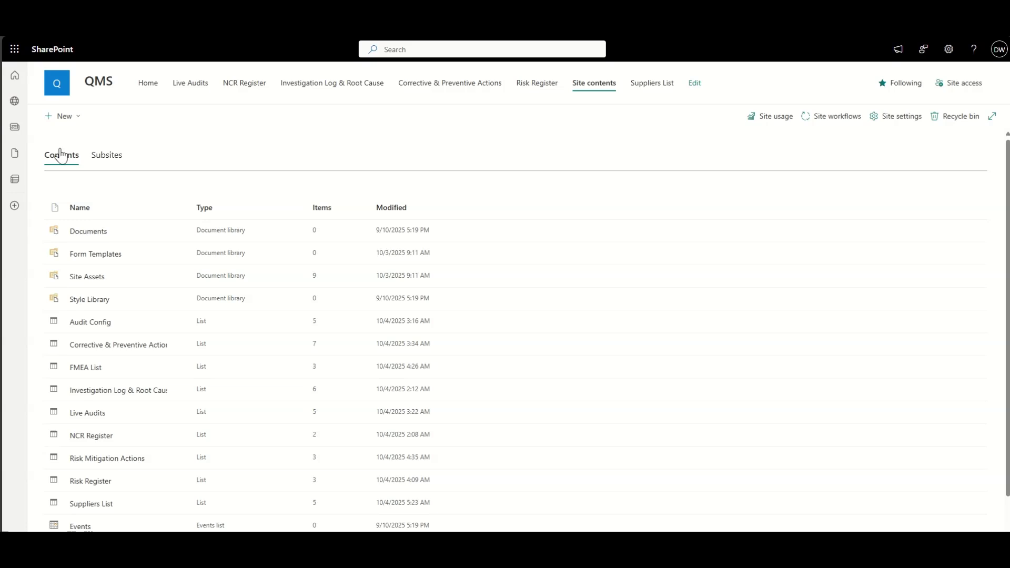
left_click(67, 118)
left_click(80, 136)
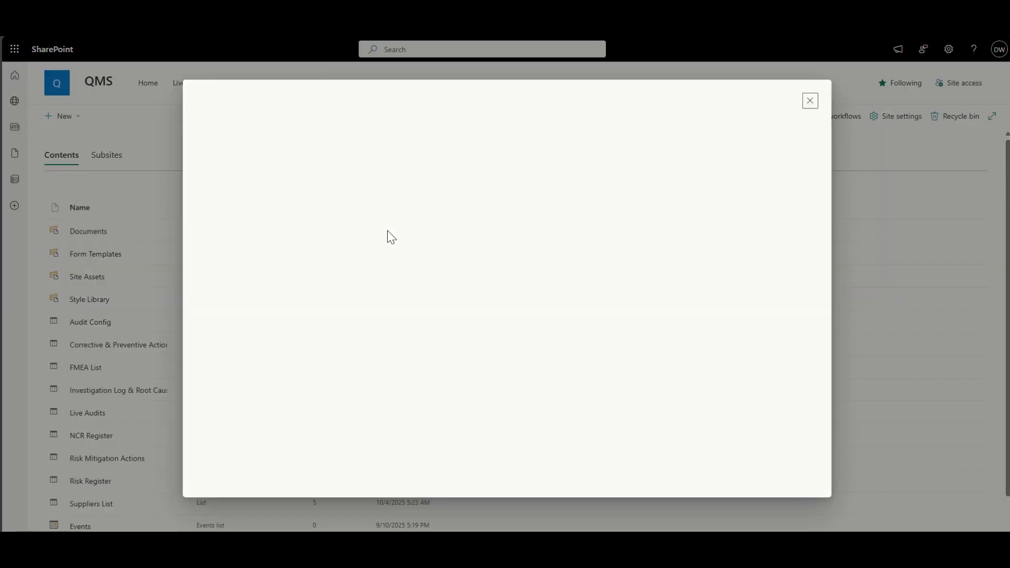
left_click(246, 198)
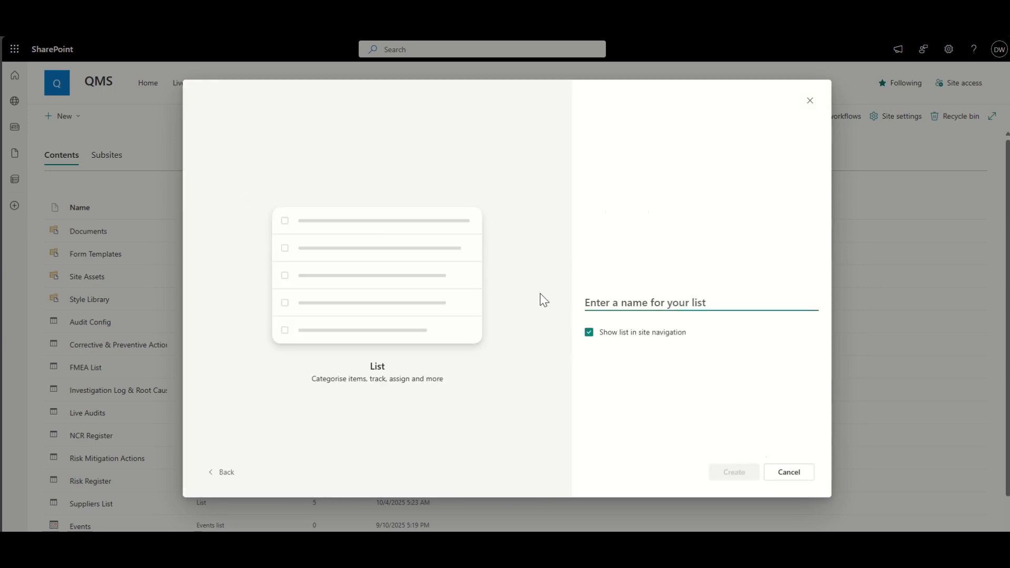
type("Supplie")
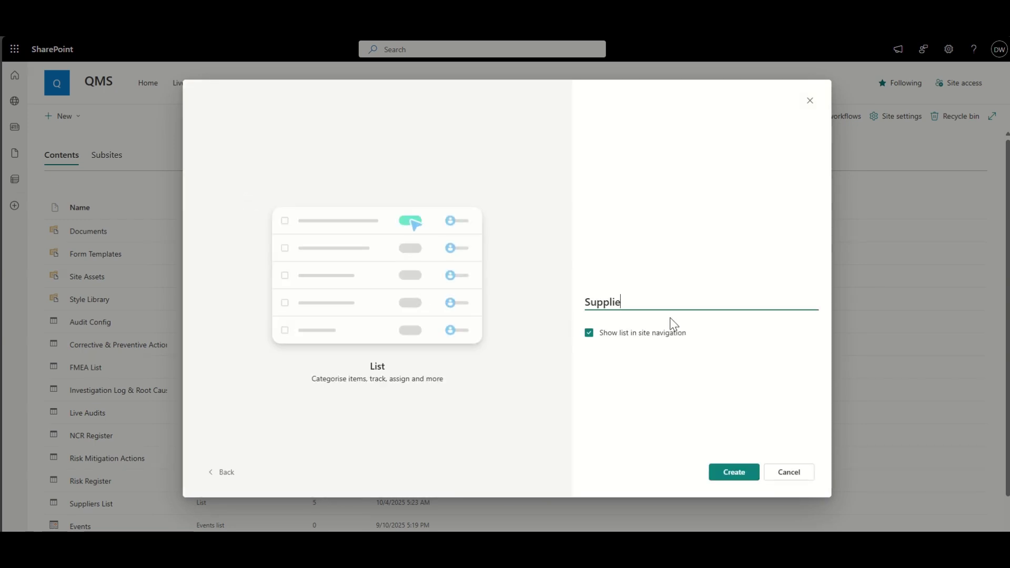
type("r Perforamnce ")
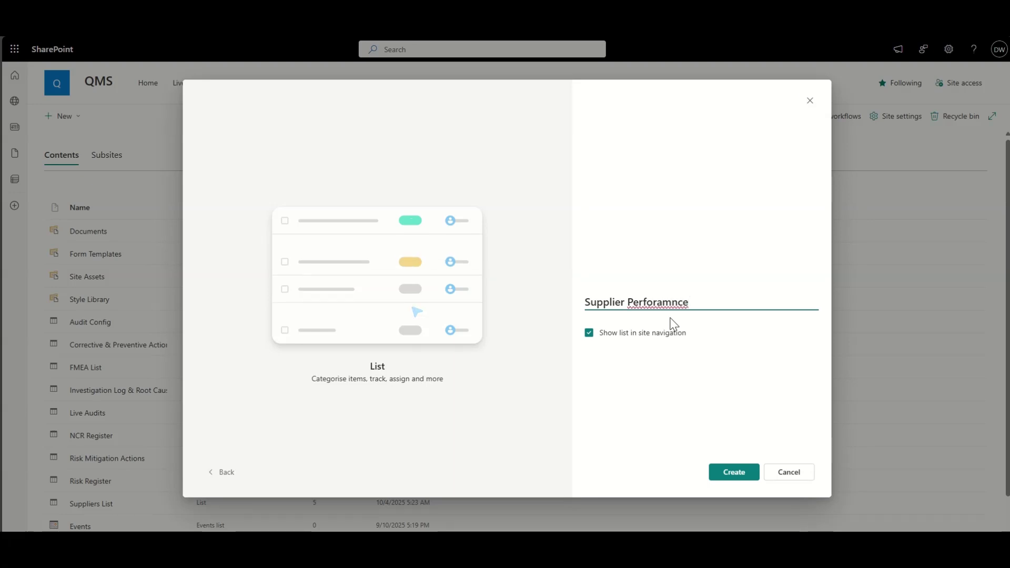
type("Scorecard")
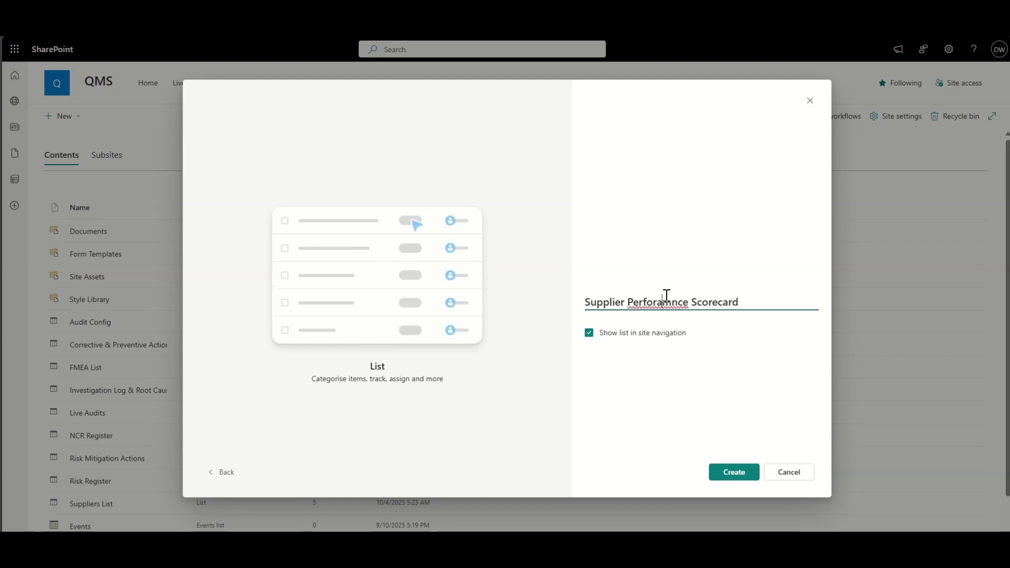
double_click(665, 299)
left_click(657, 300)
right_click(660, 304)
left_click(678, 313)
left_click(728, 472)
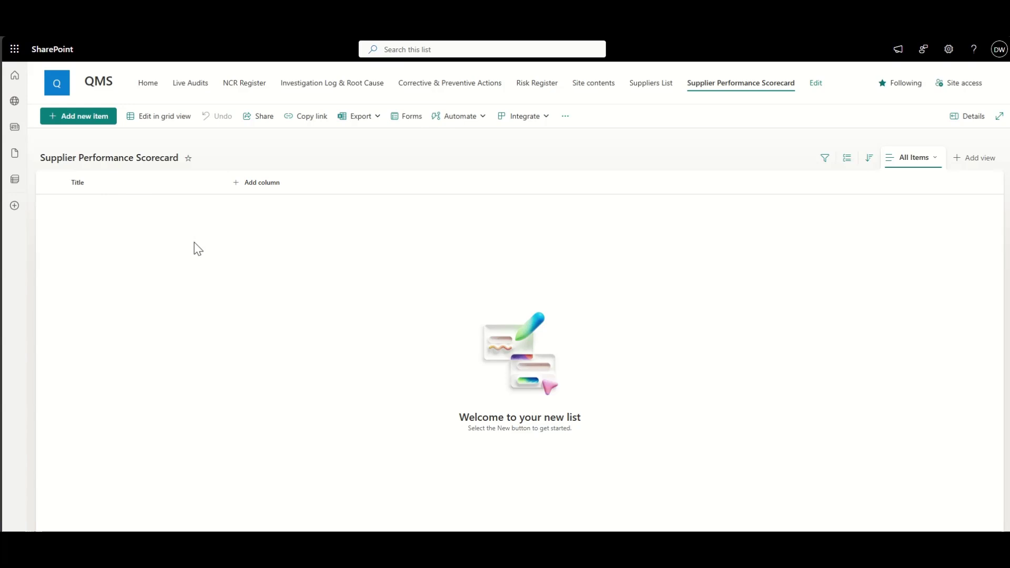
Step: Add a lookup column named Supplier that shows Title from Suppliers List
left_click(261, 188)
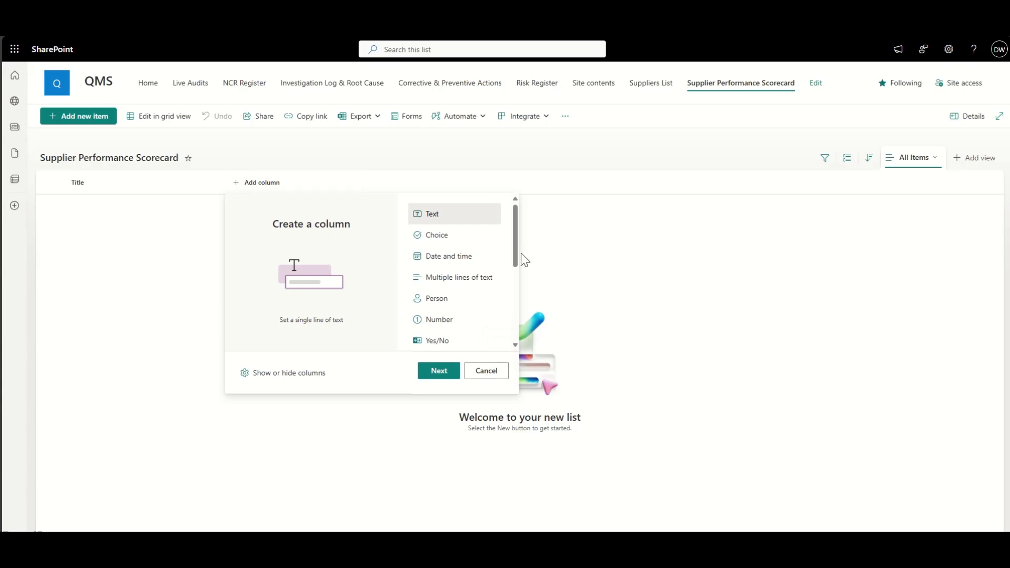
scroll(455, 279, "down", 3)
left_click(441, 287)
left_click(445, 371)
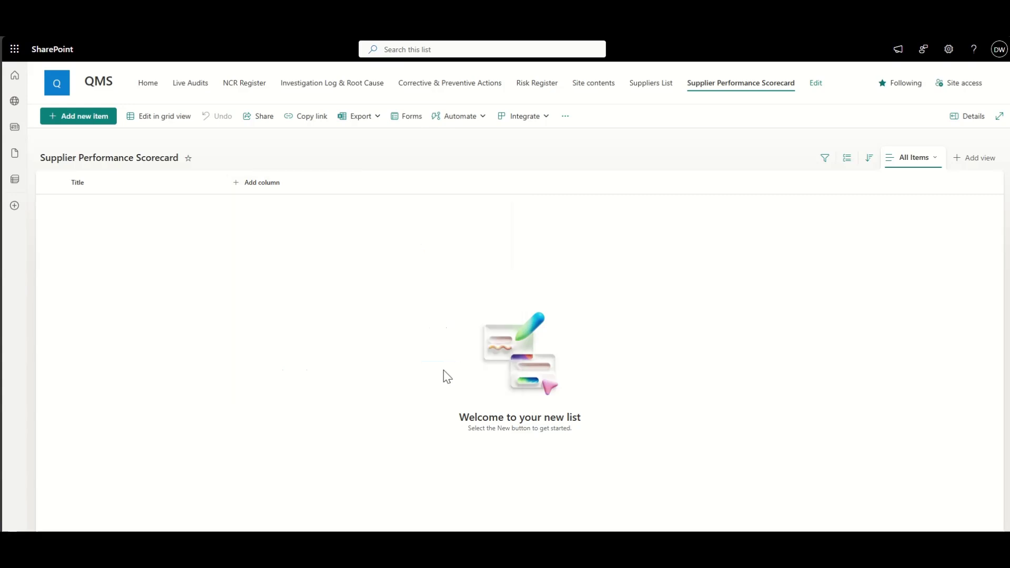
left_click(875, 104)
type("Supplier")
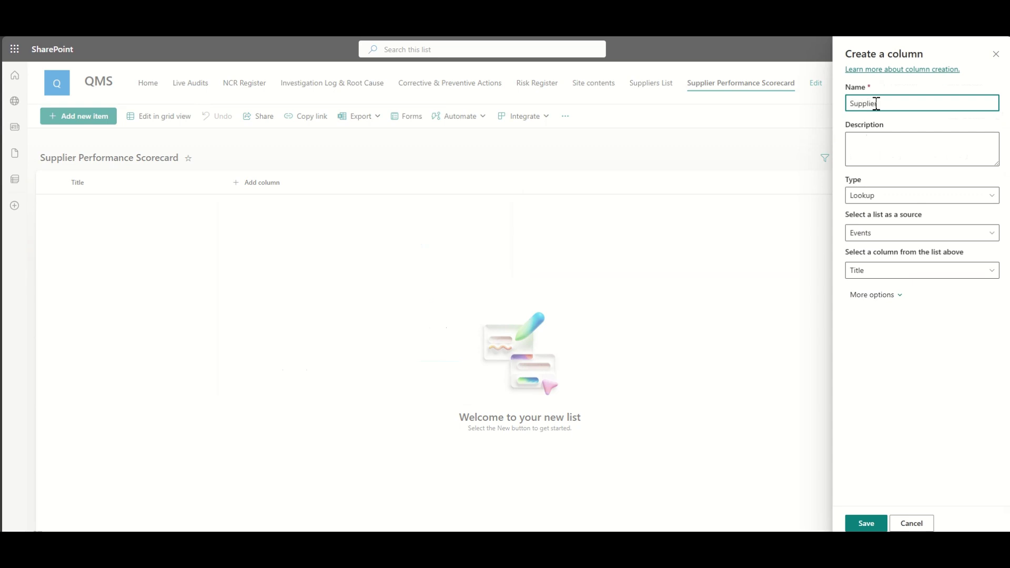
left_click(872, 233)
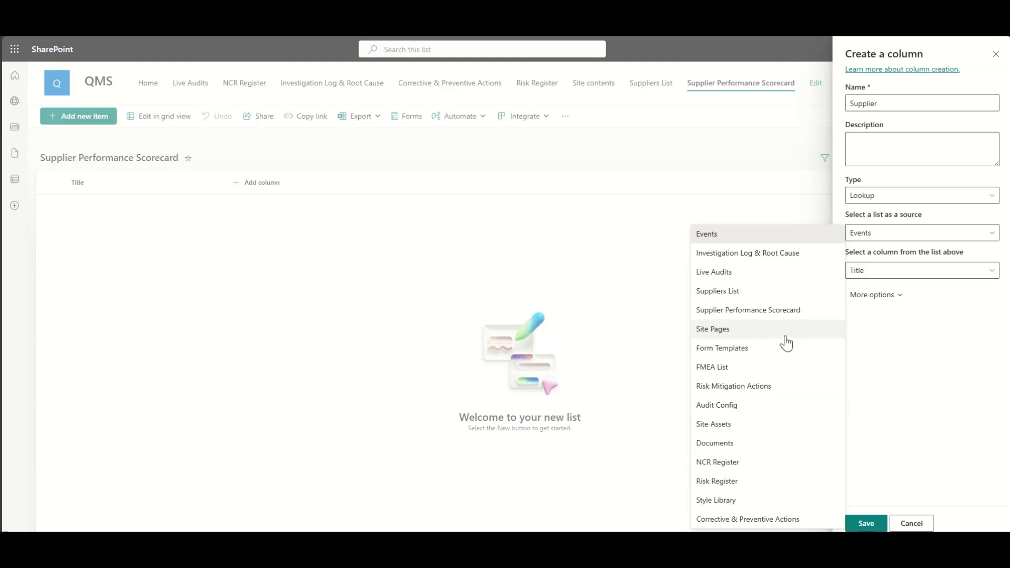
left_click(764, 292)
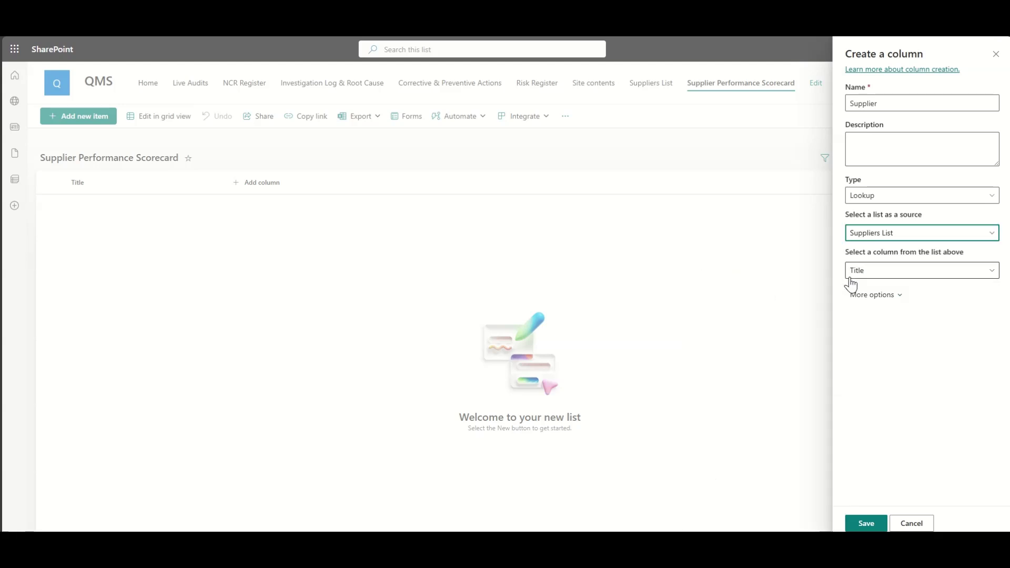
left_click(877, 273)
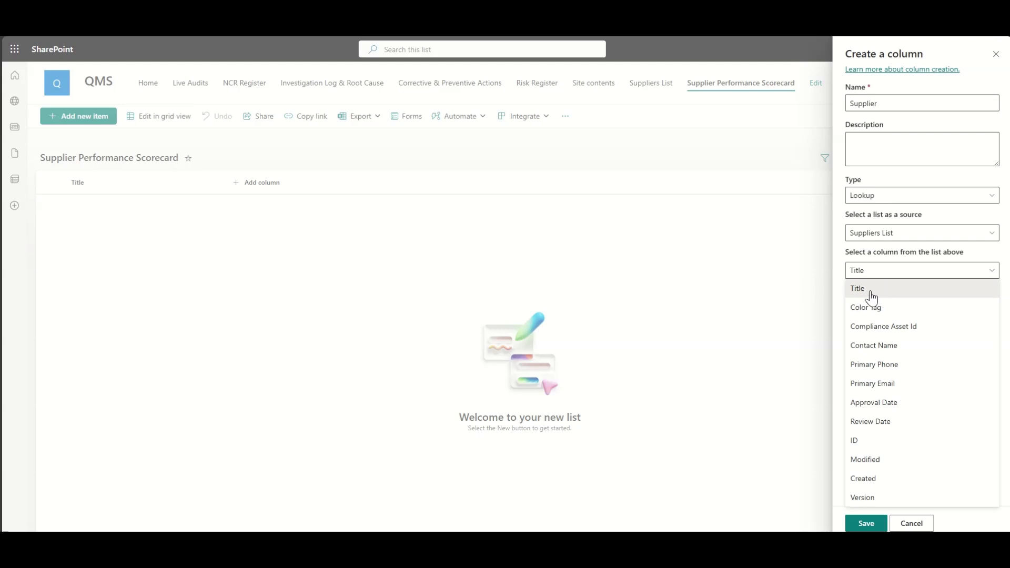
left_click(869, 293)
Step: Also bring in Contact Name, Primary Phone and Primary Email, save, and widen those three columns
left_click(871, 295)
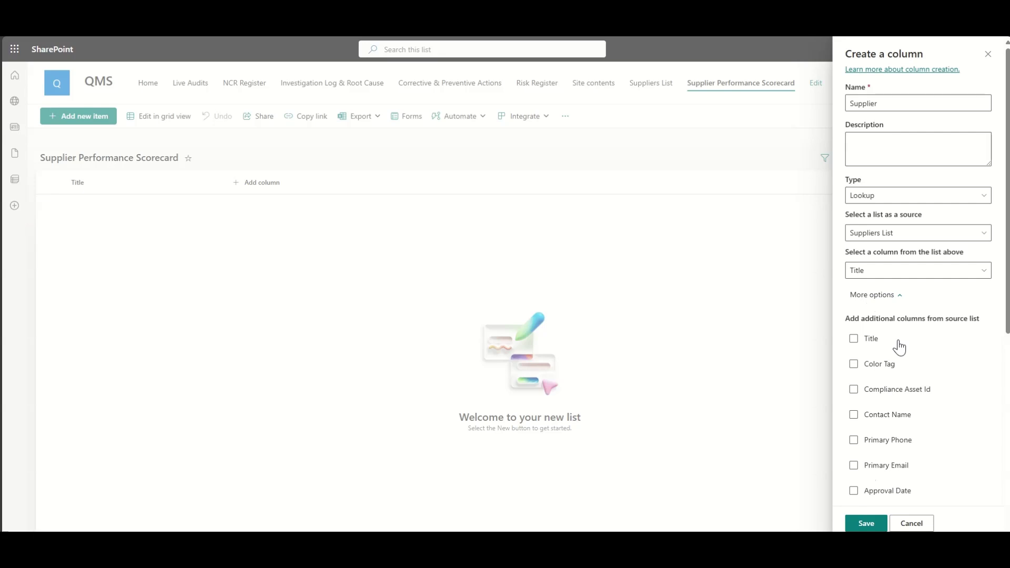
scroll(902, 363, "down", 1)
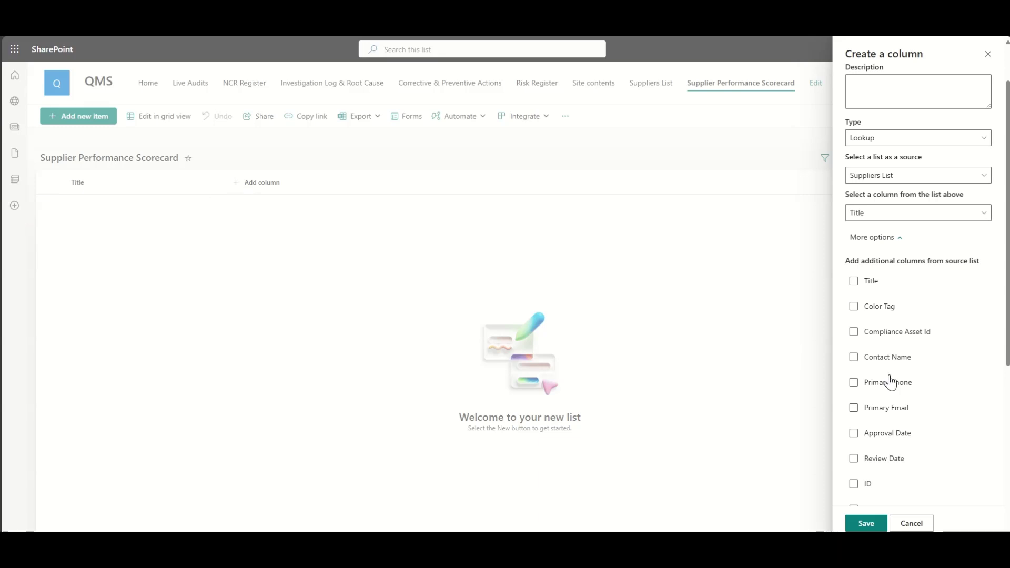
left_click(853, 383)
left_click(853, 408)
scroll(934, 390, "down", 1)
scroll(933, 390, "down", 1)
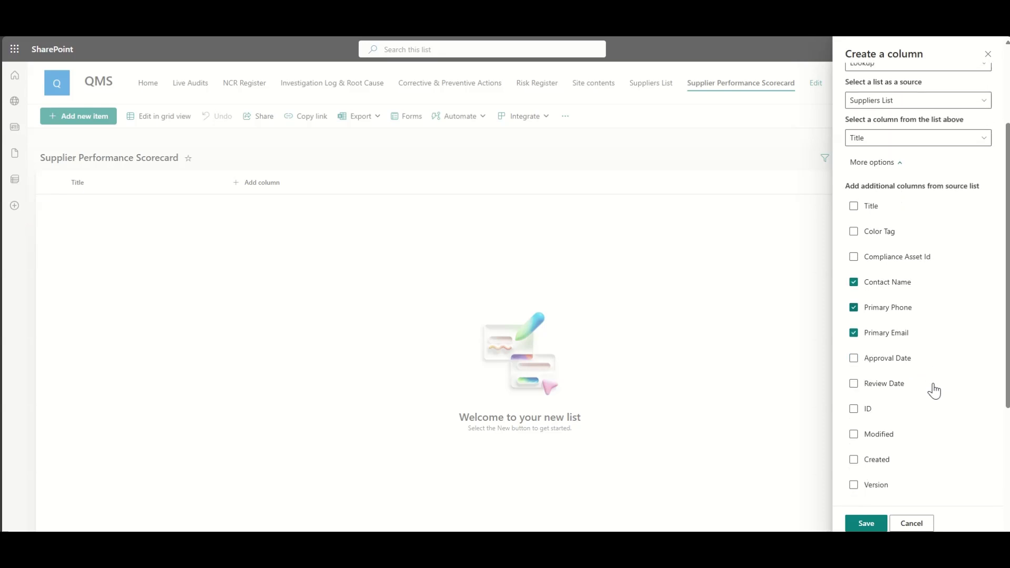
scroll(934, 391, "up", 3)
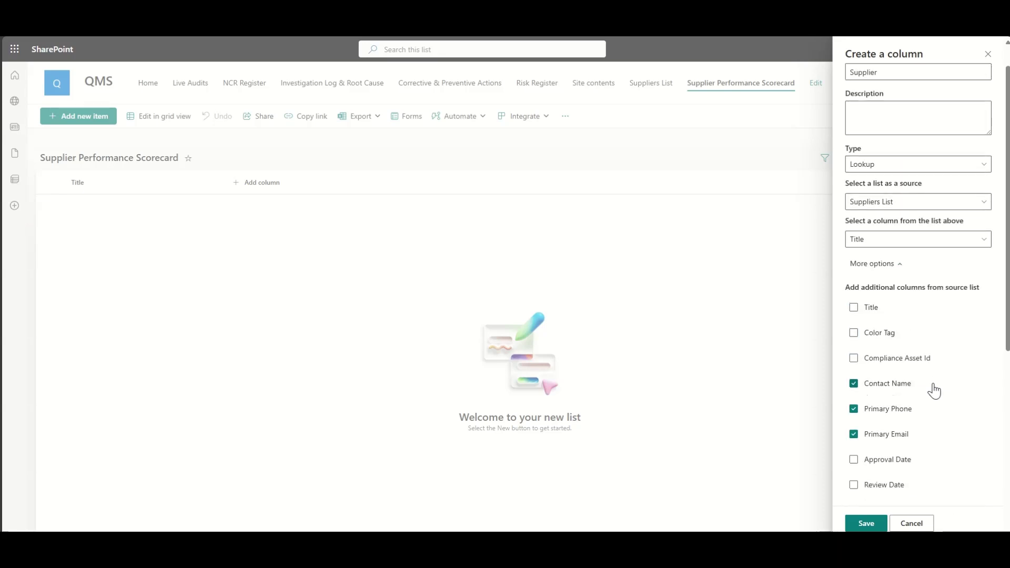
left_click(866, 524)
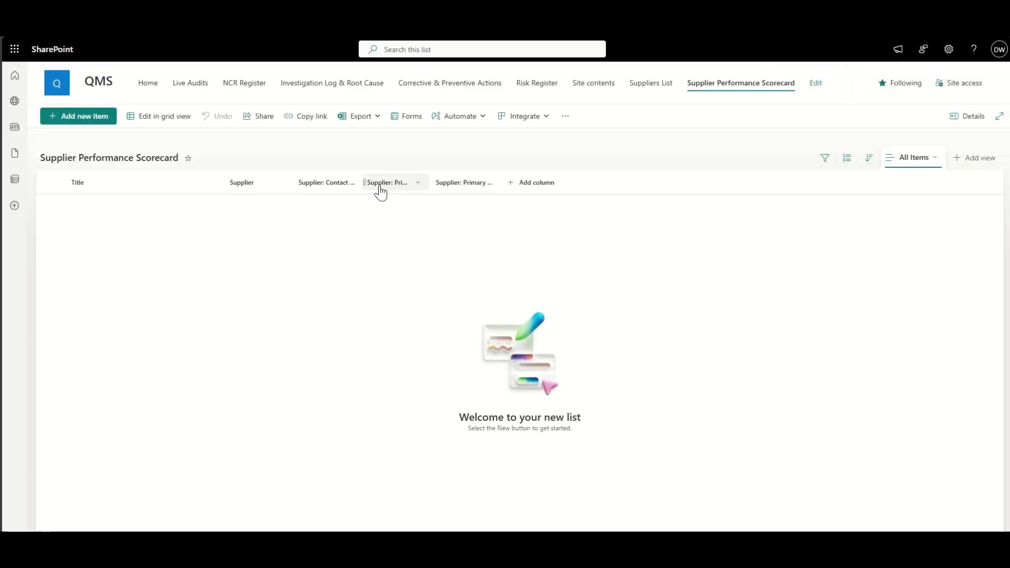
left_click_drag(361, 184, 382, 184)
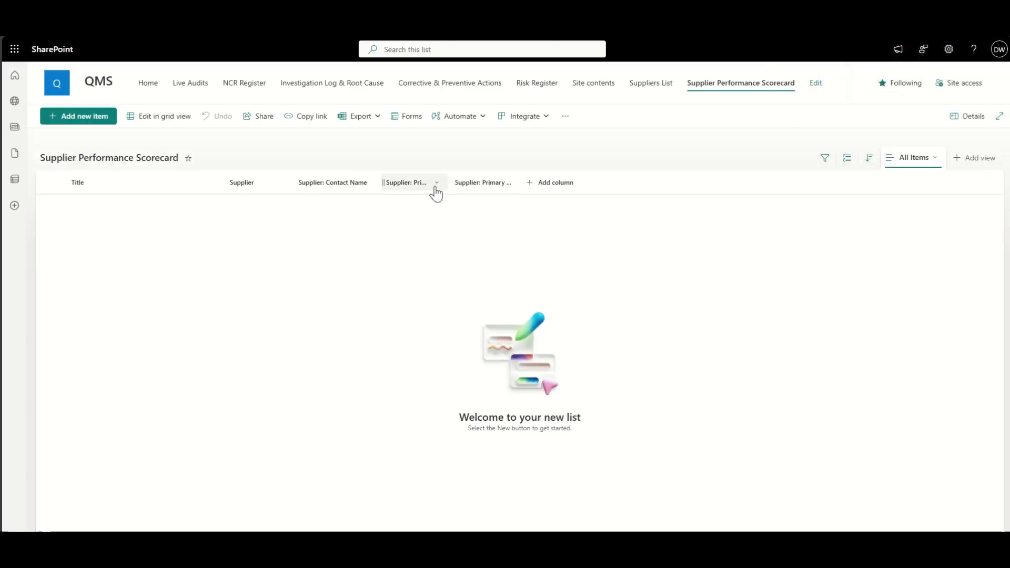
left_click_drag(449, 186, 472, 189)
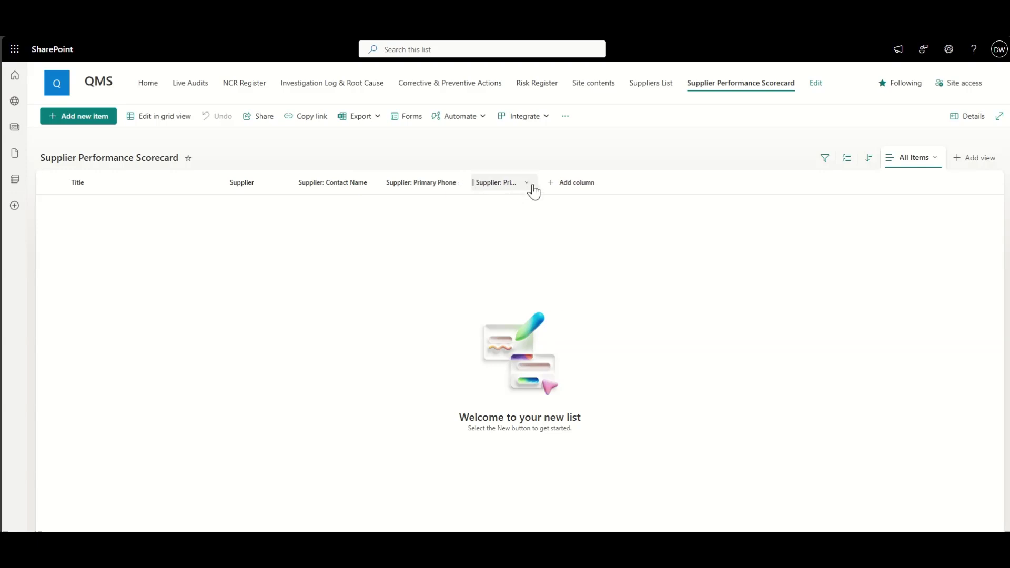
left_click_drag(533, 193, 558, 194)
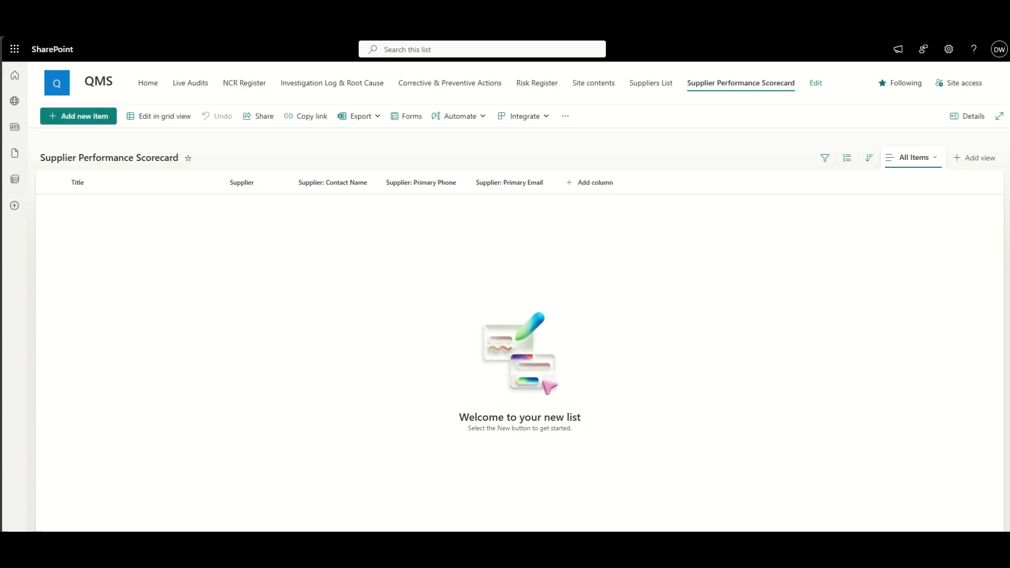
Step: Add a Report Date date-and-time column with default value set to today's date
left_click(597, 192)
left_click(642, 257)
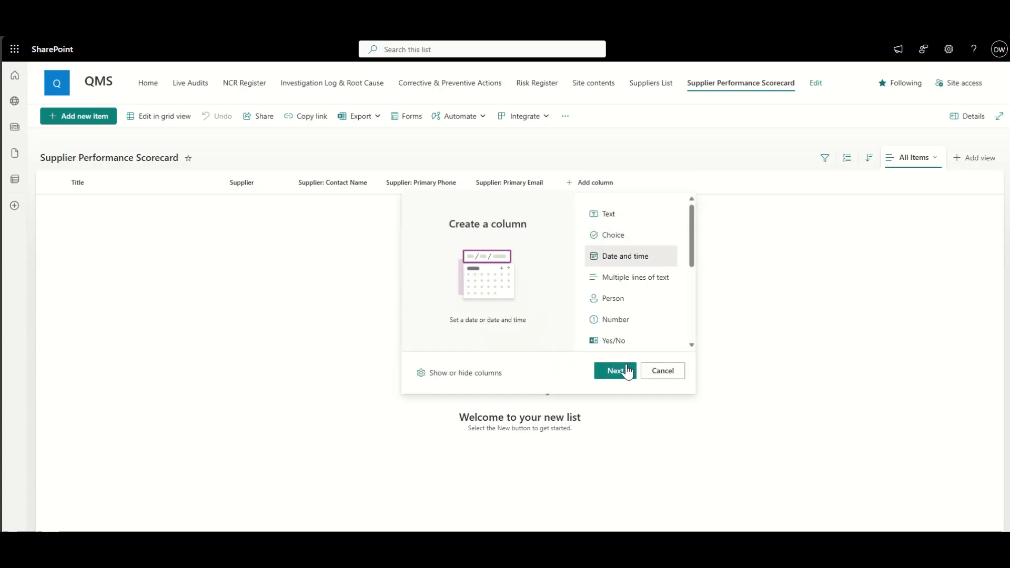
left_click(614, 371)
left_click(871, 106)
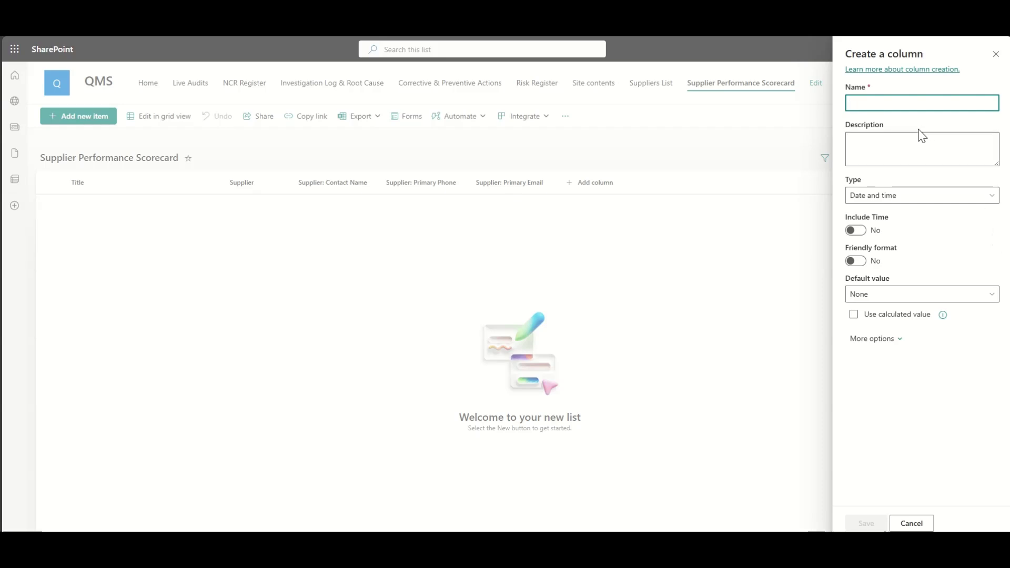
type("Report Date")
left_click(898, 297)
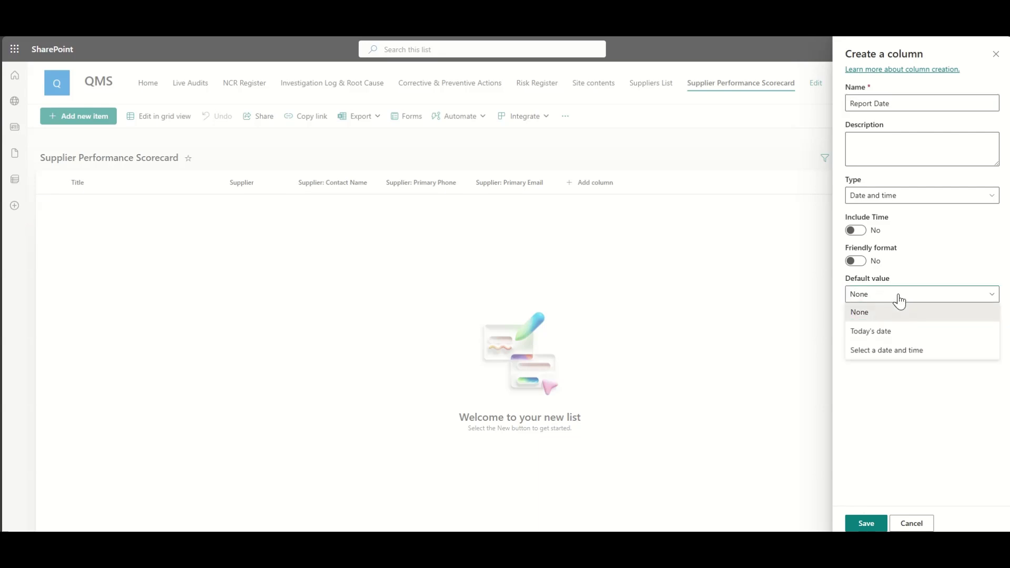
left_click(889, 330)
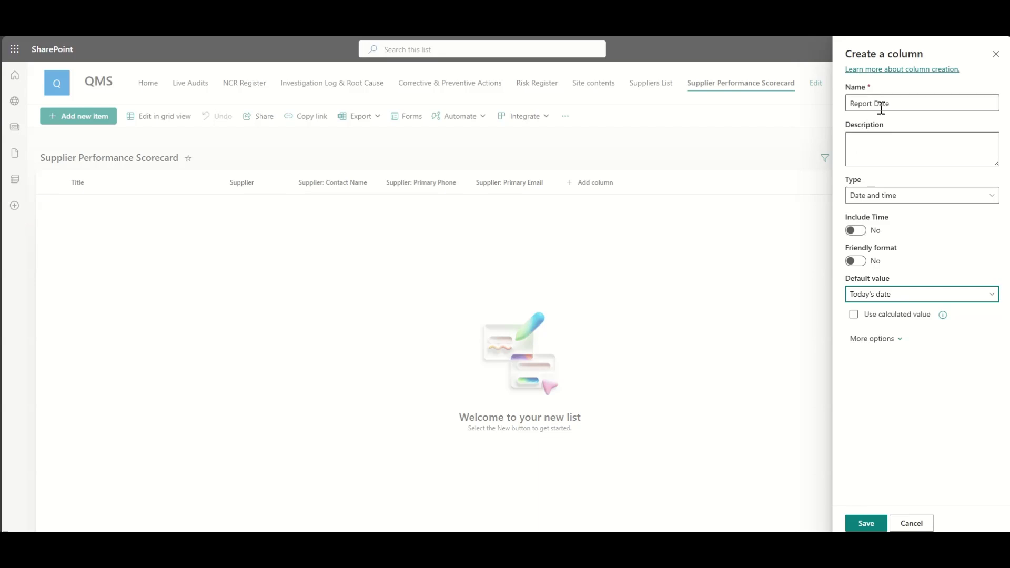
left_click(864, 524)
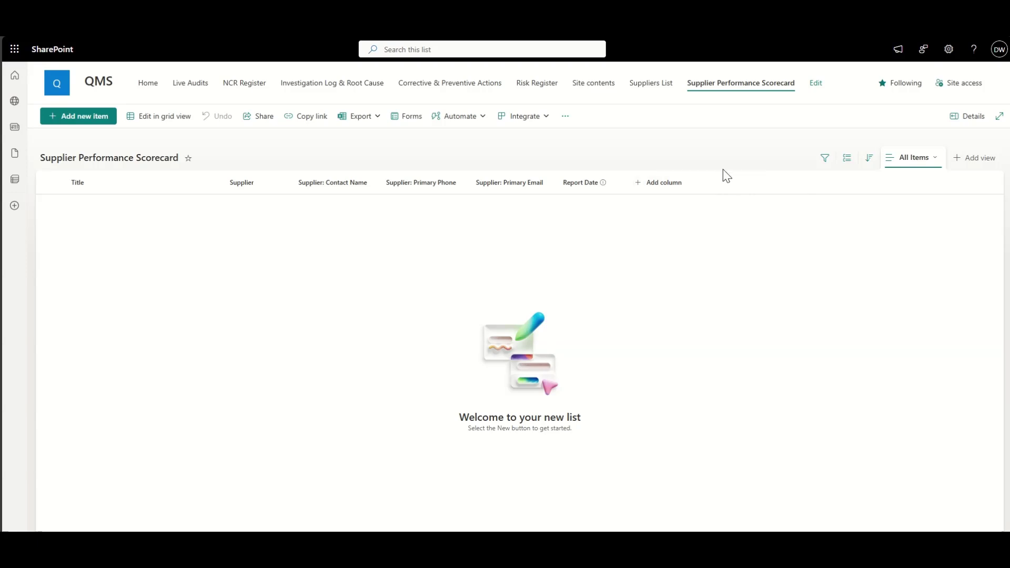
left_click(664, 183)
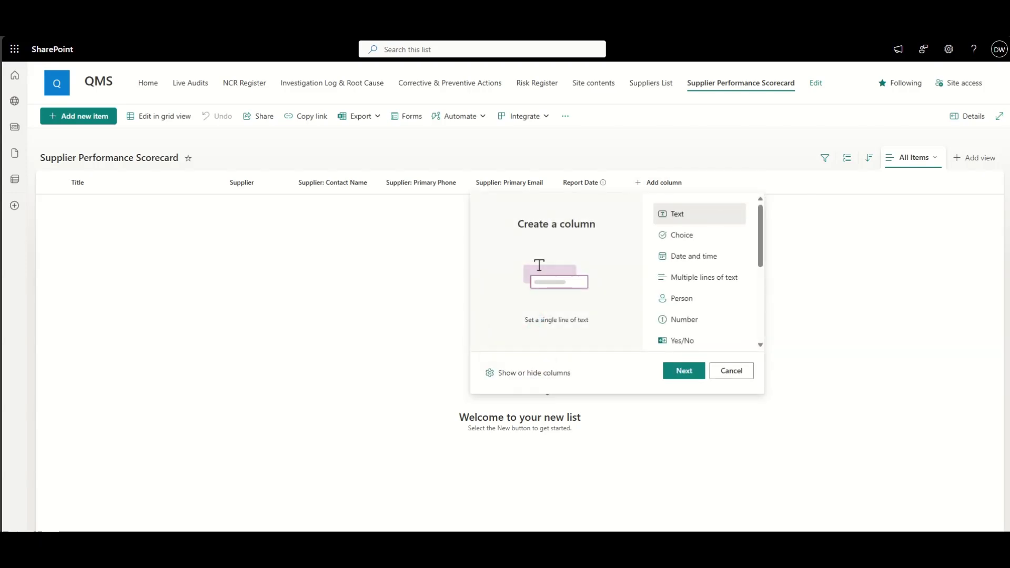
Step: Add a Yes/No column named Delivered on time with default value Yes
scroll(714, 252, "down", 1)
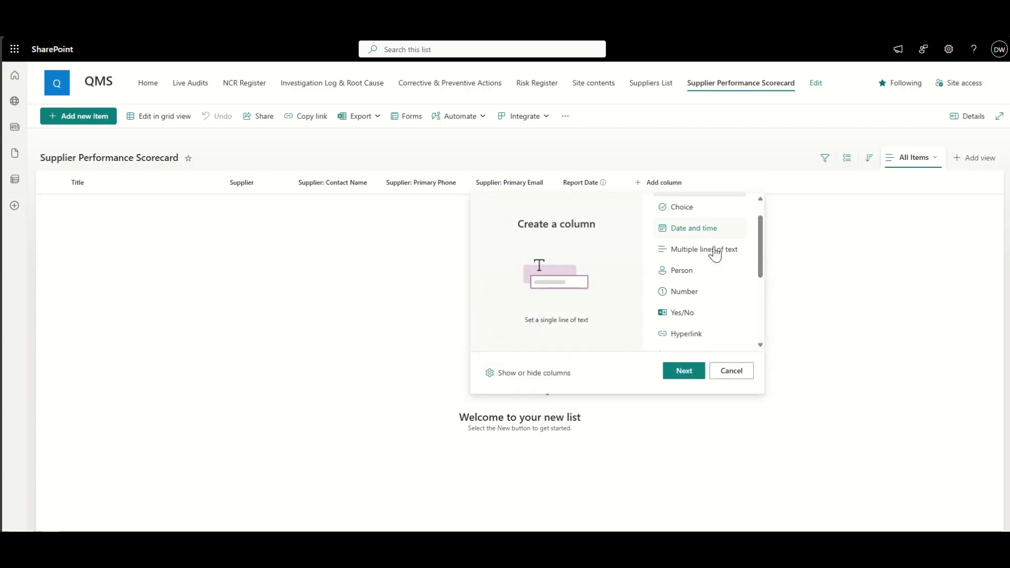
left_click(686, 311)
left_click(683, 370)
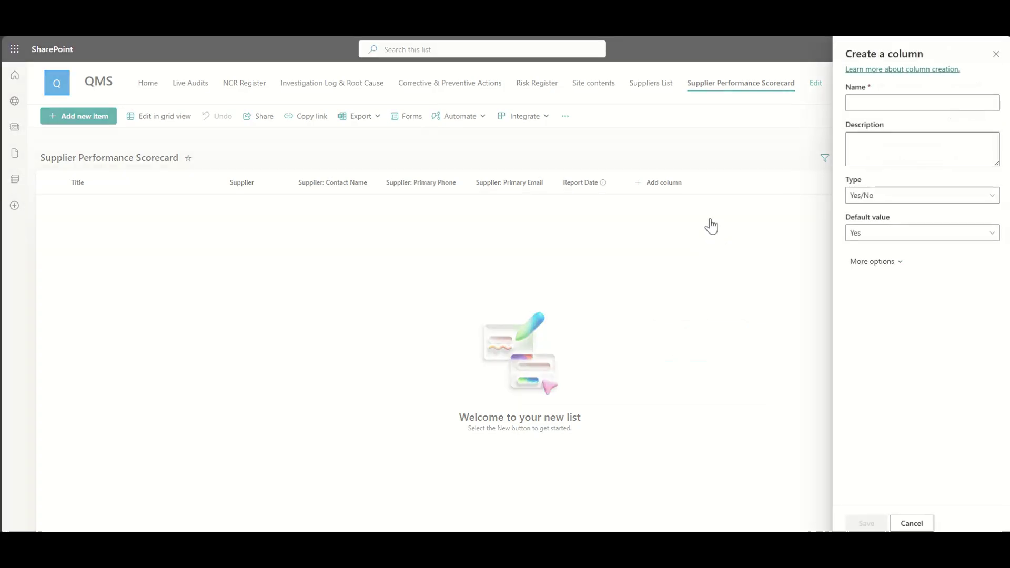
left_click(882, 103)
type("Delivered on time")
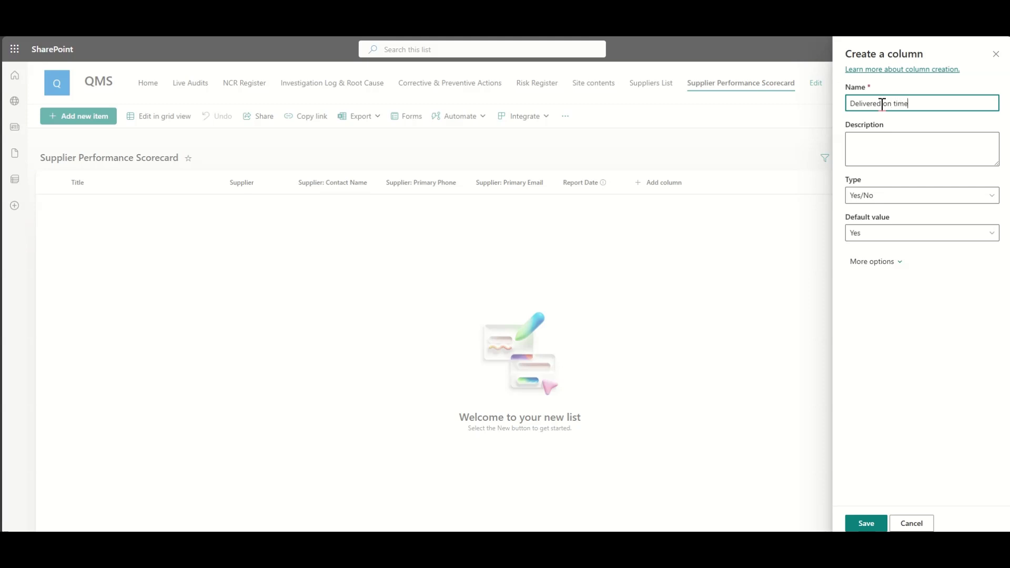
left_click(870, 234)
left_click(904, 345)
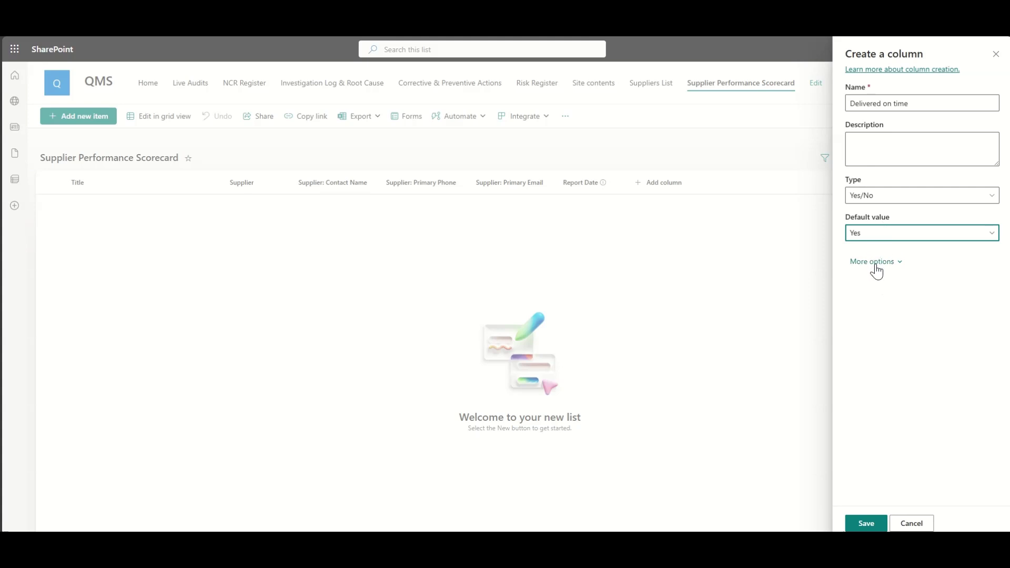
left_click(870, 524)
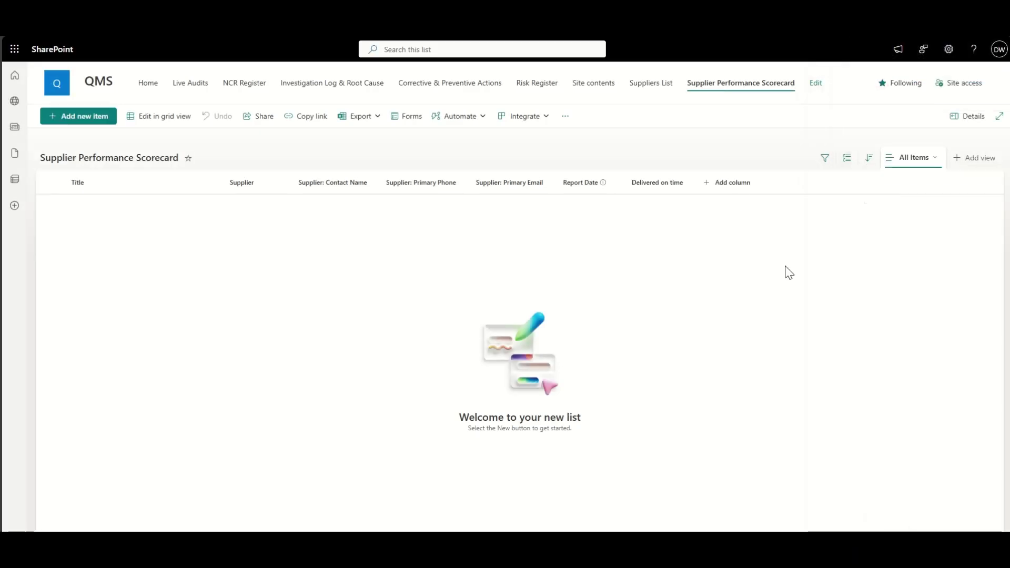
left_click(731, 188)
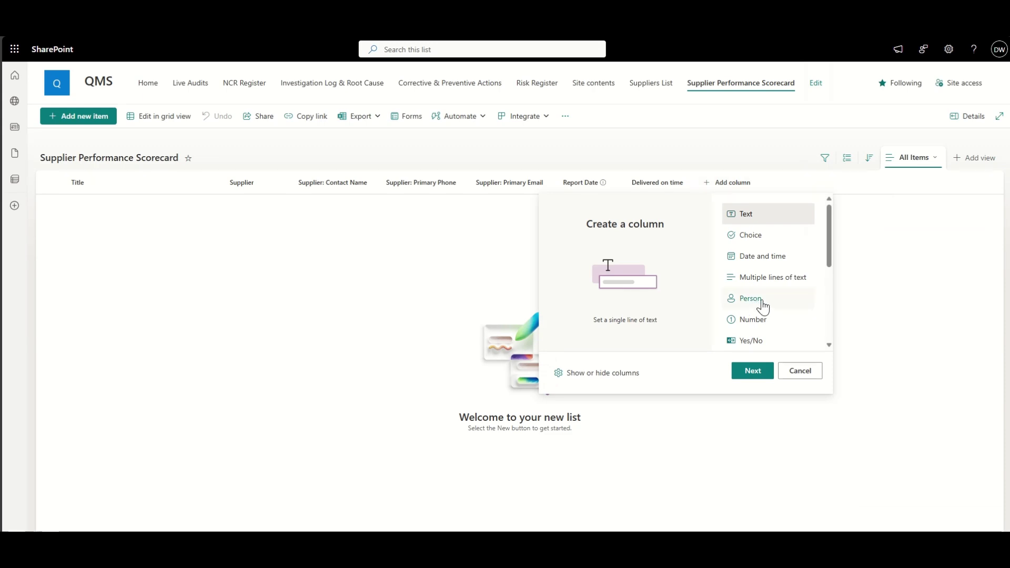
Step: Add a Yes/No column named Quality Defects with default value No
scroll(762, 302, "down", 3)
left_click(760, 273)
left_click(753, 371)
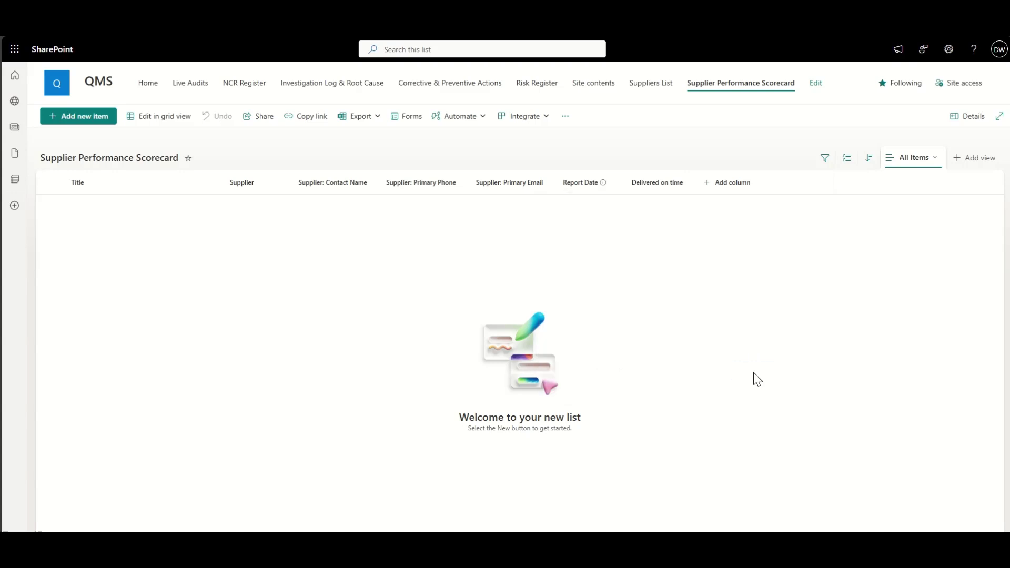
type("Qua")
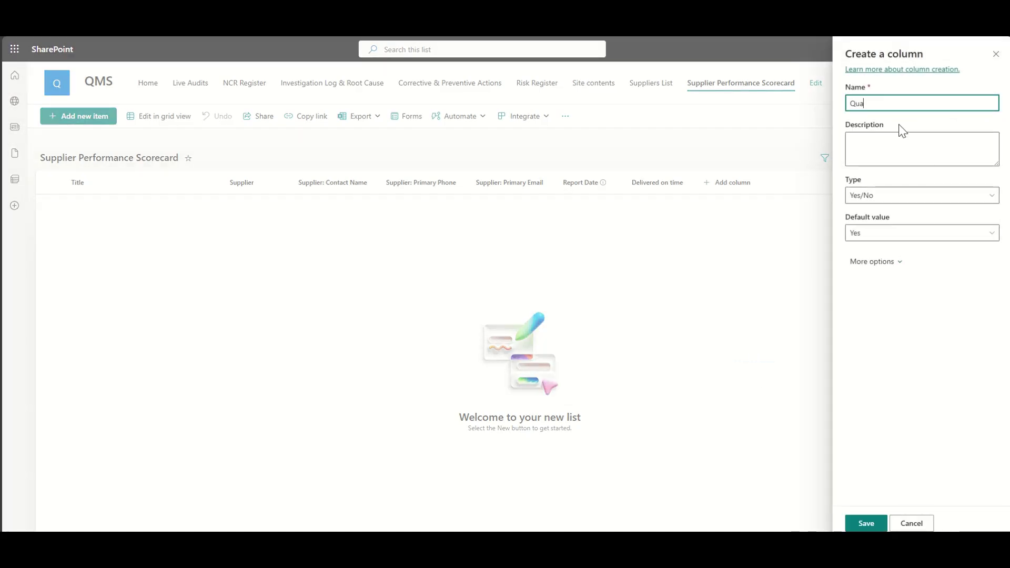
type("lity Defects")
left_click(881, 235)
left_click(872, 267)
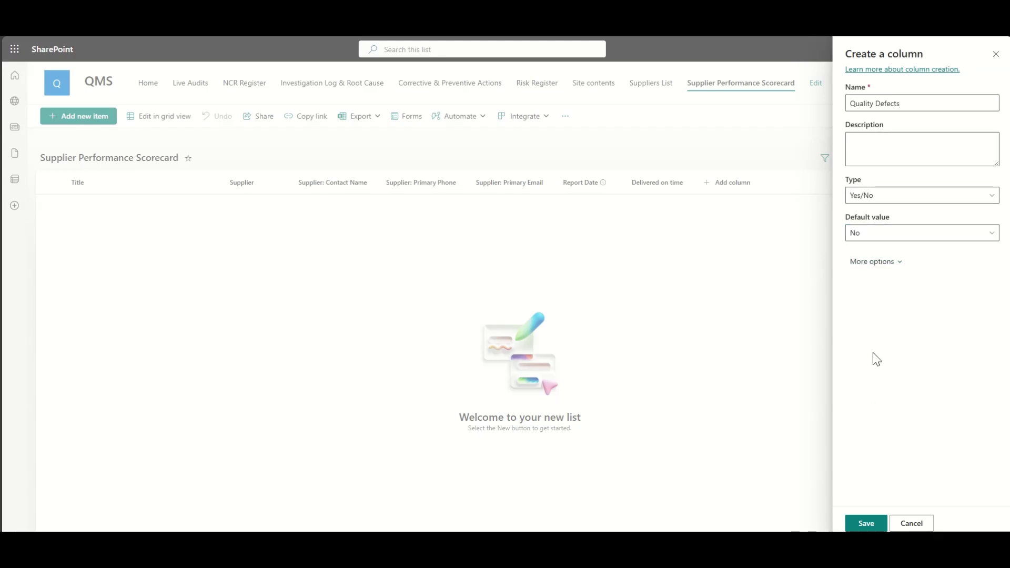
left_click(865, 523)
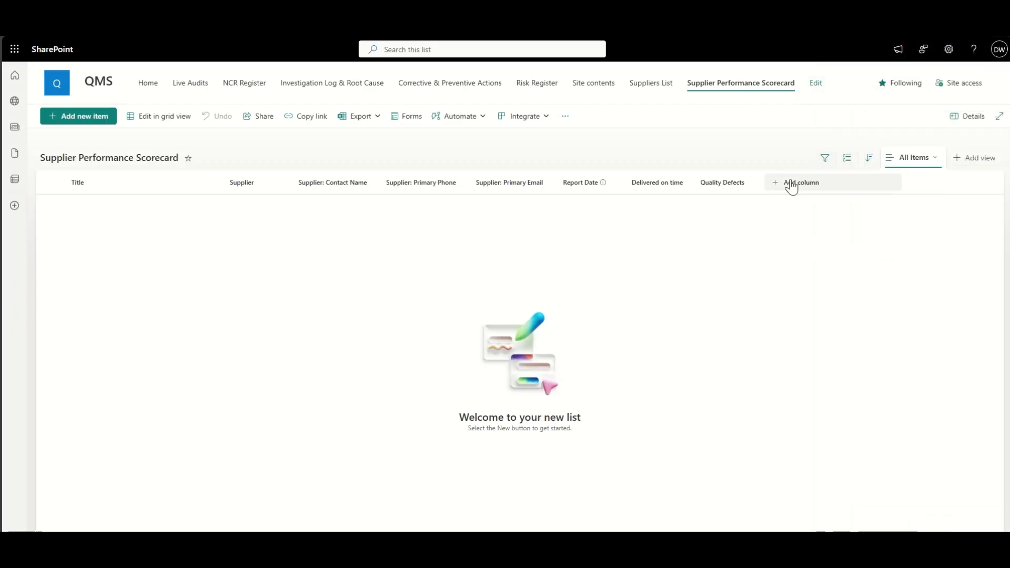
left_click(810, 190)
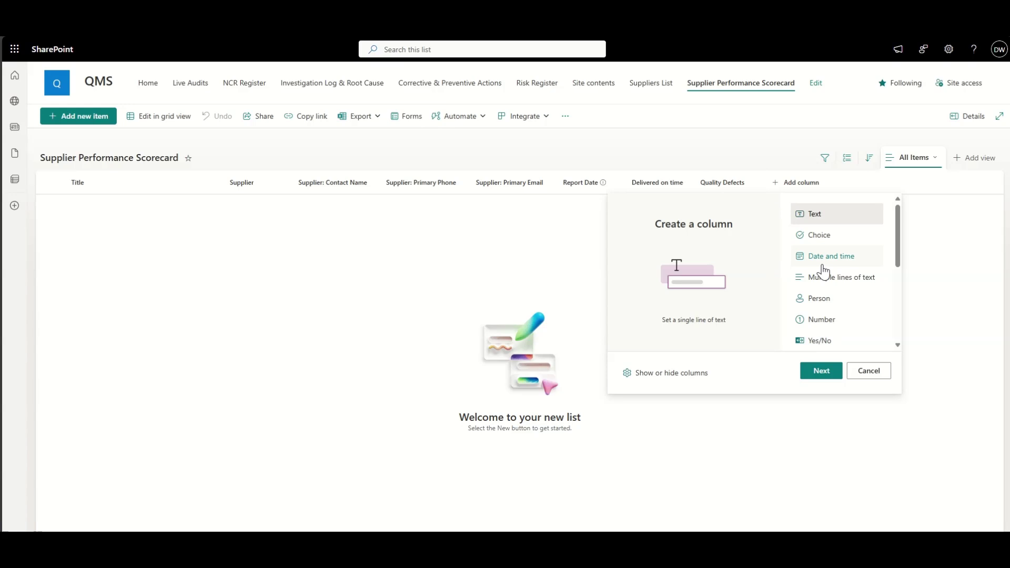
Step: Add a Yes/No column named Compliance Issues with default value No
left_click(833, 340)
left_click(821, 370)
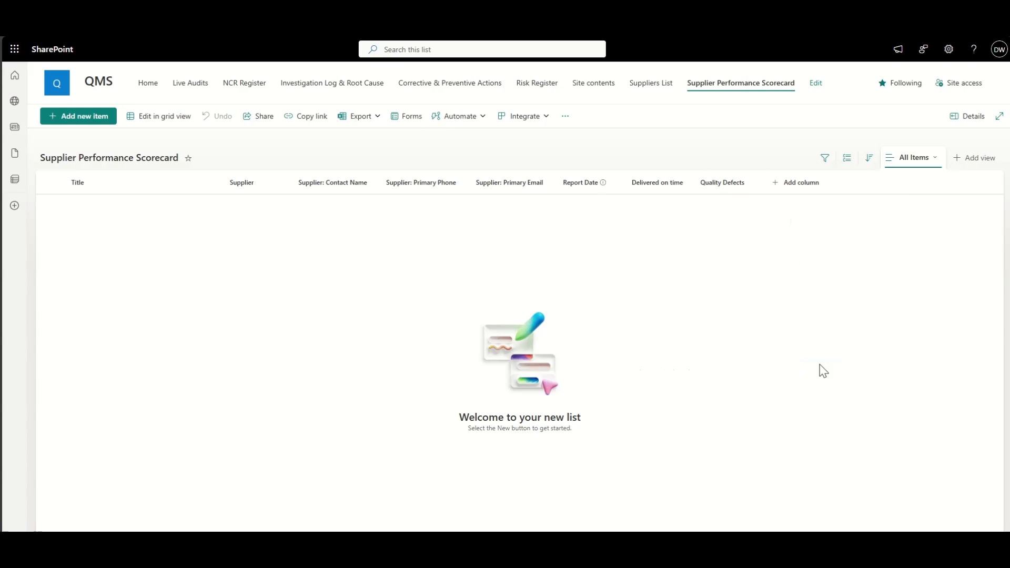
left_click(891, 102)
type("Com")
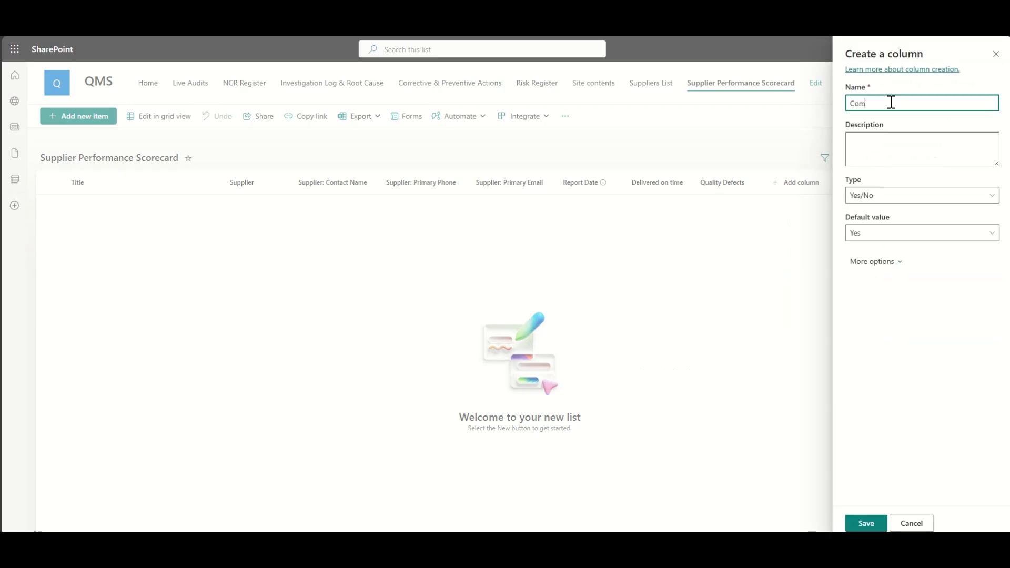
type("pliance Issues")
left_click(868, 233)
left_click(856, 269)
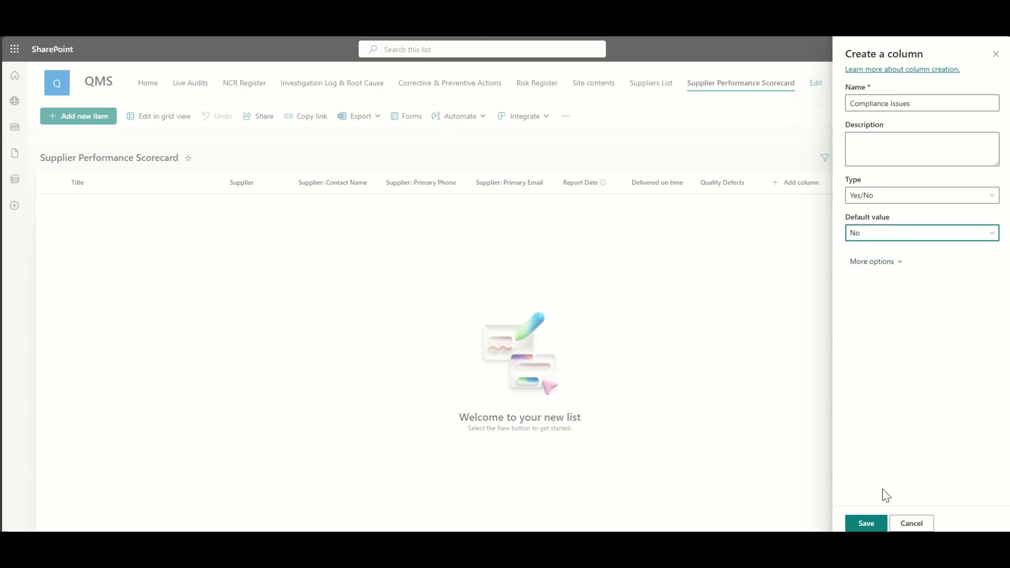
left_click(865, 522)
left_click(866, 184)
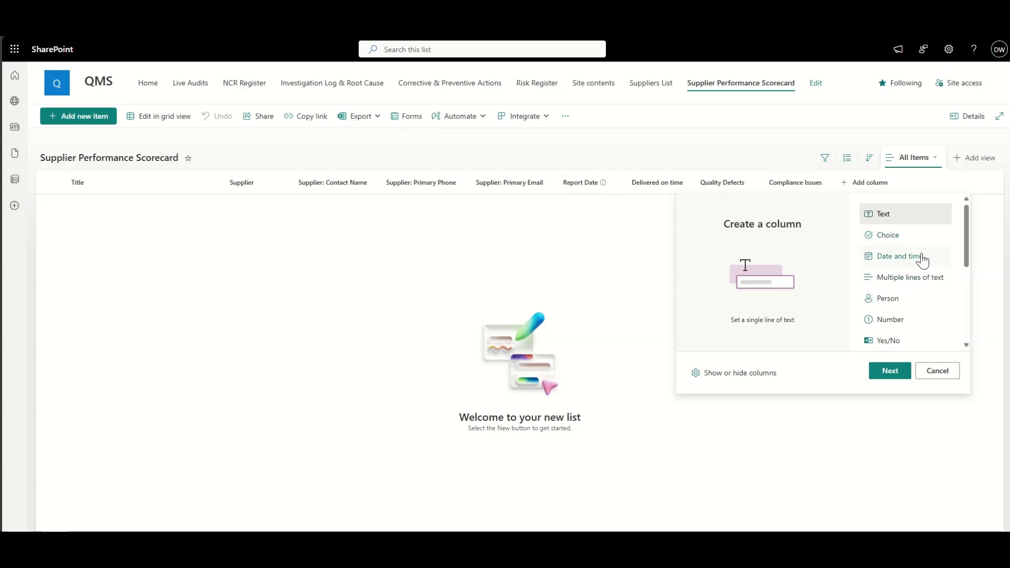
Step: Create a Choice column named Rating
scroll(933, 243, "down", 1)
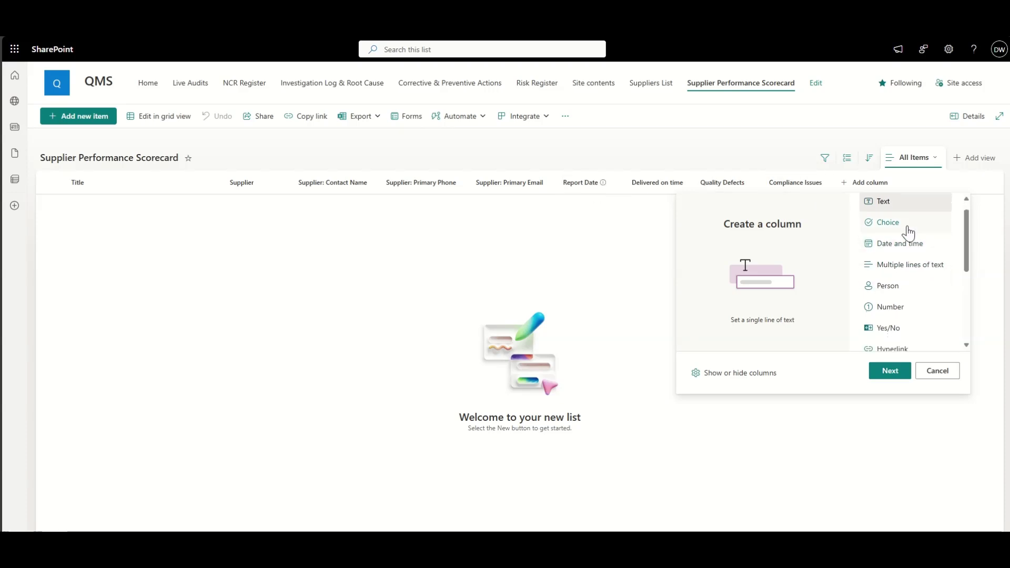
left_click(900, 224)
left_click(890, 371)
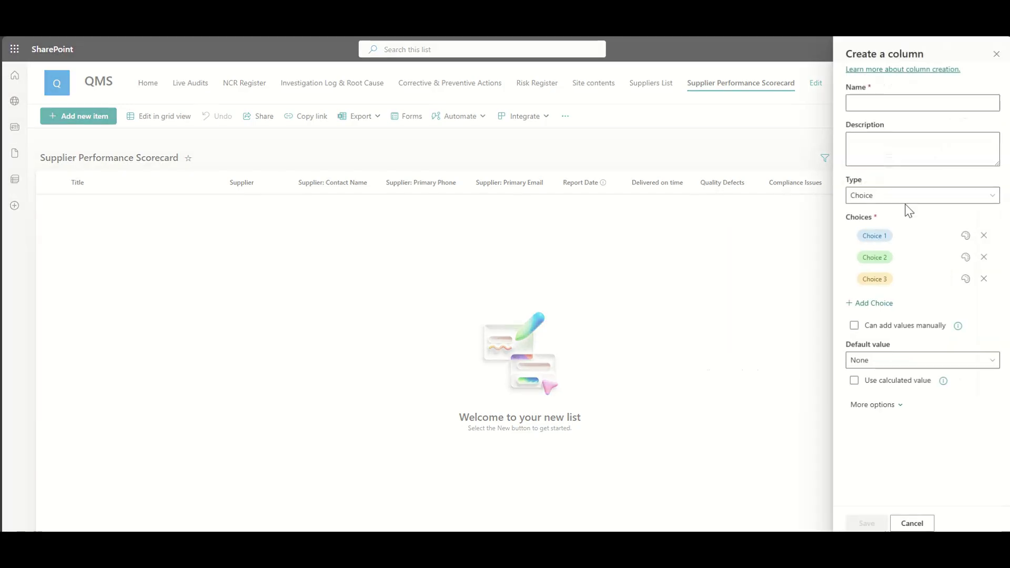
left_click(876, 104)
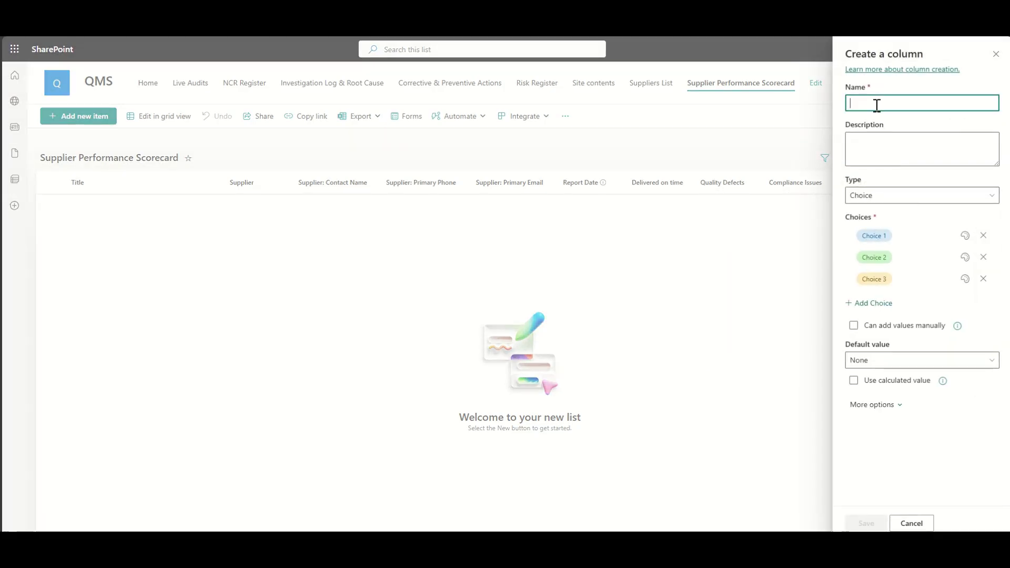
type("Rating")
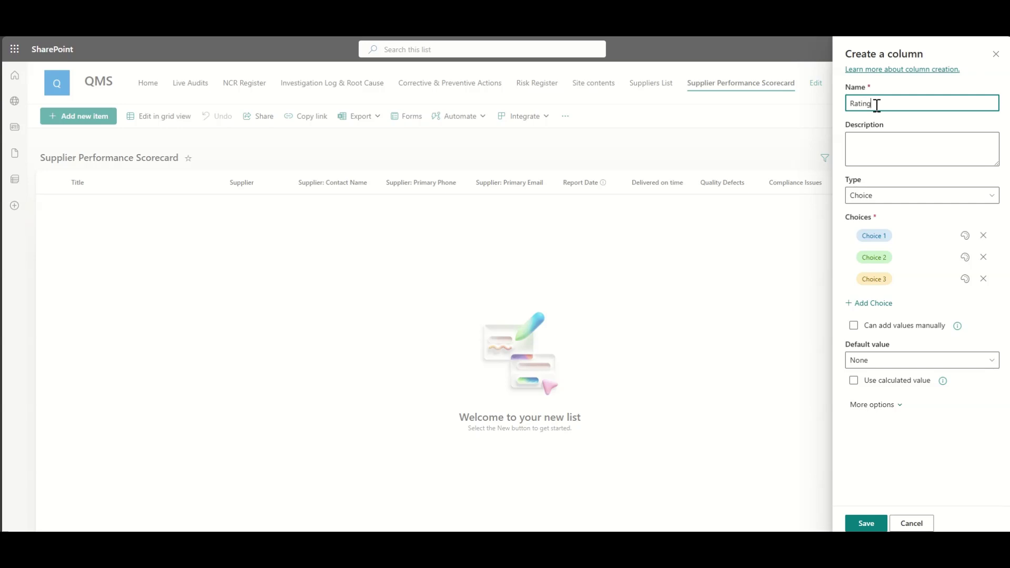
Step: Enter Low, Medium and High as the Rating choices
left_click(913, 236)
type("Hugh")
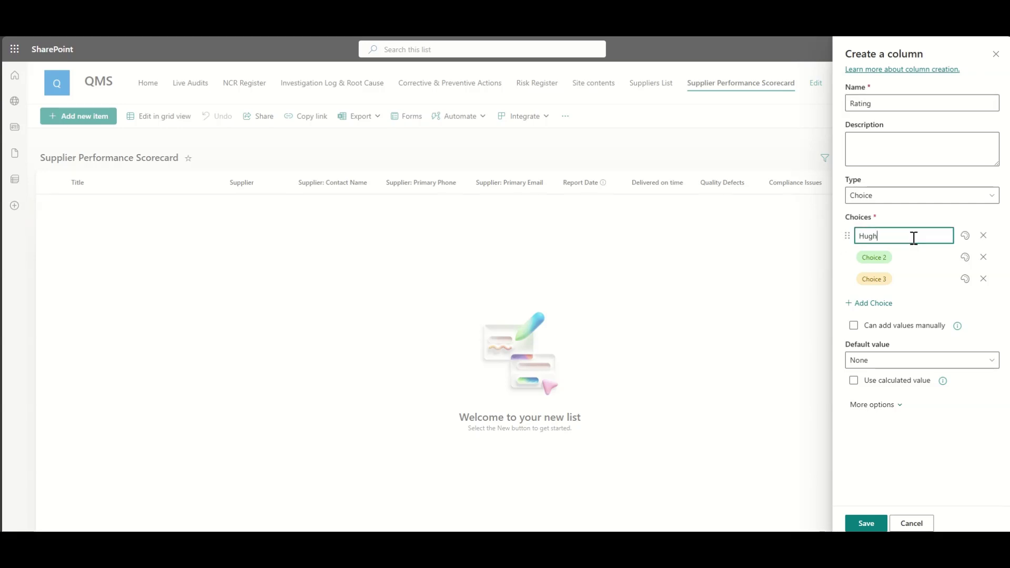
key("ctrl+a")
type("Hig")
left_click(902, 258)
type("Me")
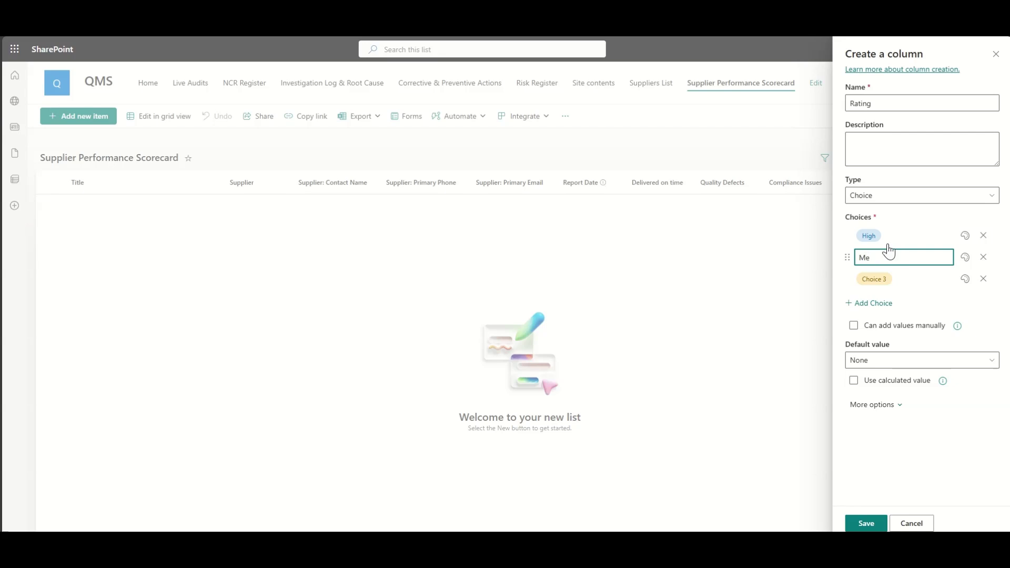
left_click(888, 235)
type("Low")
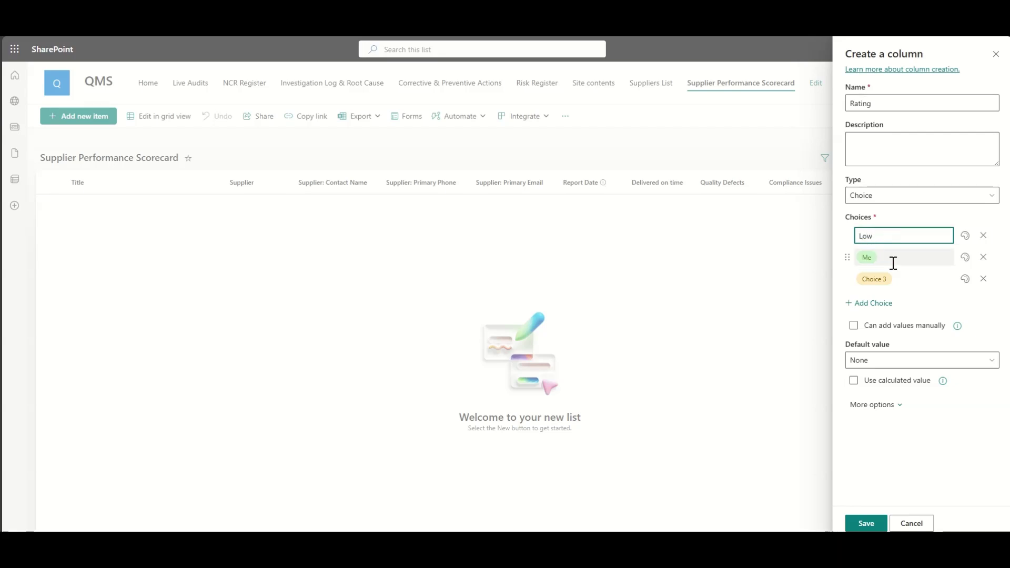
left_click(892, 261)
type("Medium")
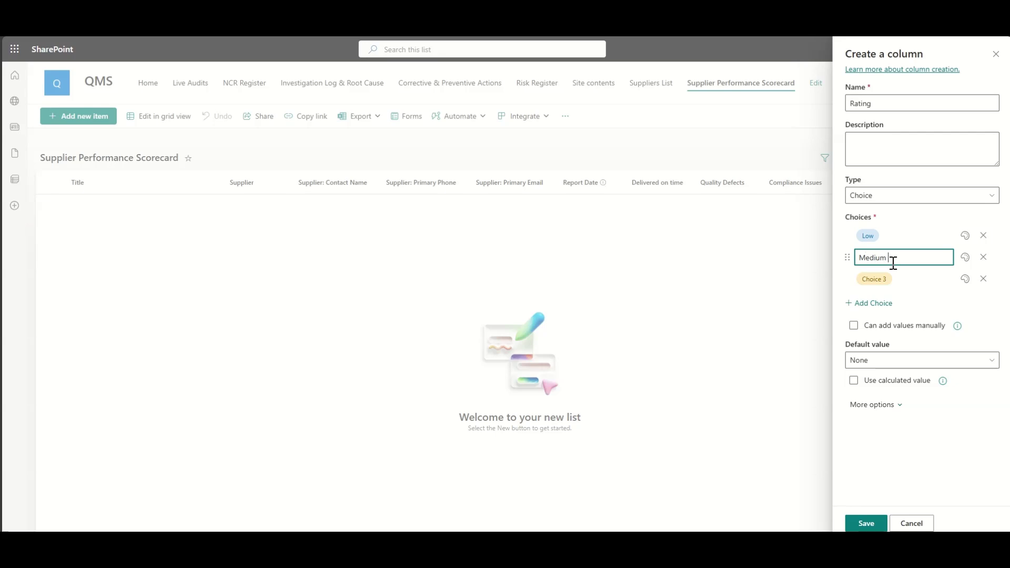
left_click(901, 279)
type("High")
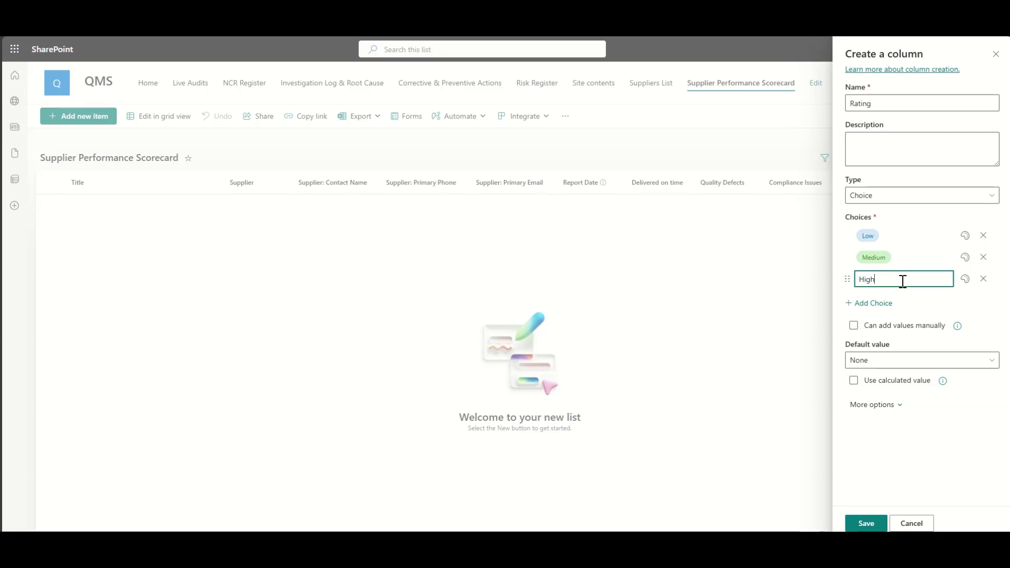
Step: Colour High green, Medium orange-red and Low red, then save the Rating column
left_click(964, 278)
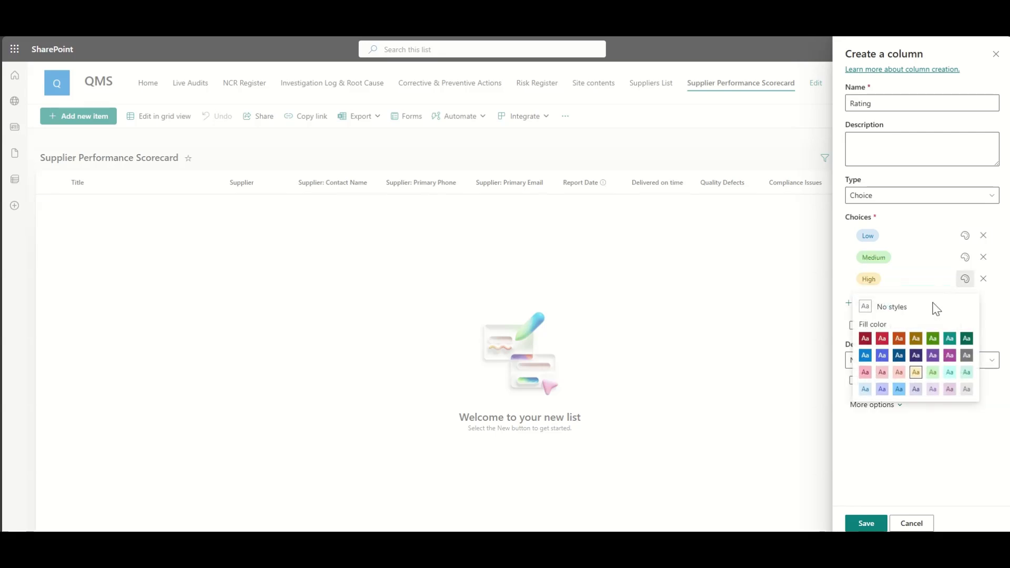
left_click(933, 338)
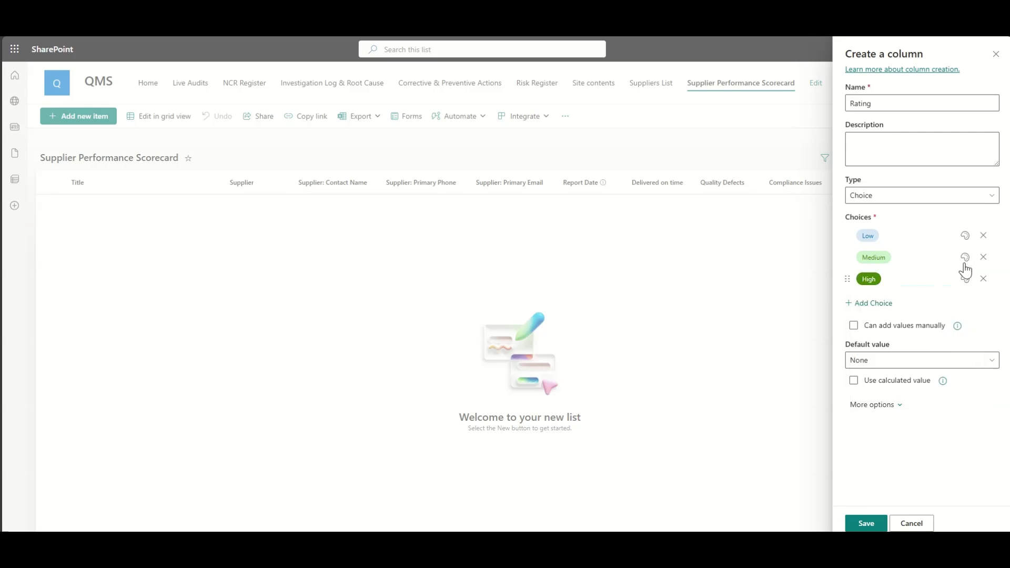
left_click(965, 258)
left_click(898, 316)
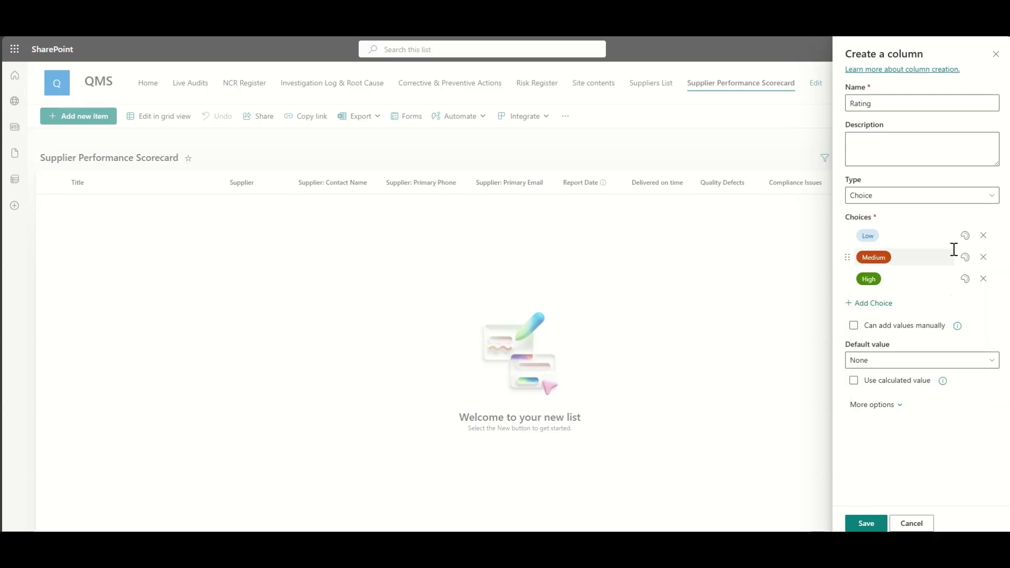
left_click(964, 236)
left_click(881, 293)
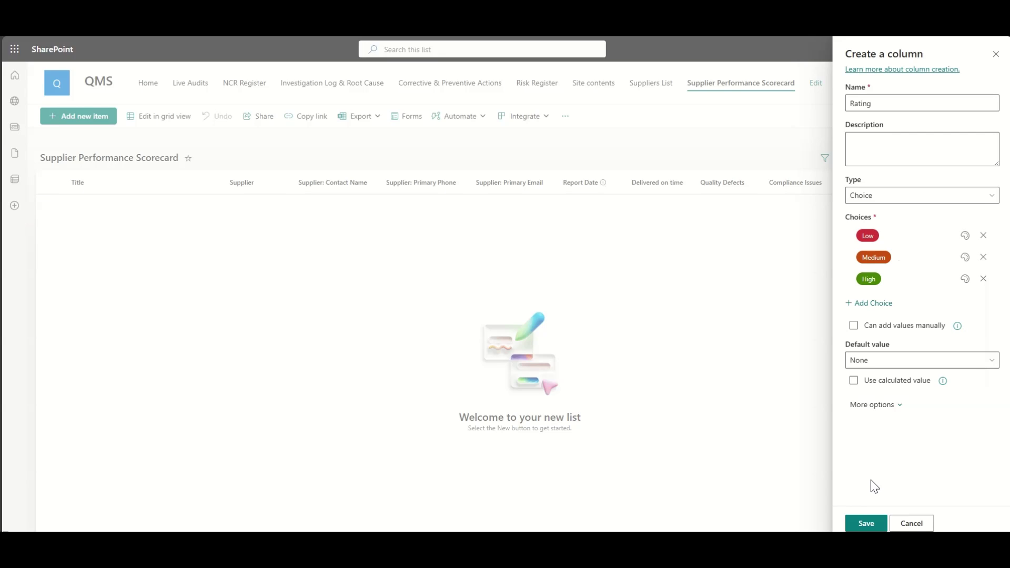
left_click(865, 523)
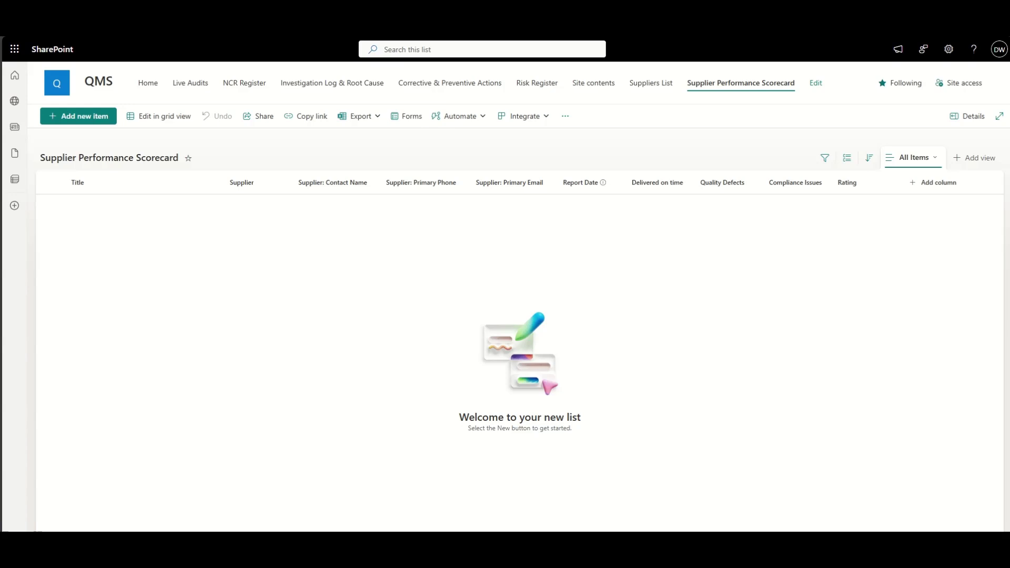
left_click(93, 119)
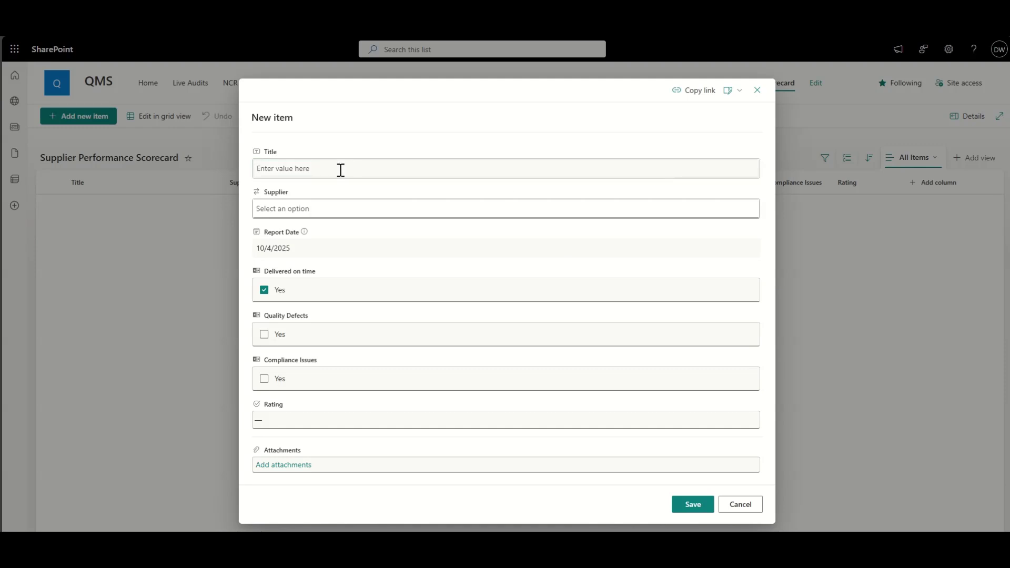
Step: Title the entry 'Example Scorecard', with supplier Apex Metals Ltd and report date 10/2/2025
type("Exa")
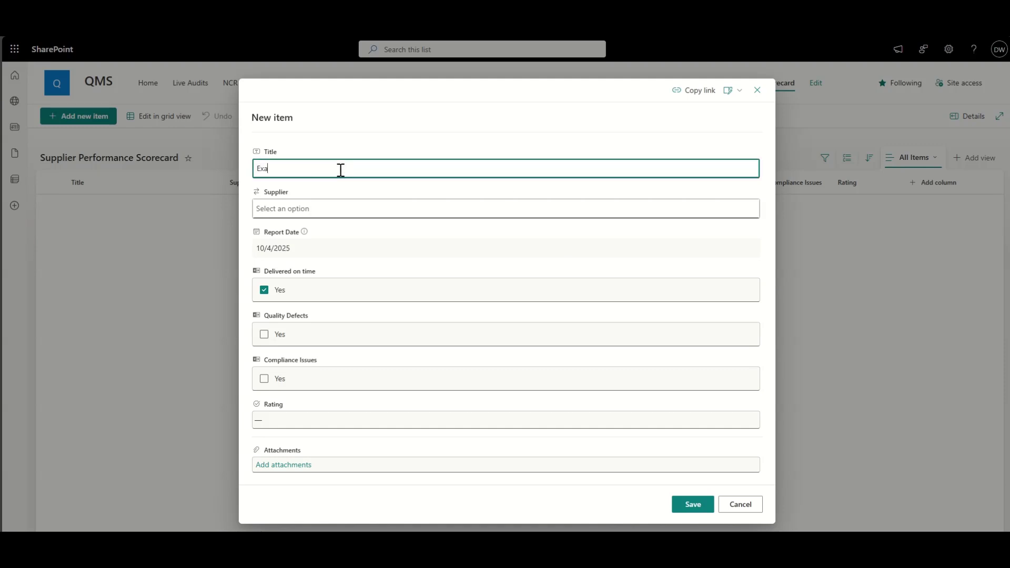
type("mple Scorecard")
left_click(662, 212)
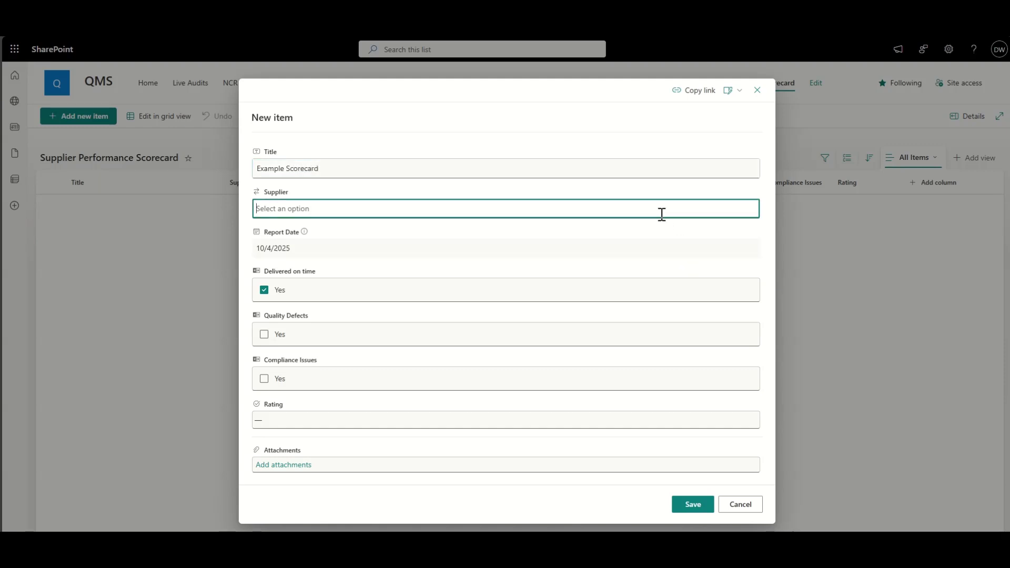
left_click(387, 216)
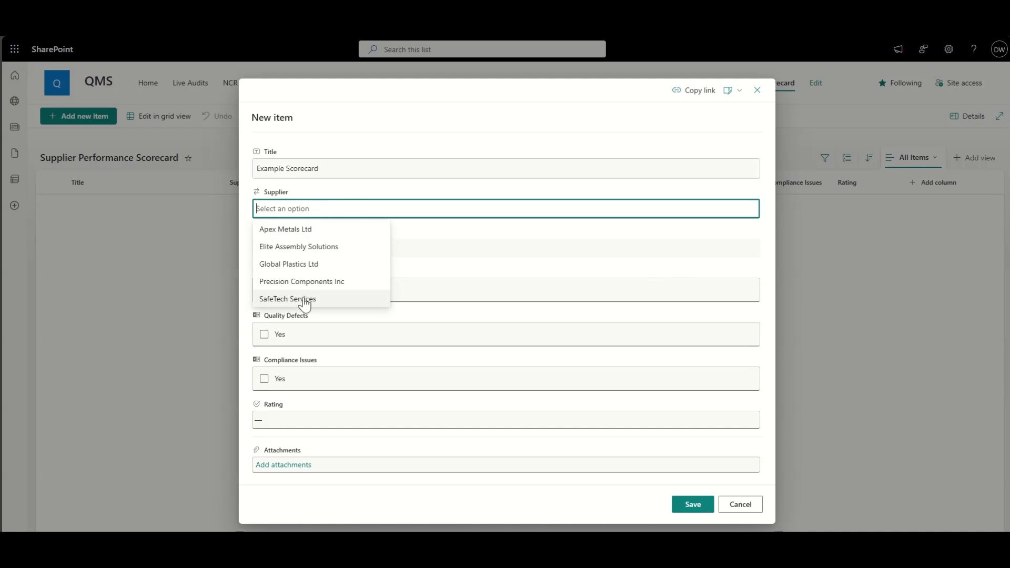
left_click(294, 229)
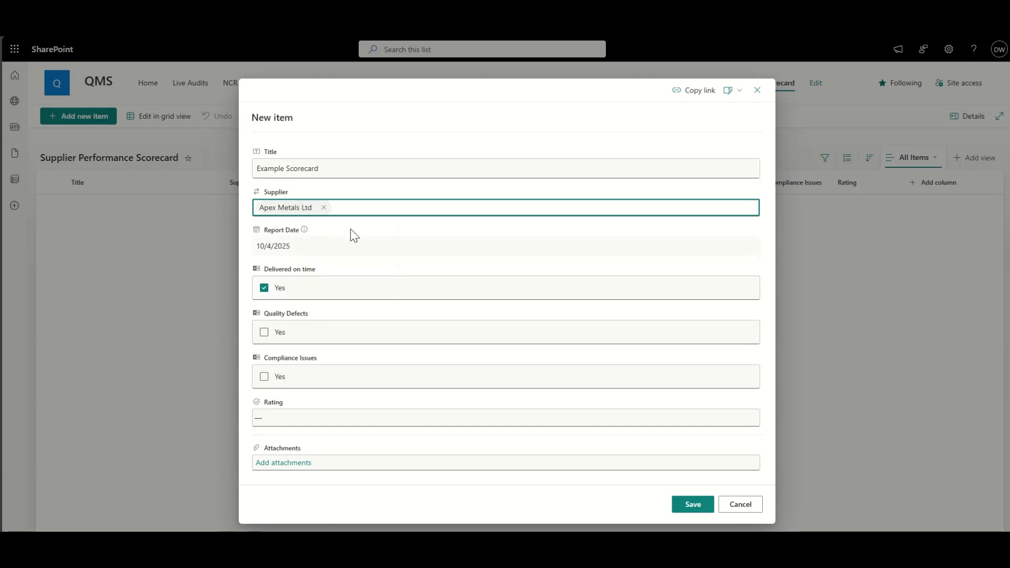
left_click(286, 248)
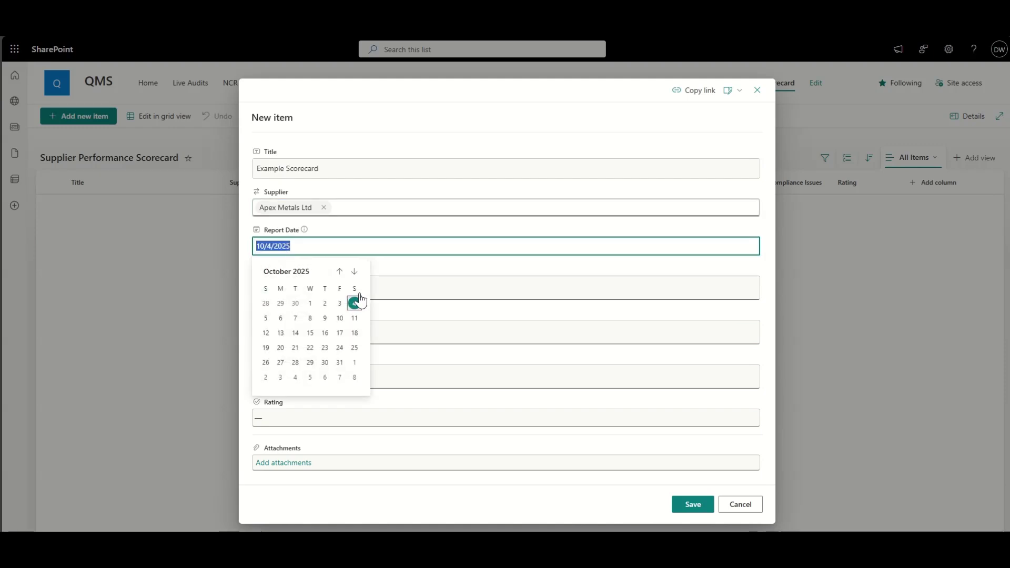
left_click(325, 304)
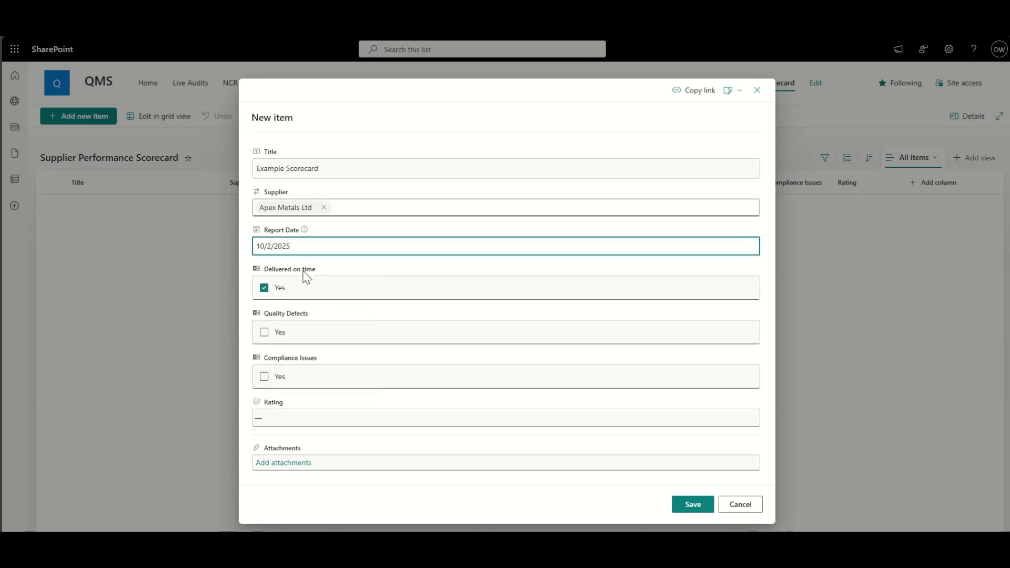
Step: Toggle the Quality Defects flag, rate the supplier High, and save the entry
left_click(265, 334)
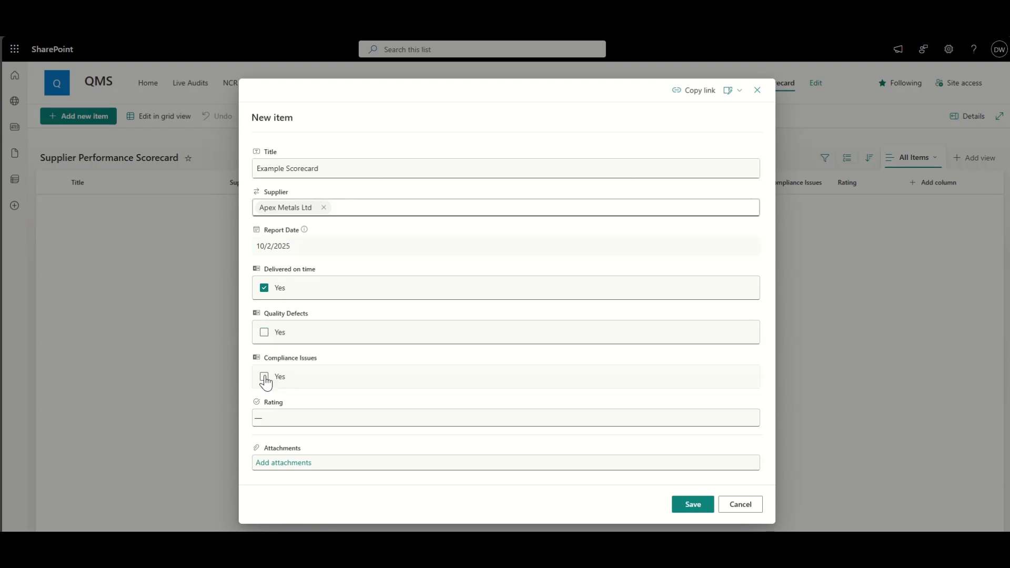
left_click(282, 419)
left_click(273, 486)
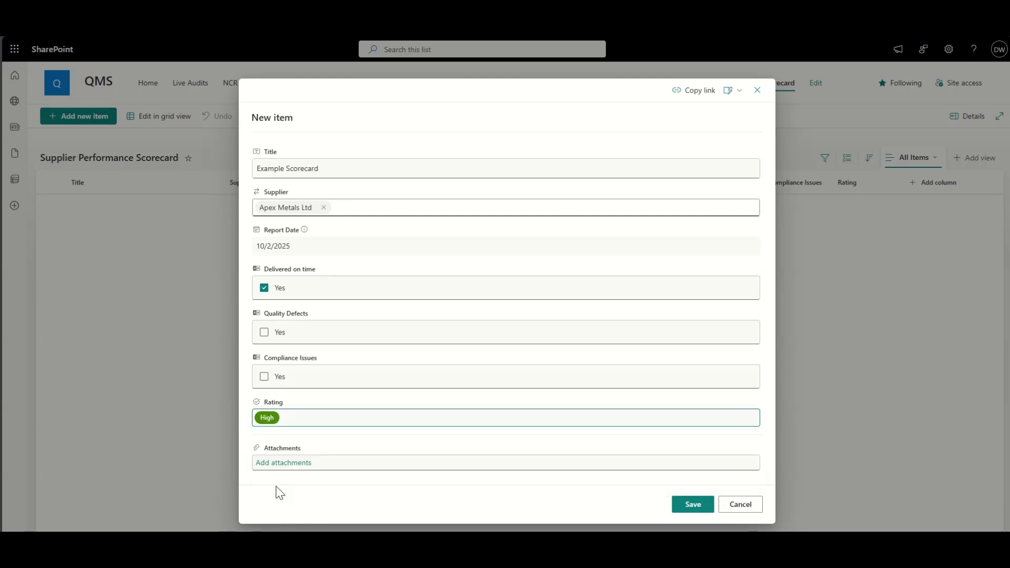
left_click(246, 415)
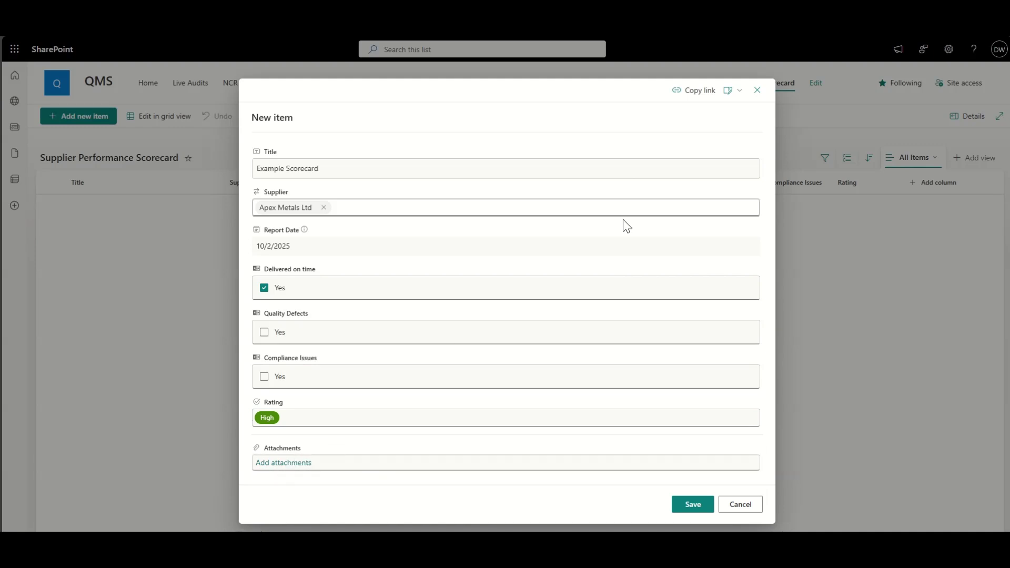
left_click(699, 507)
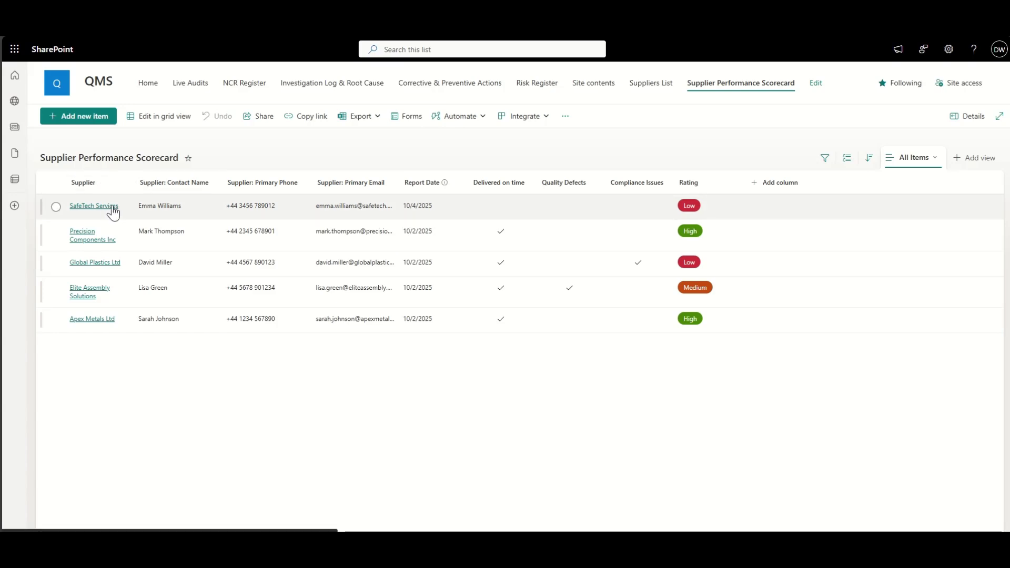
Step: Open the SafeTech Services supplier record from the Supplier column
left_click(95, 208)
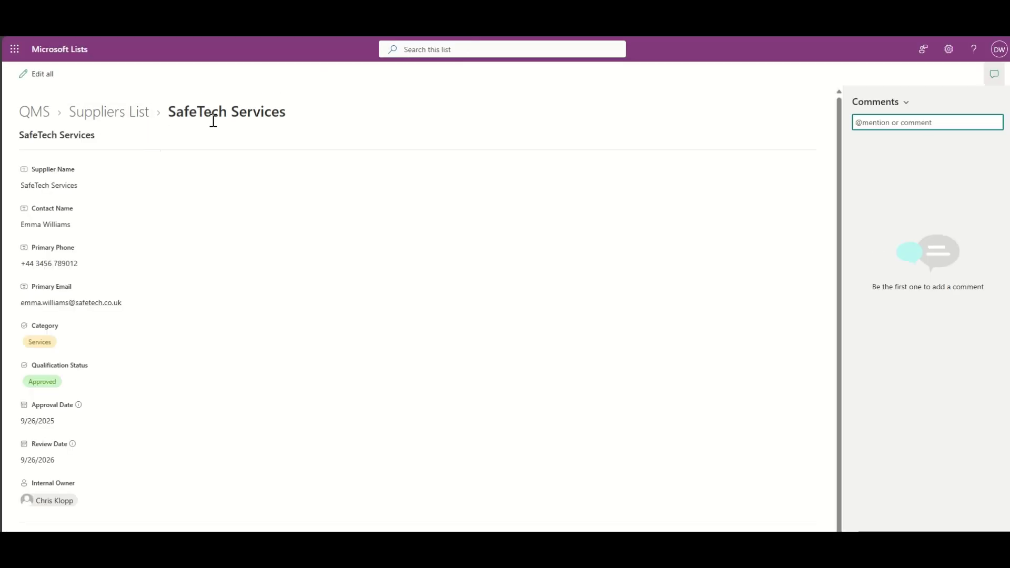
Step: Skim the SafeTech Services record, then go back to the scorecard list with Alt+Left
scroll(174, 308, "down", 1)
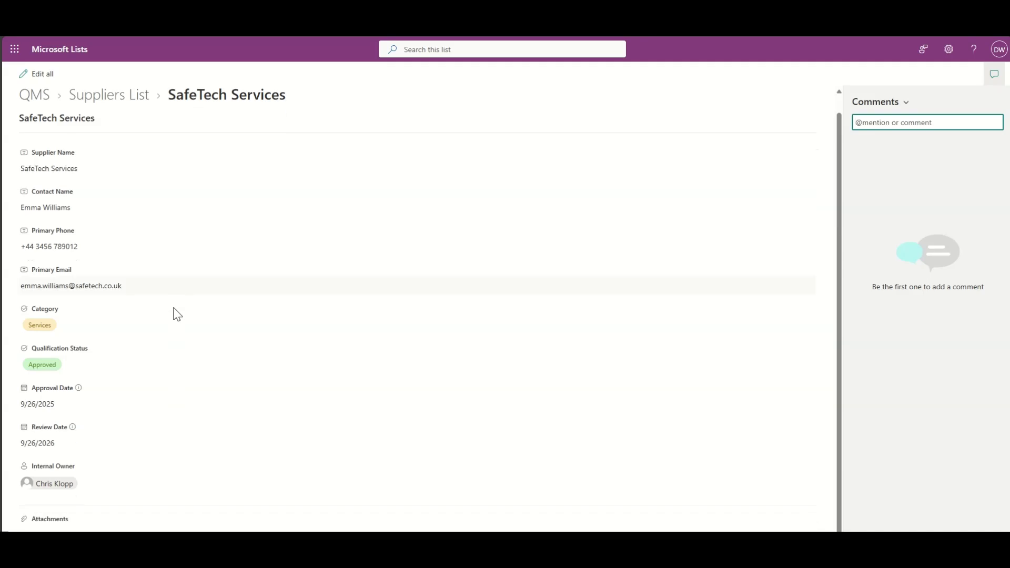
scroll(173, 308, "up", 1)
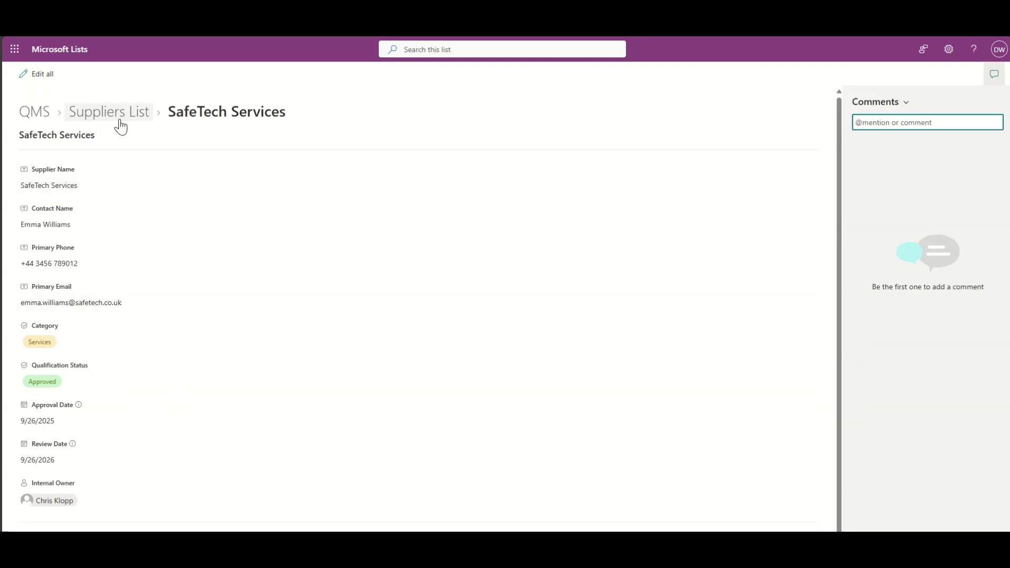
key("alt+Left")
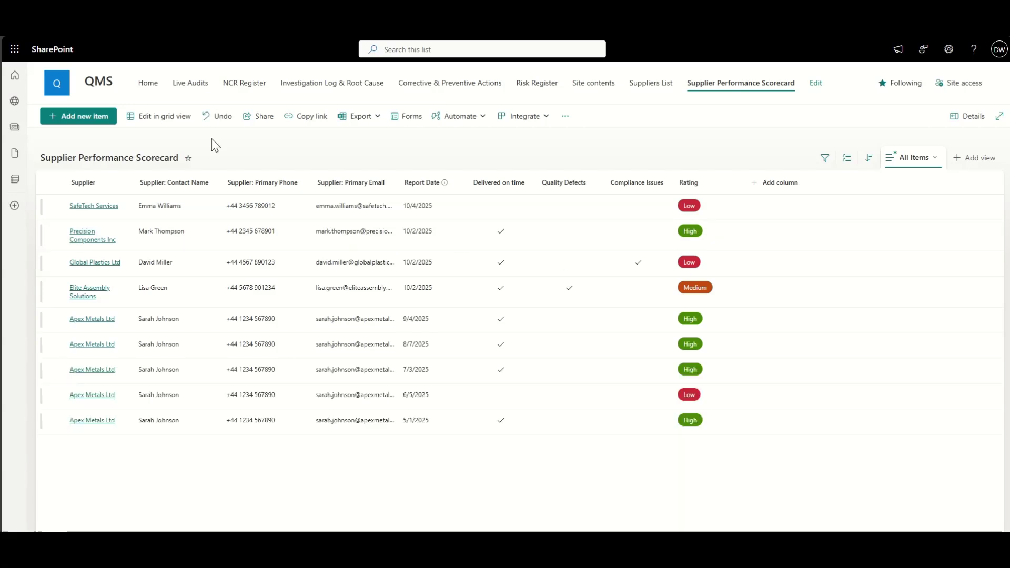
Step: Filter the scorecard's Supplier column to Apex Metals Ltd, then go to Live Audits
left_click(103, 185)
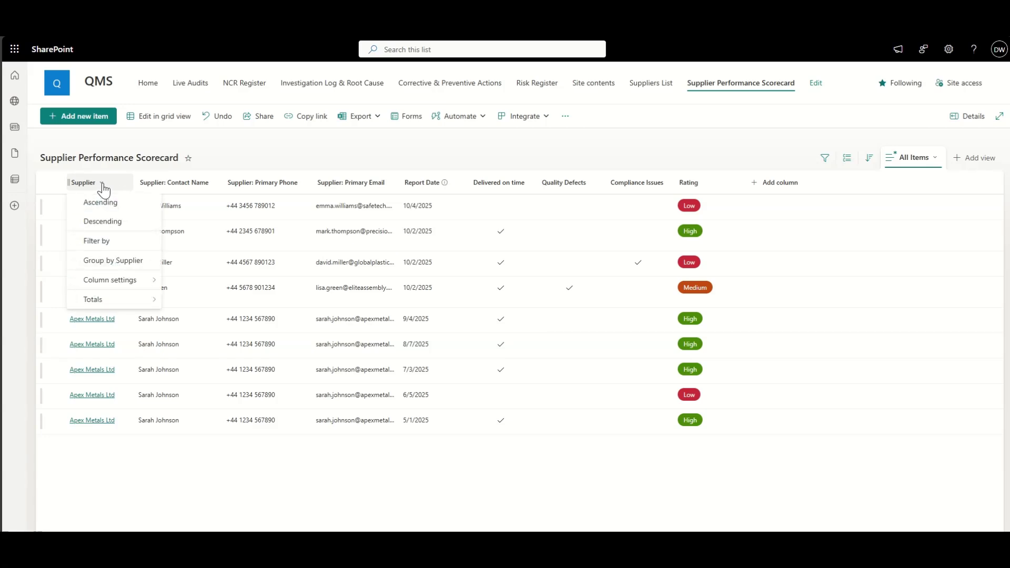
left_click(99, 240)
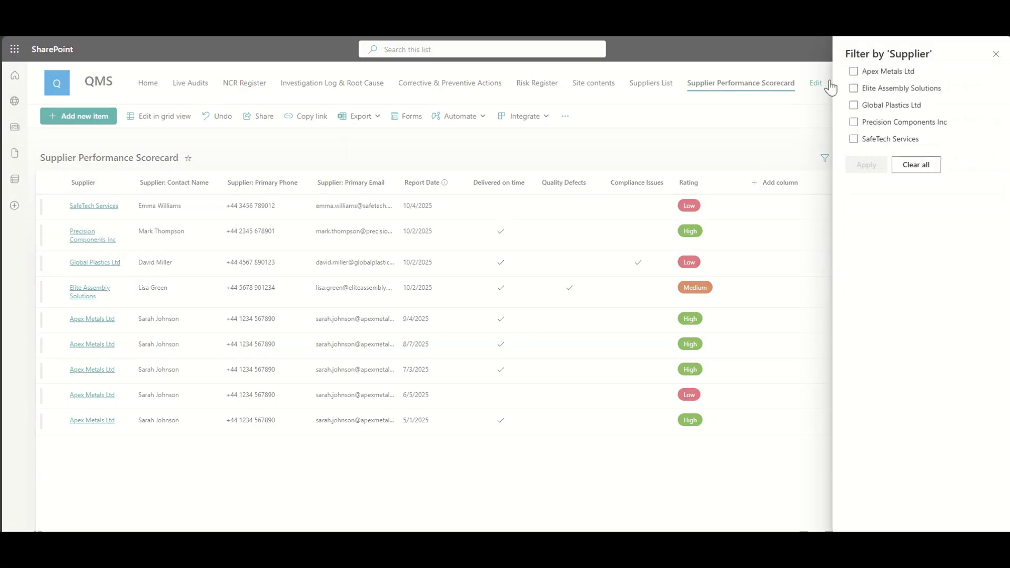
left_click(875, 73)
left_click(877, 164)
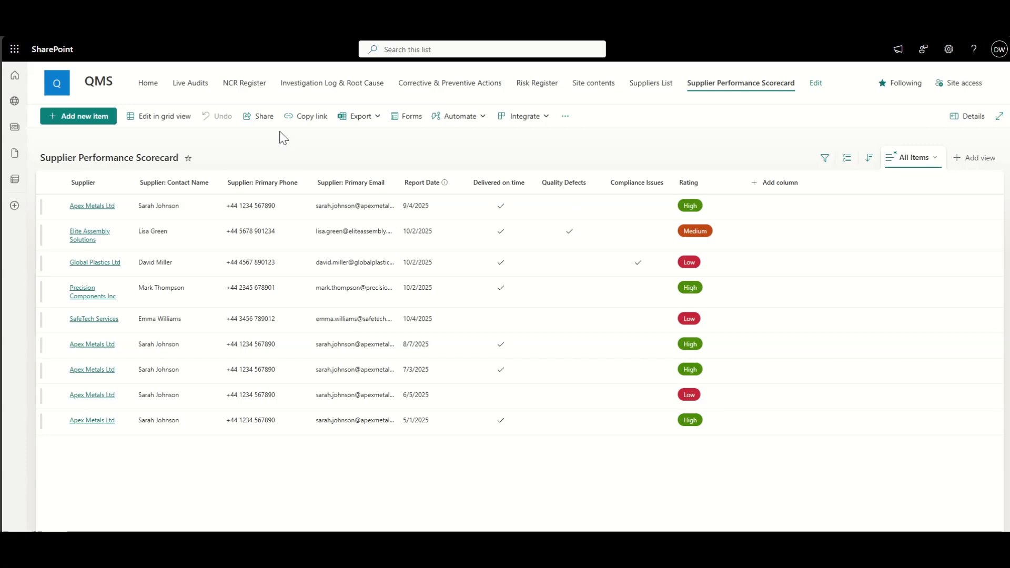
left_click(190, 86)
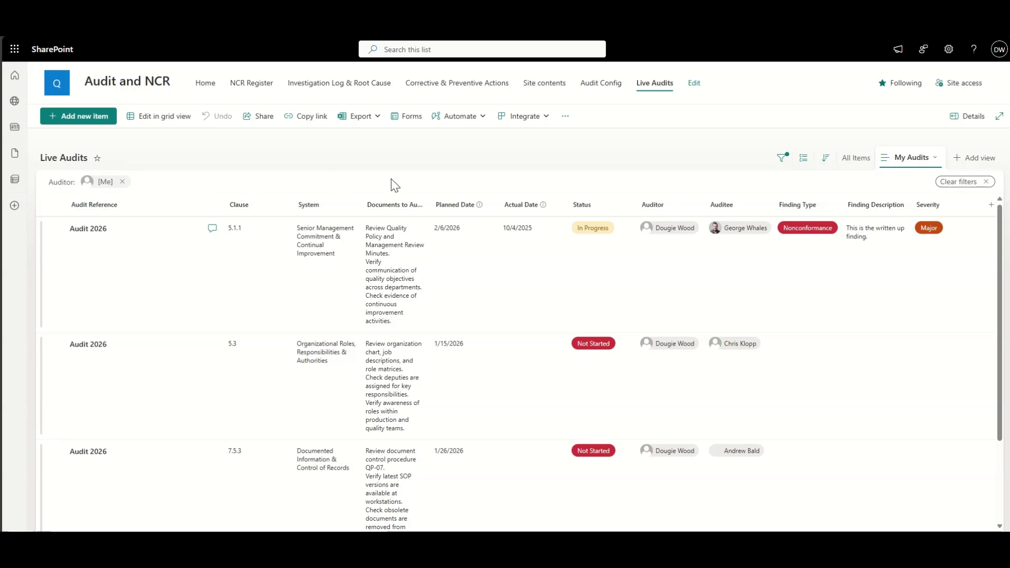
Step: Add a new Lookup-type column to the Live Audits list
scroll(506, 244, "right", 1)
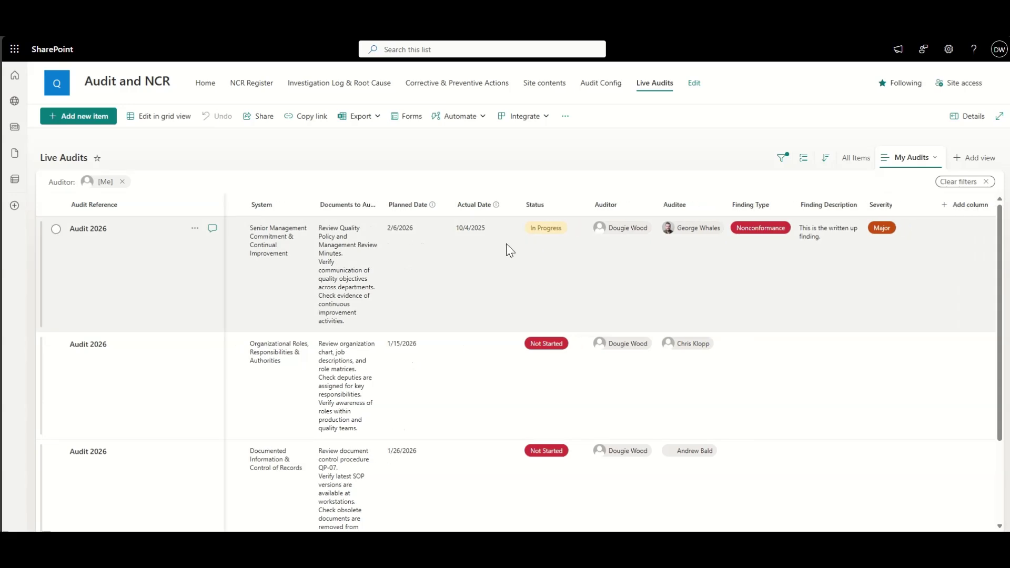
scroll(506, 244, "left", 1)
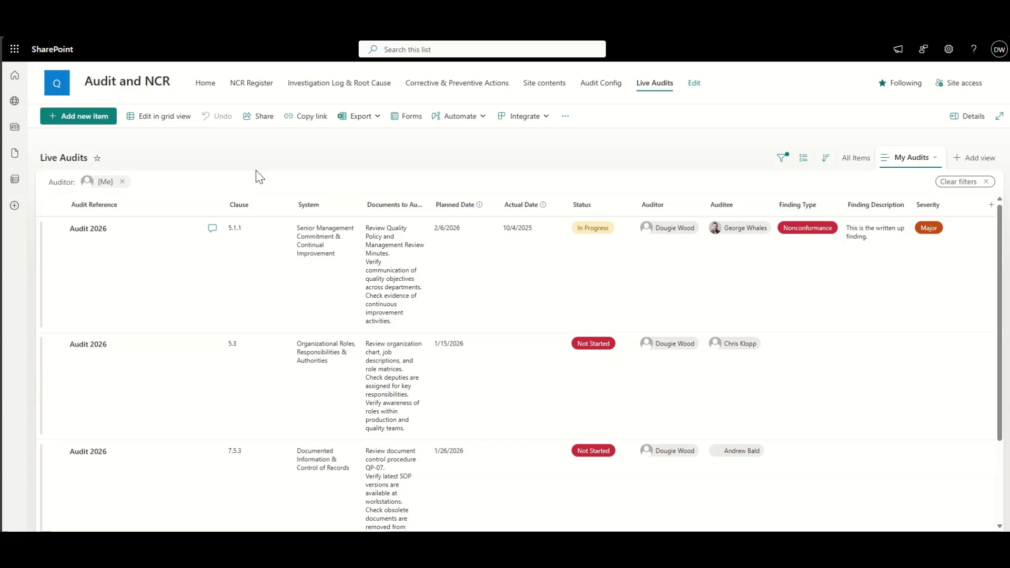
scroll(544, 289, "right", 1)
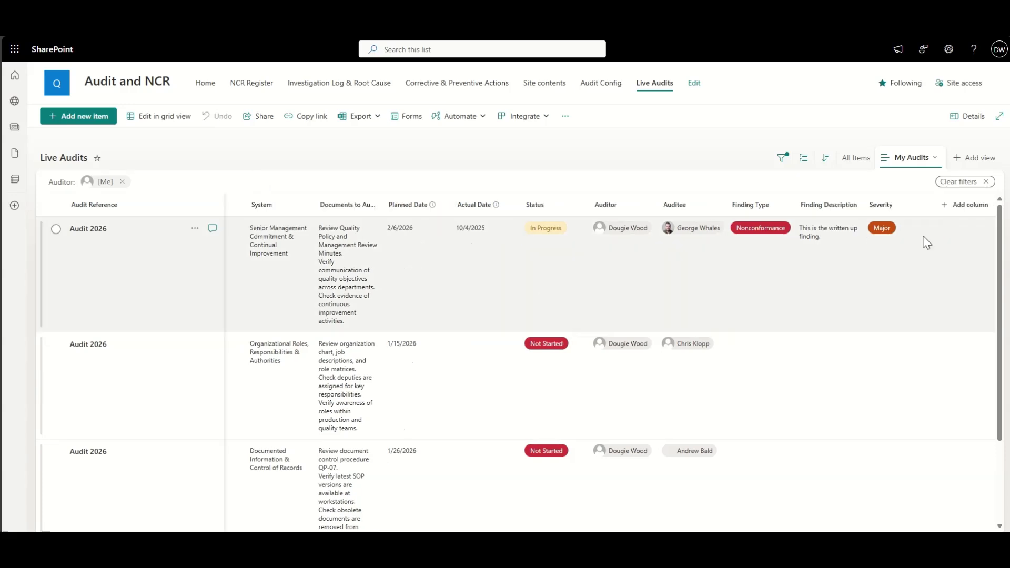
left_click(955, 206)
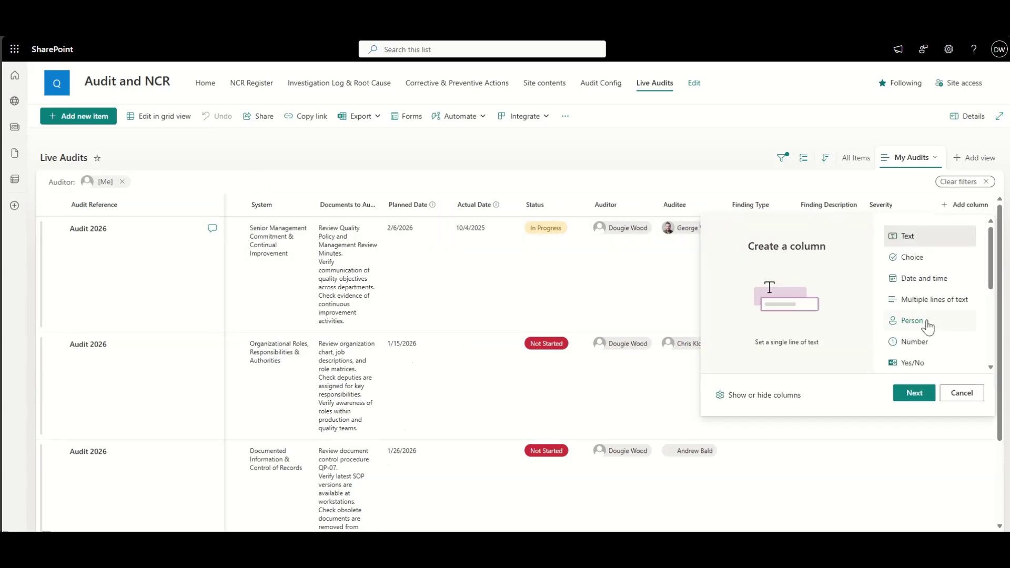
scroll(923, 322, "down", 3)
left_click(921, 310)
left_click(915, 395)
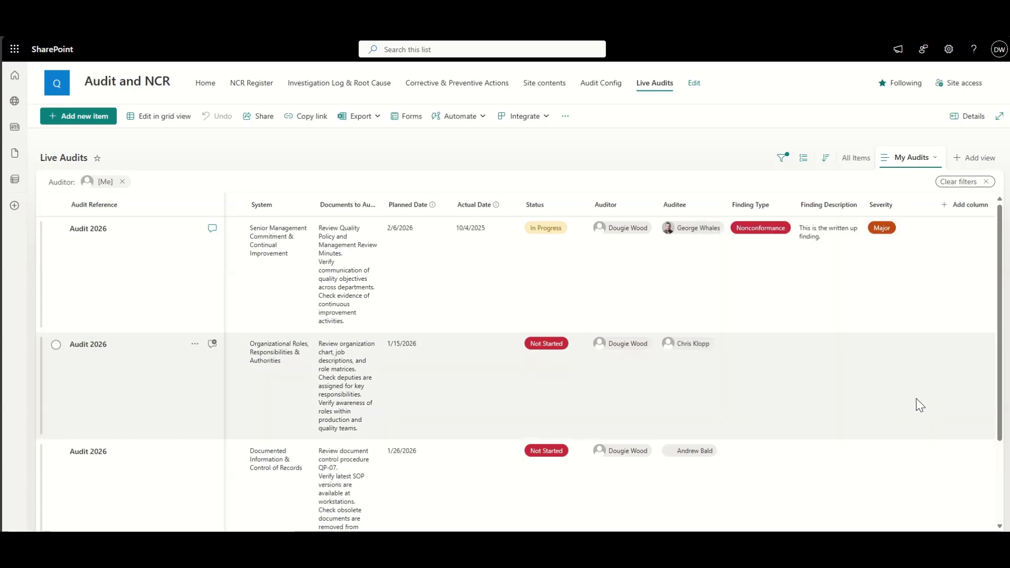
Step: Name the lookup column Supplier, sourced from Suppliers List's Title field, and save it
left_click(880, 105)
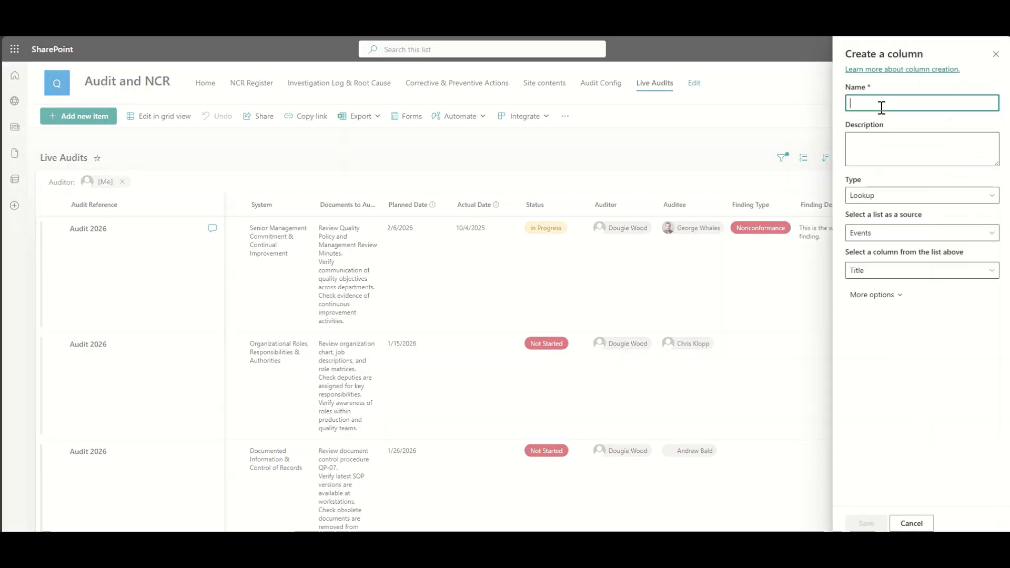
type("Supplier")
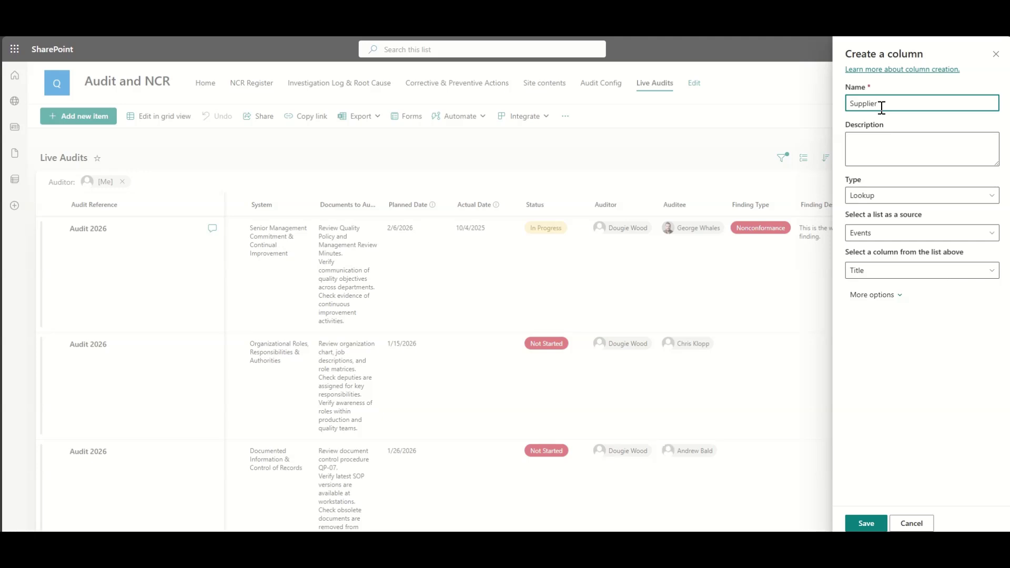
left_click(880, 235)
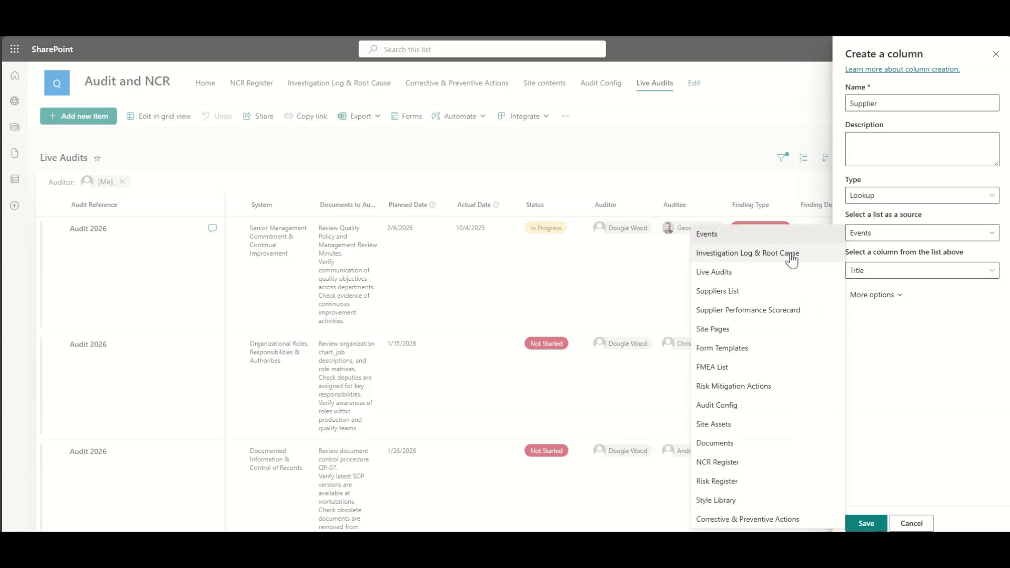
left_click(779, 291)
left_click(877, 272)
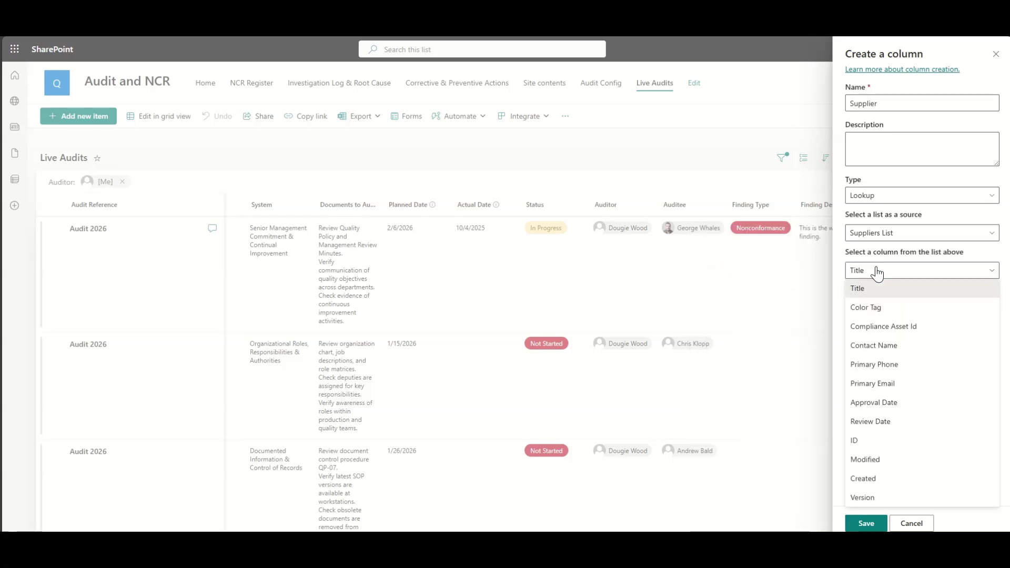
left_click(876, 271)
left_click(865, 523)
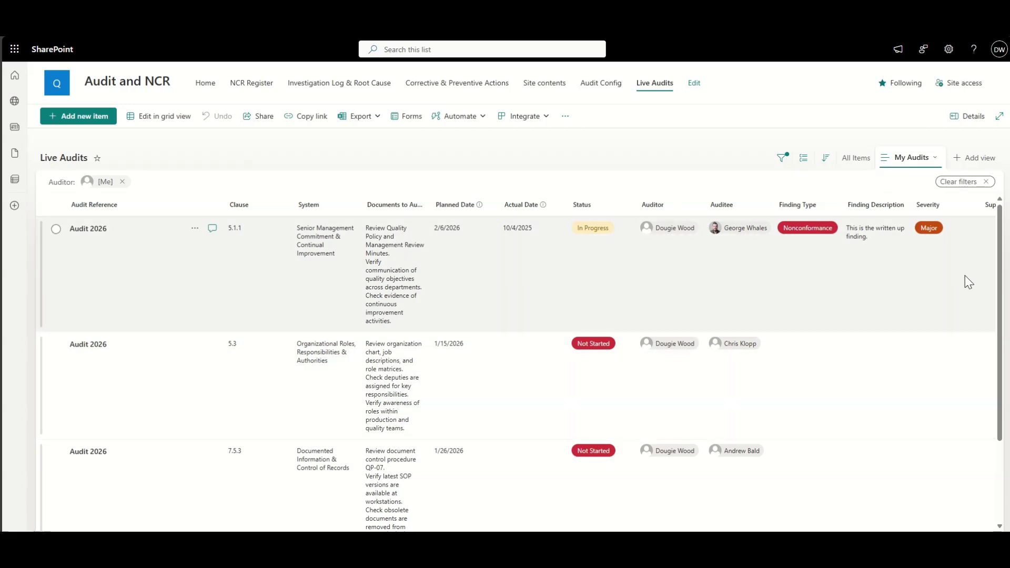
Step: Add a new Live Audits item and pick Apex Metals Ltd in its Supplier dropdown
left_click(91, 117)
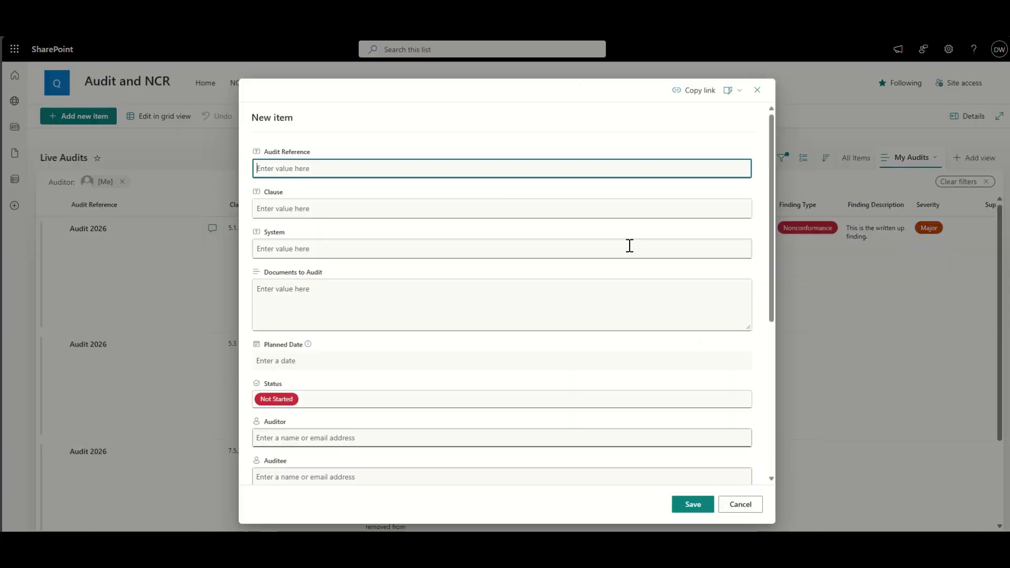
scroll(483, 250, "down", 5)
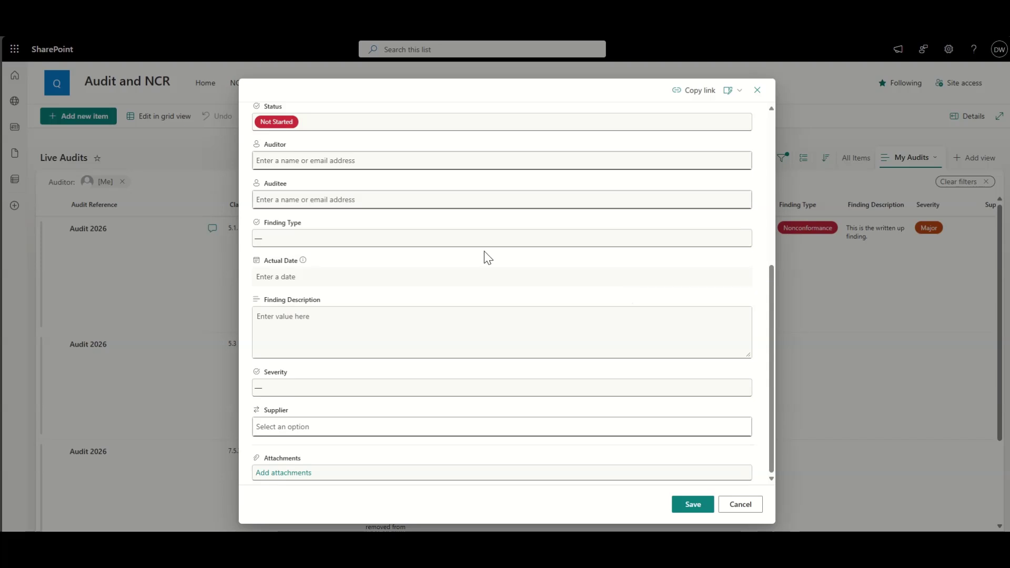
scroll(484, 251, "up", 5)
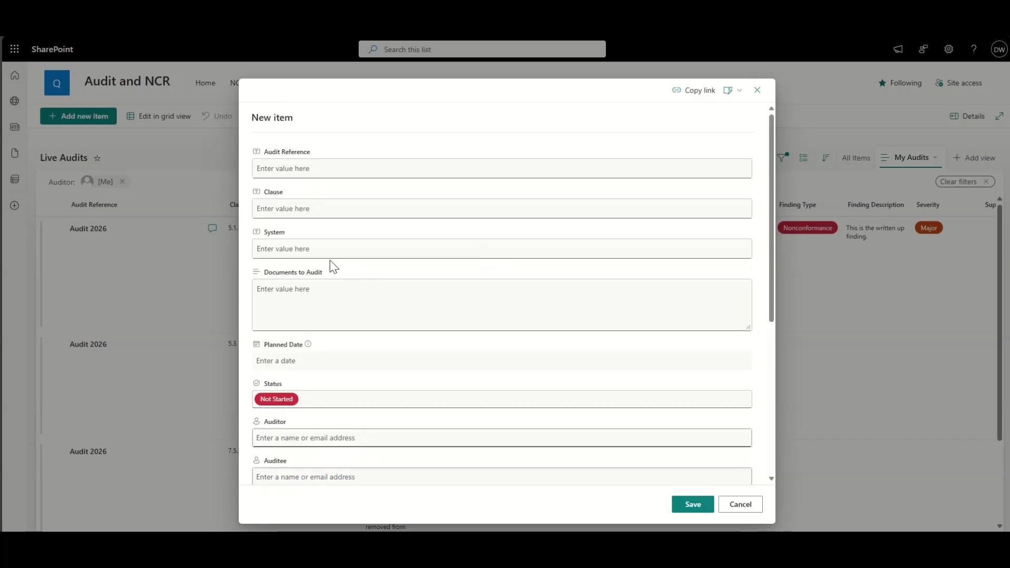
scroll(285, 252, "down", 5)
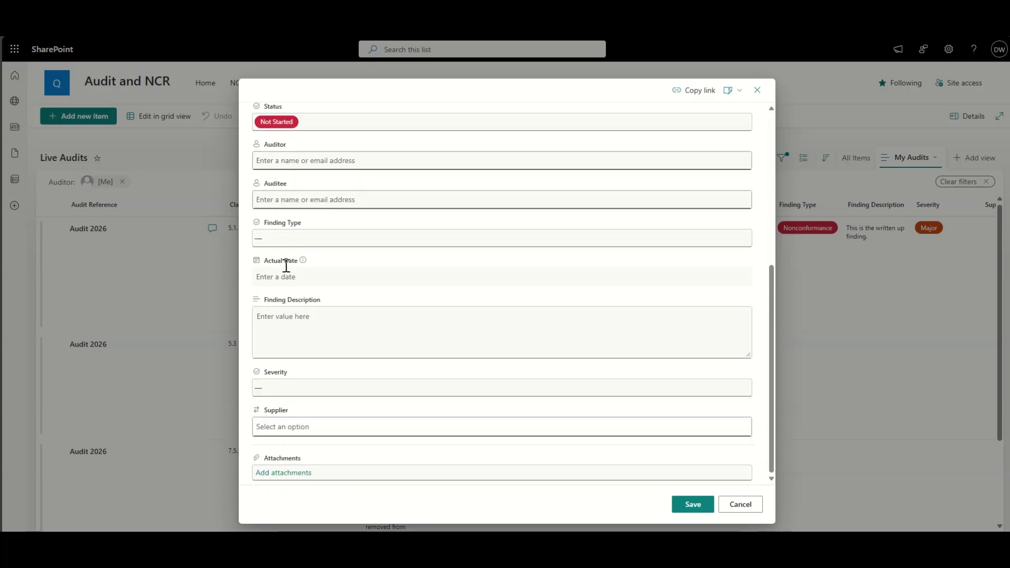
left_click(289, 428)
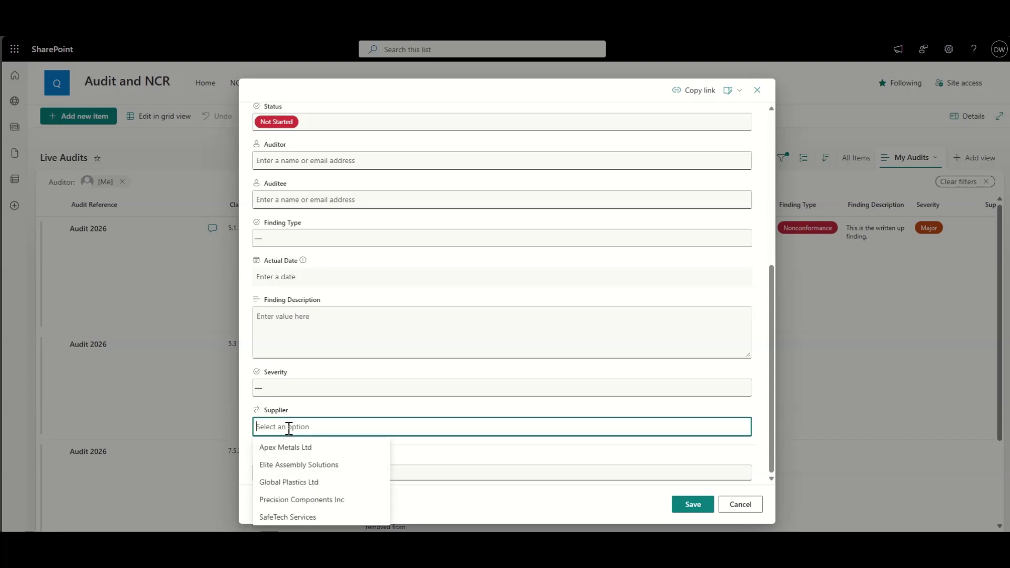
left_click(285, 449)
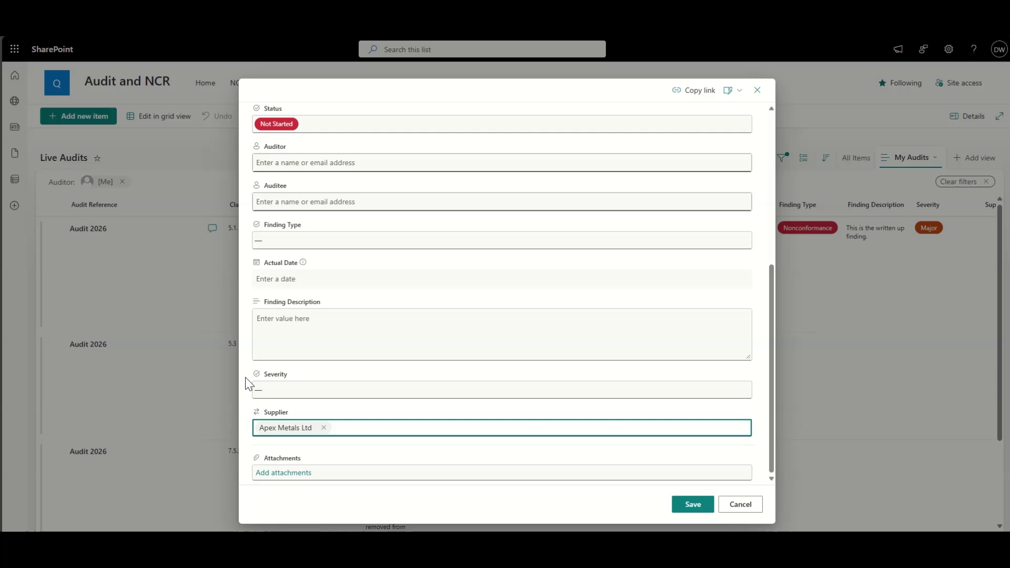
scroll(245, 377, "up", 5)
left_click(297, 166)
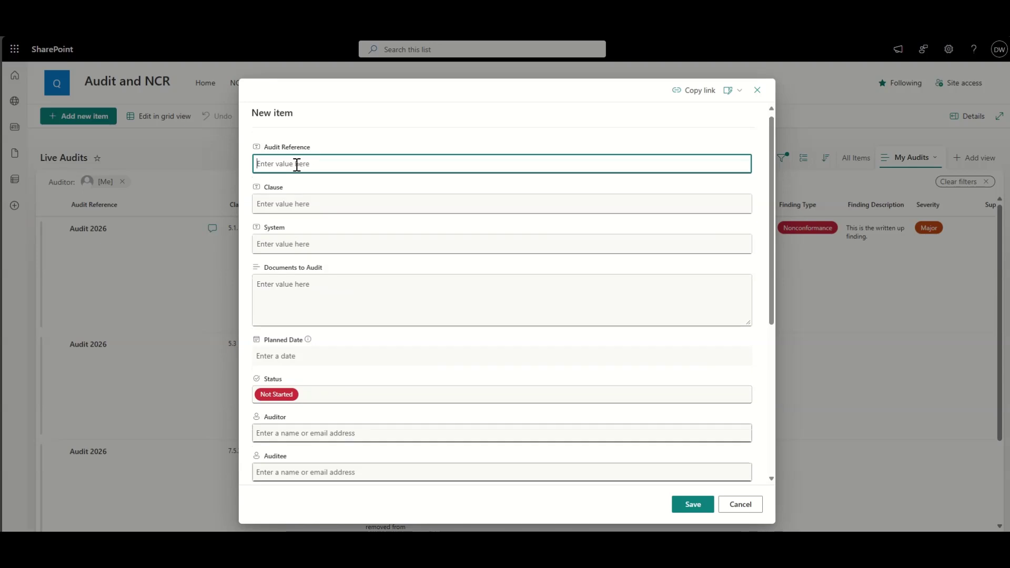
Step: Enter Audit Reference 'Apex Metals - 2026 Audit' and paste clause ISO 9001:2015 – 8.4.1
scroll(297, 165, "down", 5)
scroll(296, 165, "up", 5)
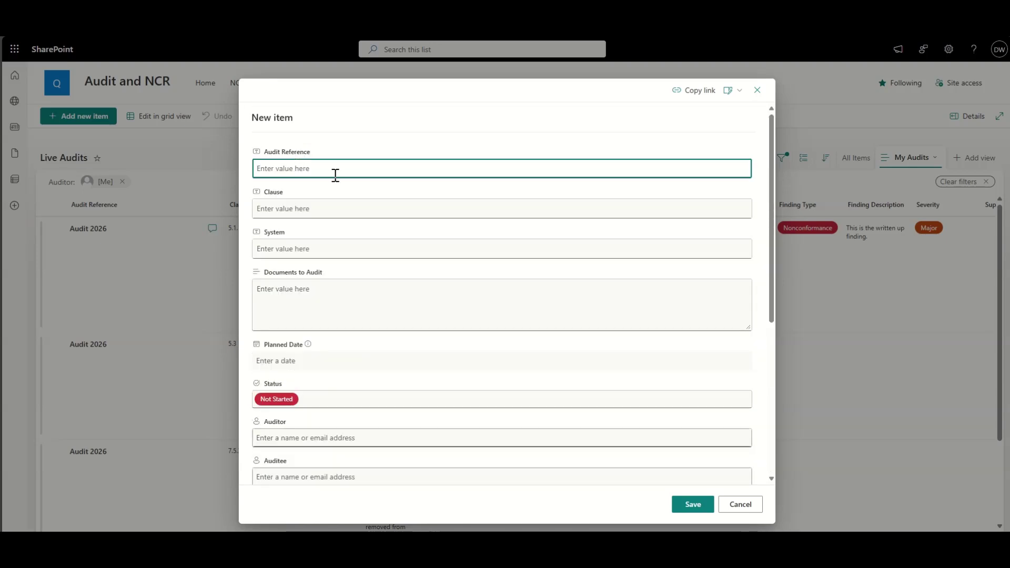
type("Apex Metals - 2026 Audit")
left_click(329, 210)
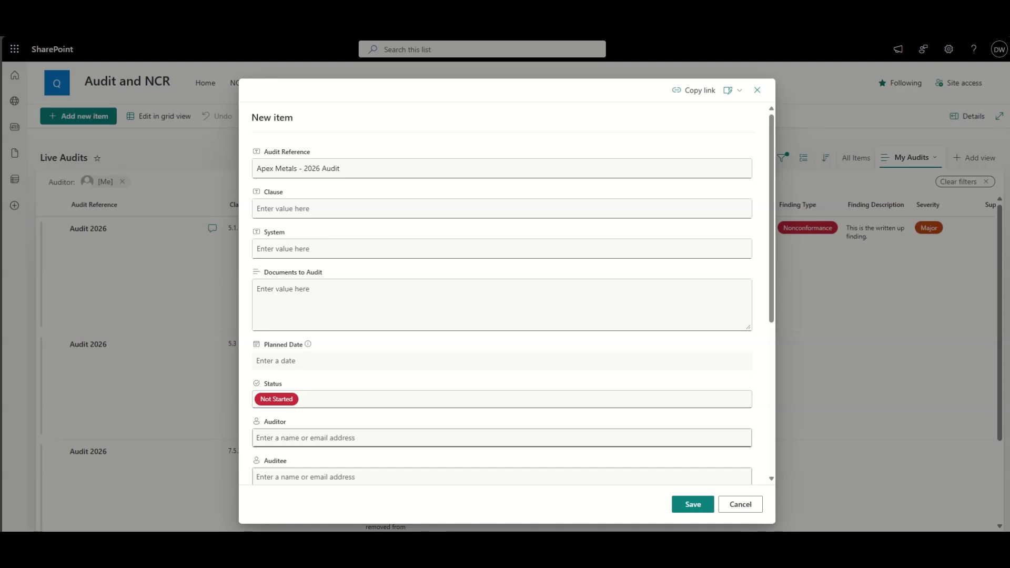
left_click(308, 208)
type("ISO 9001:2015 - 8.4.1")
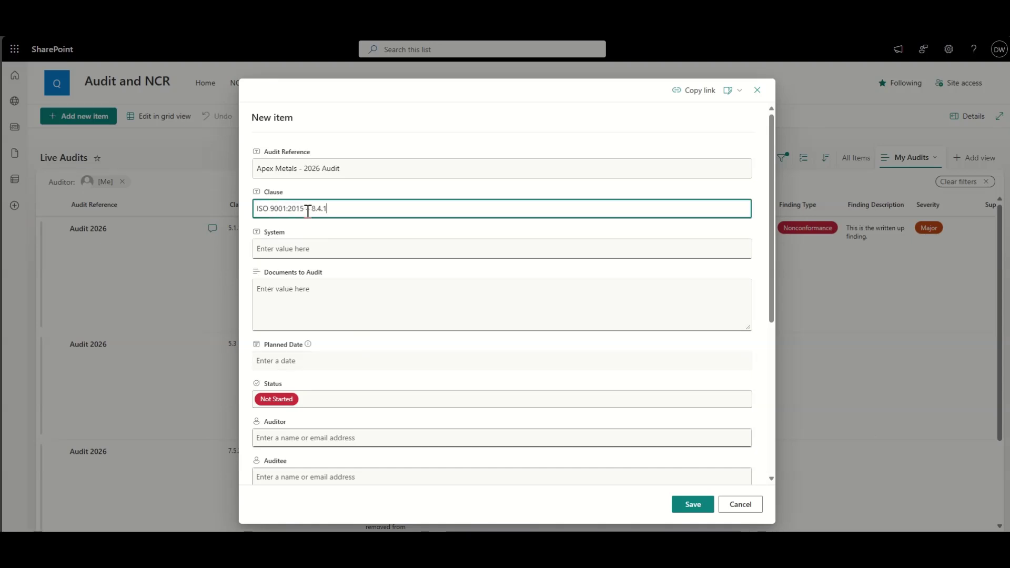
Step: Paste Supplier Quality Management as the System and fill in the Documents to Audit
left_click(307, 247)
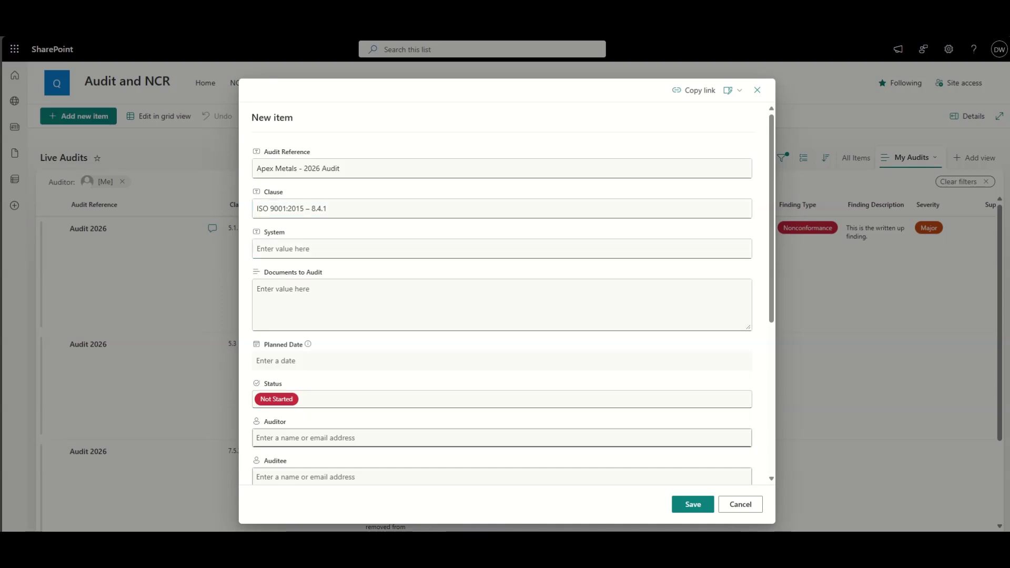
left_click(313, 256)
type("Supplier Quality Management")
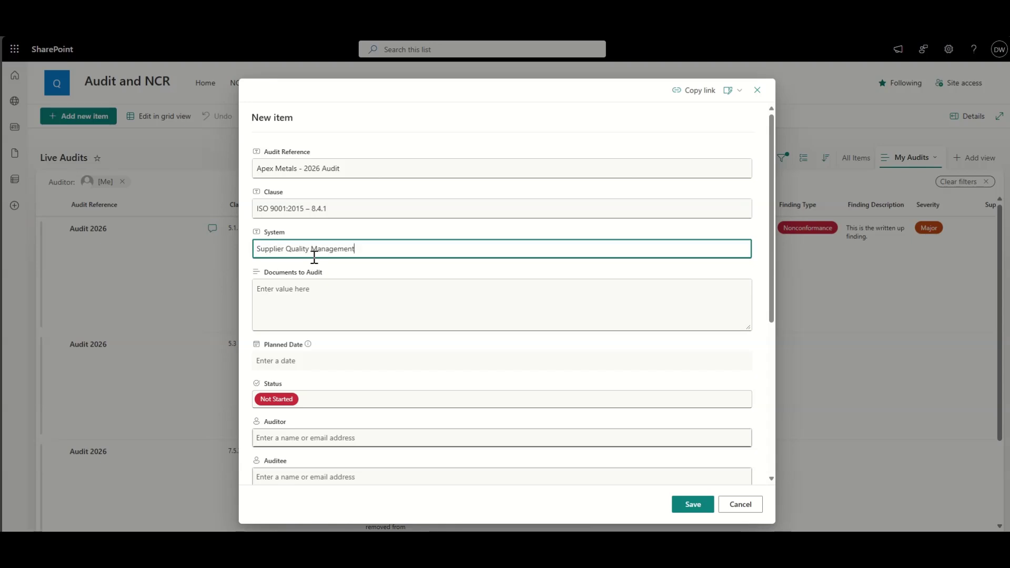
left_click(335, 301)
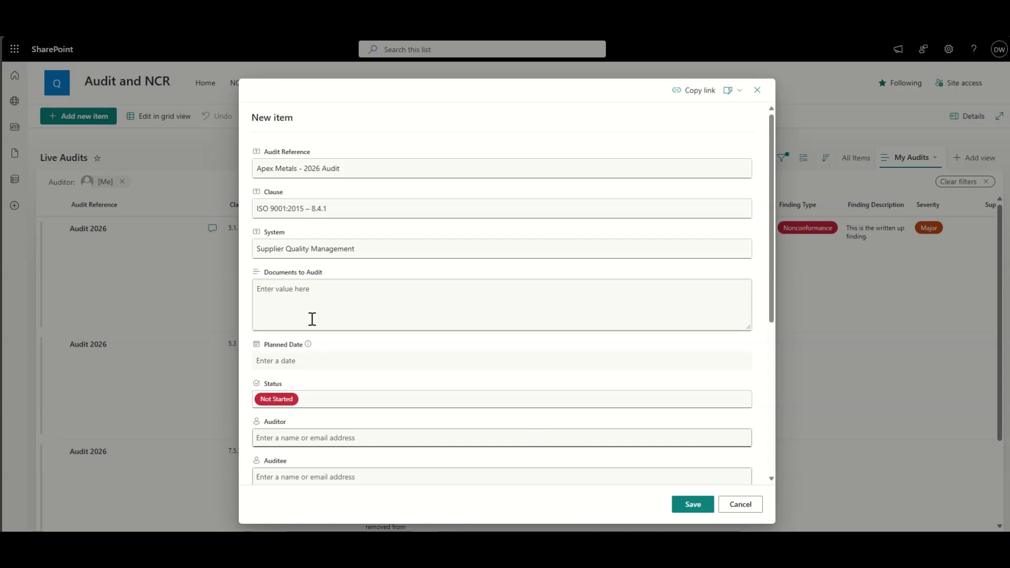
left_click(343, 299)
type("Supplier contracts, qualification records, incoming inspection reports")
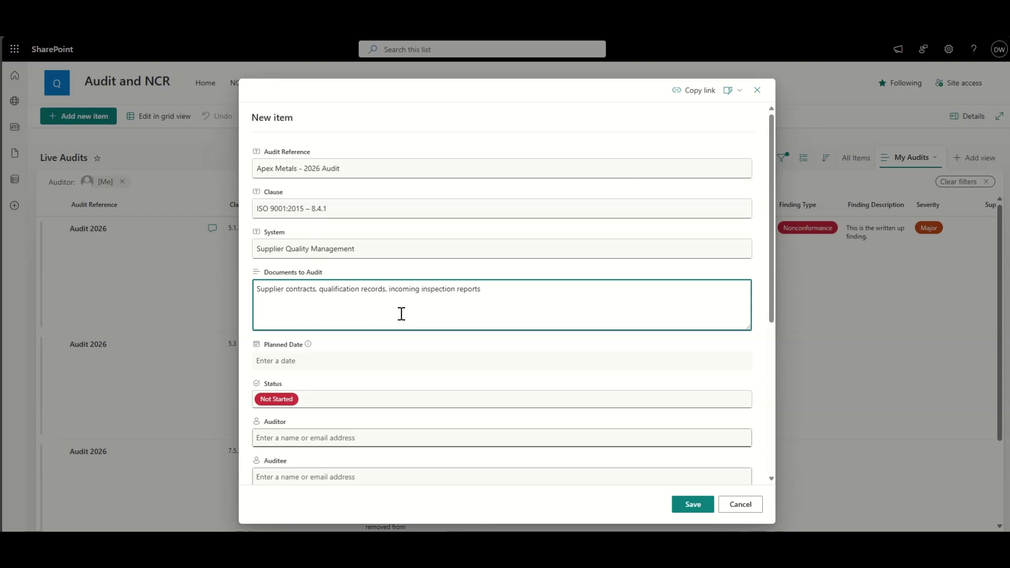
left_click(324, 361)
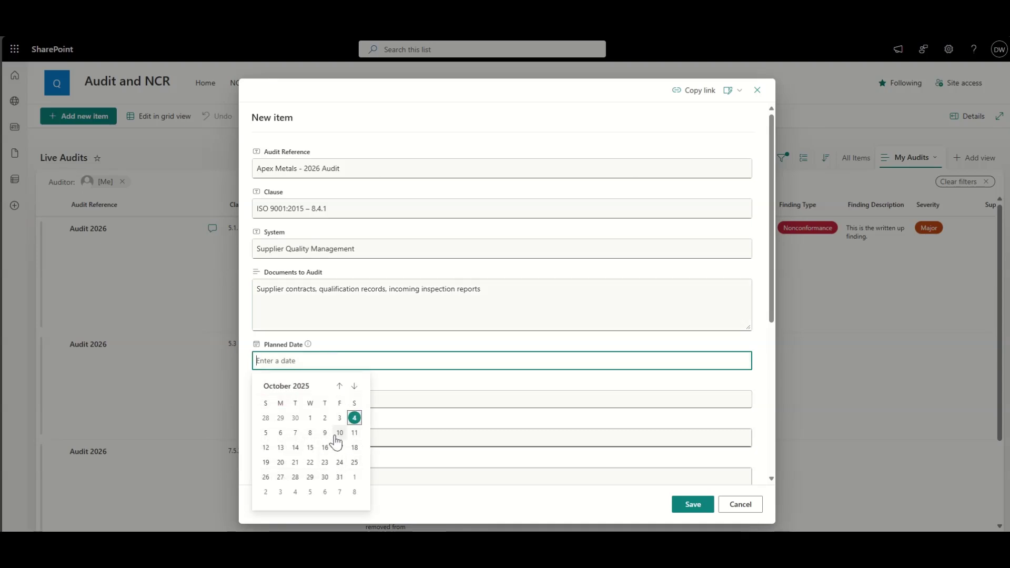
Step: Set planned date 10/10/2025, status In Progress, and pick the auditor by name
left_click(338, 434)
scroll(367, 418, "down", 1)
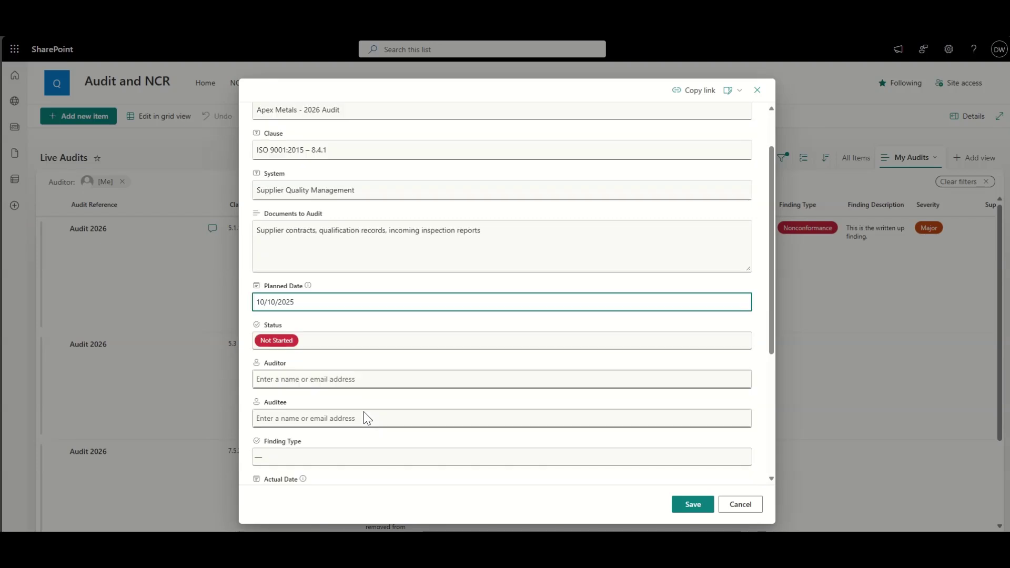
left_click(332, 336)
left_click(288, 388)
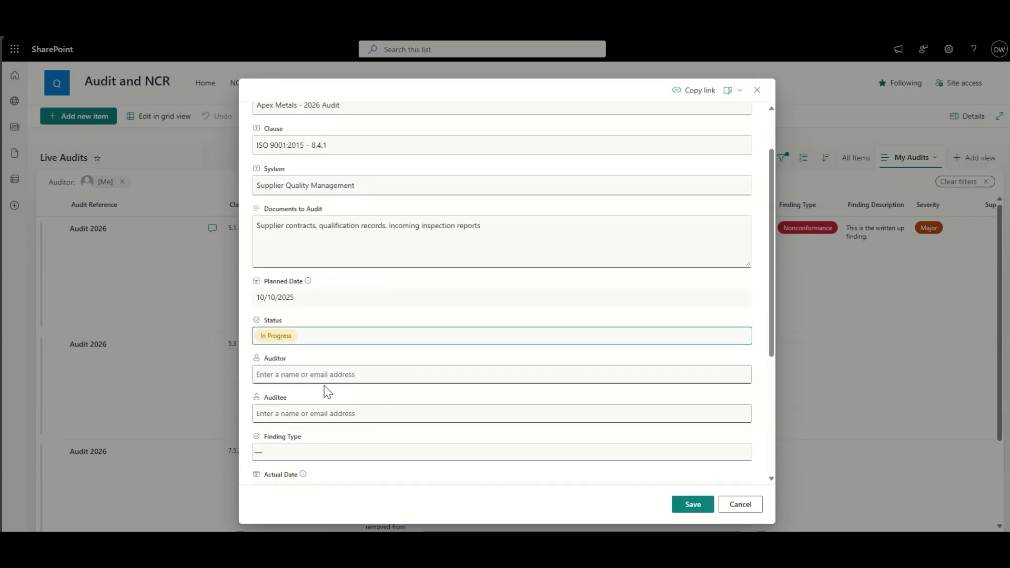
scroll(366, 403, "down", 2)
left_click(325, 251)
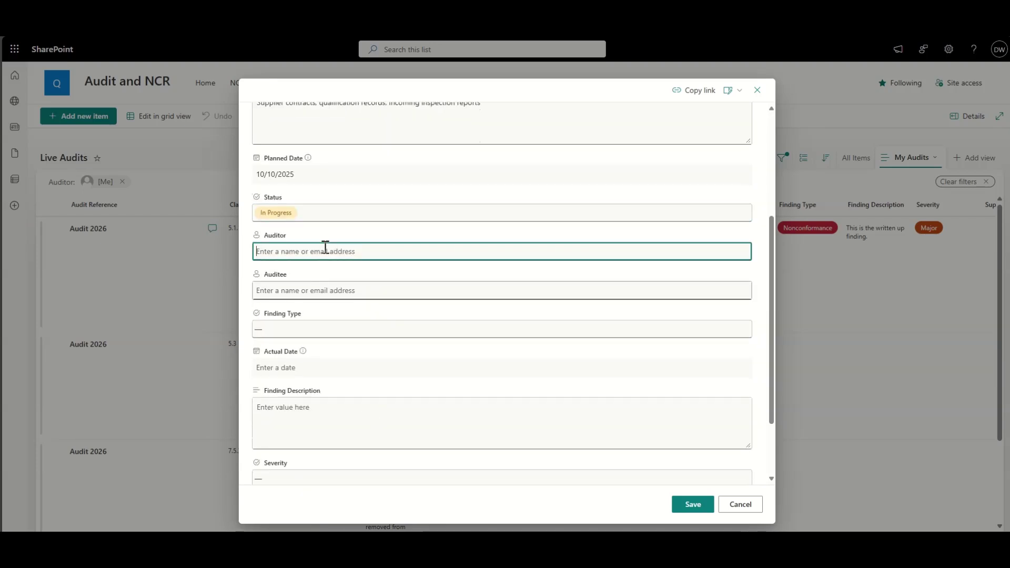
type("dougie")
left_click(316, 276)
left_click(302, 287)
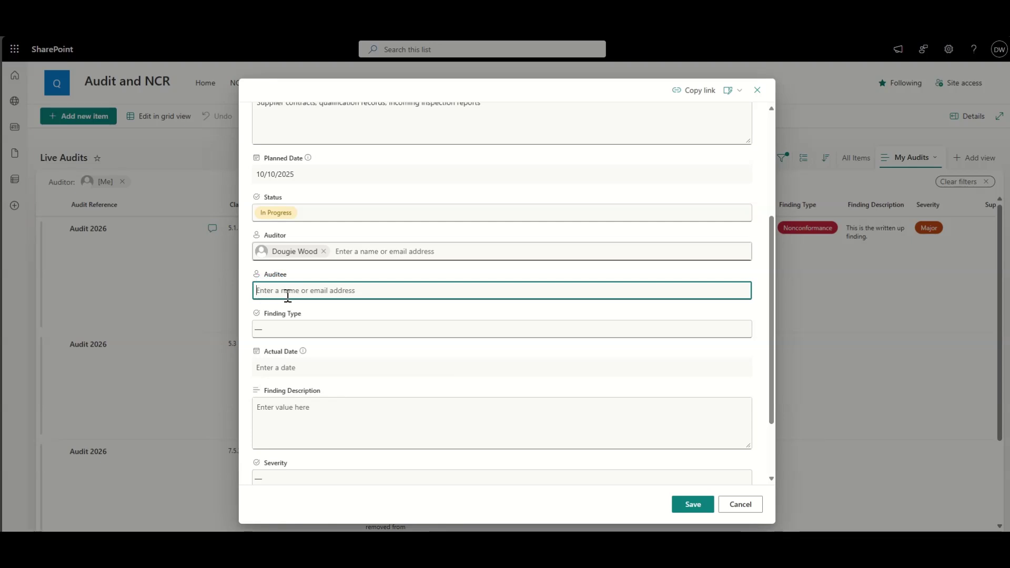
Step: Set finding type Nonconformance and actual date 10/16/2025, undoing an accidental paste
scroll(245, 304, "down", 1)
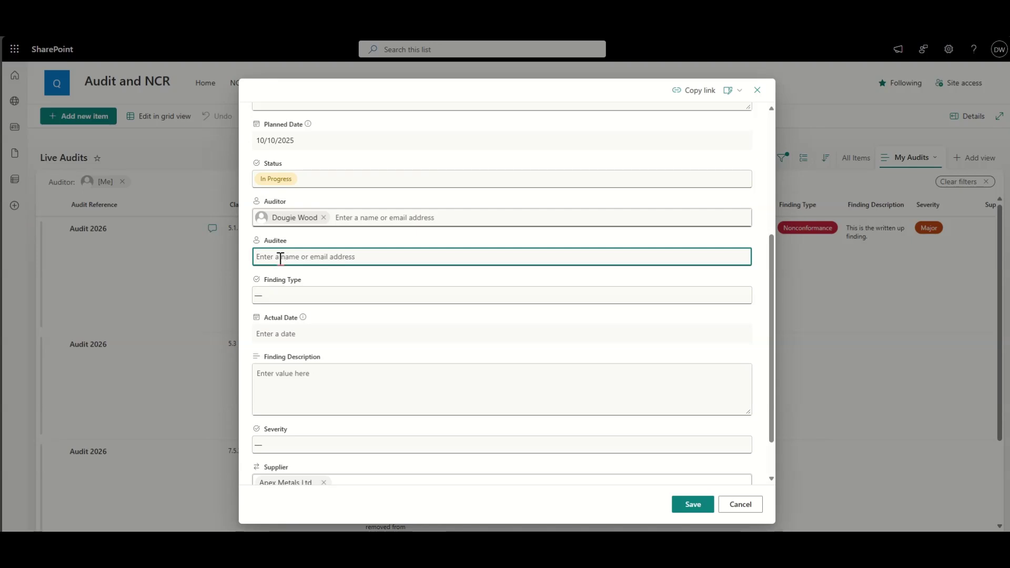
scroll(242, 254, "down", 1)
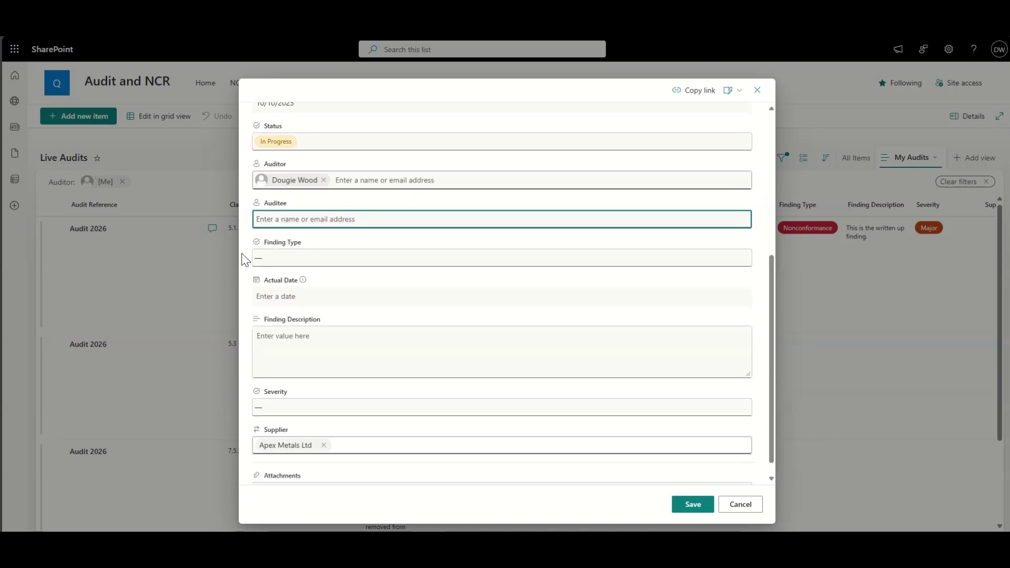
scroll(242, 254, "down", 1)
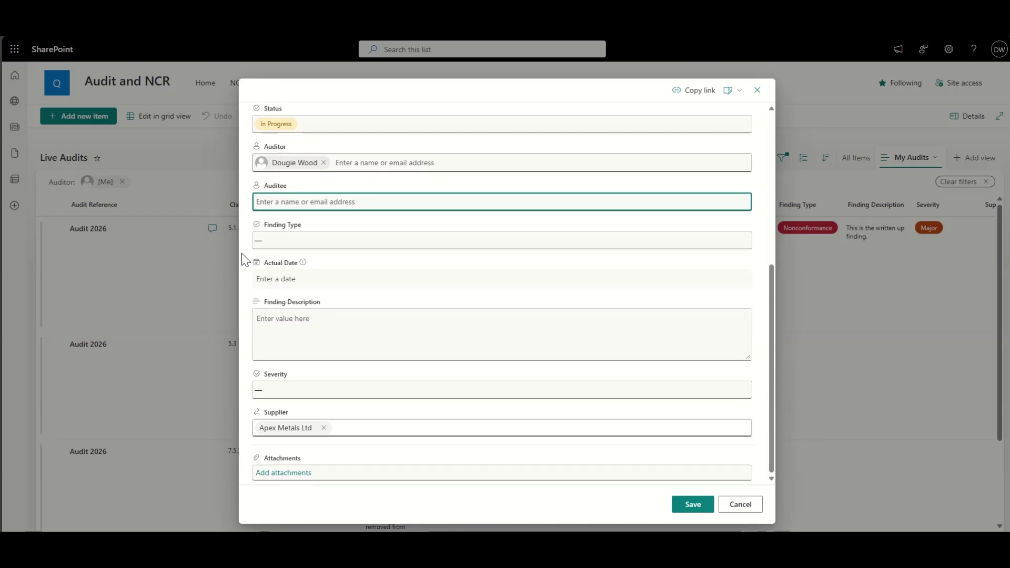
left_click(289, 241)
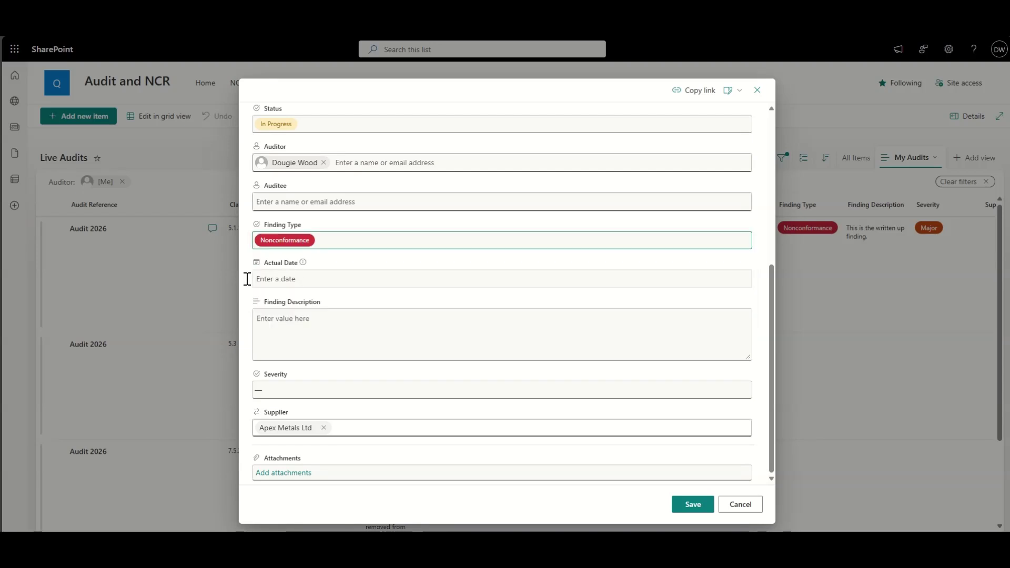
left_click(286, 274)
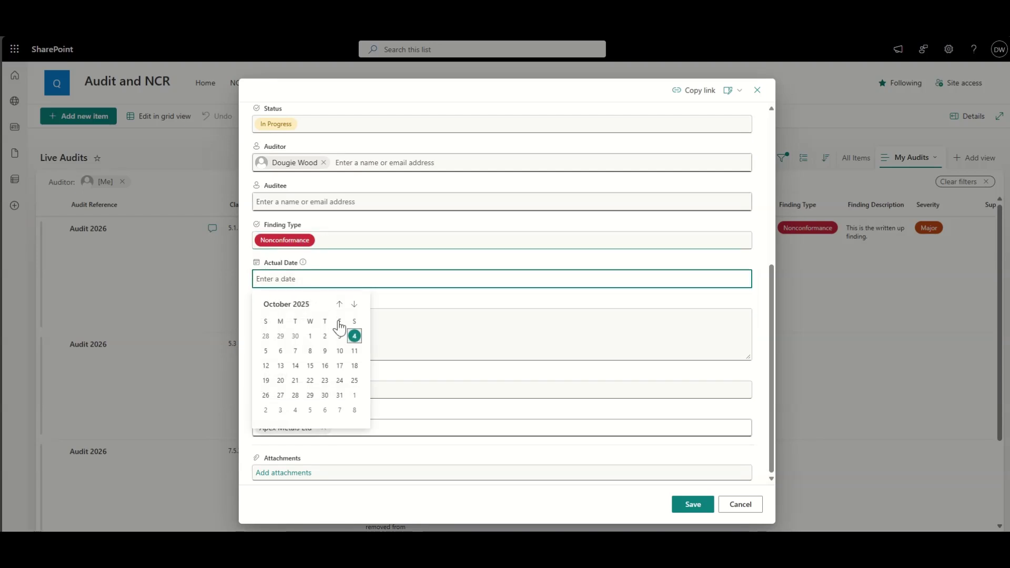
left_click(325, 366)
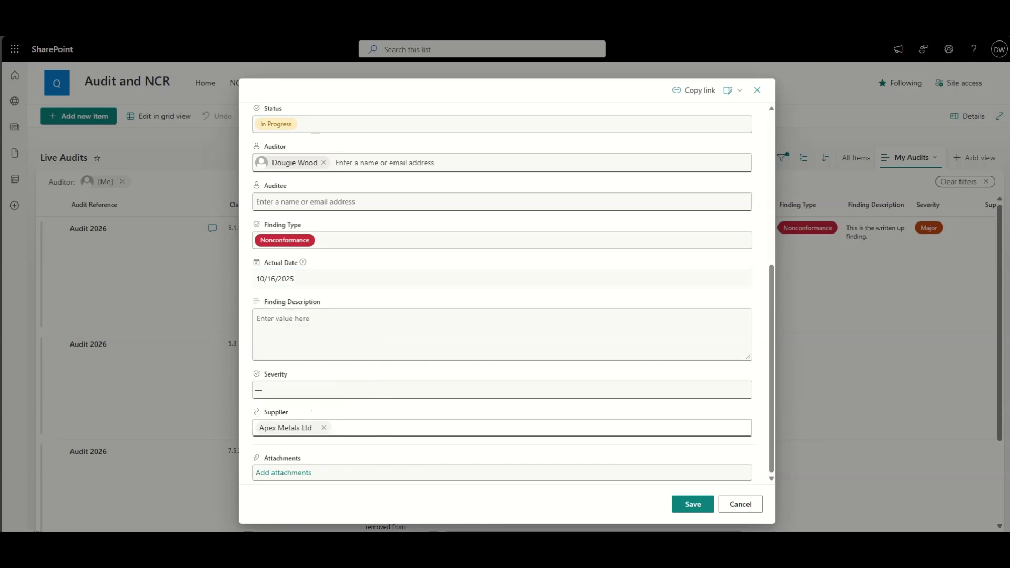
key("alt+Tab")
key("ctrl+v")
key("ctrl+z")
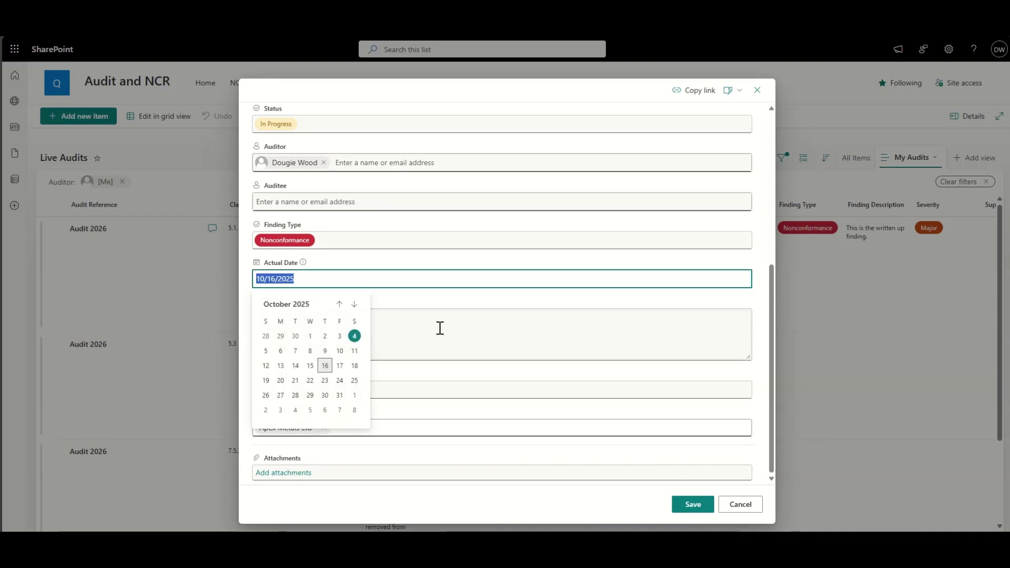
Step: Paste the finding description, set severity to Major, and save the audit item
left_click(424, 323)
type("Supplier failed to provide timely inspection certificates for three consecutive deliveries, impacting incoming material traceability.")
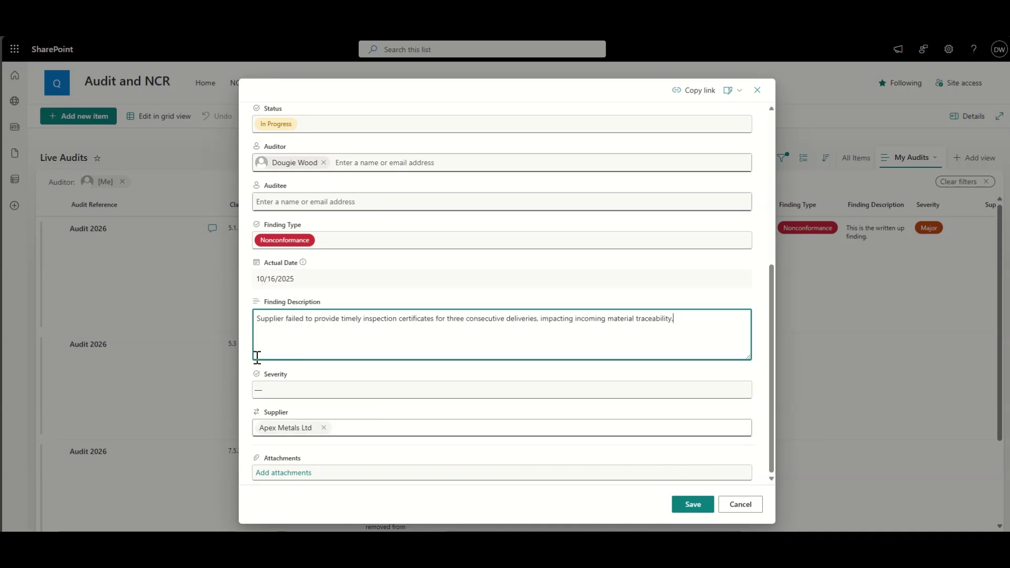
left_click(272, 390)
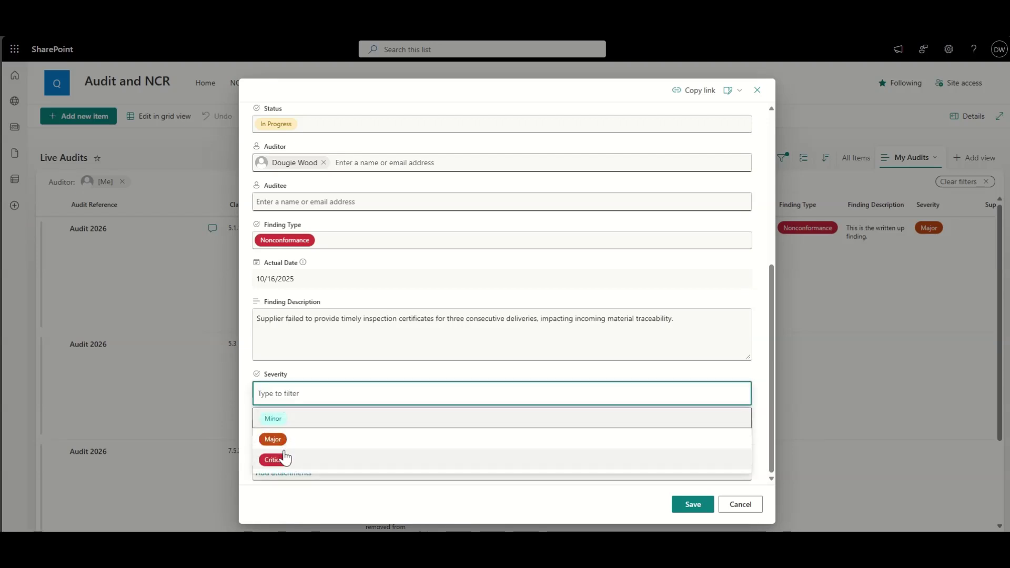
left_click(273, 439)
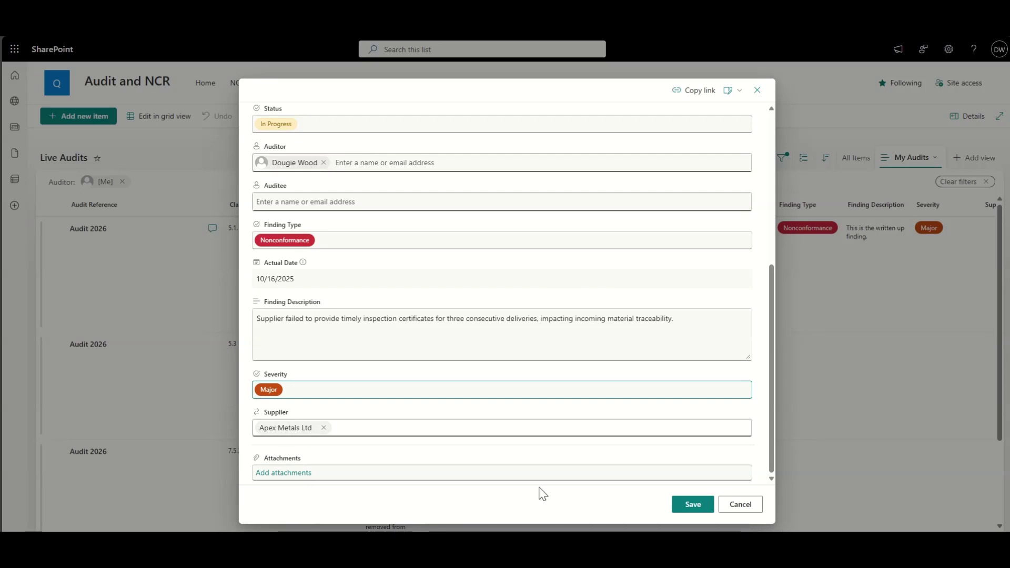
left_click(697, 506)
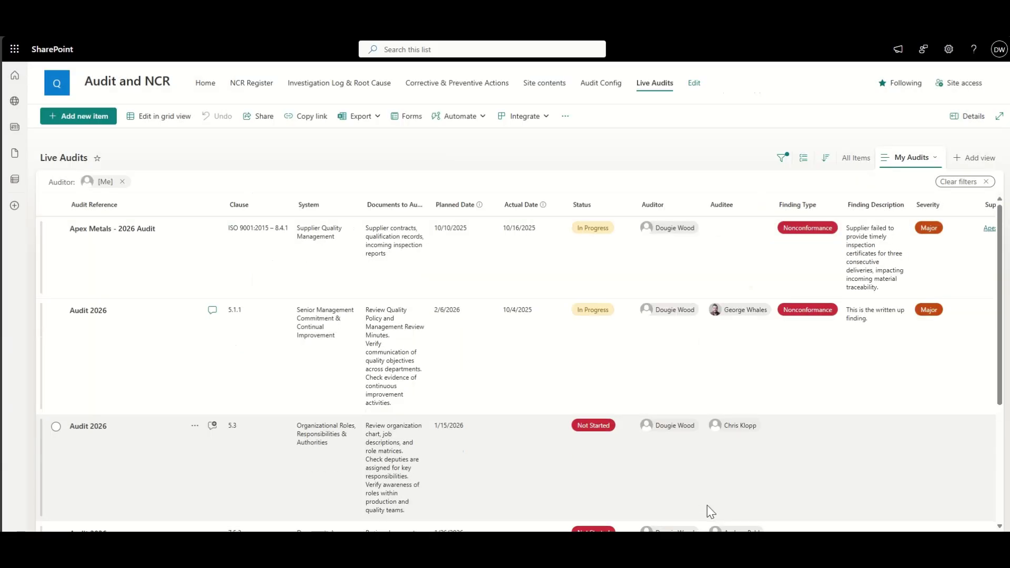
Step: Confirm the new audit's Supplier column shows Apex Metals Ltd, then go to the QMS Site contents
scroll(750, 257, "right", 3)
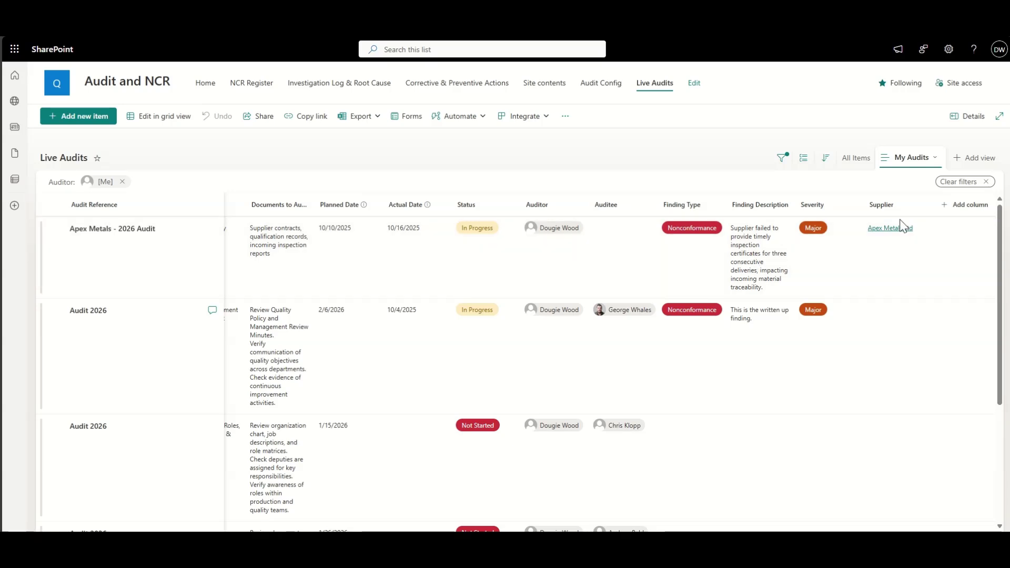
scroll(348, 235, "left", 3)
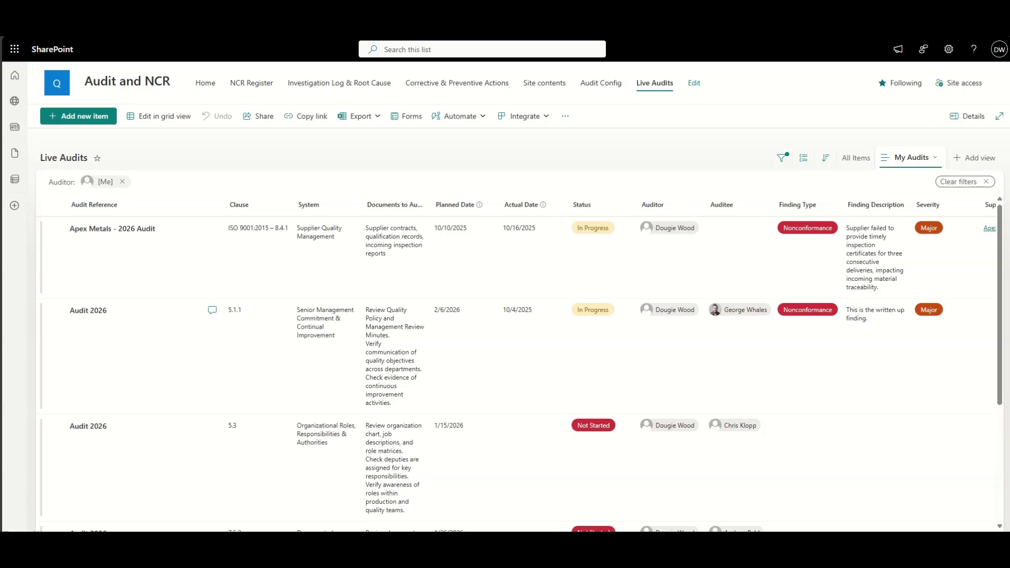
left_click(554, 86)
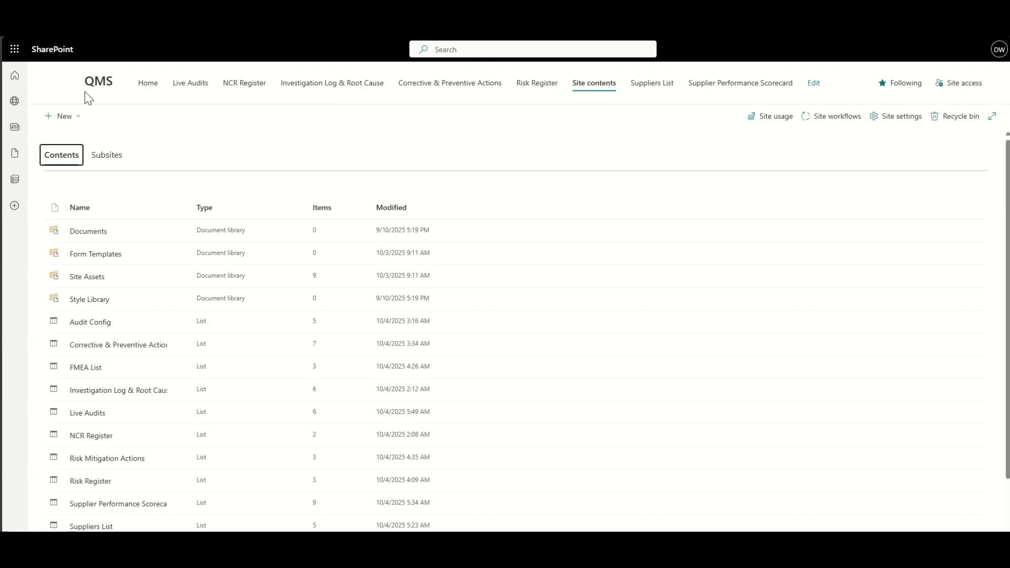
Step: Create a blank list named 'Supplier Incoming Inspection' shown in site navigation
left_click(63, 117)
left_click(81, 138)
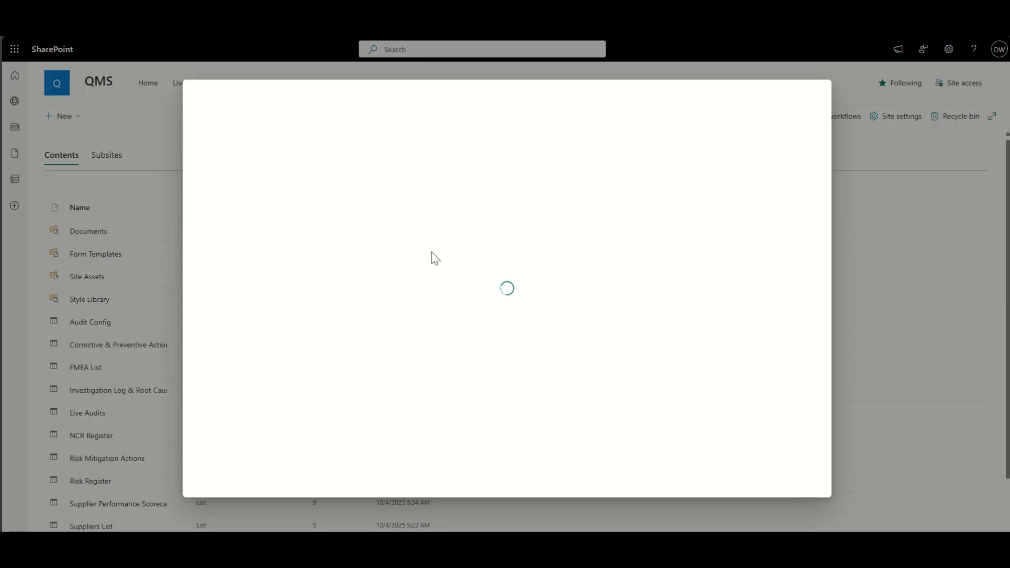
left_click(273, 208)
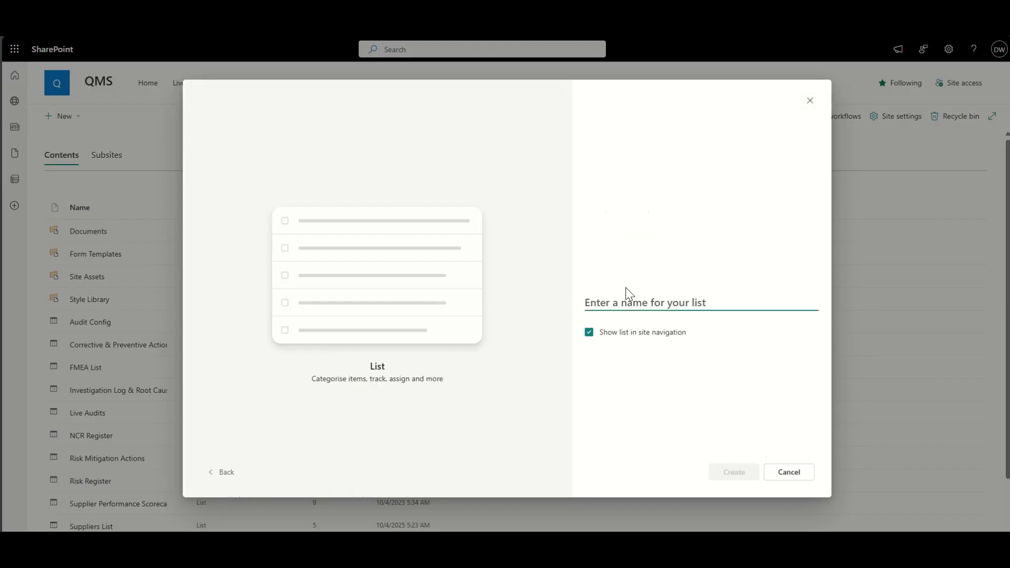
type("In")
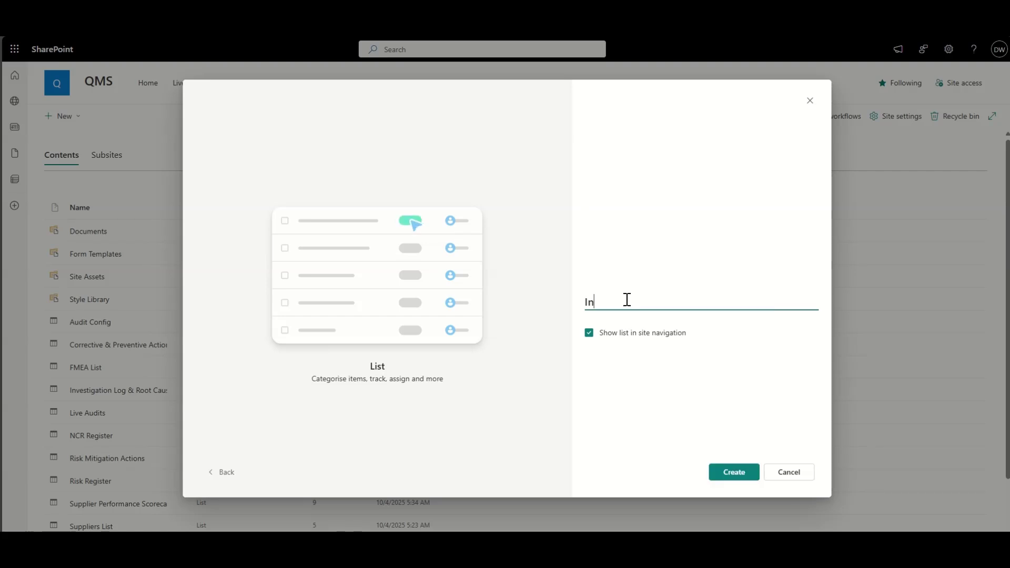
type("coming Inspection")
left_click(584, 302)
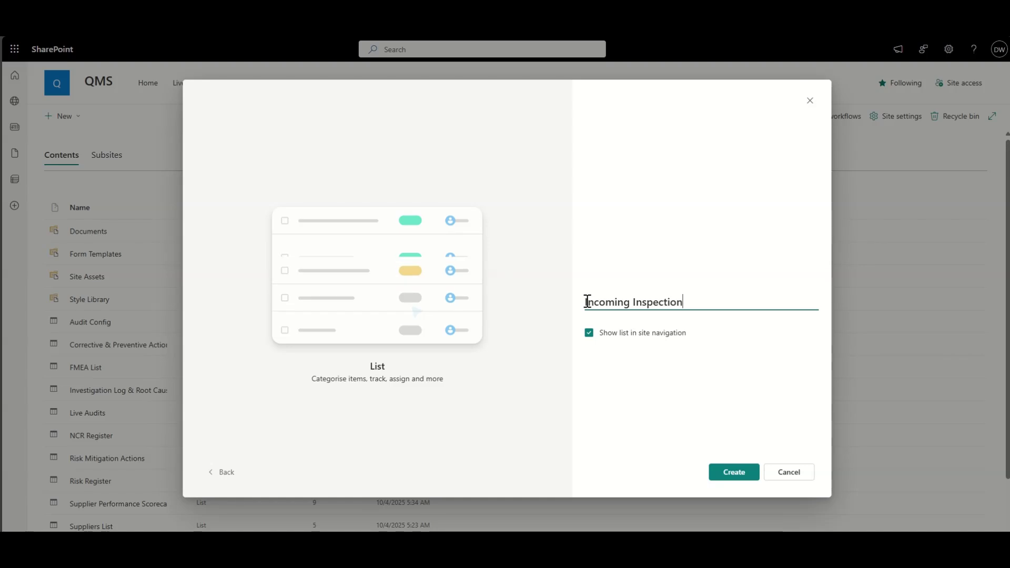
type("Supplier")
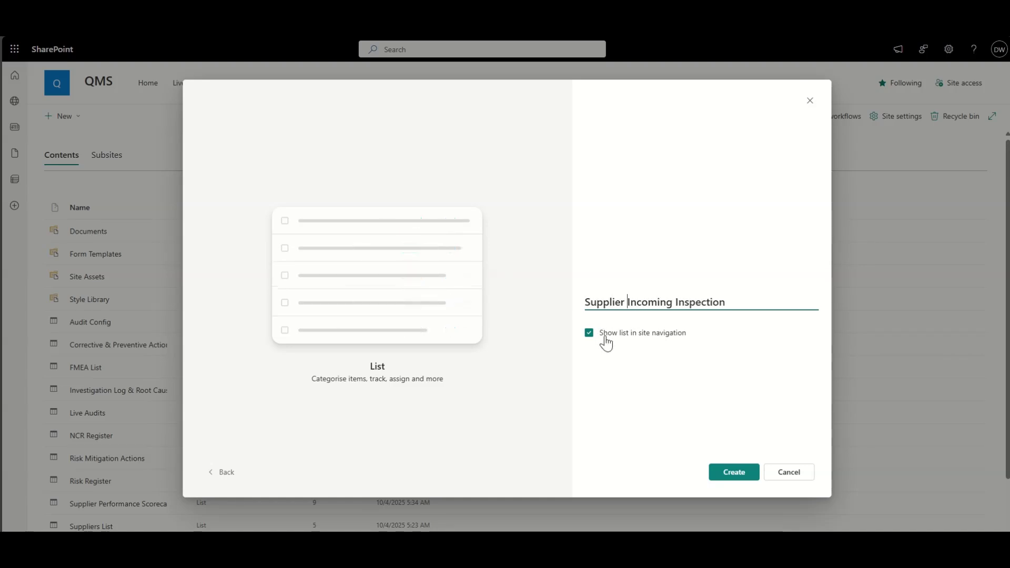
left_click(728, 466)
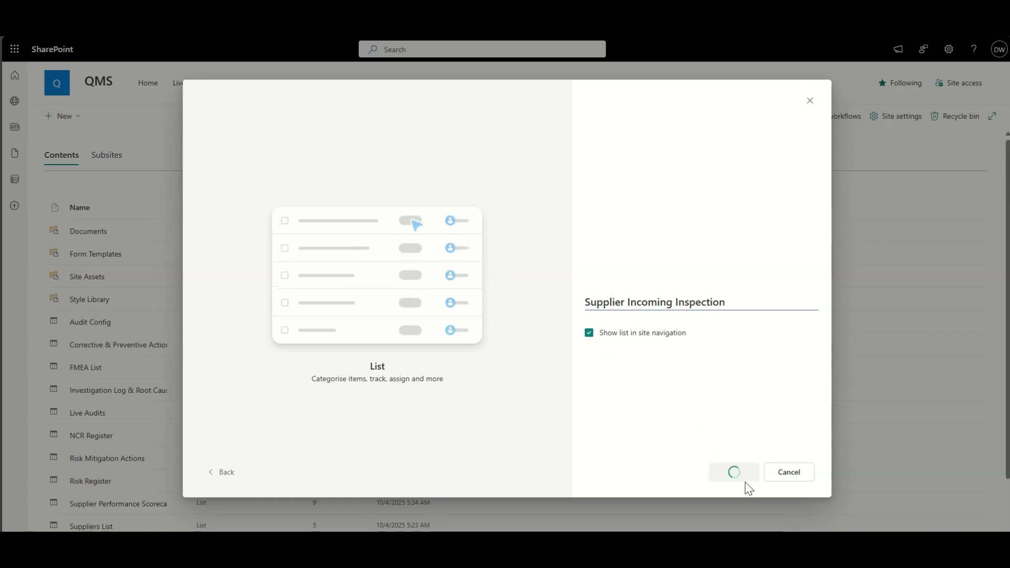
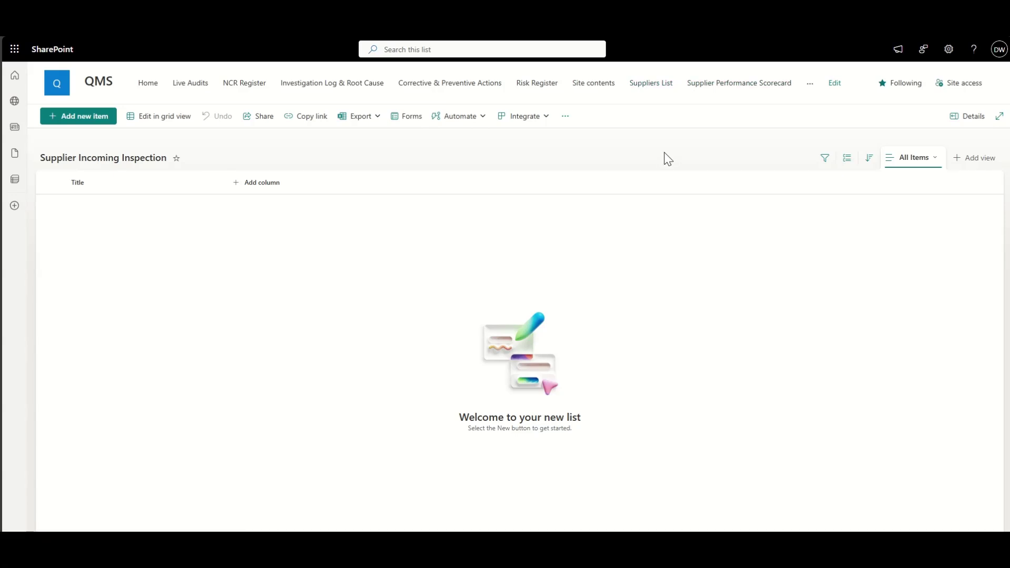
Step: Edit the All Items view to display the ID column at position 1, before Title
left_click(916, 157)
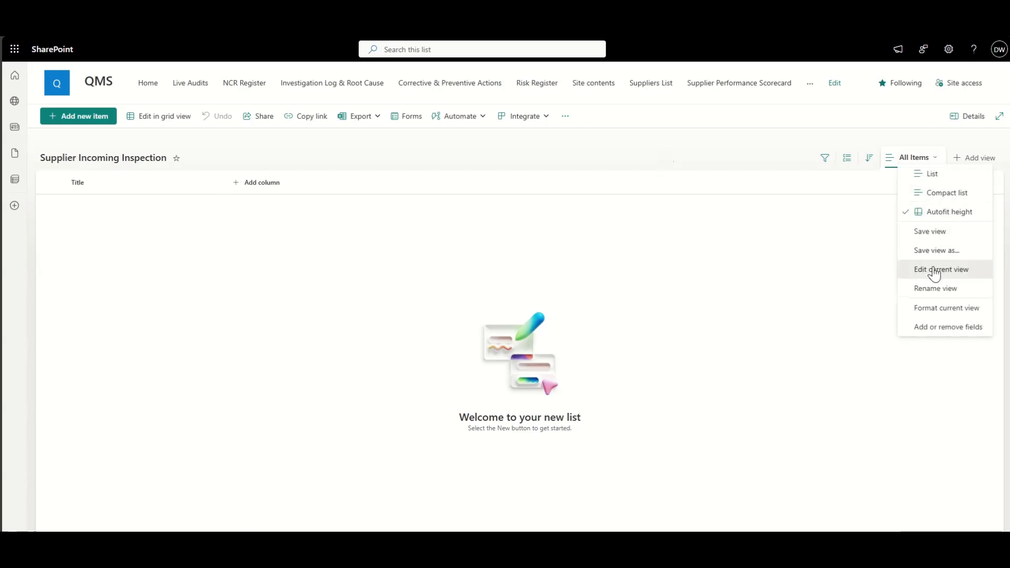
left_click(933, 270)
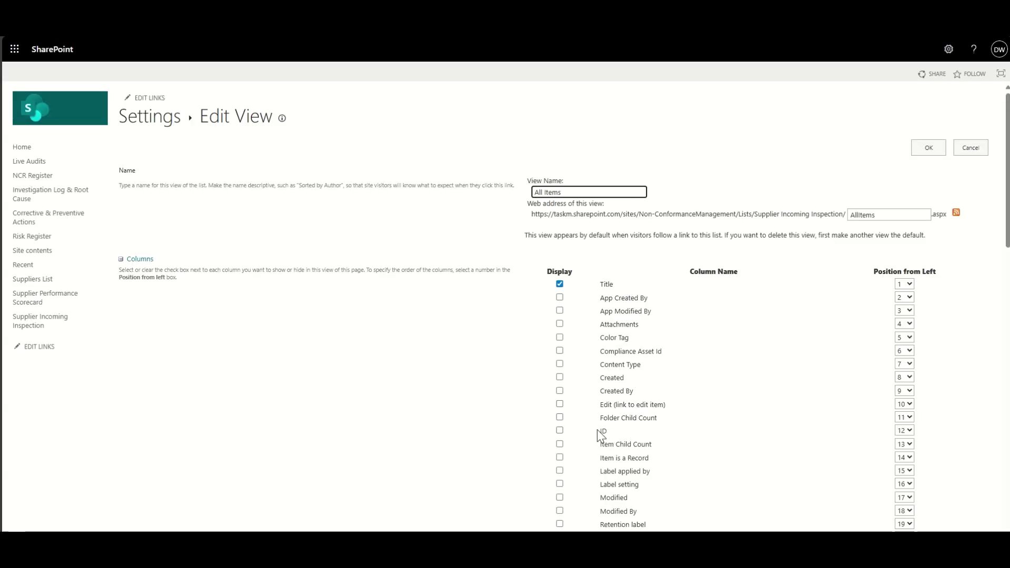
left_click(560, 430)
left_click(904, 430)
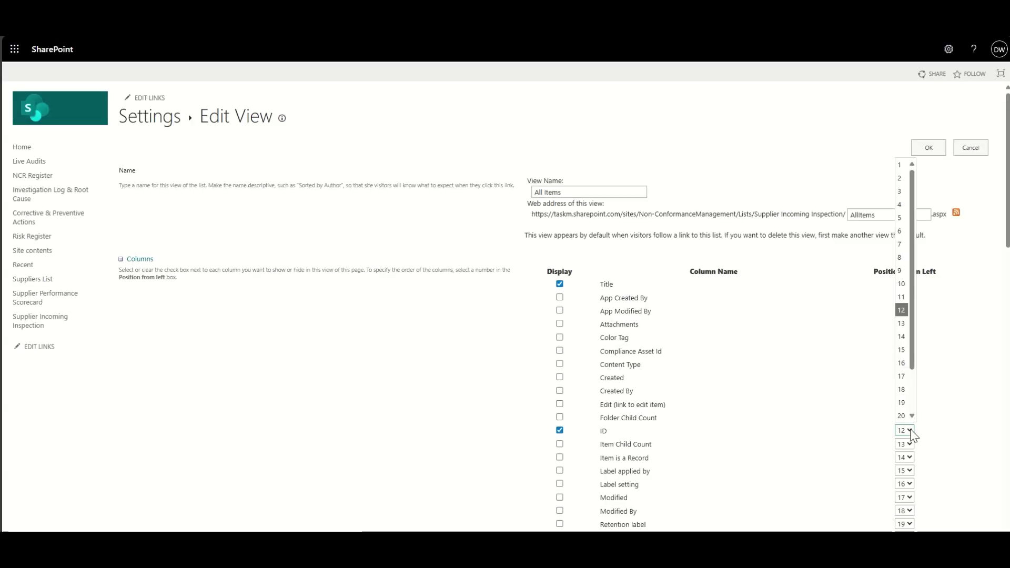
left_click(902, 167)
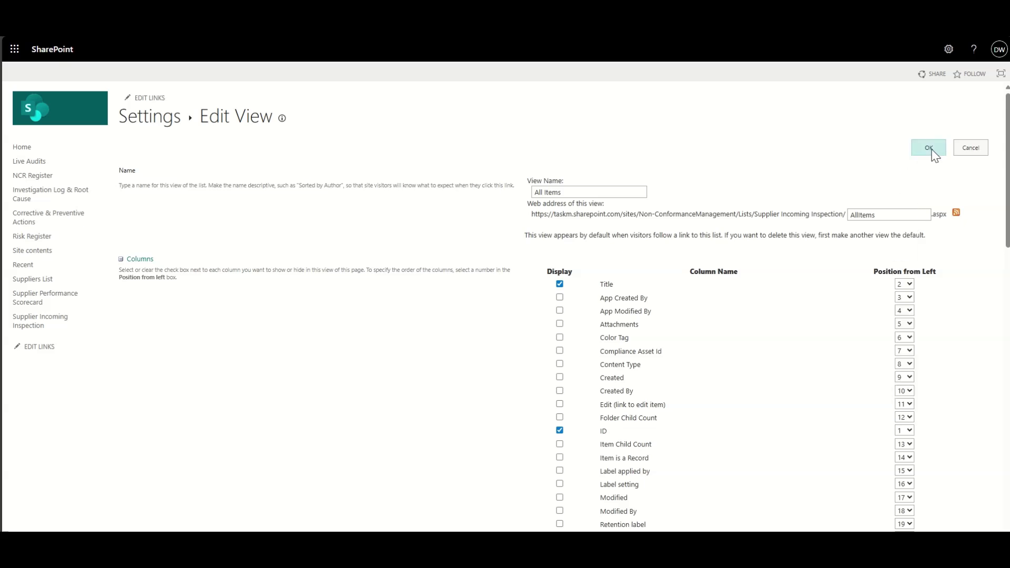
left_click(930, 149)
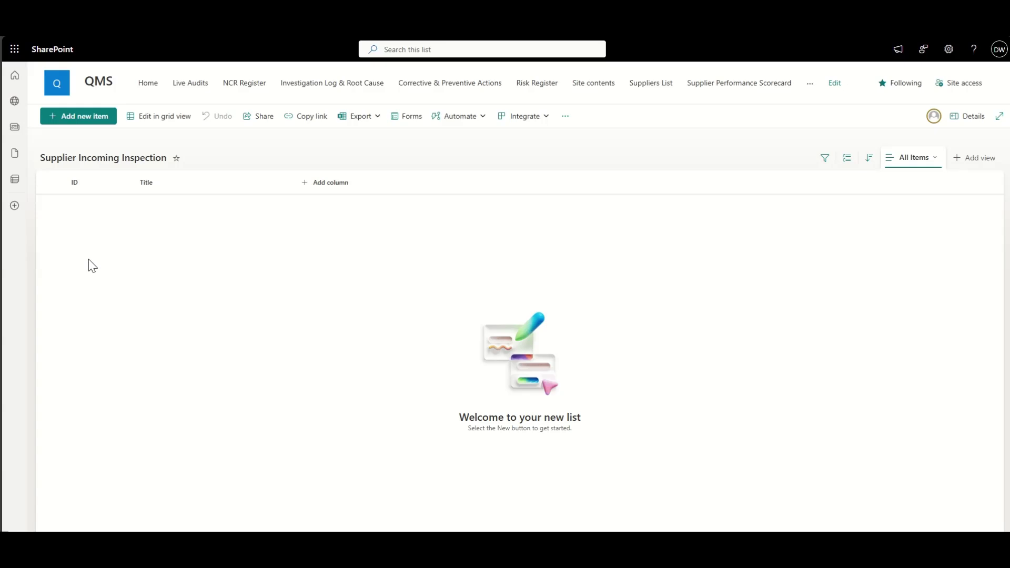
Step: Create a lookup column named Supplier, sourced from the Suppliers List's Title column
left_click(329, 183)
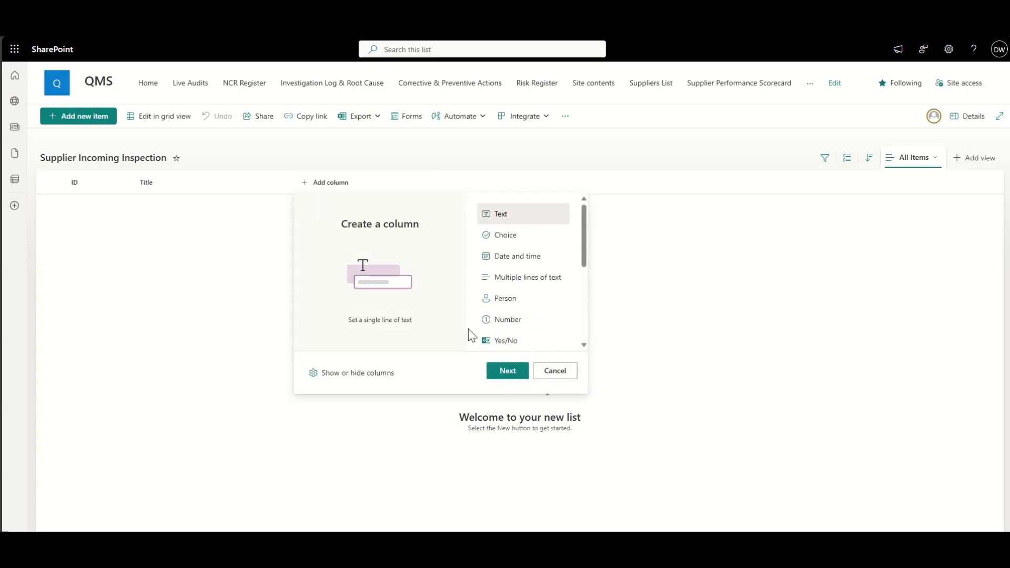
scroll(526, 294, "down", 3)
left_click(518, 284)
left_click(507, 371)
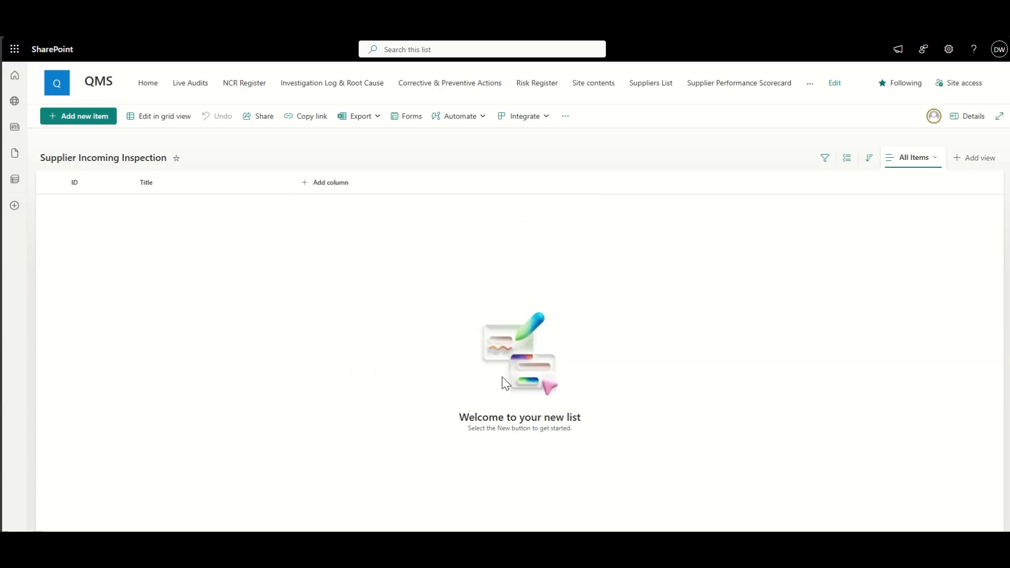
left_click(880, 102)
type("Supplier")
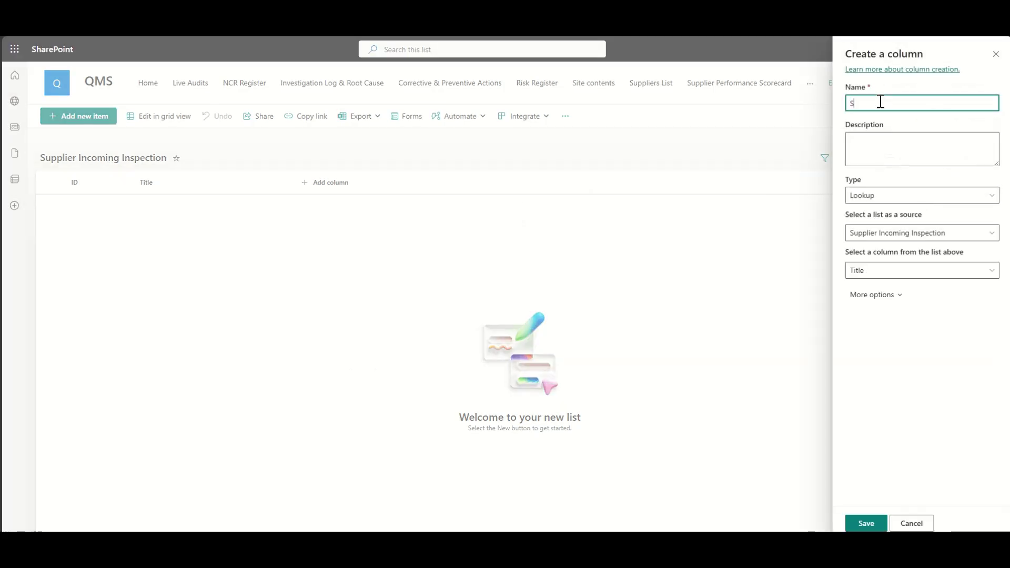
left_click(877, 197)
left_click(878, 196)
left_click(887, 233)
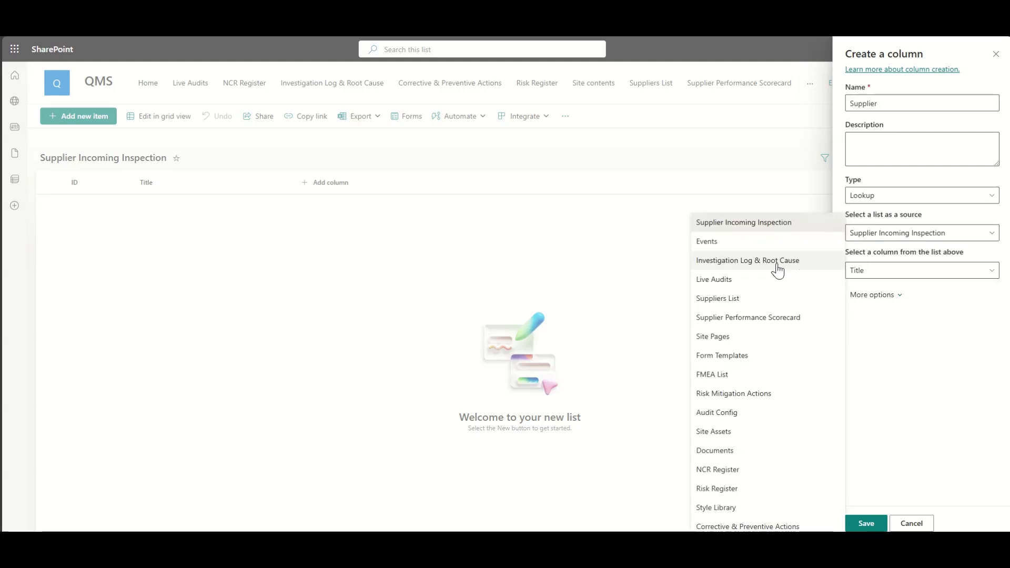
left_click(749, 299)
left_click(879, 270)
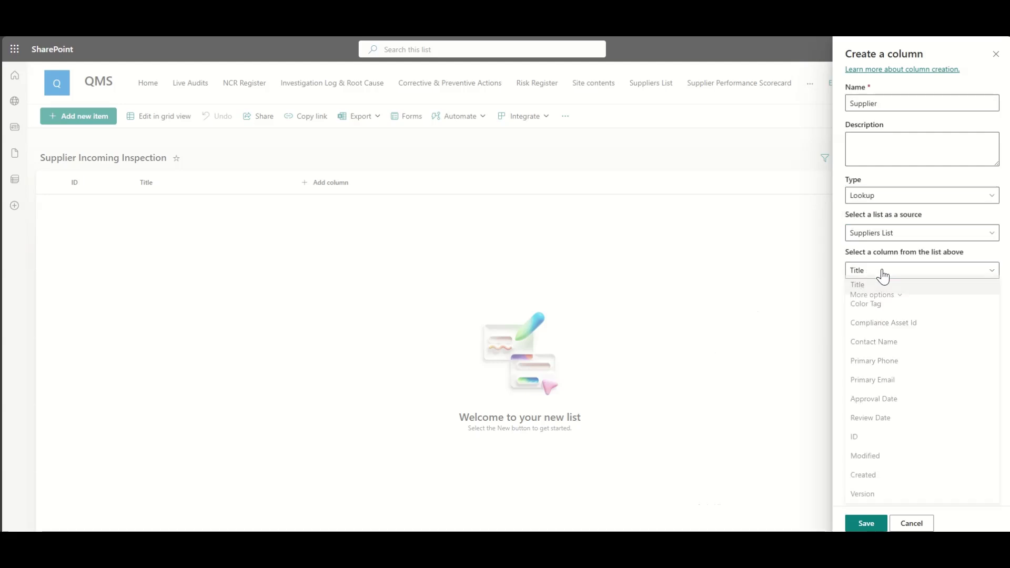
left_click(872, 290)
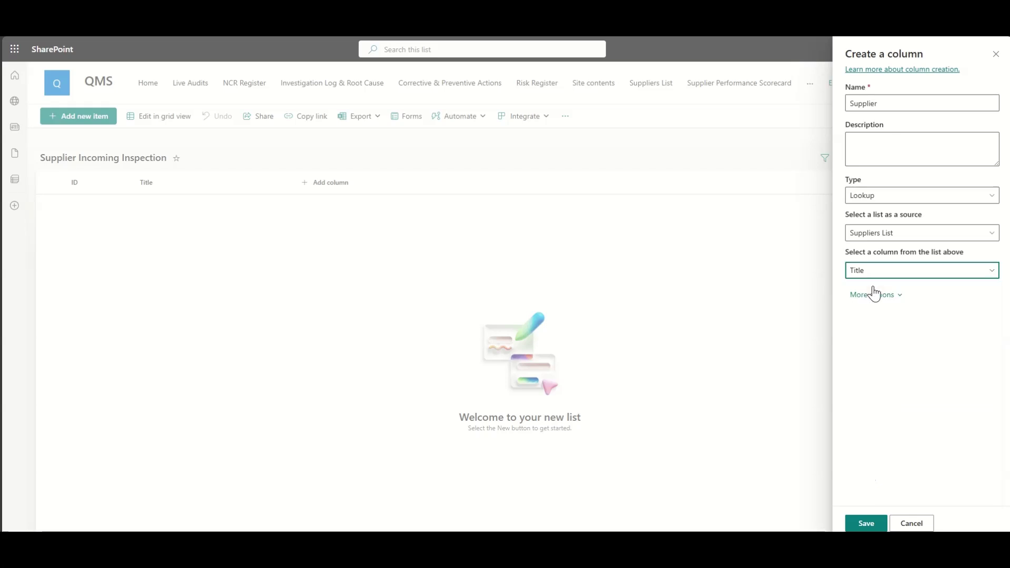
left_click(866, 523)
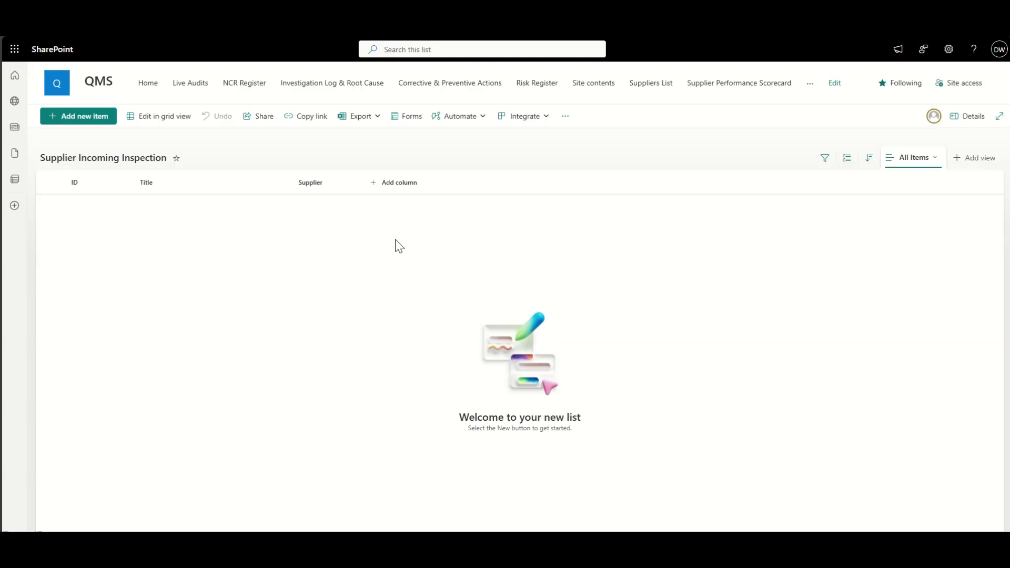
Step: Add a single line of text column named Product
left_click(404, 184)
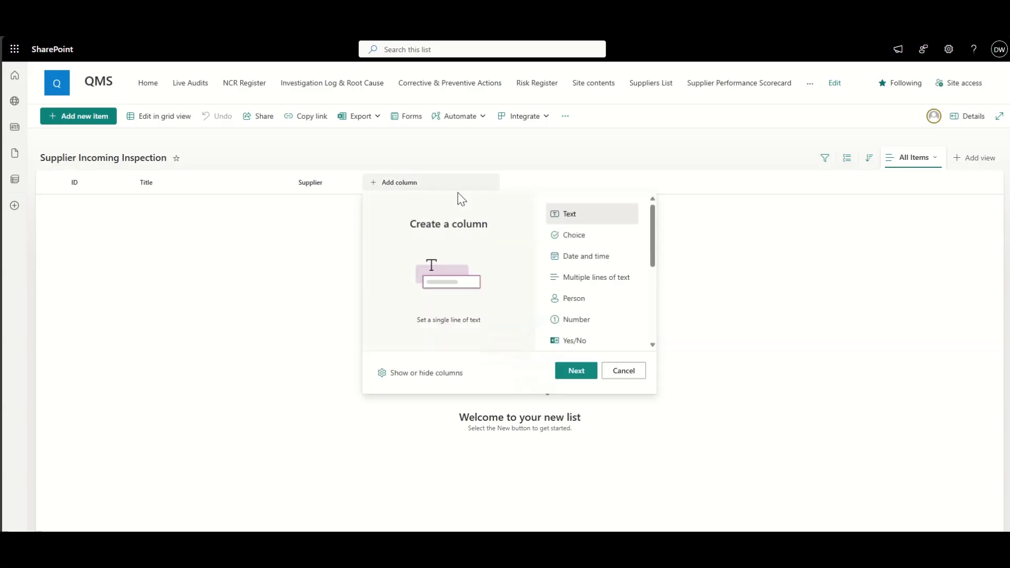
left_click(578, 372)
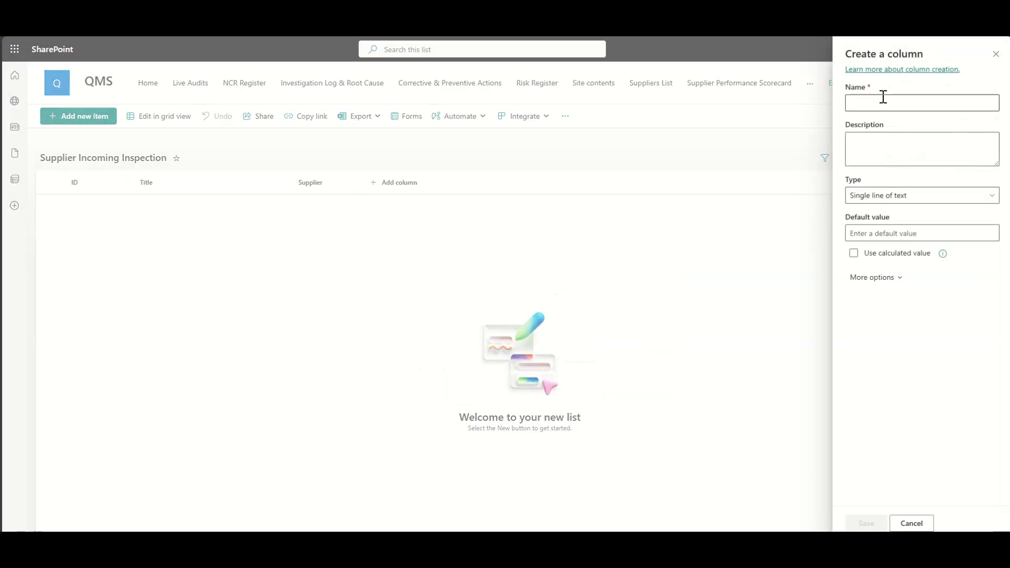
left_click(875, 103)
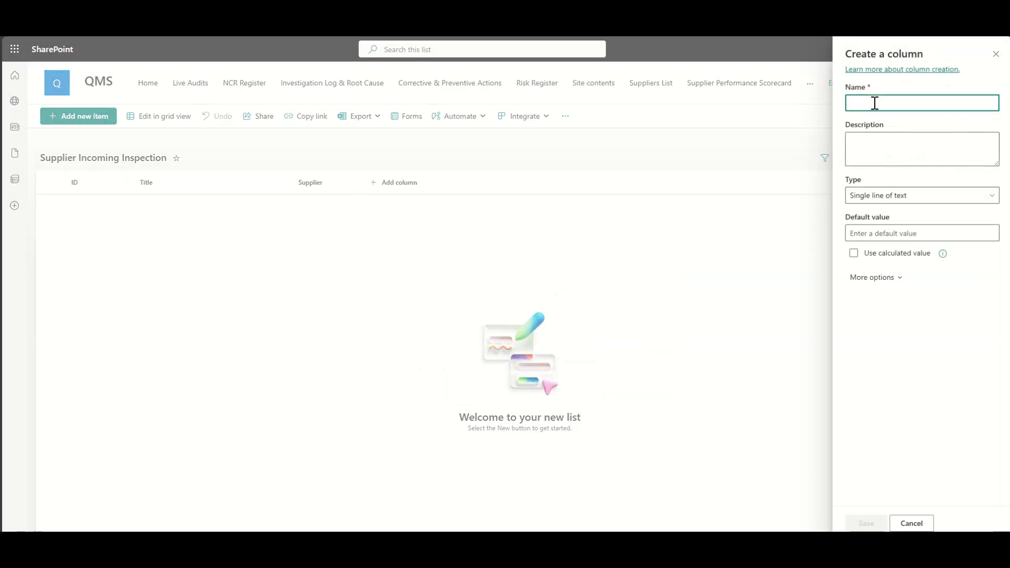
type("Mat")
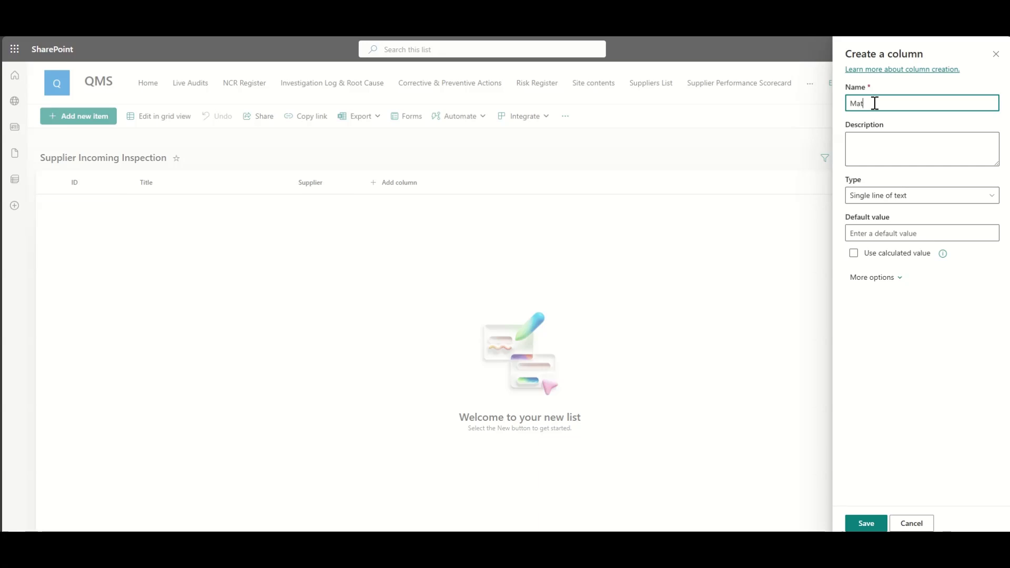
type("eri")
key("ctrl+a")
type("Product")
left_click(840, 152)
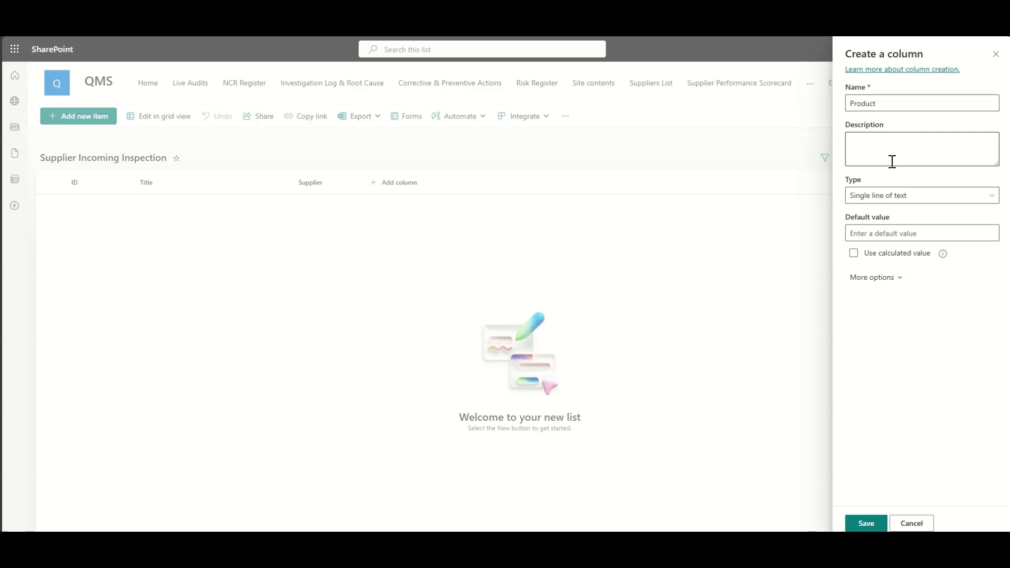
left_click(876, 524)
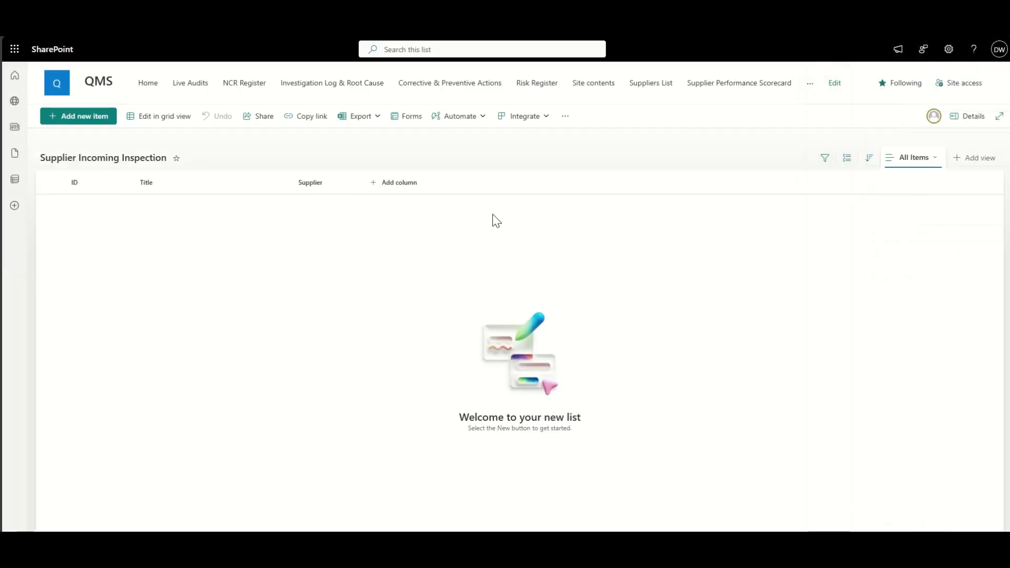
Step: Add a single line of text column named Batch
left_click(467, 184)
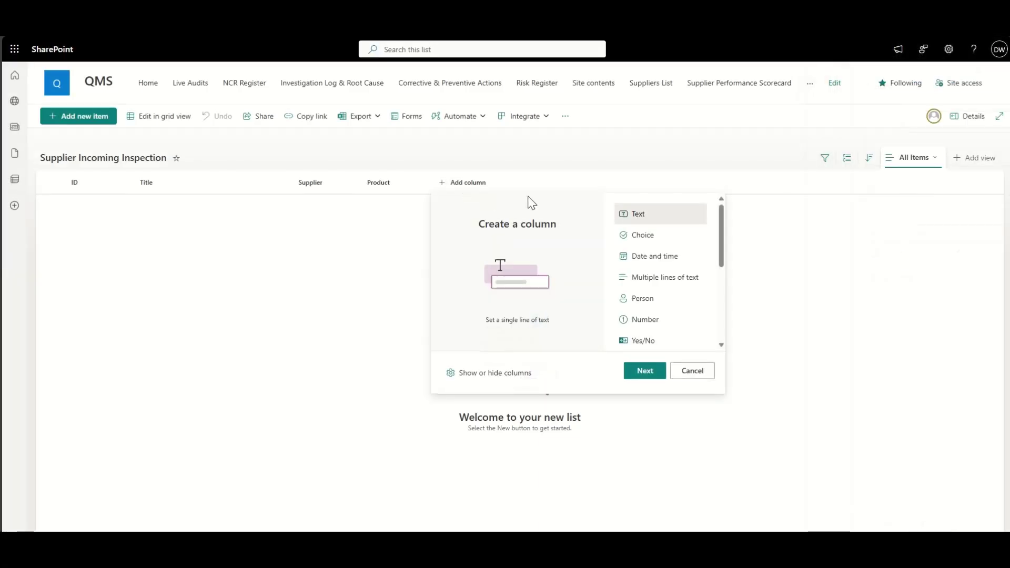
left_click(646, 370)
left_click(863, 108)
type("Ba")
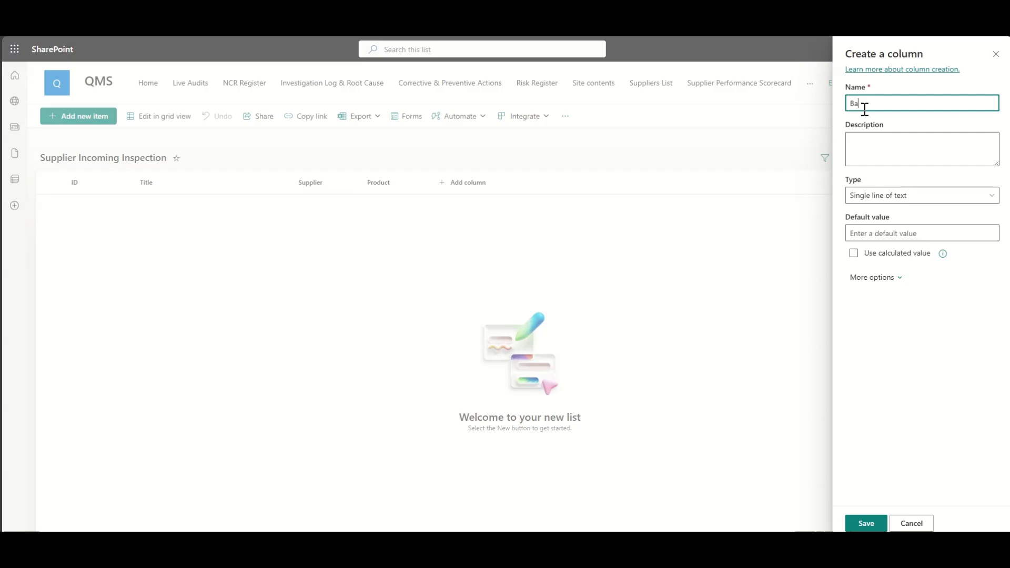
type("cth")
key("ctrl+a")
type("Batch")
left_click(864, 522)
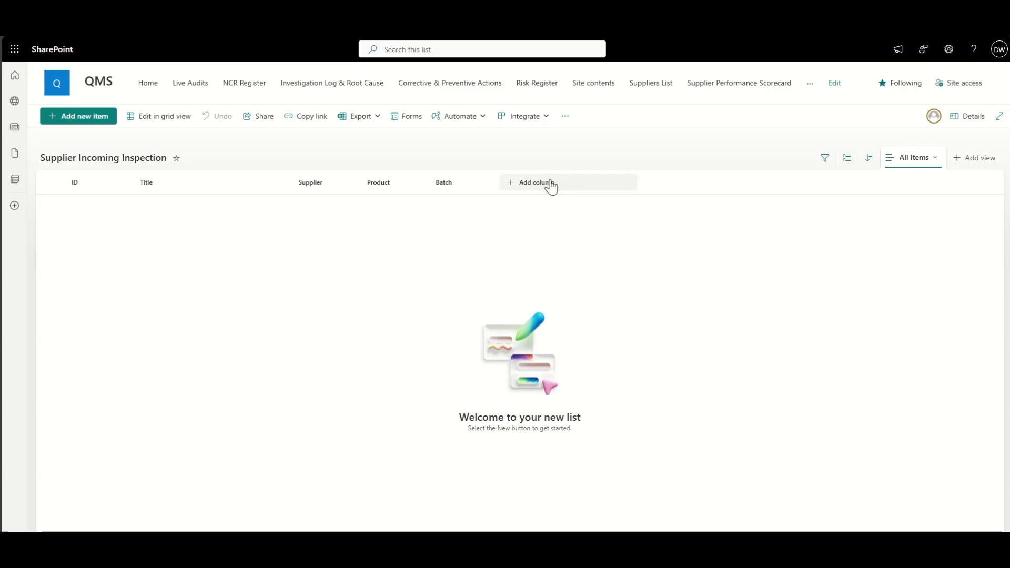
Step: Add a date and time column named Received Date with Include Time turned on
left_click(550, 185)
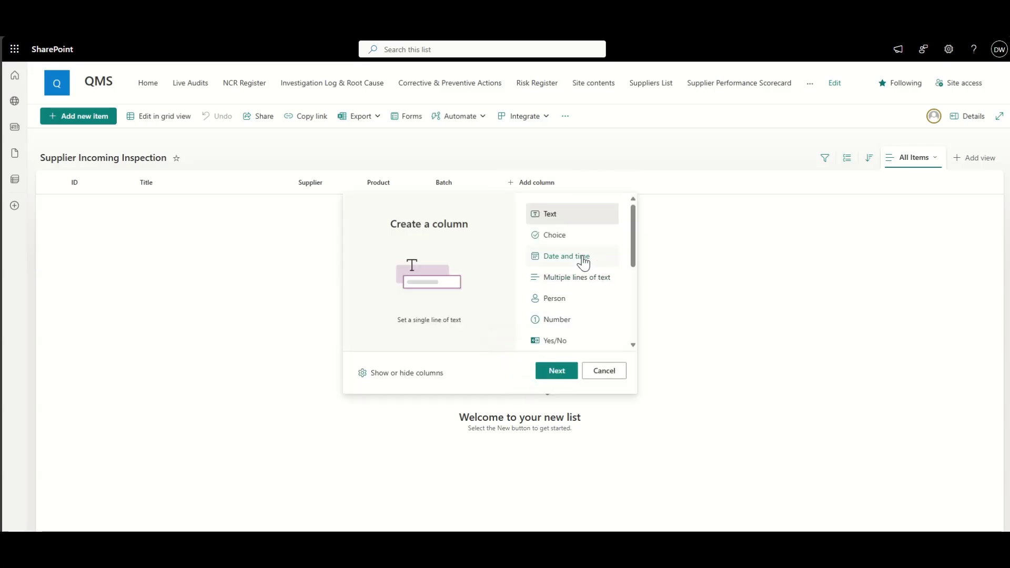
left_click(578, 256)
left_click(553, 369)
left_click(854, 108)
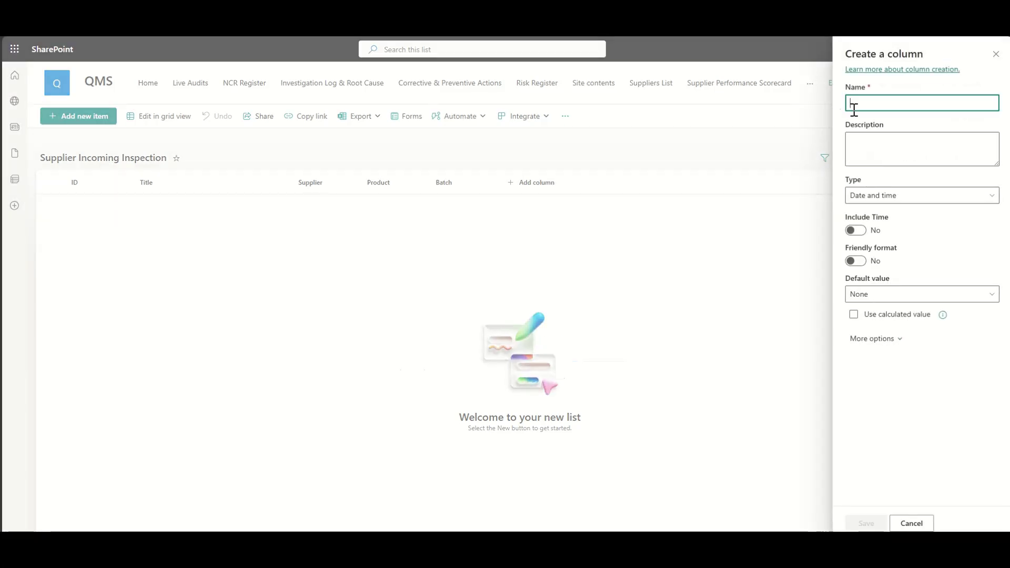
type("Recived Date")
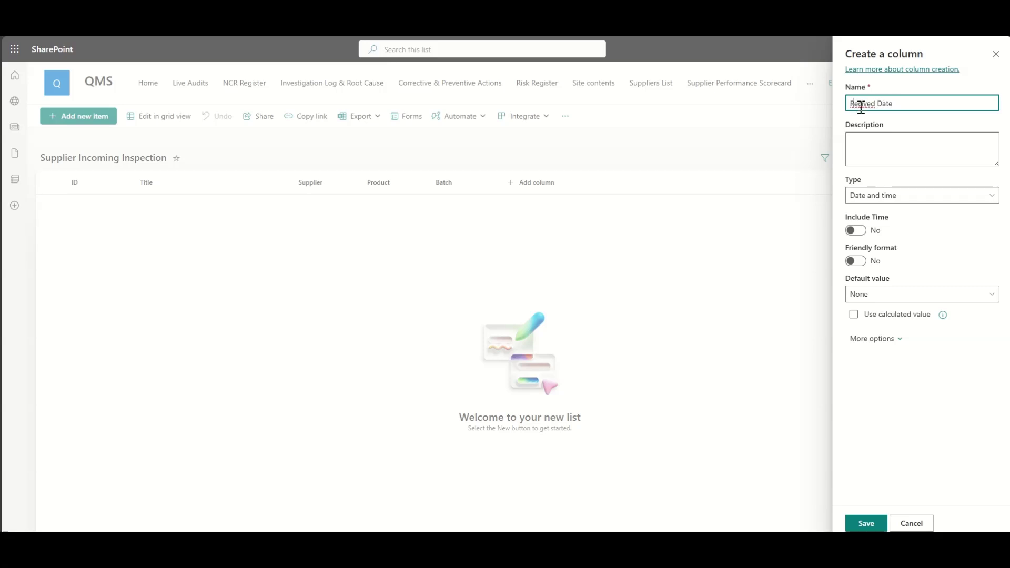
right_click(860, 107)
left_click(867, 131)
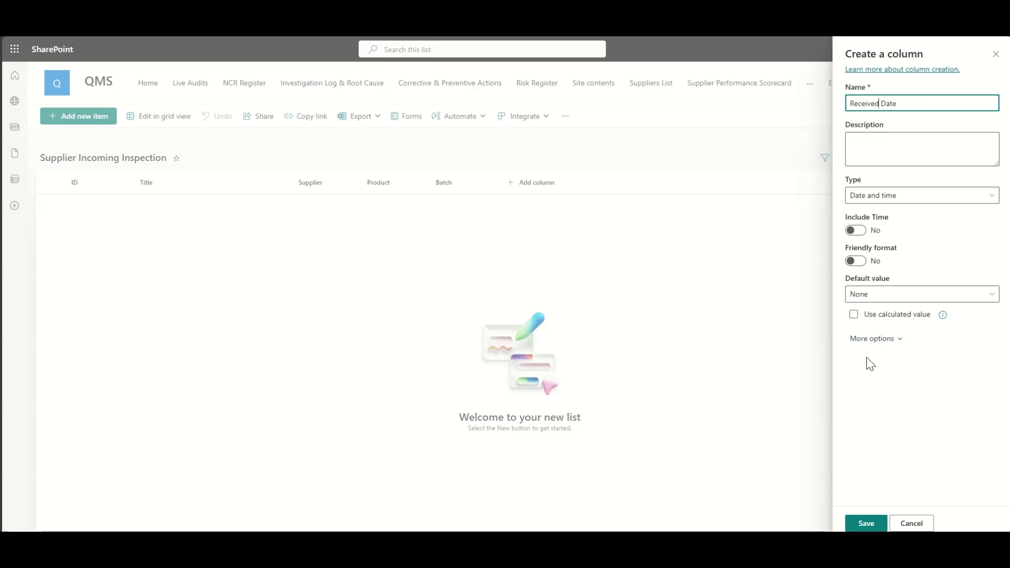
left_click(855, 229)
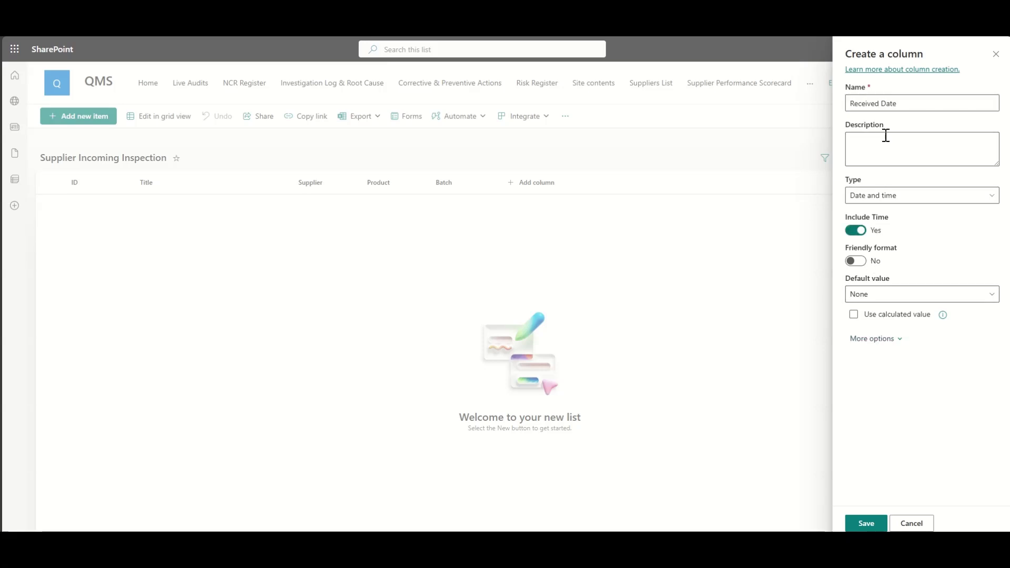
left_click(866, 523)
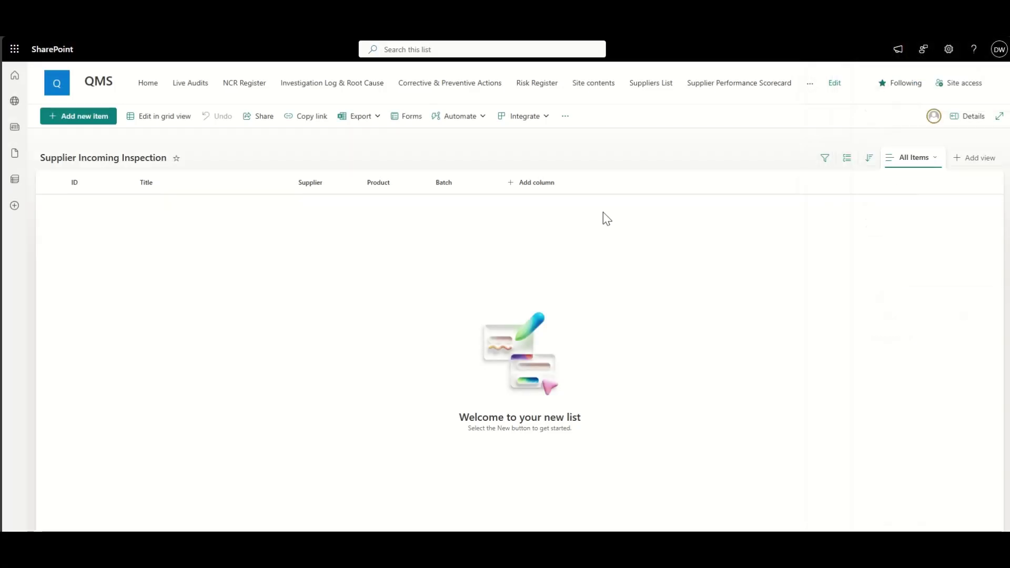
Step: Add a number column named Quantity
left_click(622, 185)
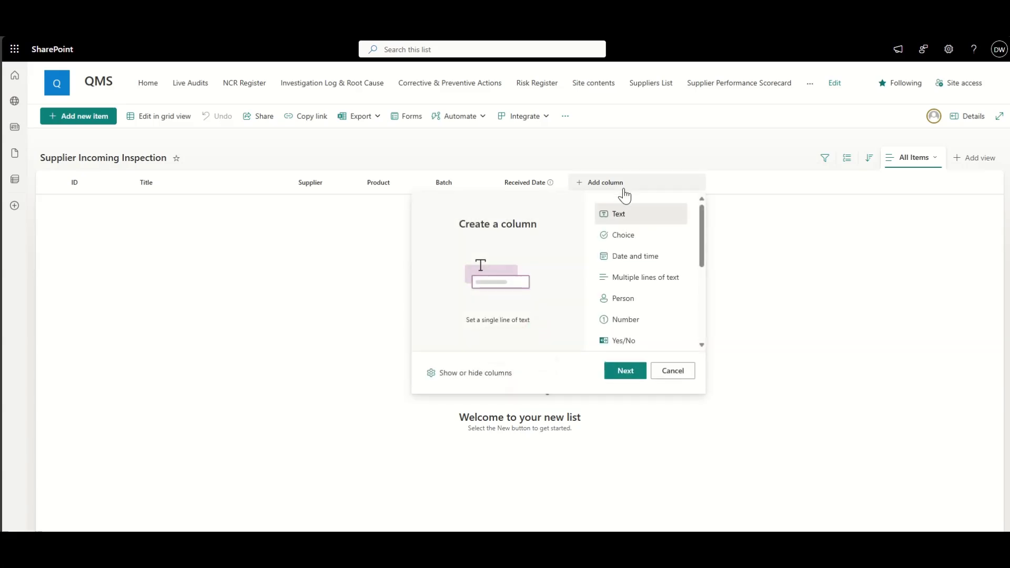
left_click(637, 322)
left_click(625, 370)
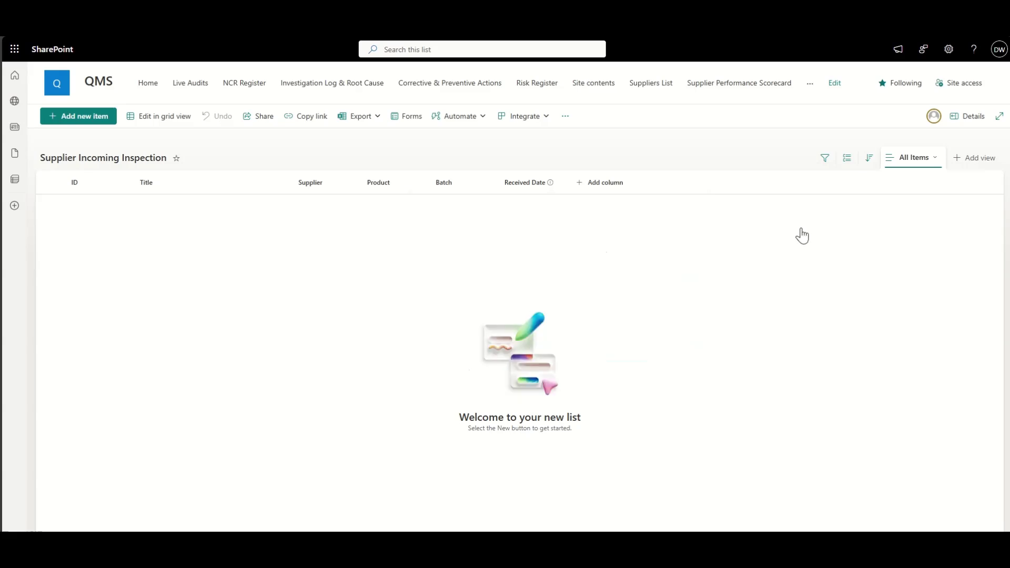
left_click(873, 101)
type("Quan")
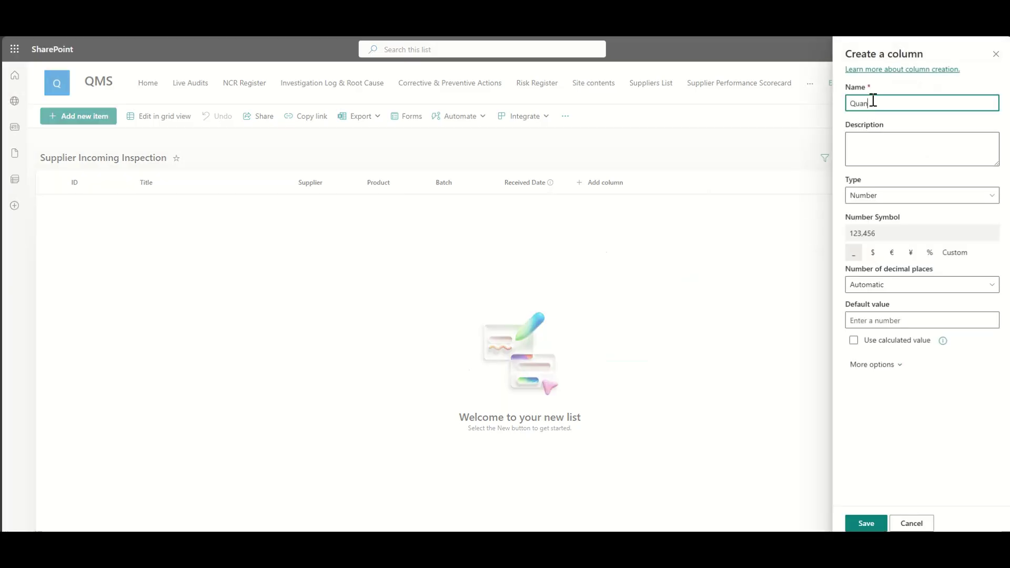
type("tity")
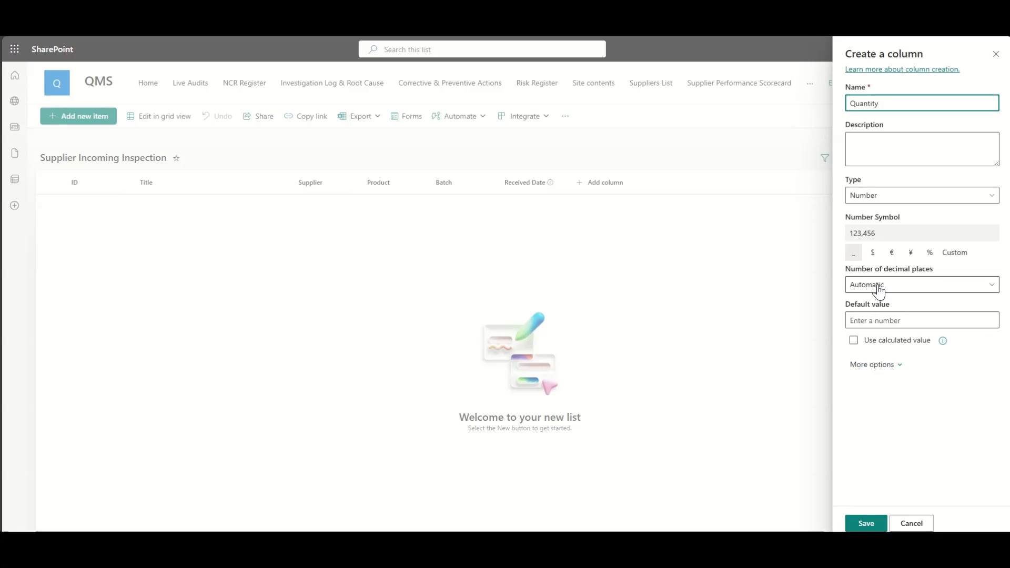
left_click(866, 522)
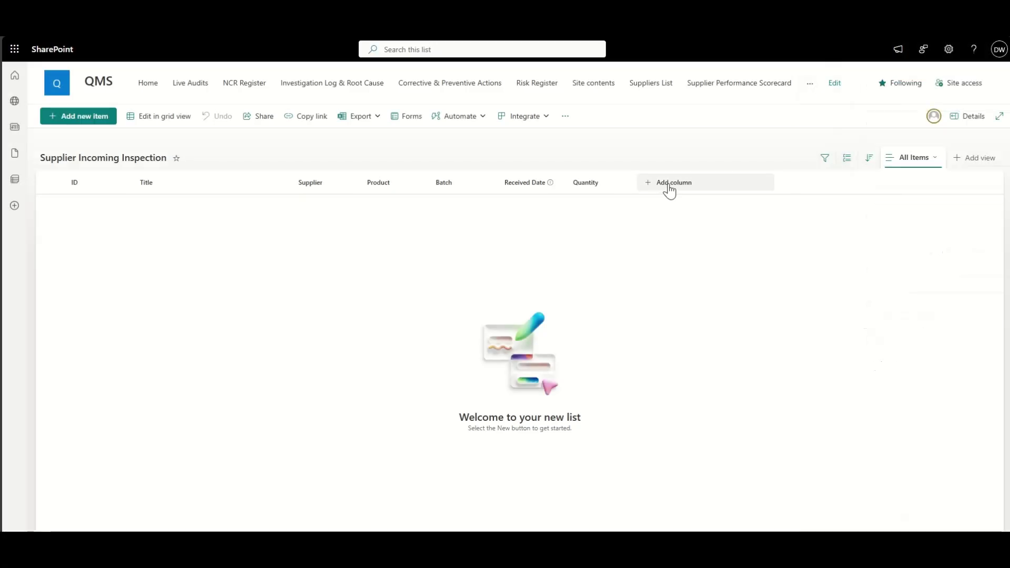
Step: Start a choice column named Result with the options Pass, Fail and Partial
left_click(669, 184)
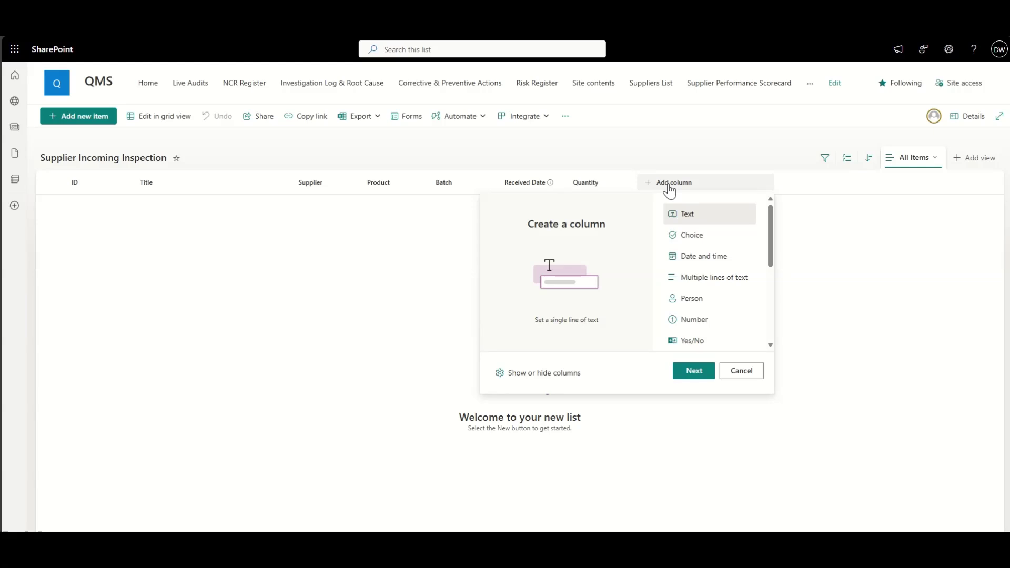
left_click(686, 235)
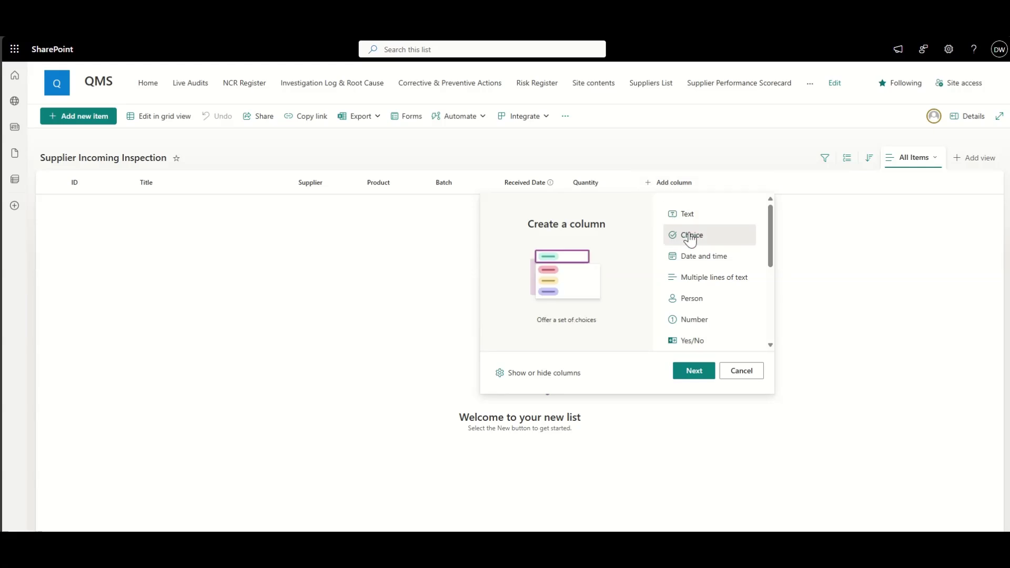
left_click(704, 372)
left_click(874, 104)
type("R")
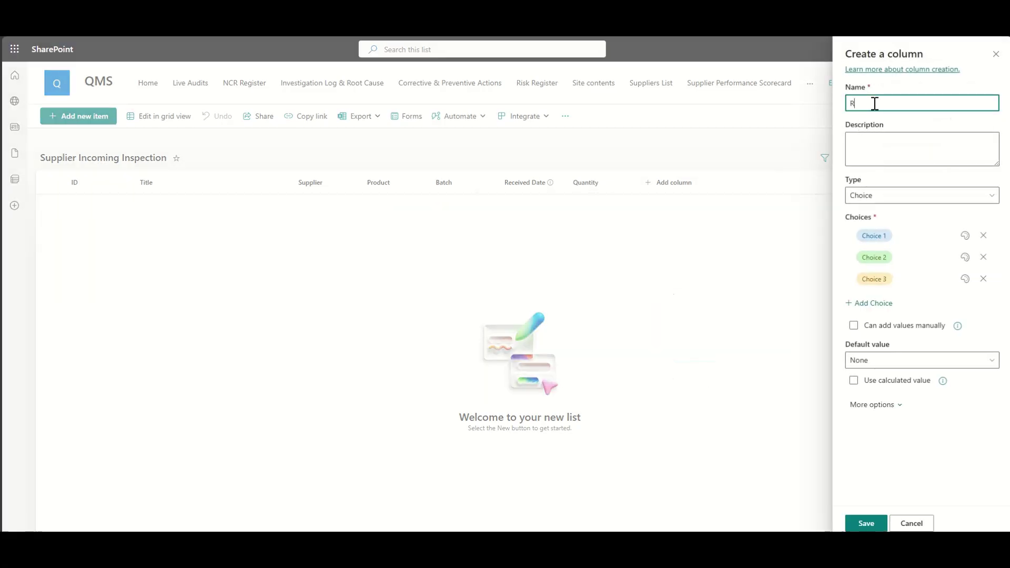
type("esult")
left_click(898, 238)
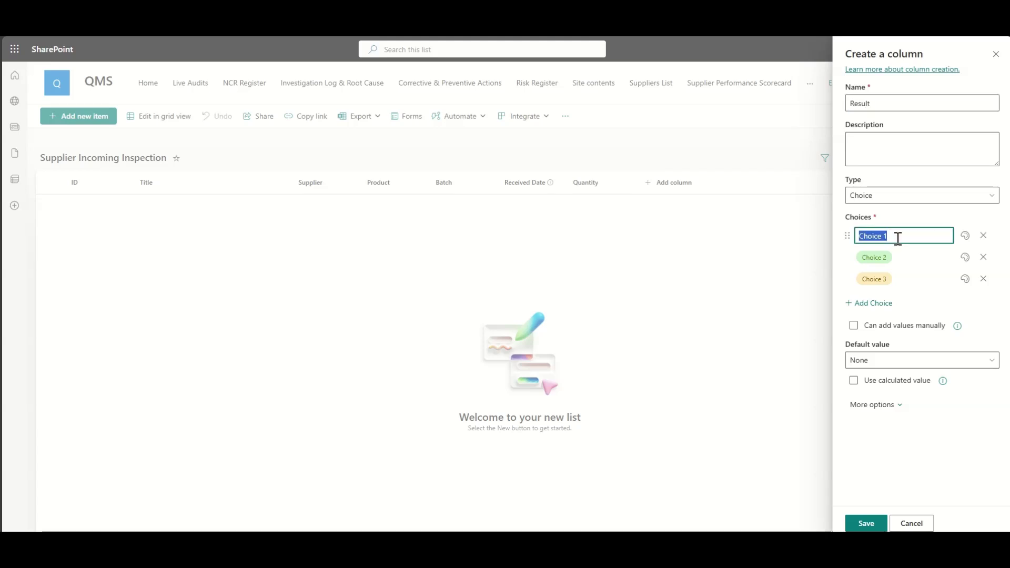
type("PA")
left_click(901, 256)
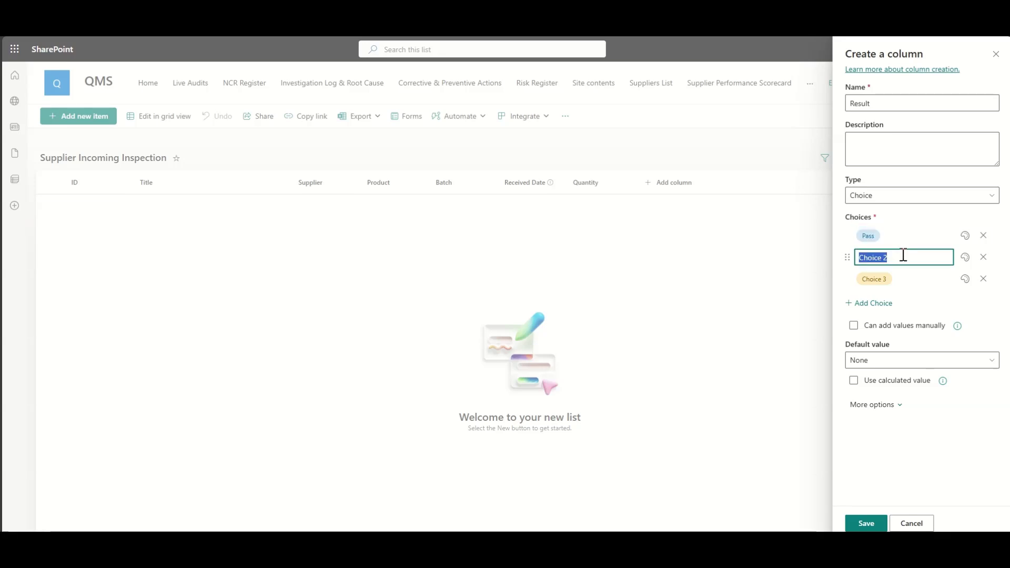
type("Fail")
left_click(895, 279)
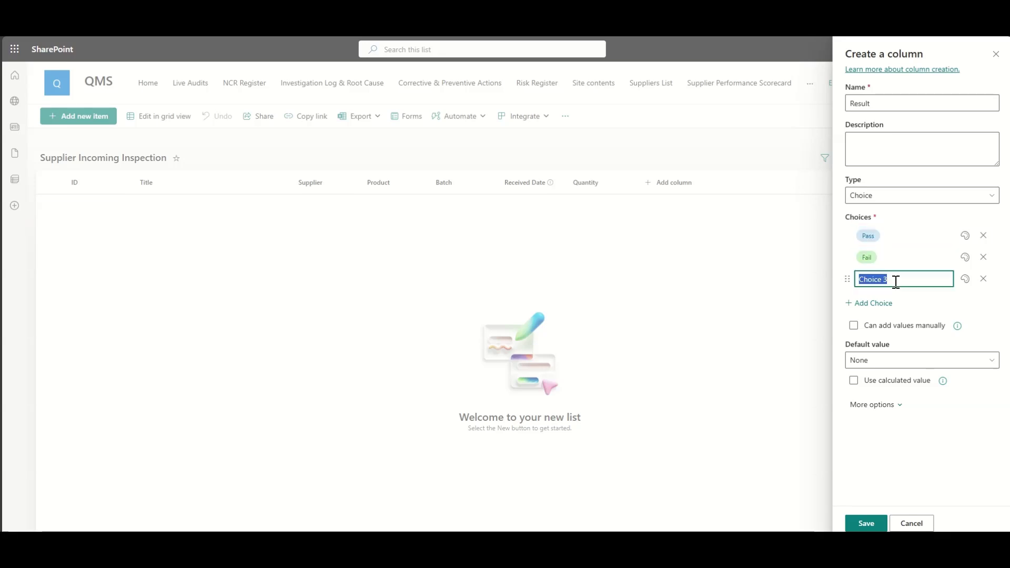
type("Partial")
Step: Colour Partial dark orange, Fail red and Pass green, then save the Result column
left_click(964, 279)
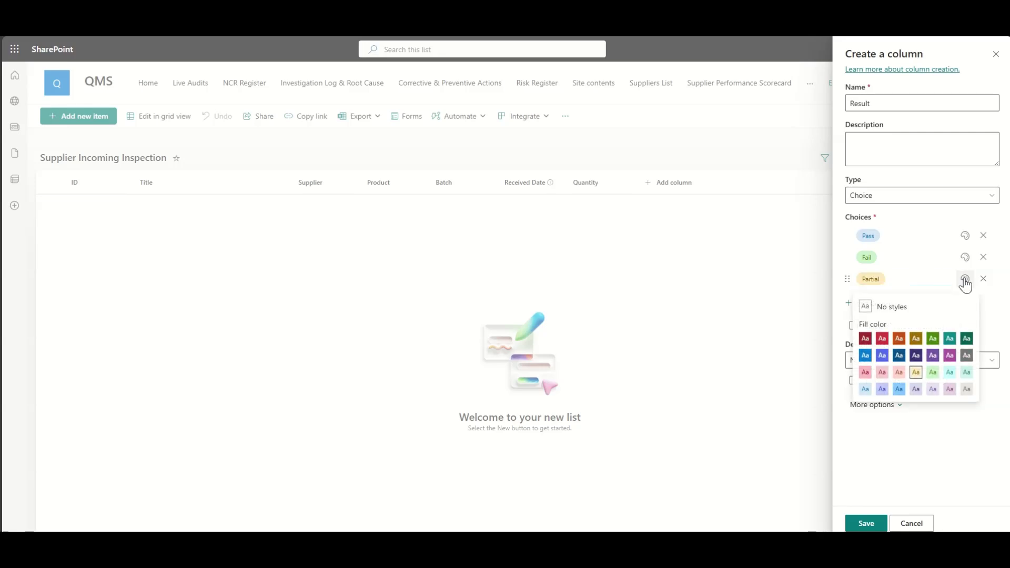
left_click(903, 339)
left_click(964, 257)
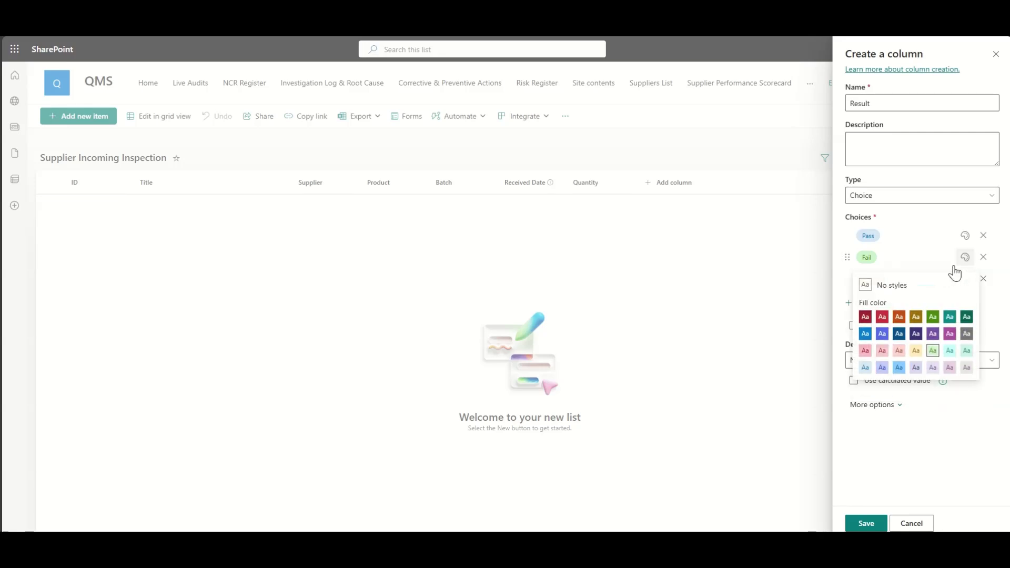
left_click(885, 334)
left_click(964, 235)
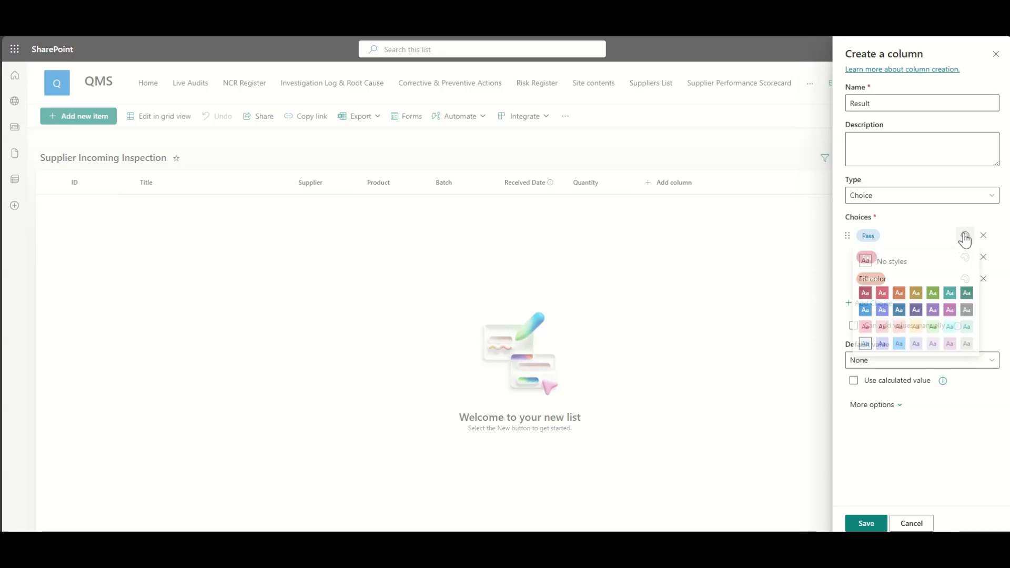
left_click(929, 297)
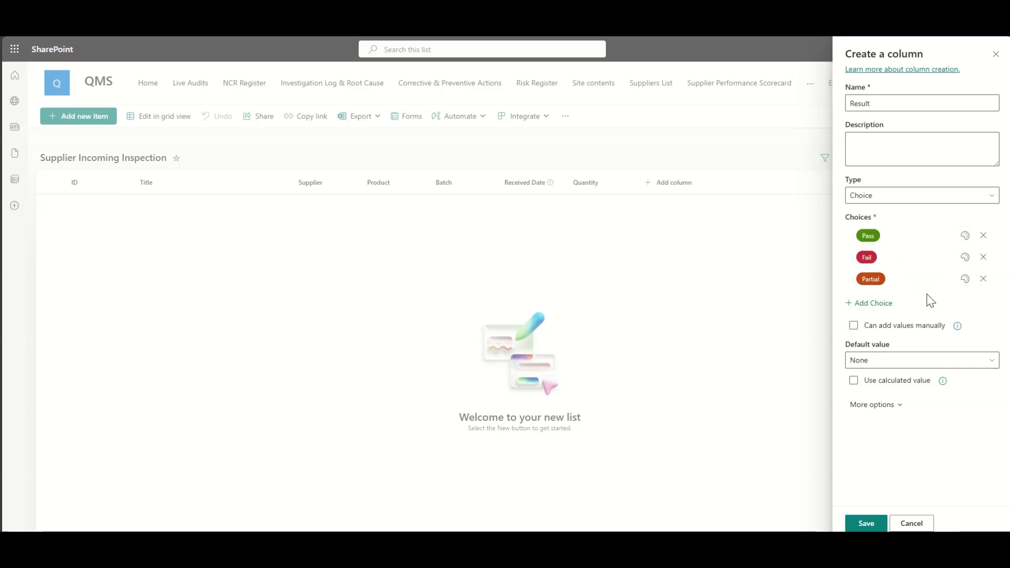
left_click(863, 524)
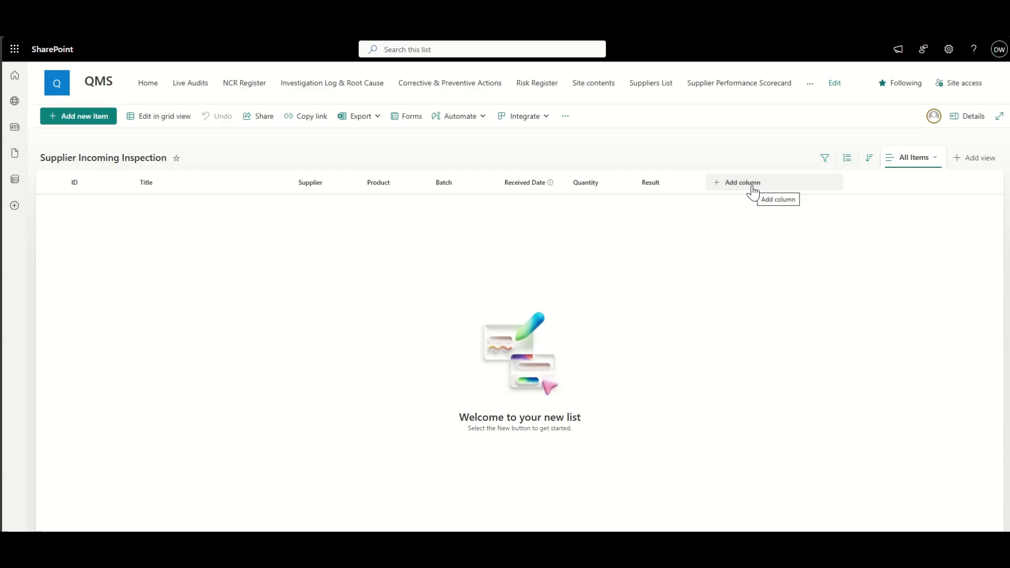
Step: Create a person column named Inspector with Show profile photos set to Yes
left_click(752, 186)
left_click(776, 308)
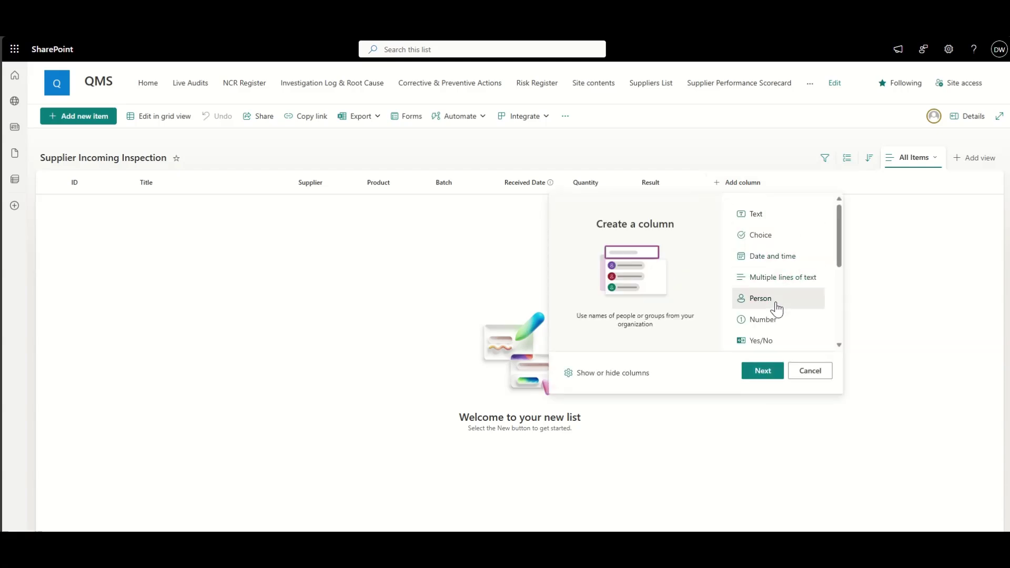
left_click(763, 371)
left_click(891, 100)
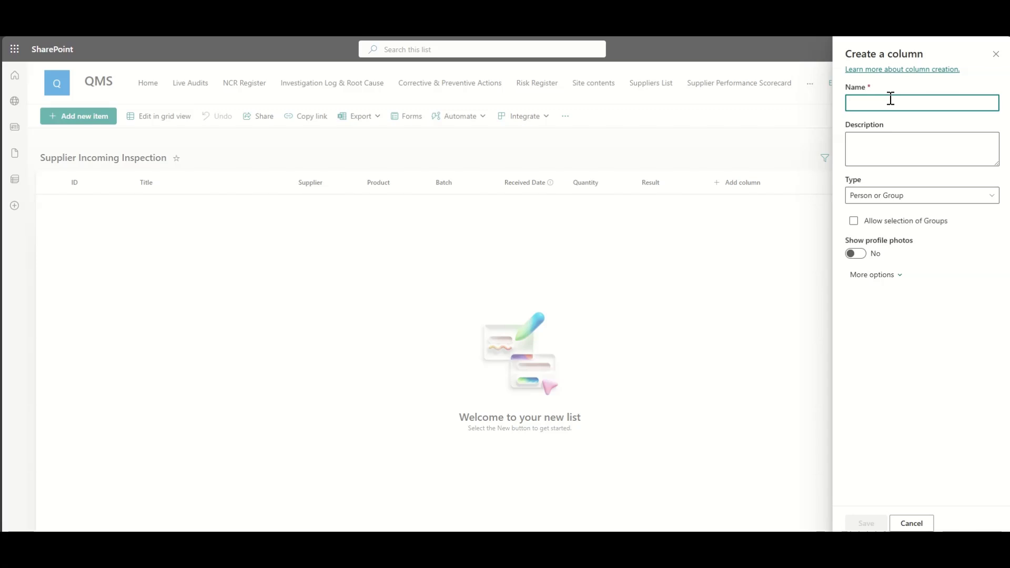
type("Insp")
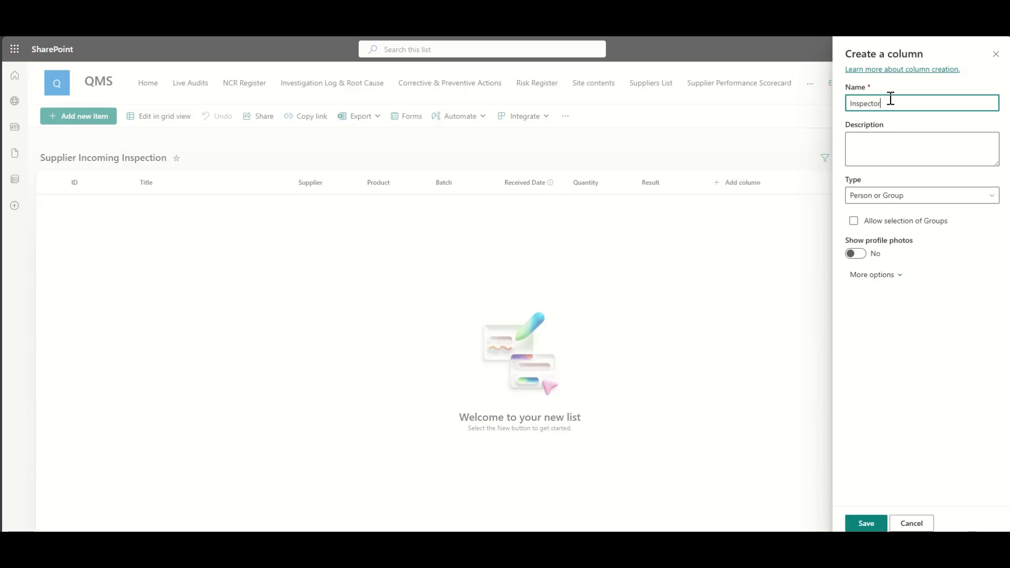
type("ector")
left_click(855, 253)
left_click(864, 522)
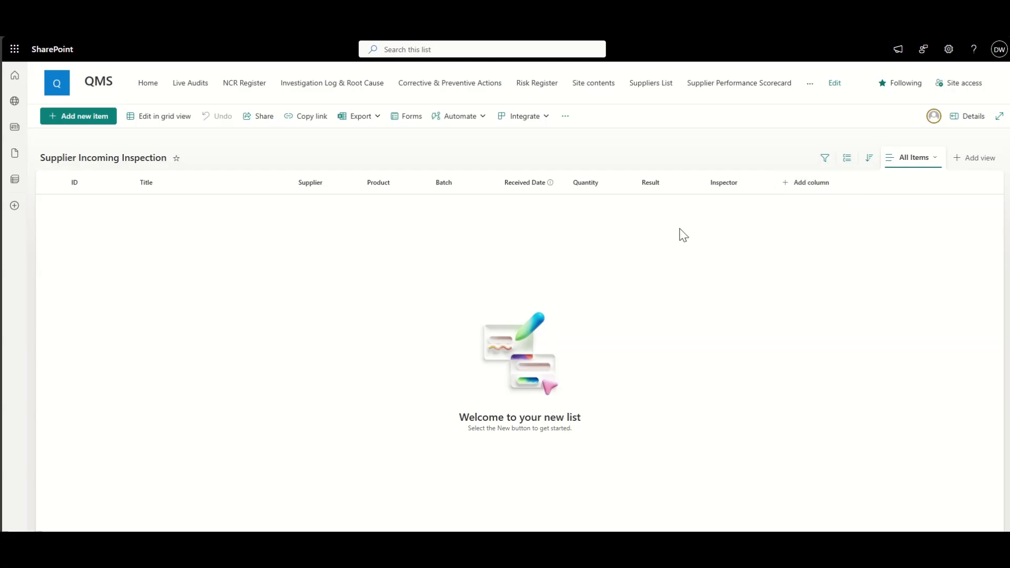
Step: Create a lookup column named NCR Link, sourced from the NCR Register's ID column
left_click(813, 184)
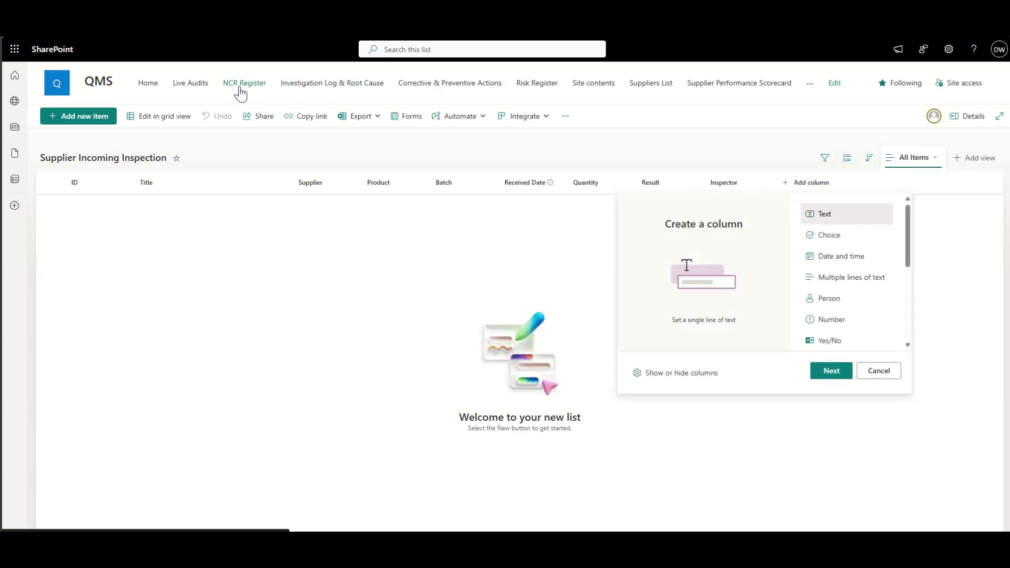
scroll(826, 313, "down", 3)
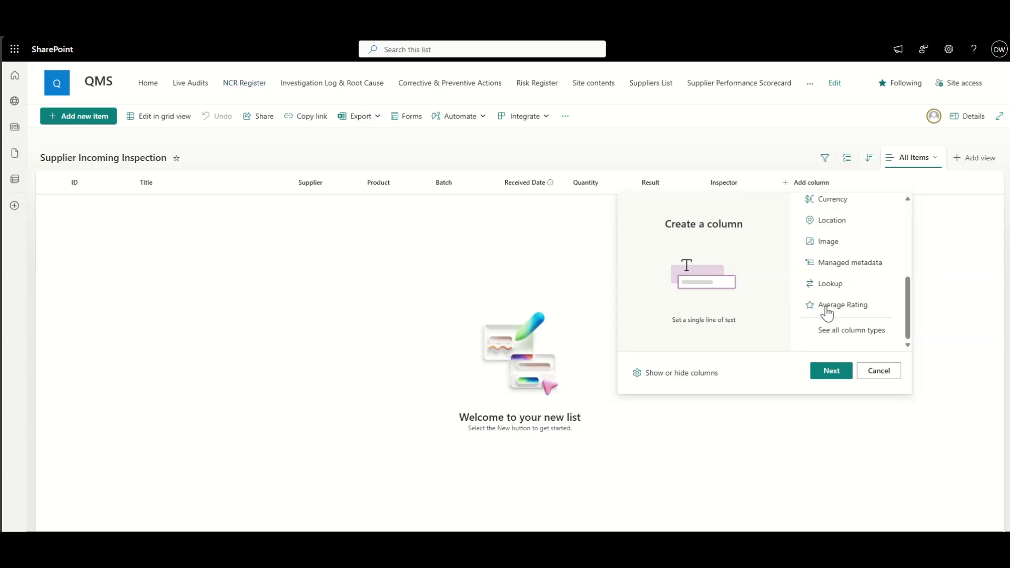
left_click(848, 287)
left_click(845, 371)
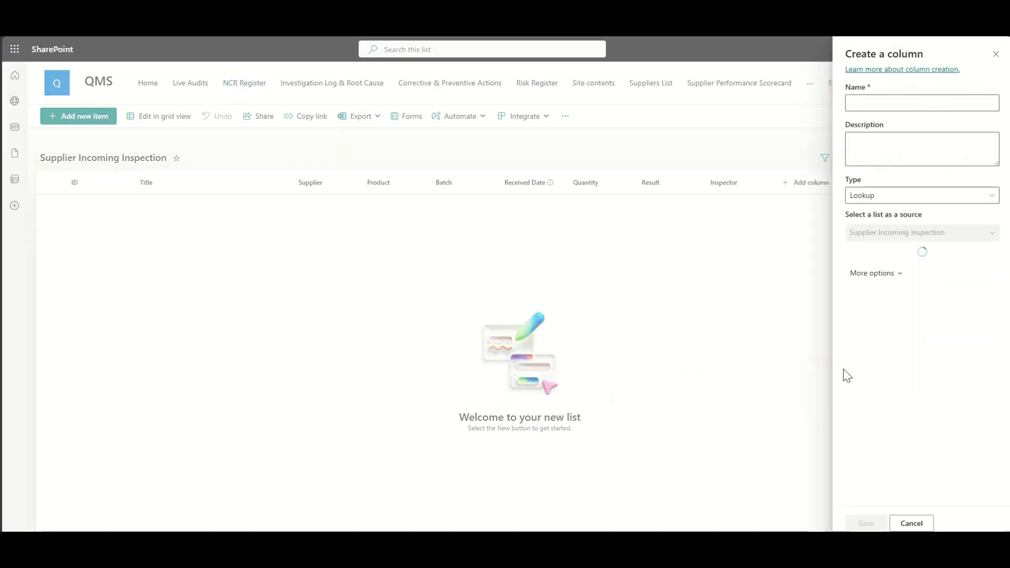
left_click(879, 102)
type("NCR Link")
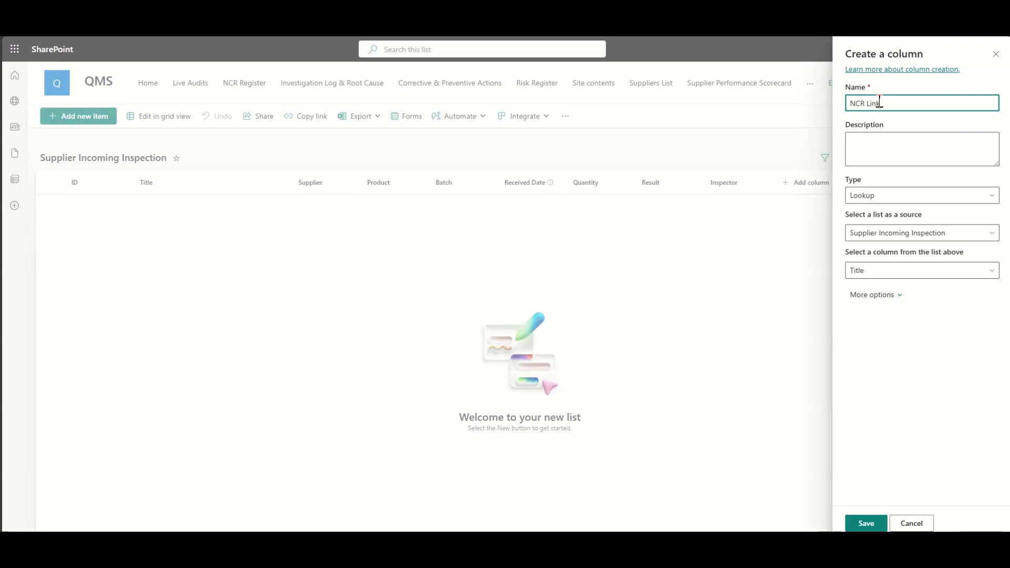
left_click(872, 272)
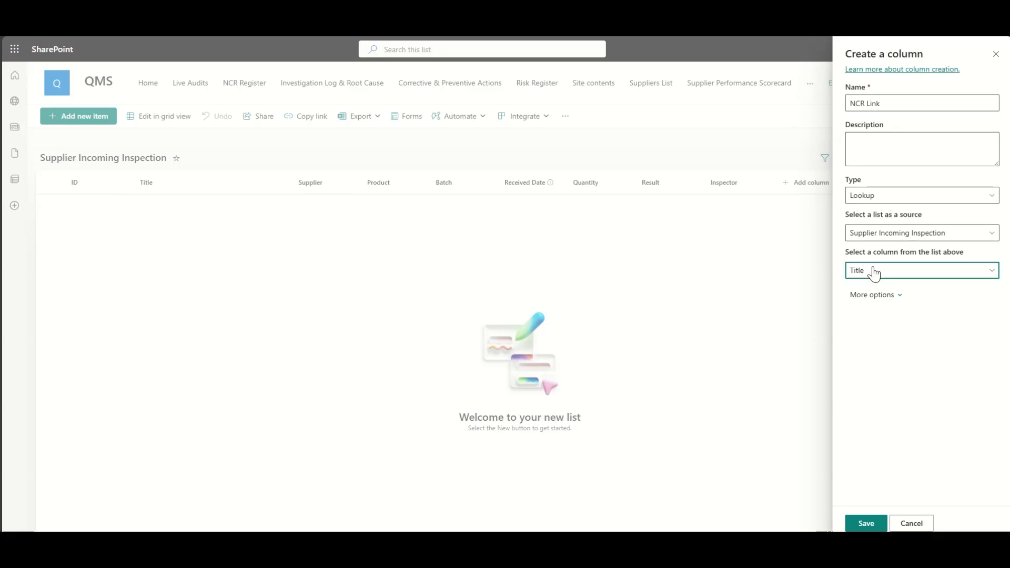
left_click(874, 233)
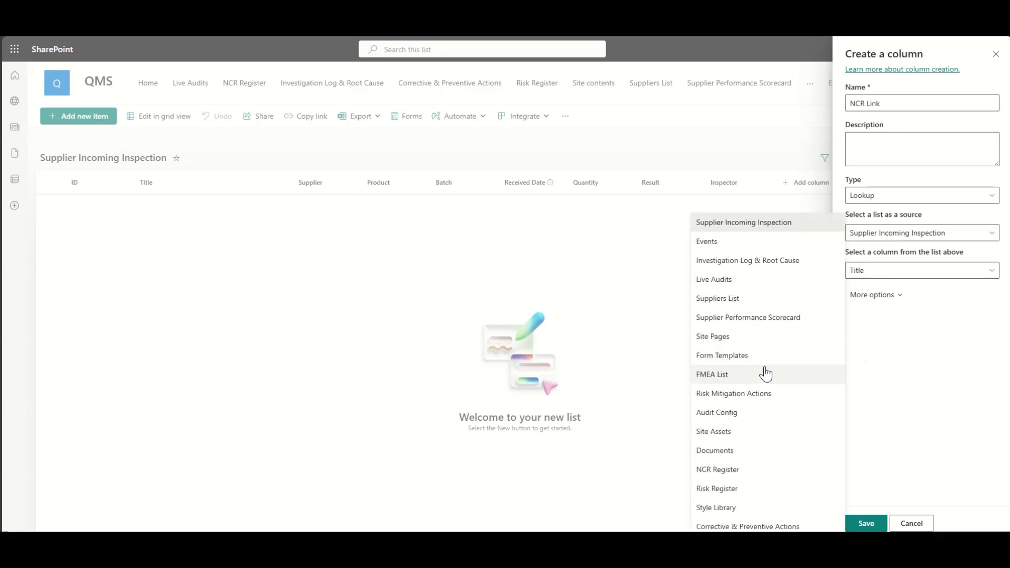
left_click(739, 473)
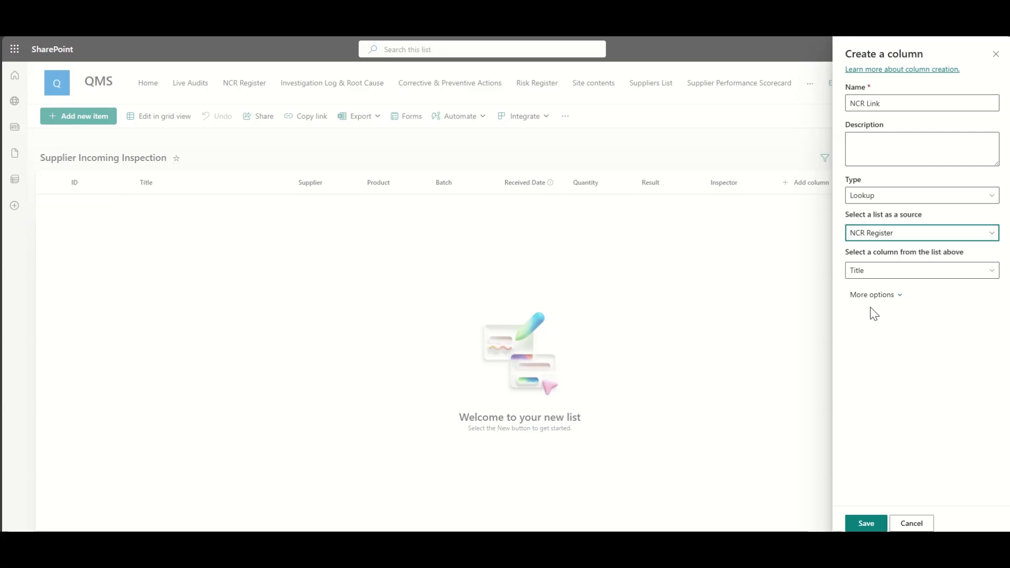
left_click(889, 274)
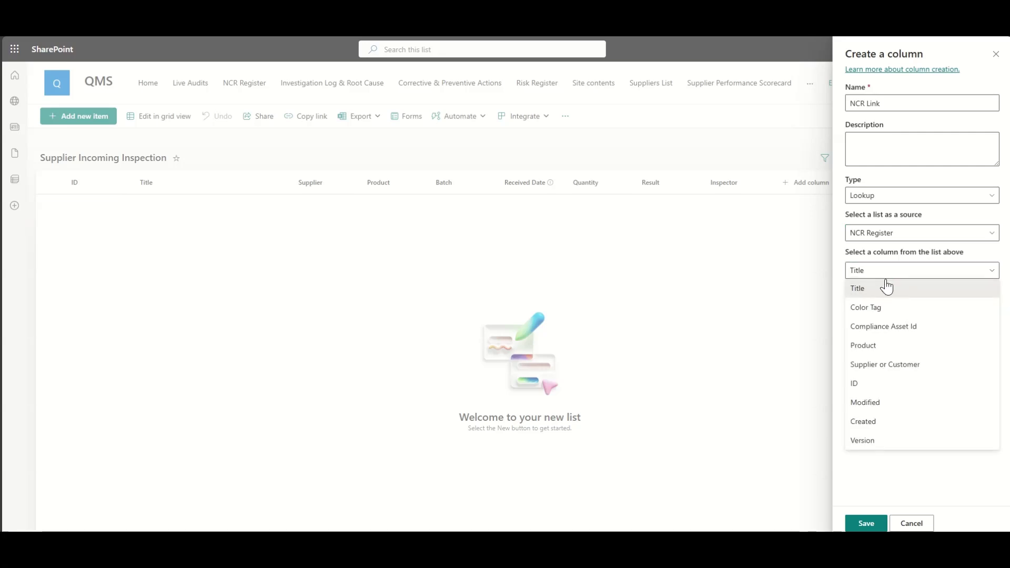
left_click(866, 389)
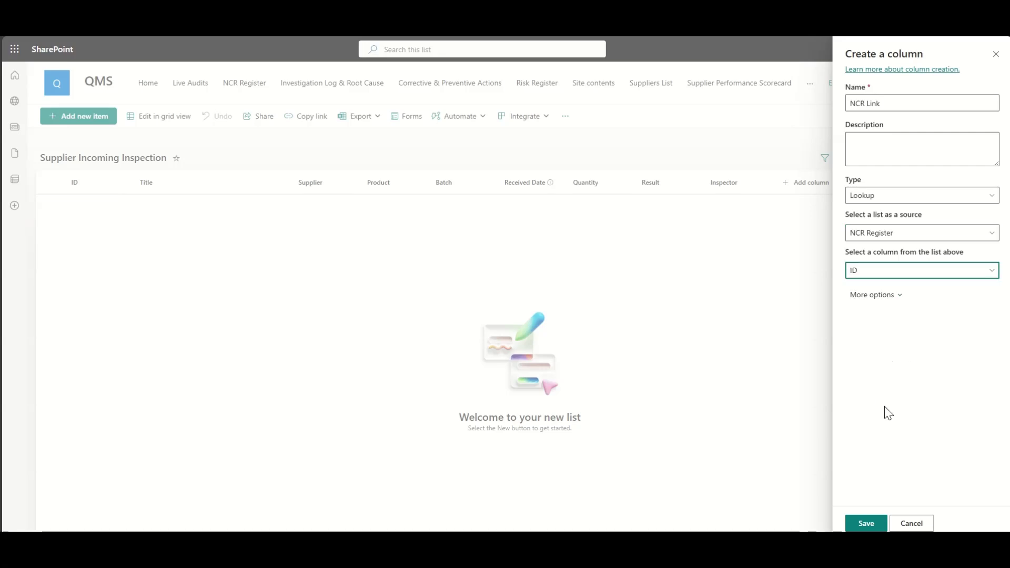
left_click(866, 523)
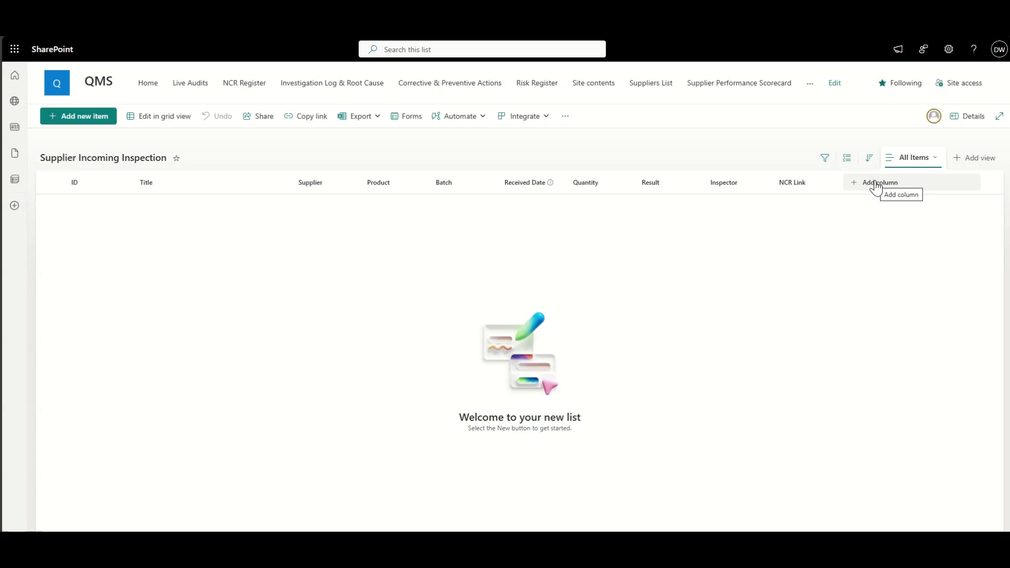
Step: Add a multiple lines of text column named Action
left_click(876, 185)
left_click(900, 283)
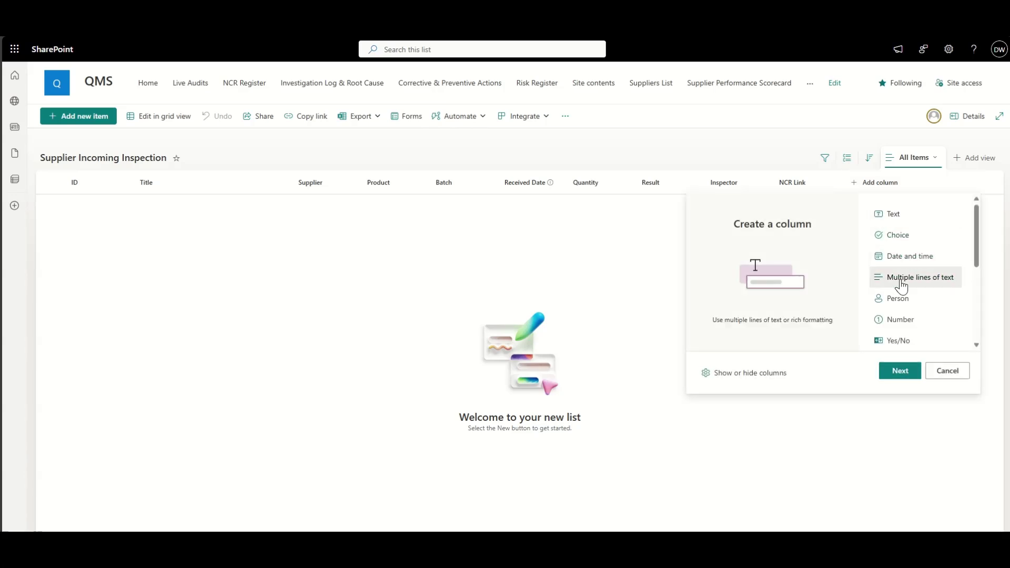
left_click(899, 371)
left_click(894, 103)
type("A")
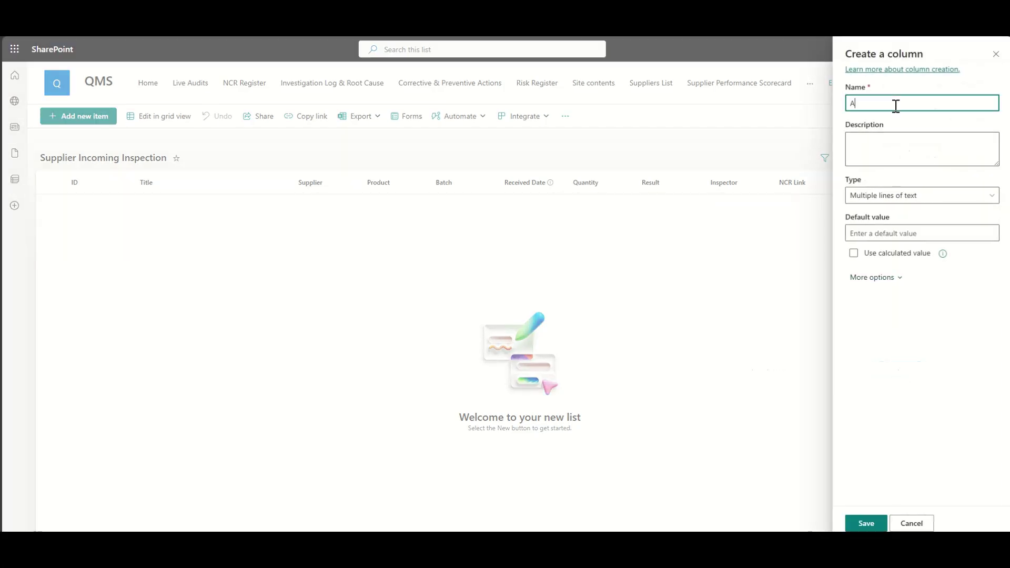
type("ction")
left_click(866, 523)
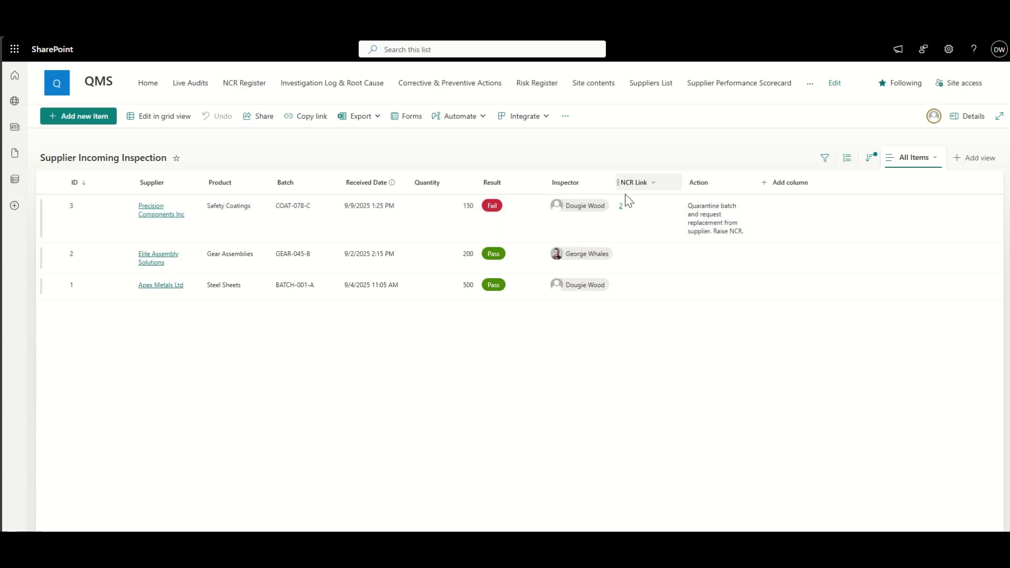
Step: Follow NCR Link 2 in the ID 3 row to the linked NCR Register item
left_click(242, 84)
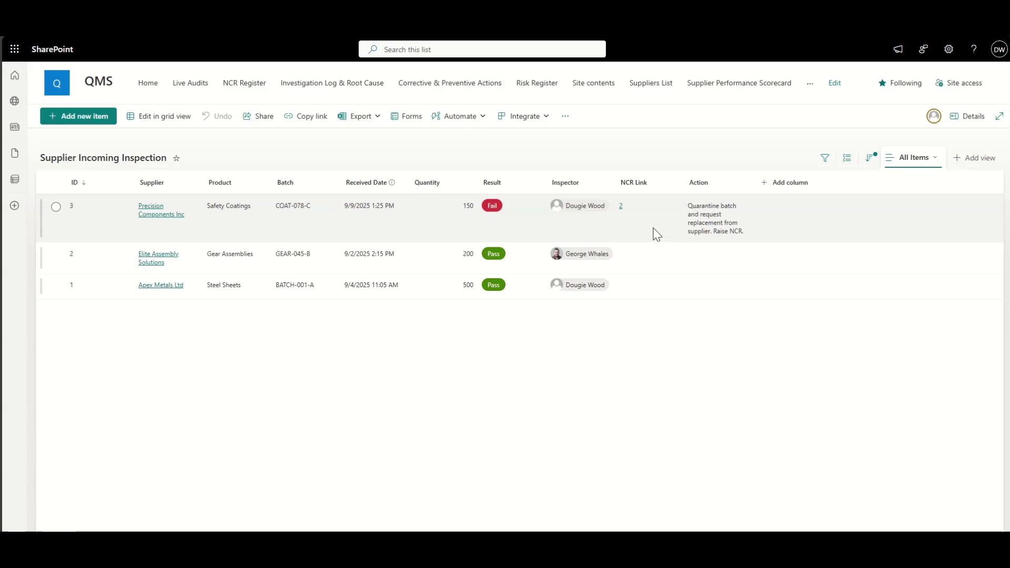
left_click(620, 208)
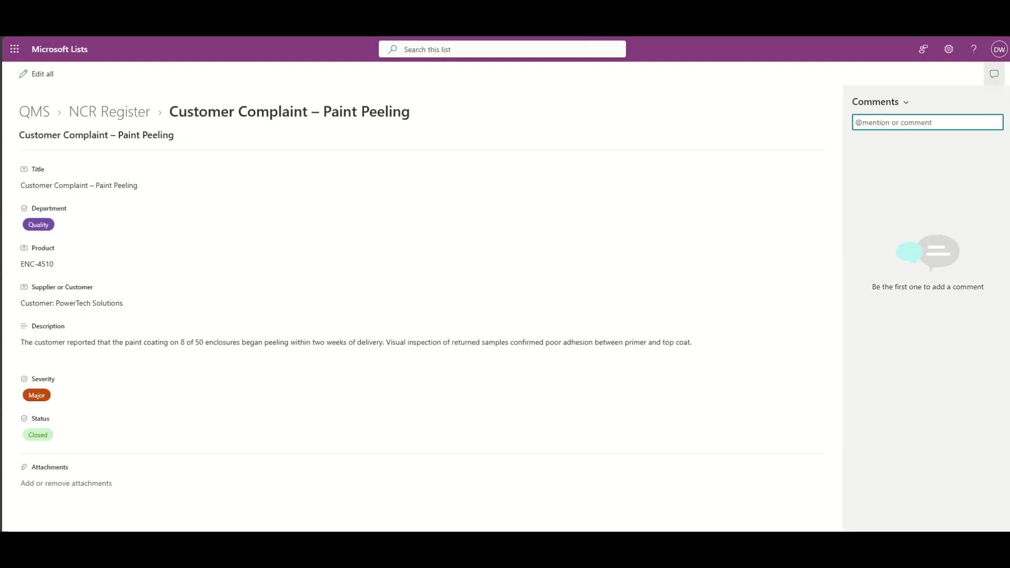
Step: Leave the NCR item and navigate to the QMS site home page
key("ctrl+w")
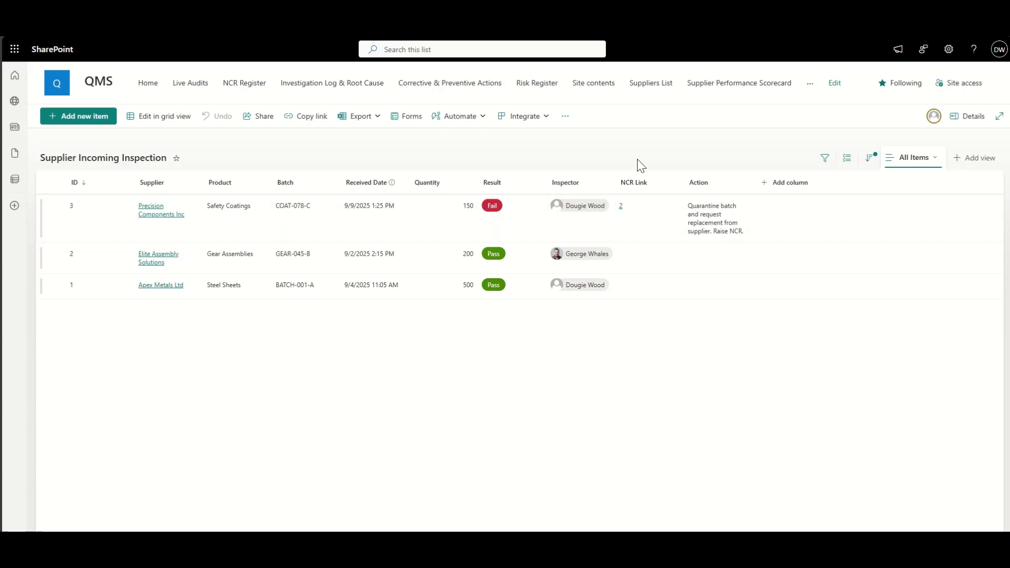
left_click(105, 90)
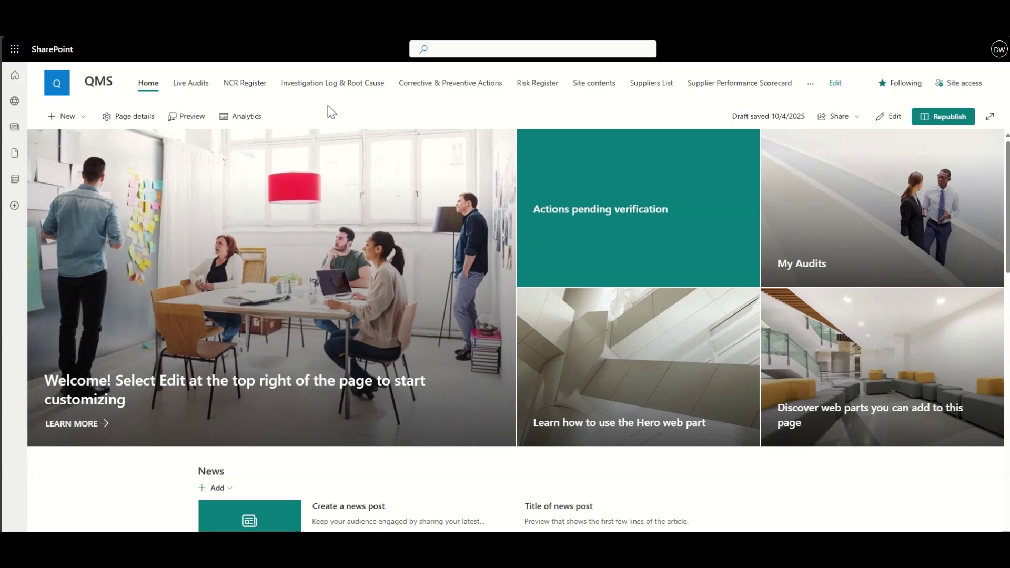
Step: Create a new page from the QMS home page's + New menu to show the Pages template gallery
left_click(71, 118)
left_click(82, 199)
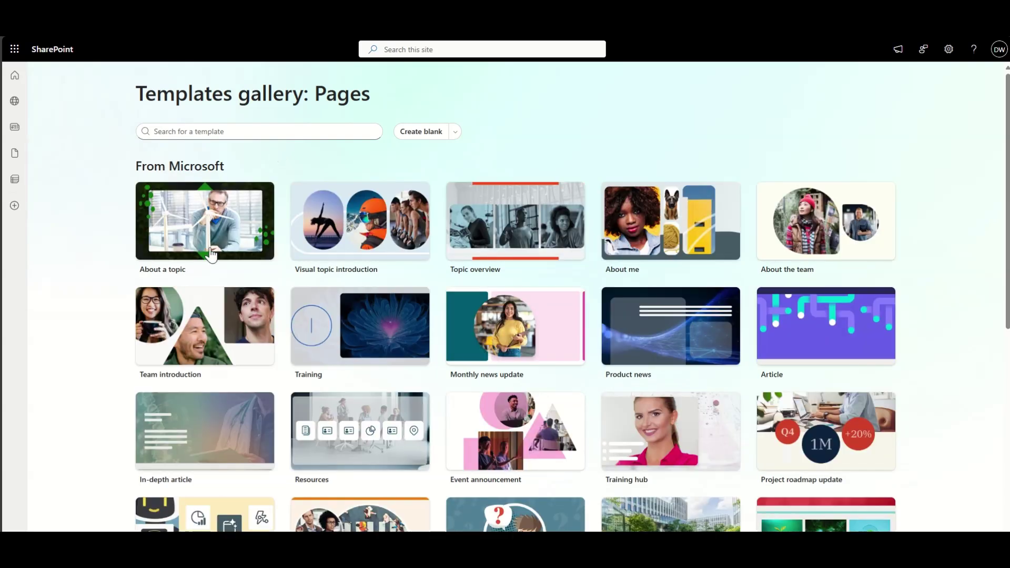
scroll(211, 255, "down", 5)
scroll(211, 255, "up", 5)
Step: Start from a blank page and title it 'Supplier Management'
left_click(421, 137)
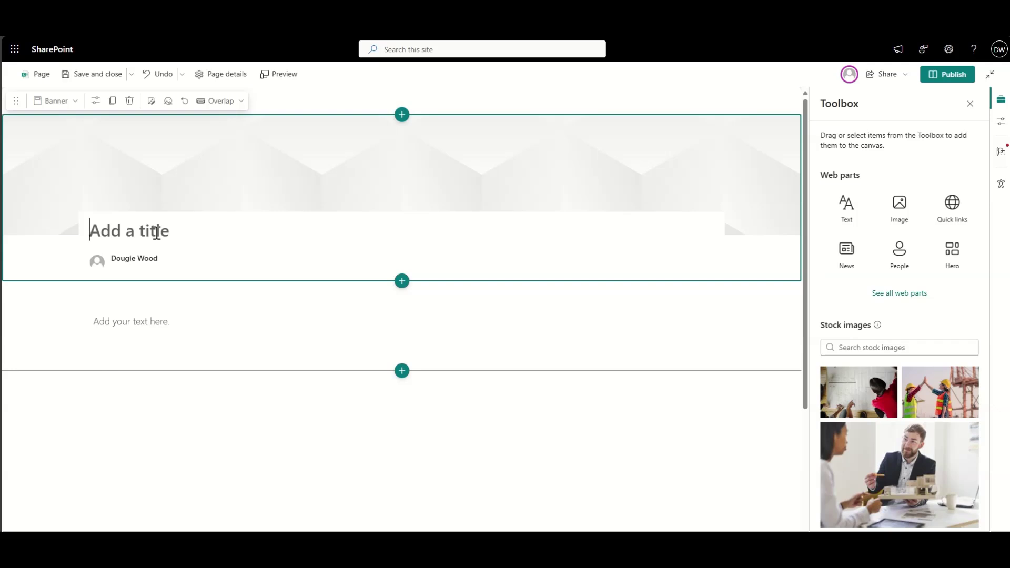
type("Supplier M")
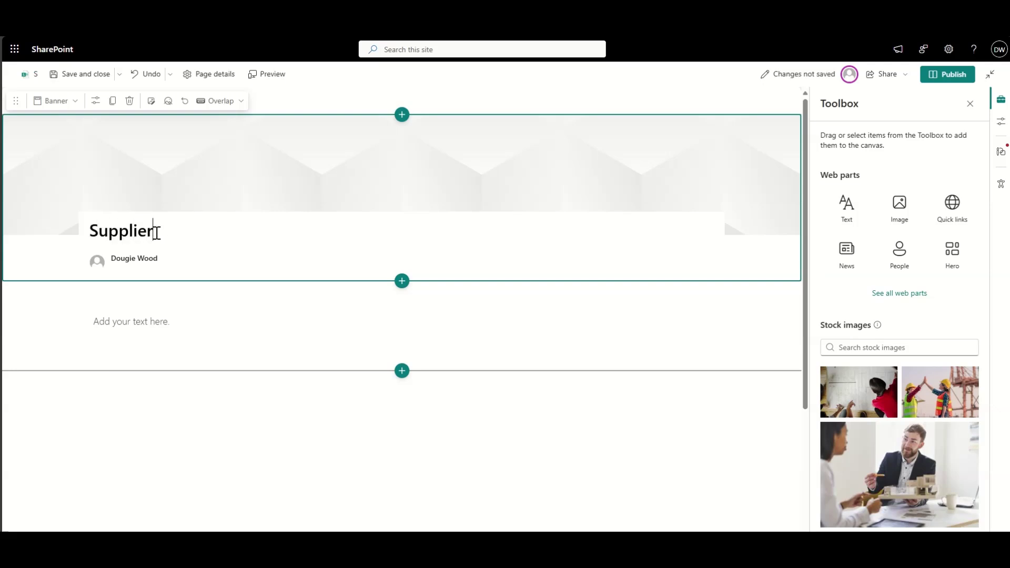
type("anagement")
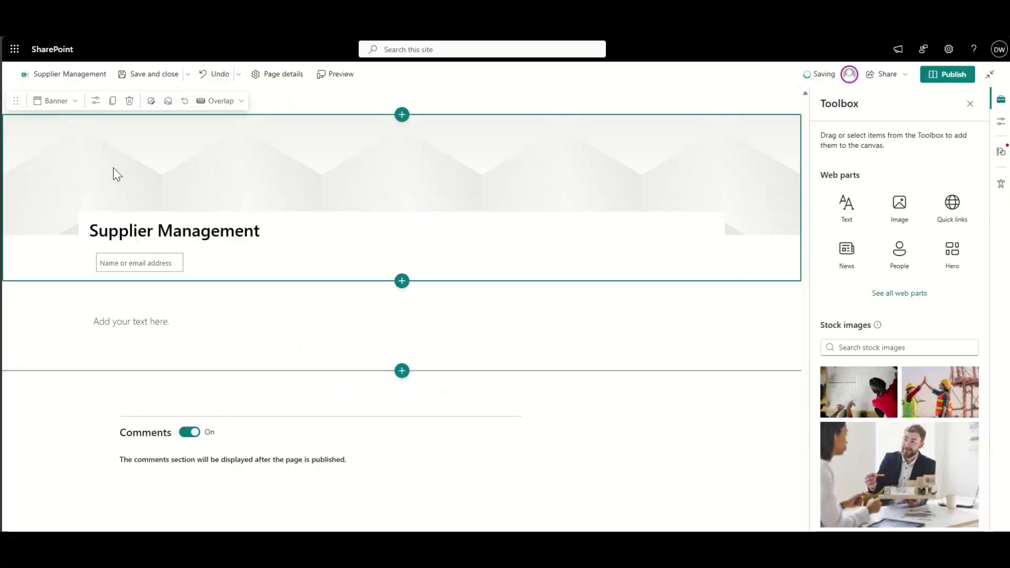
Step: Undo the accidental banner removal and set the title area to the Plain layout
left_click(66, 103)
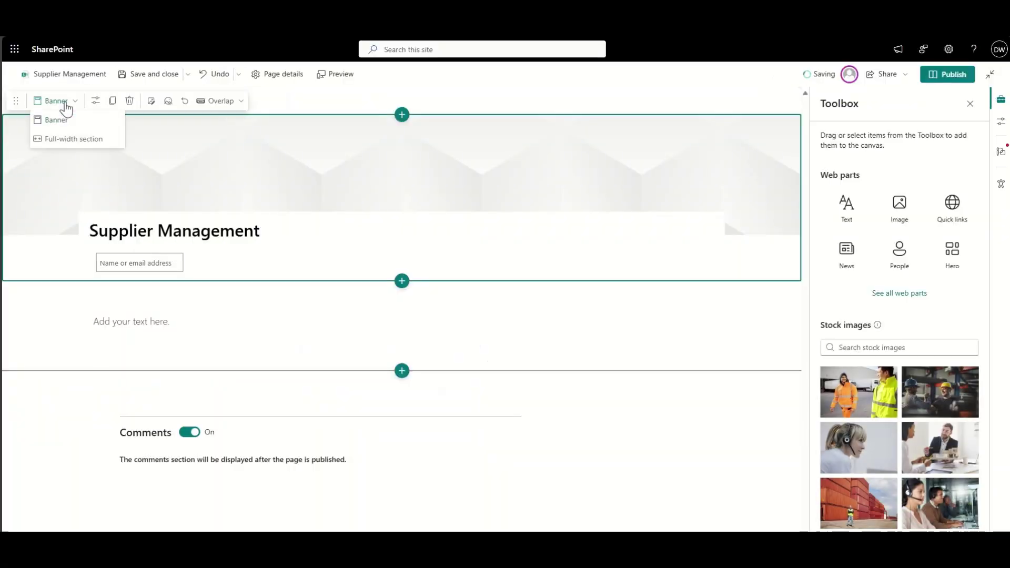
left_click(202, 177)
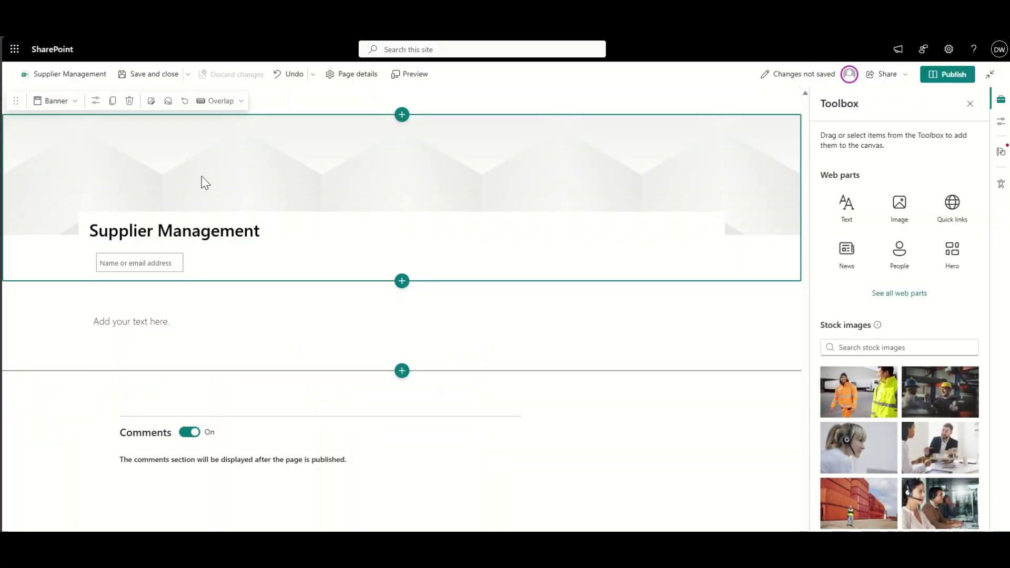
left_click(129, 100)
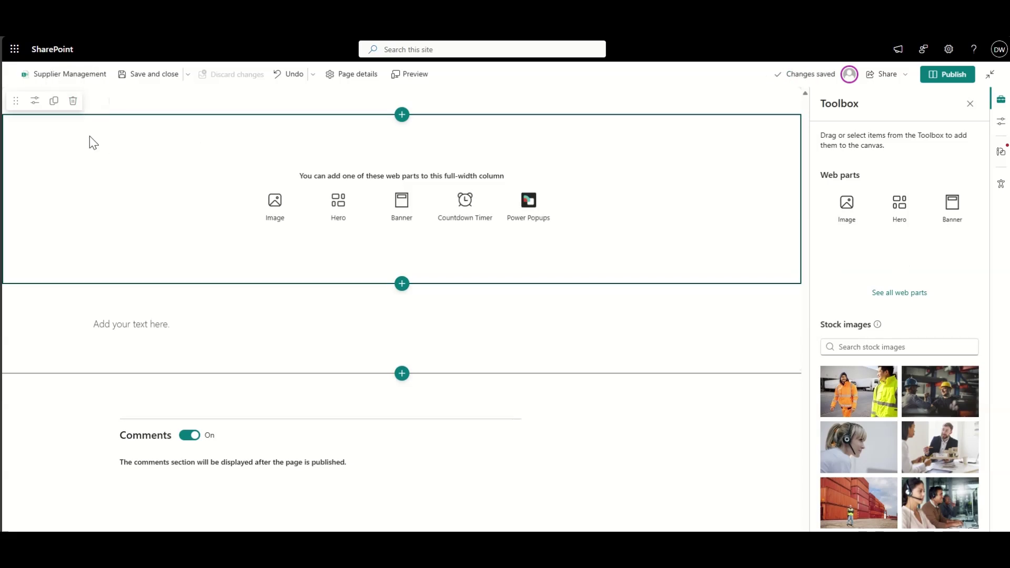
key("ctrl+z")
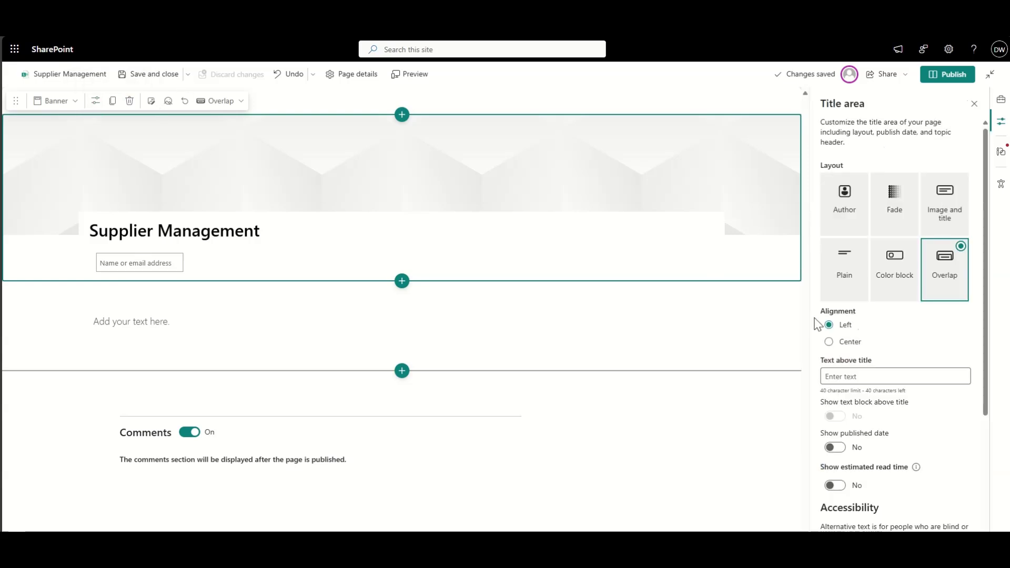
left_click(845, 260)
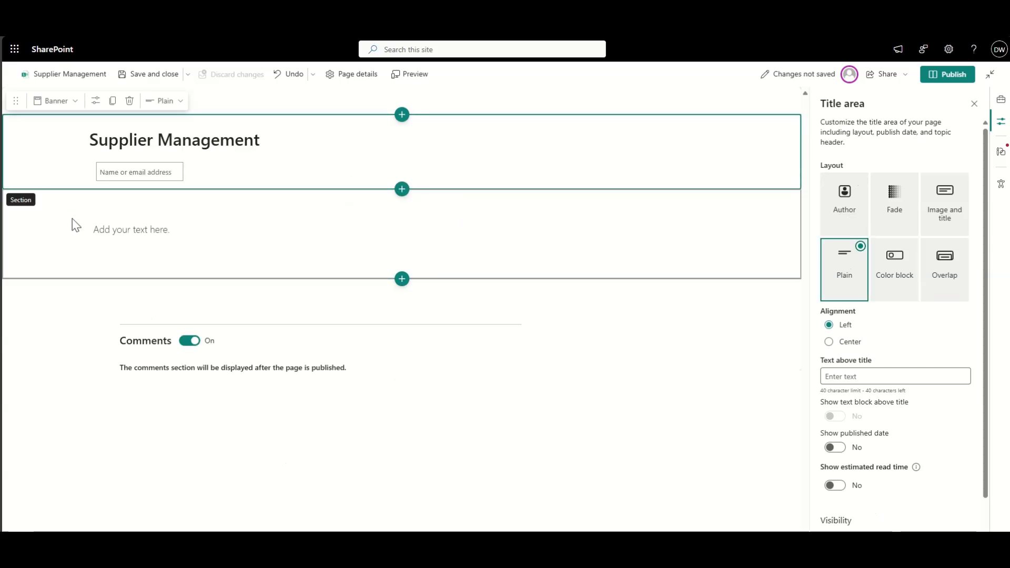
left_click(119, 221)
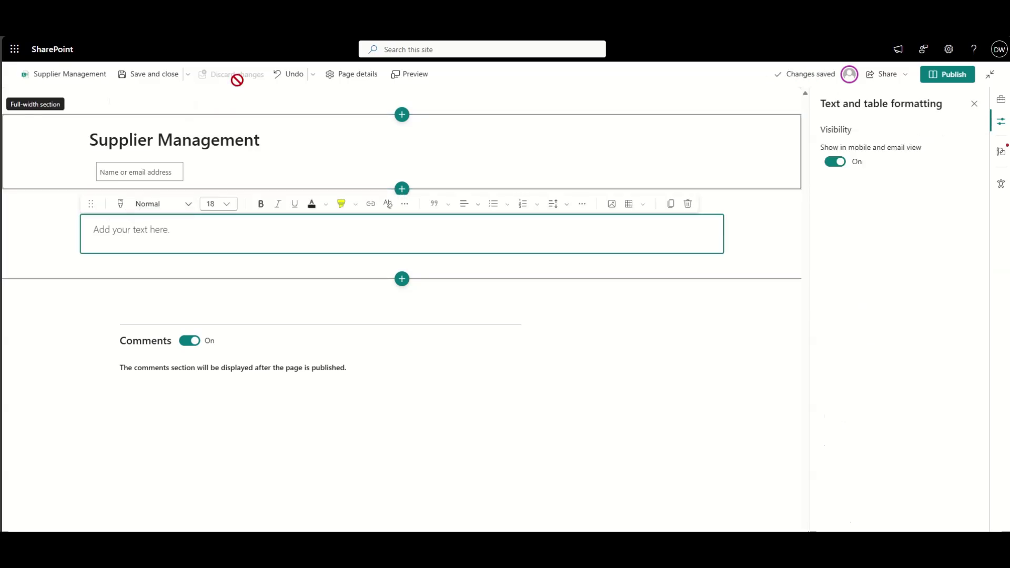
left_click(402, 261)
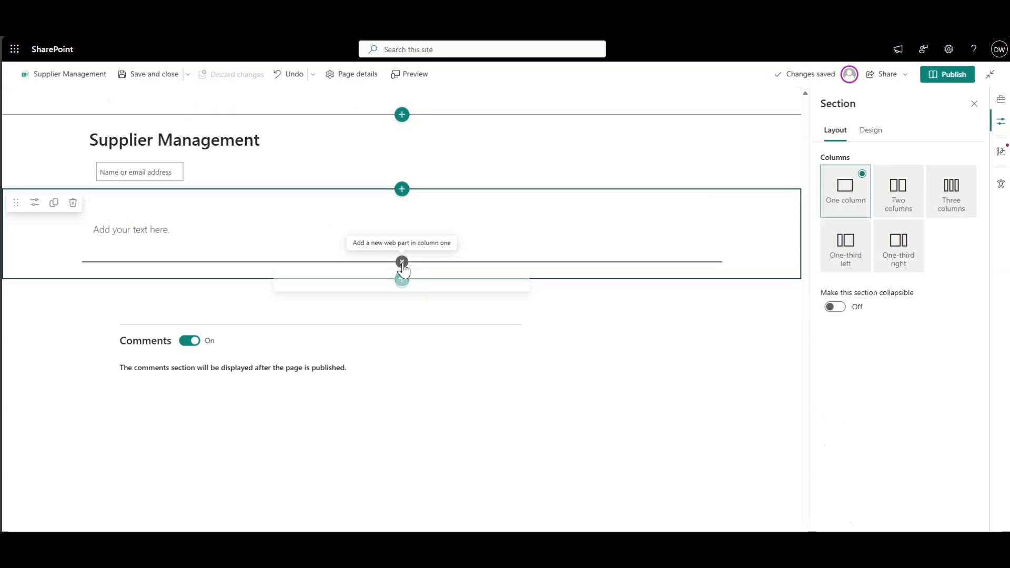
Step: Insert a List web part below the text block showing the Suppliers List
type("l")
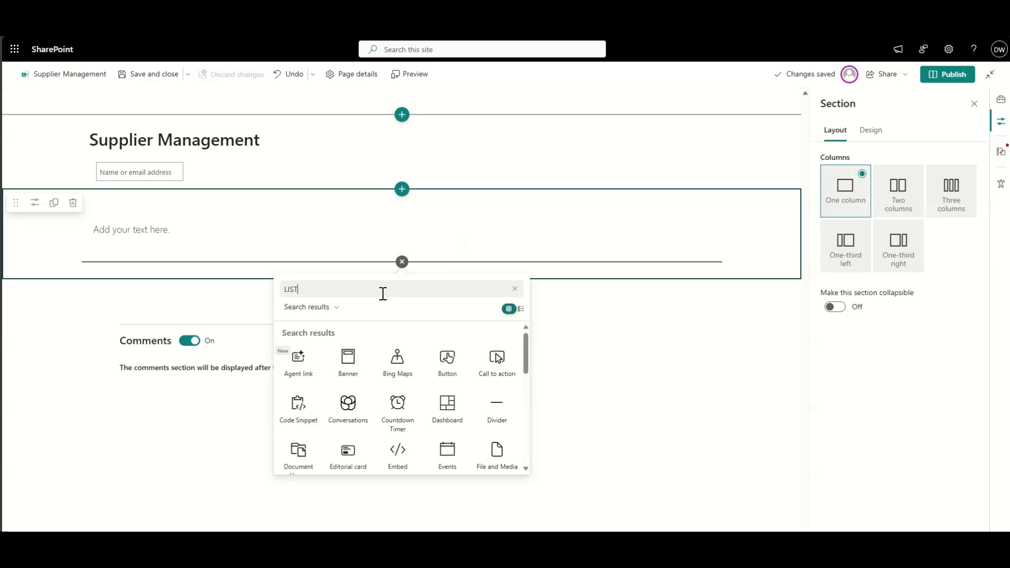
type("IST")
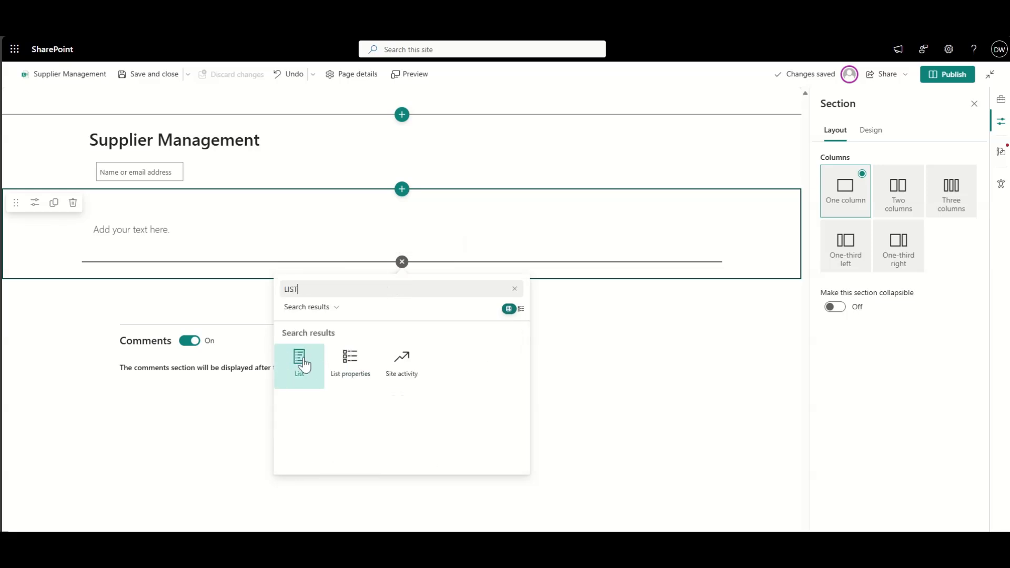
left_click(303, 362)
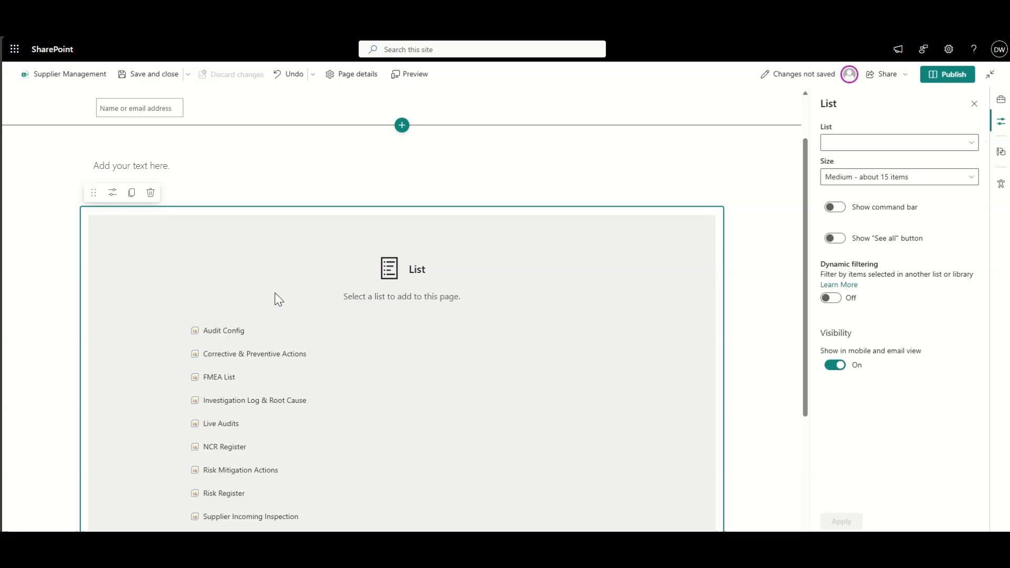
scroll(257, 361, "down", 1)
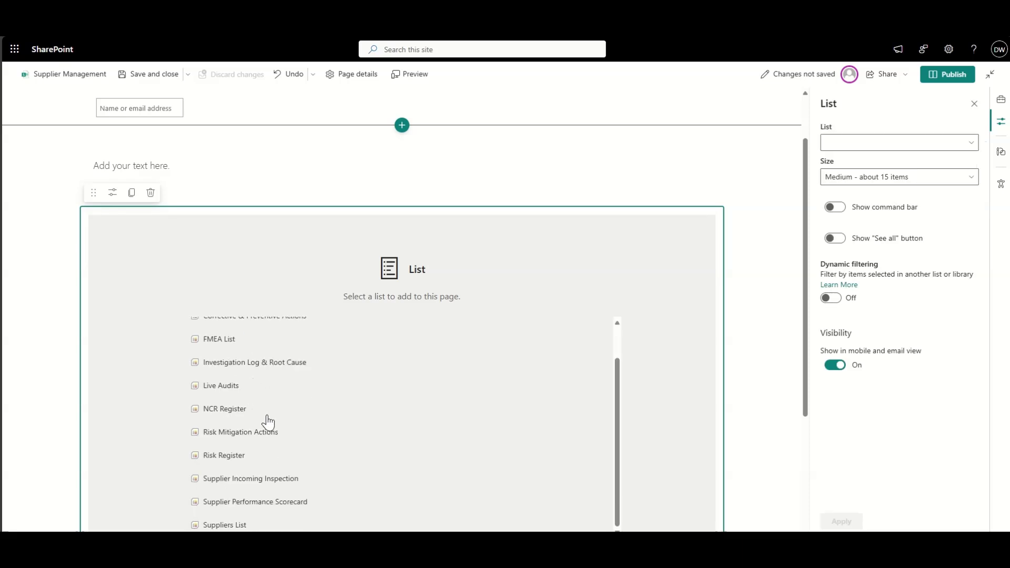
scroll(268, 422, "down", 1)
left_click(231, 454)
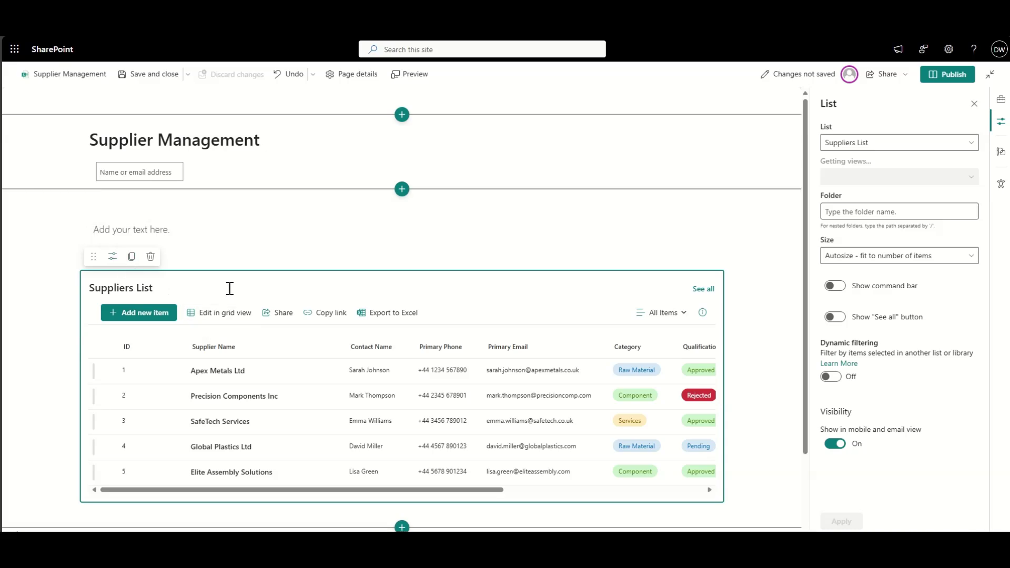
Step: Insert a List properties web part beneath the Suppliers List web part
scroll(247, 294, "down", 2)
left_click(402, 417)
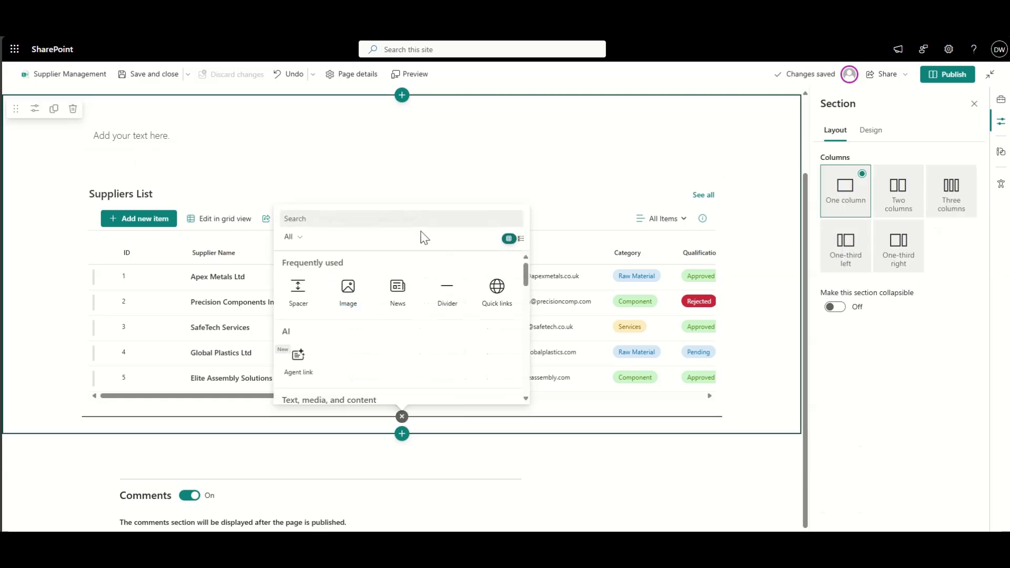
type("LIST")
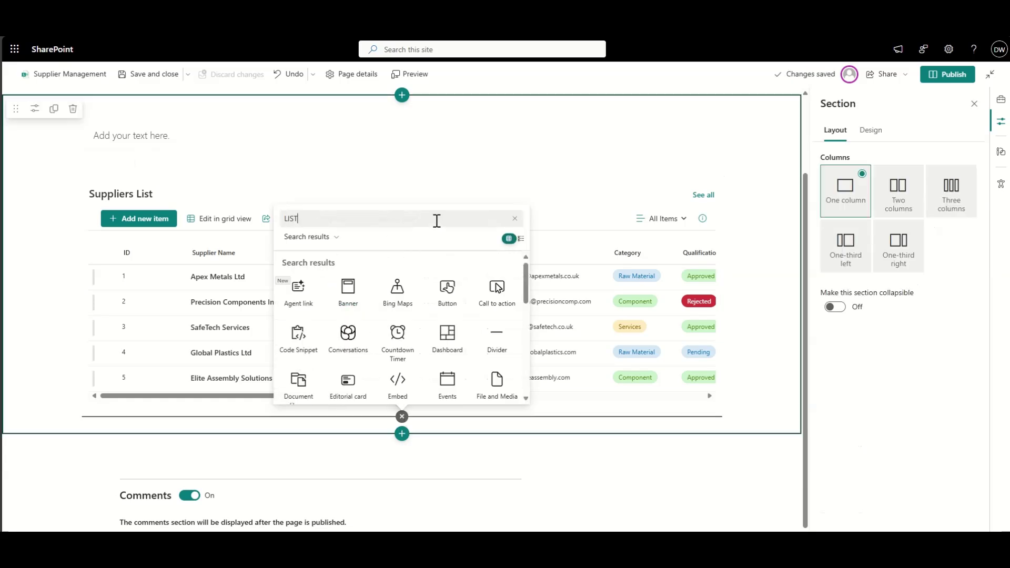
left_click(347, 301)
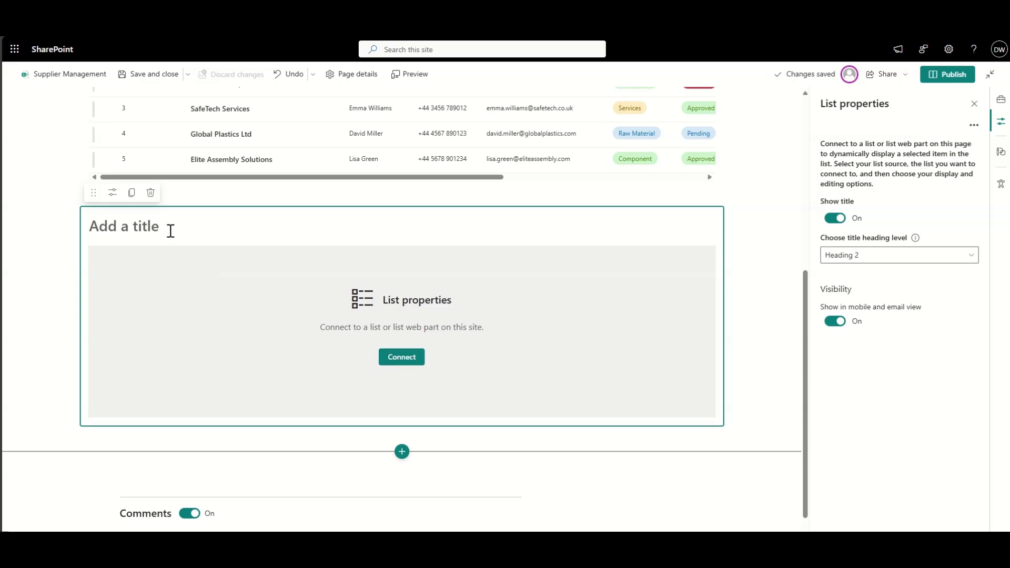
left_click(402, 435)
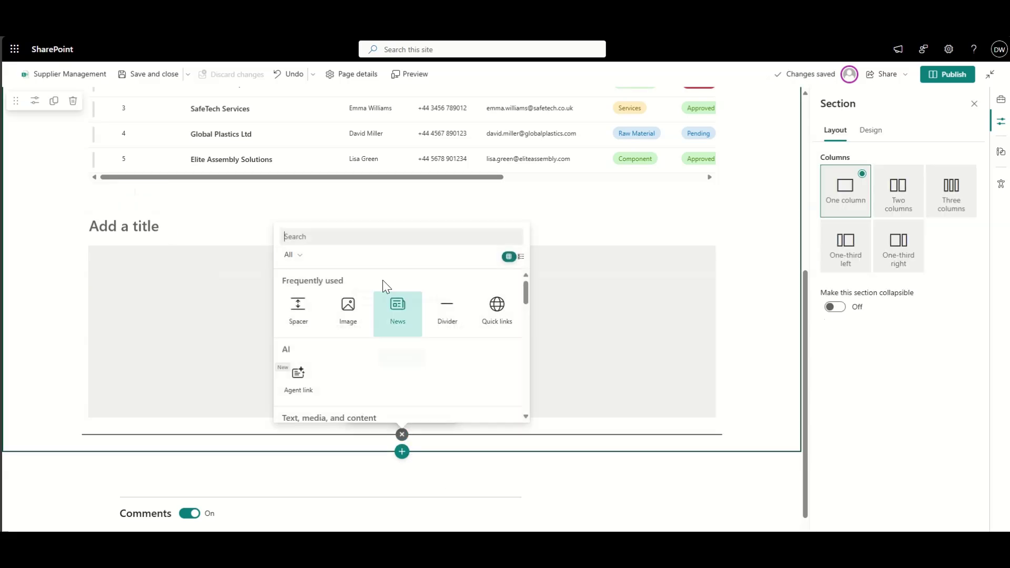
Step: Add a List web part showing the Supplier Performance Scorecard beneath List properties
type("LIS")
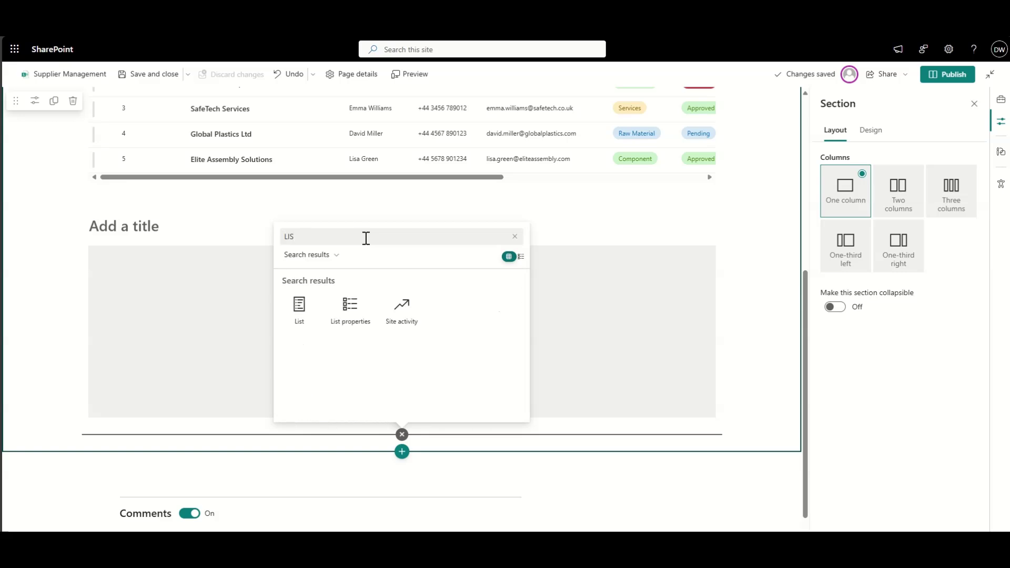
left_click(297, 315)
scroll(334, 363, "down", 2)
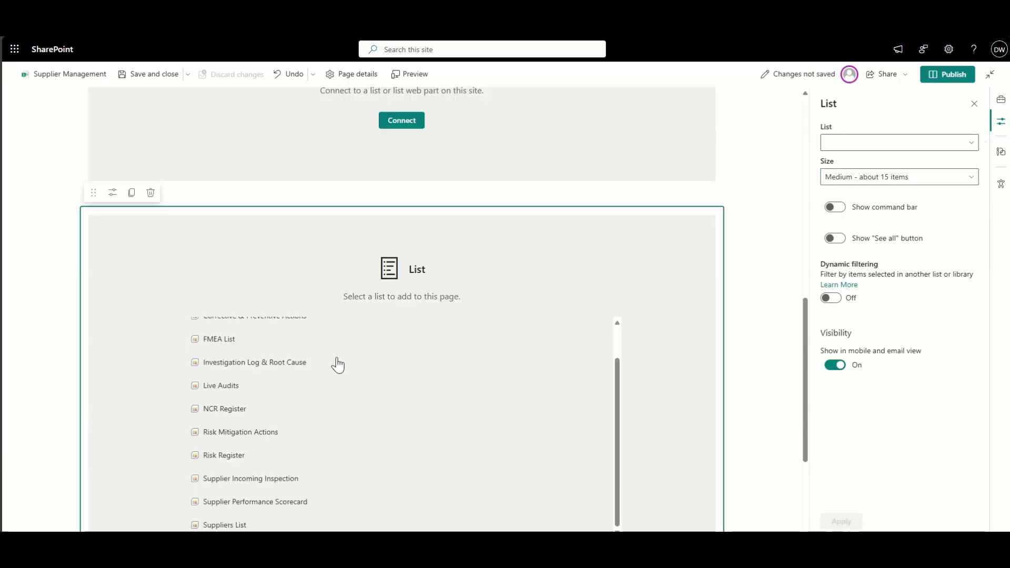
left_click(270, 505)
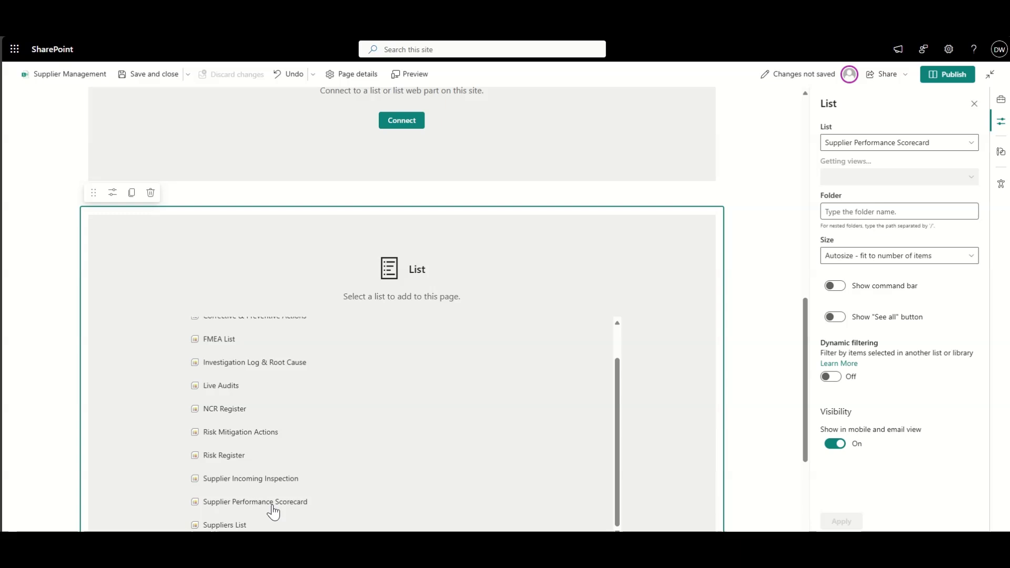
Step: Add a third List web part below the scorecard showing the Supplier Incoming Inspection list
scroll(328, 381, "down", 3)
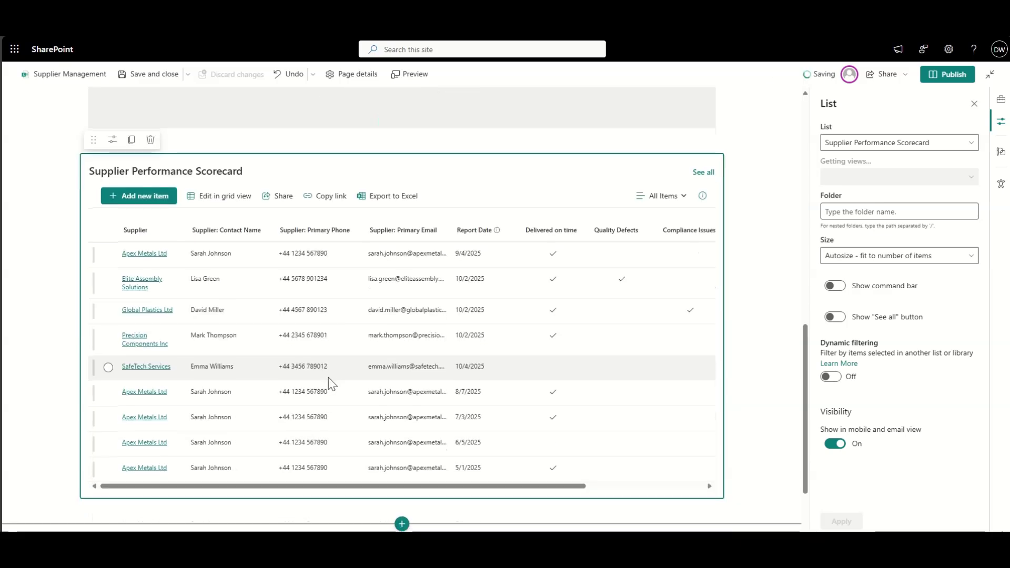
scroll(427, 406, "down", 2)
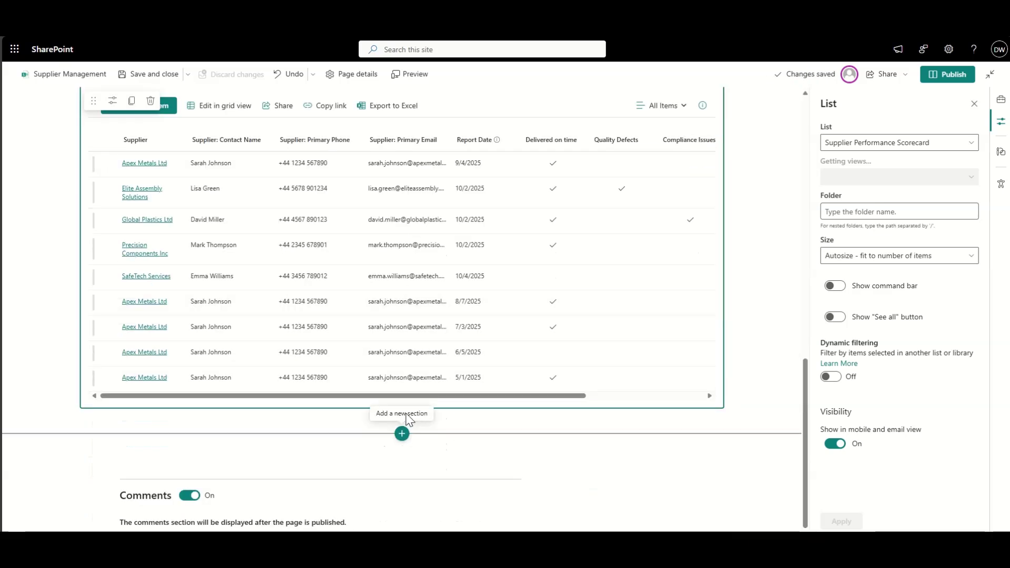
left_click(371, 418)
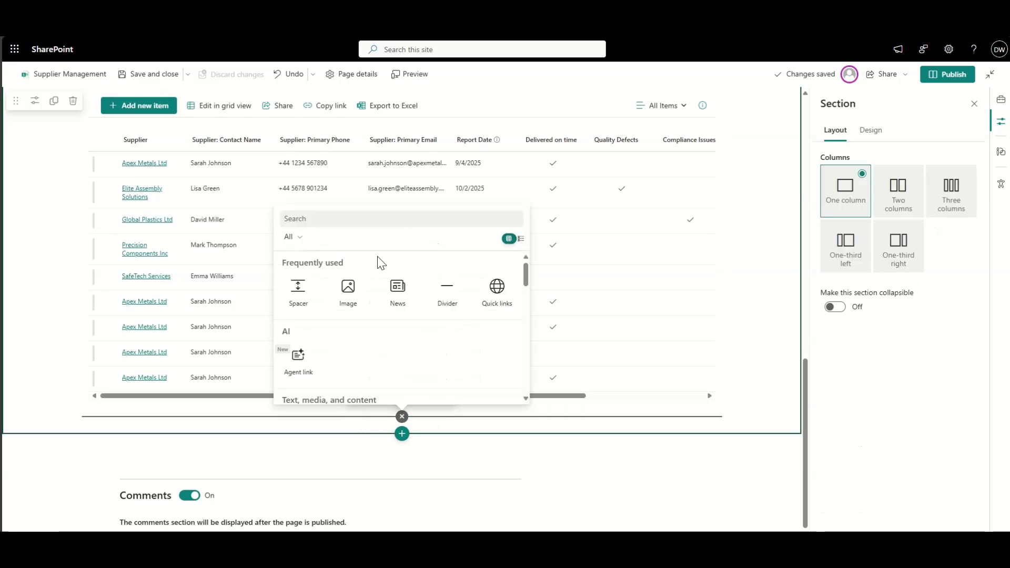
type("LIS")
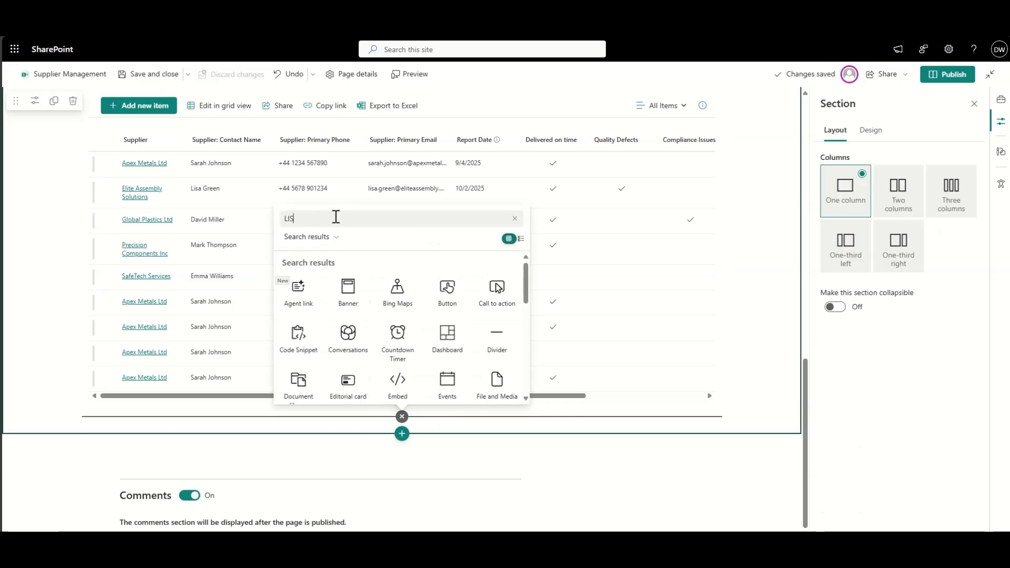
left_click(299, 287)
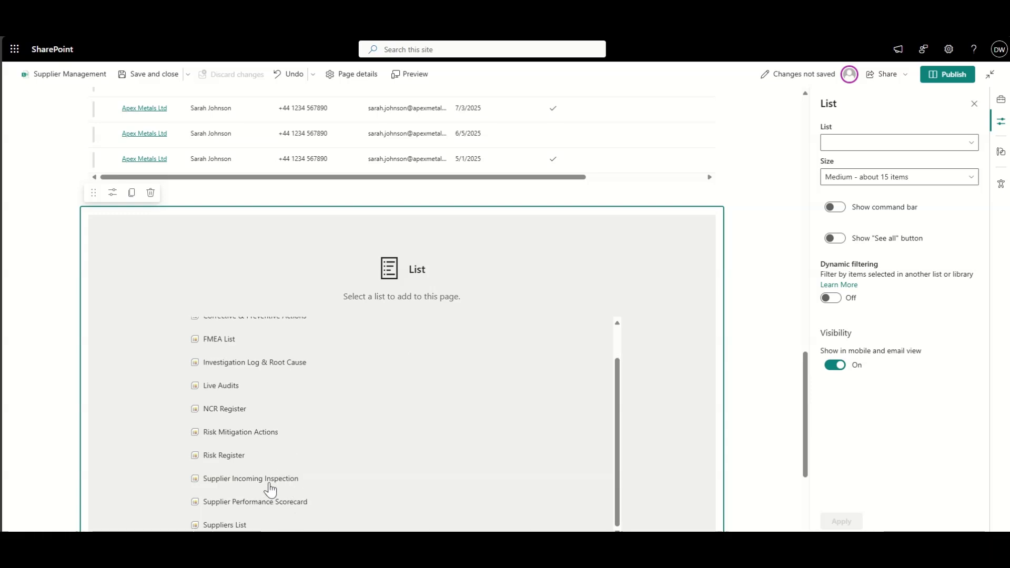
left_click(257, 479)
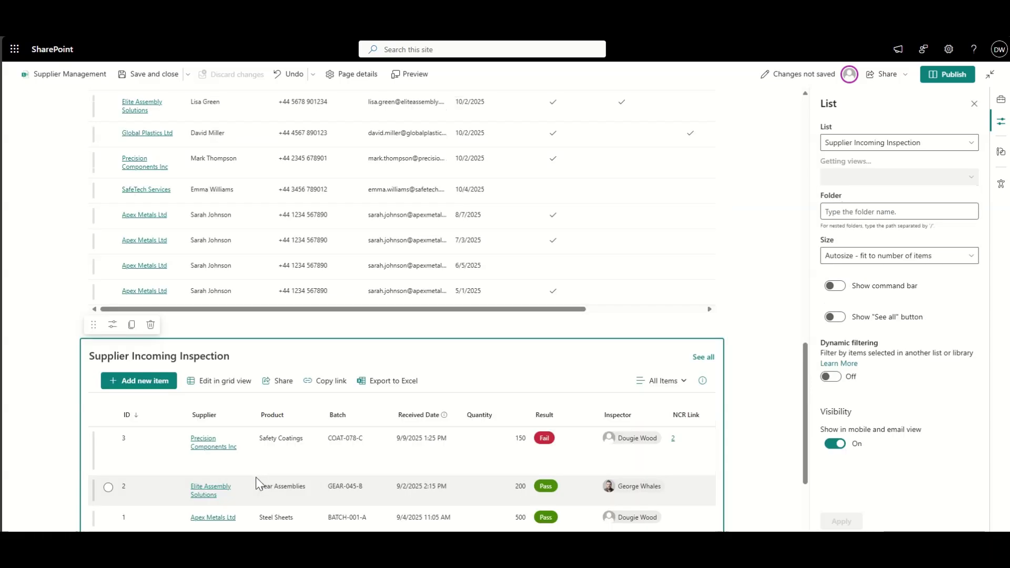
left_click(35, 371)
scroll(36, 371, "up", 10)
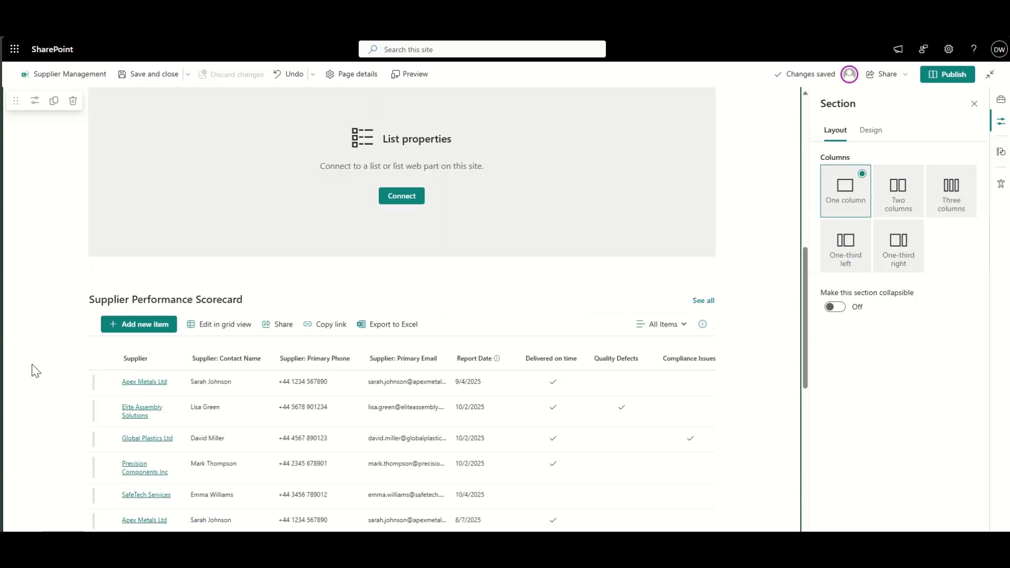
Step: Publish the Supplier Management page and dismiss the 'Help others find your page' panel
scroll(36, 371, "up", 1)
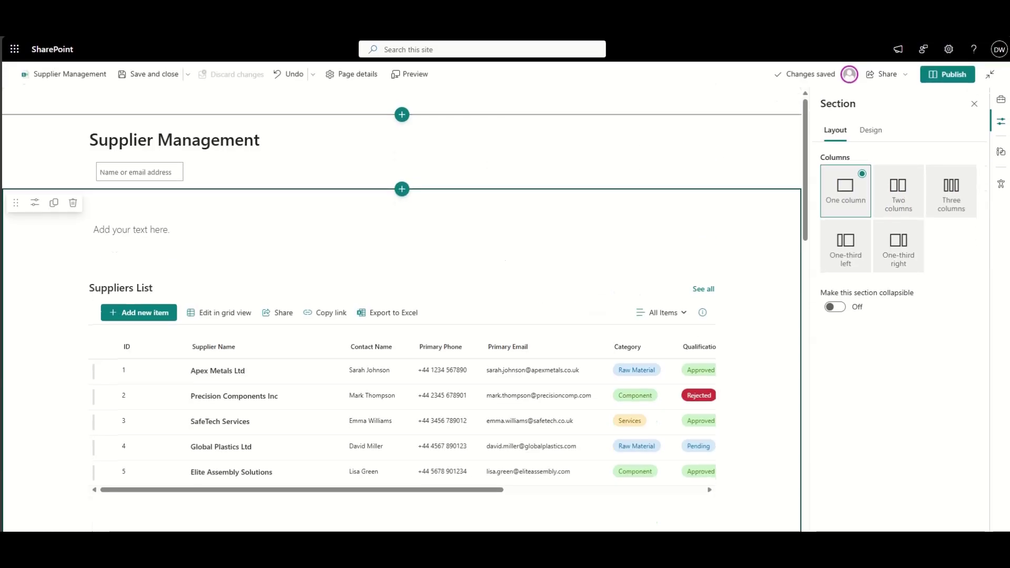
left_click(945, 75)
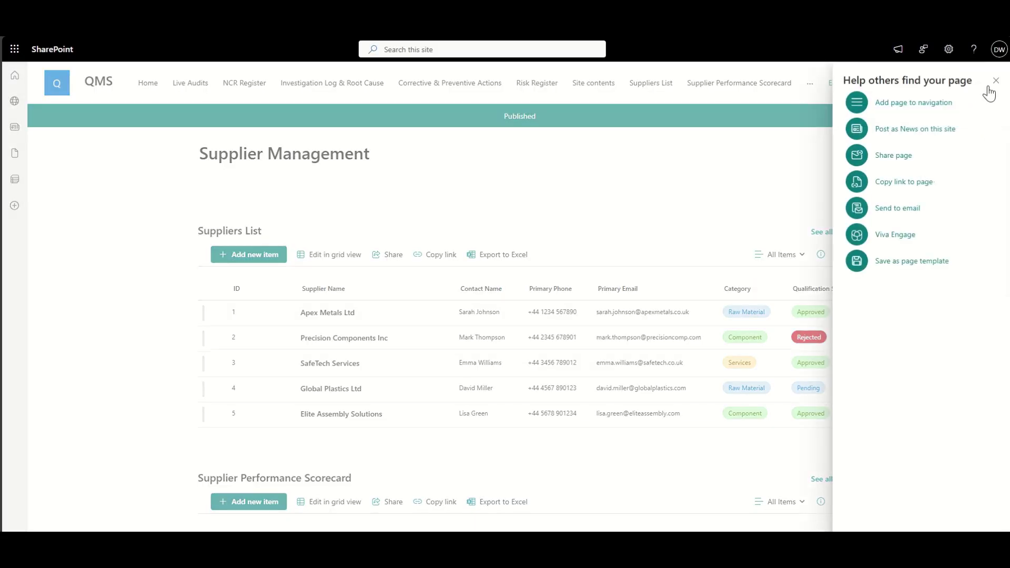
left_click(994, 81)
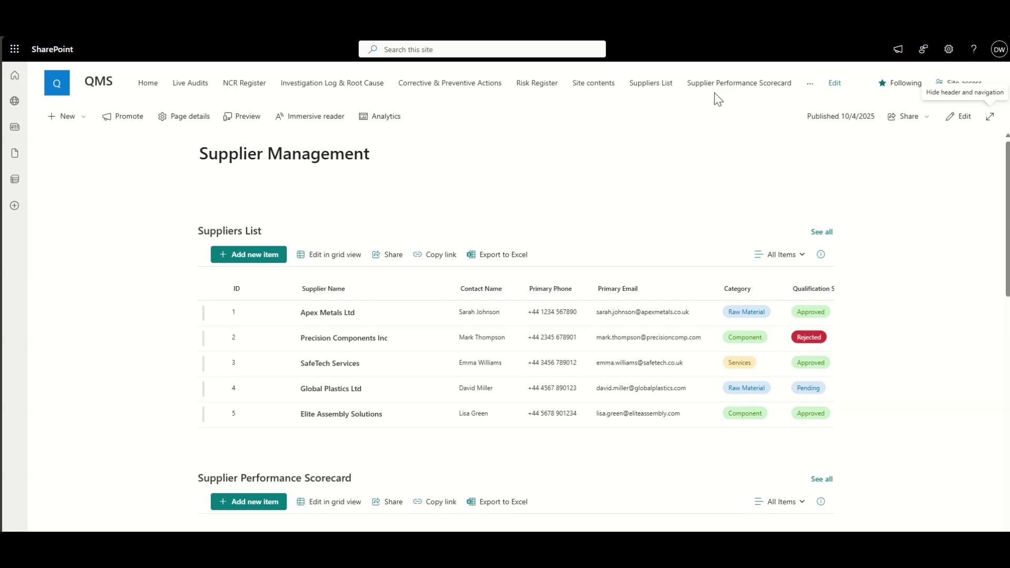
Step: Expand the site navigation overflow and scroll through the three published supplier lists
left_click(810, 85)
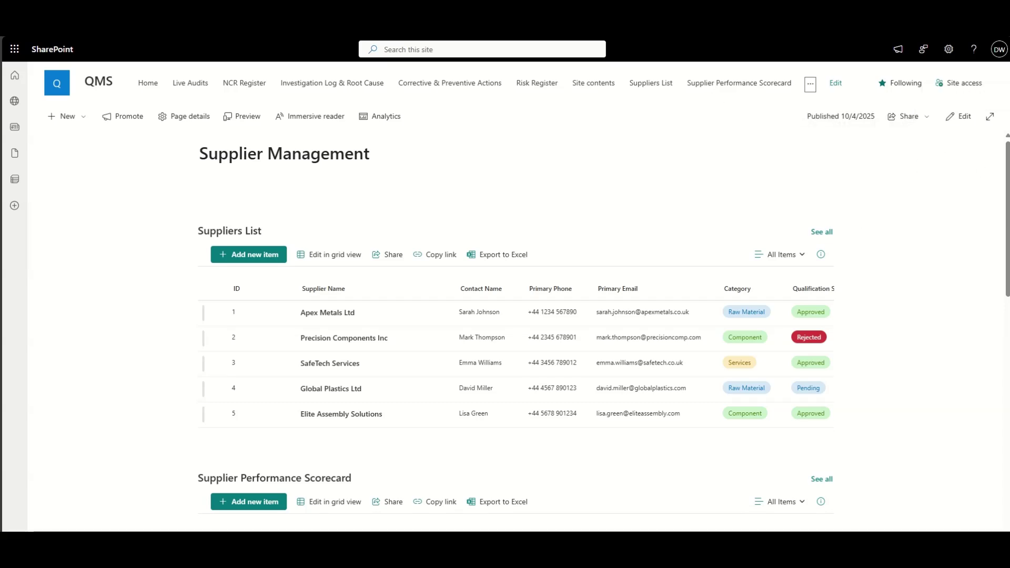
scroll(920, 370, "down", 1)
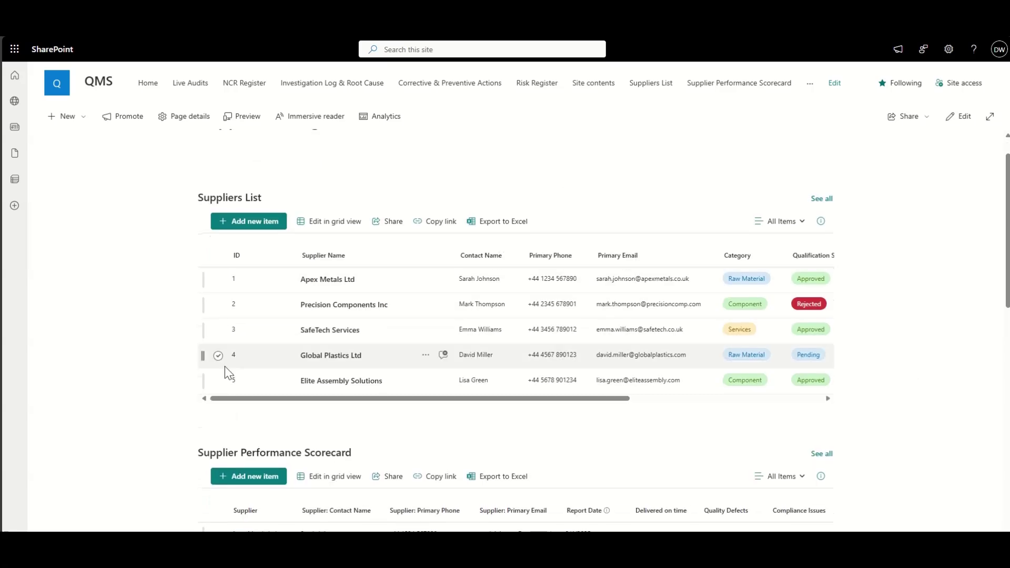
scroll(160, 333, "down", 5)
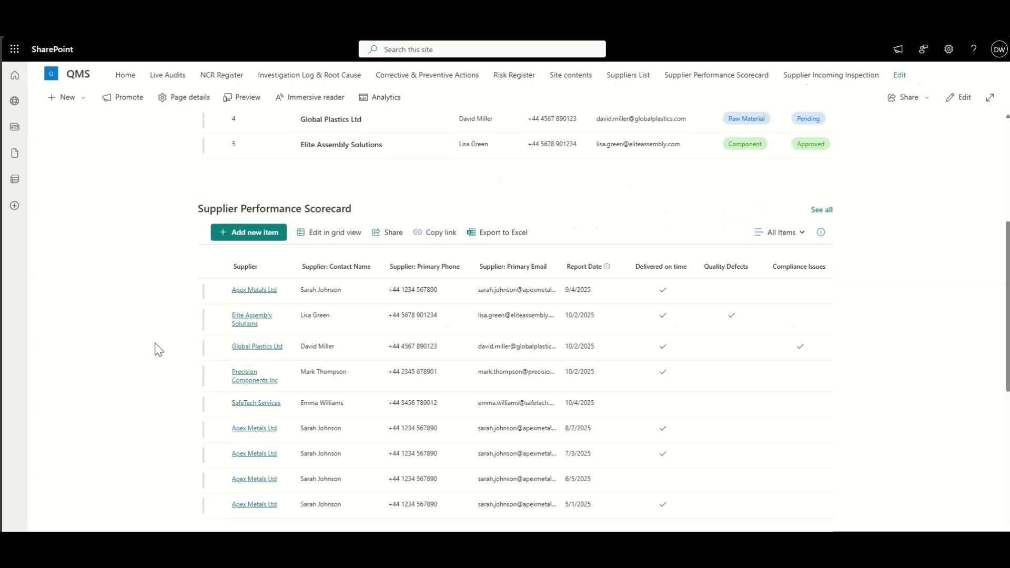
scroll(159, 350, "down", 5)
scroll(166, 372, "up", 10)
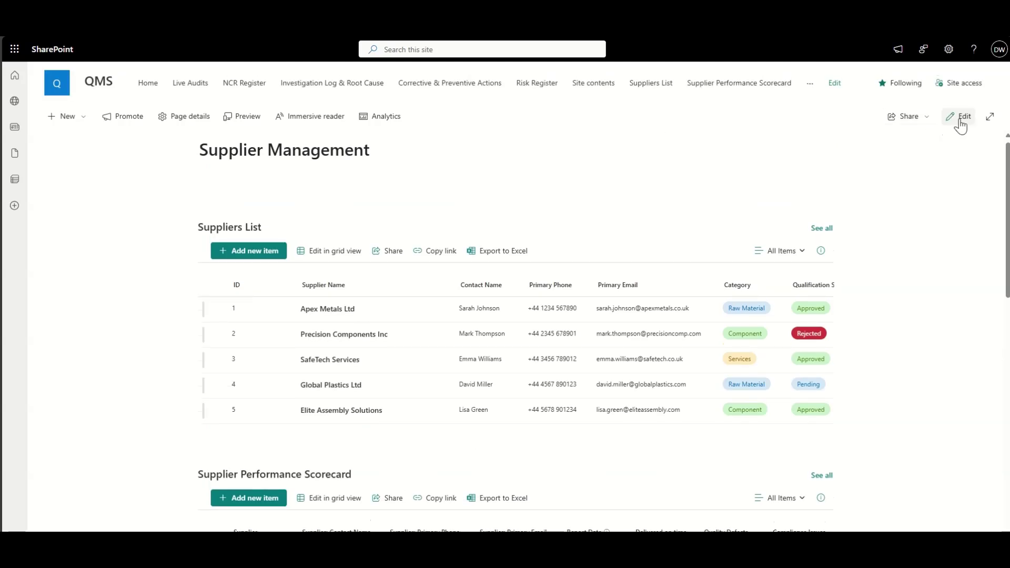
Step: Return the page to edit mode and open the Supplier Performance Scorecard web part's properties
left_click(959, 118)
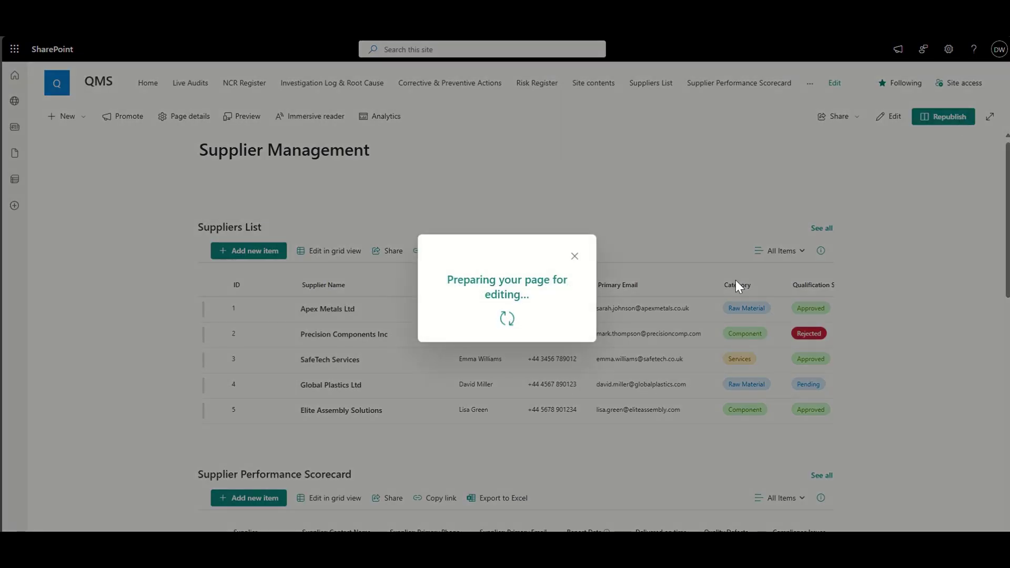
scroll(416, 302, "down", 3)
scroll(416, 307, "down", 4)
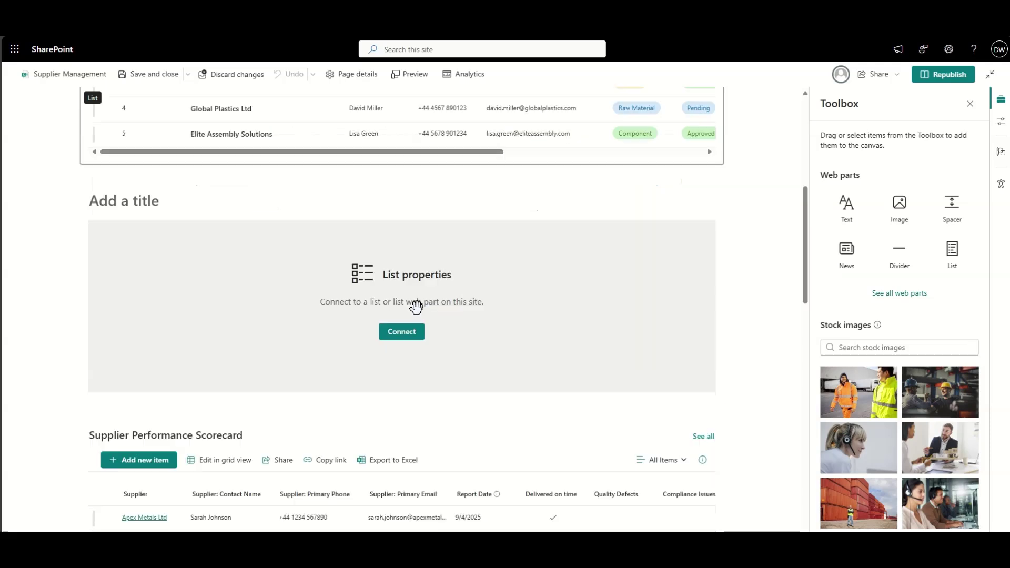
left_click(258, 186)
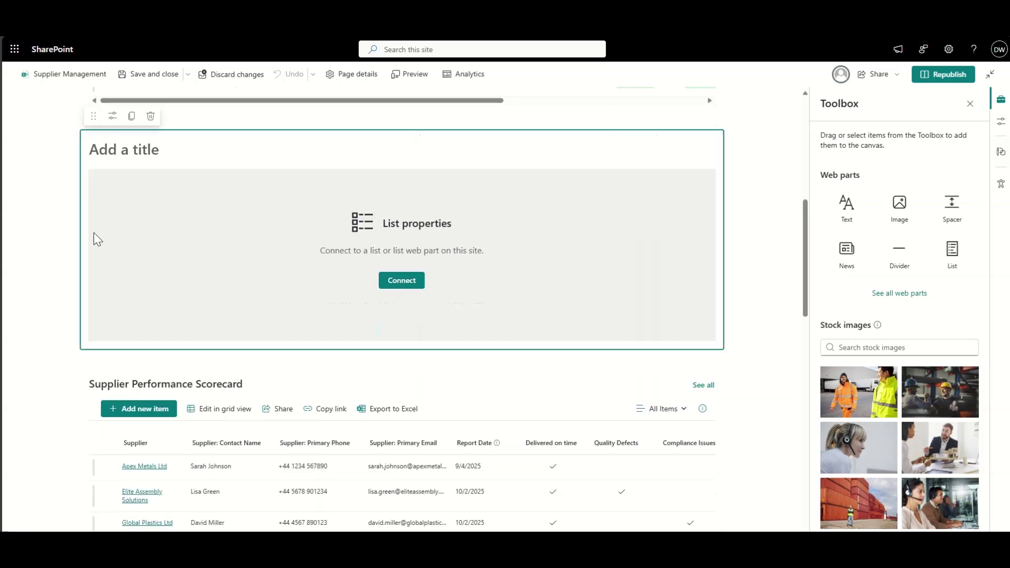
left_click(33, 319)
scroll(173, 303, "down", 3)
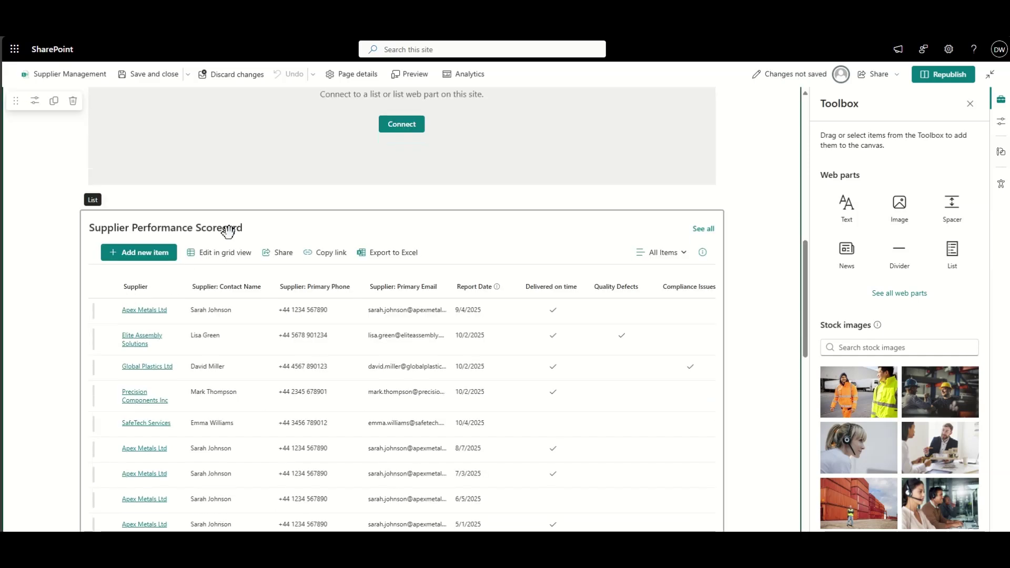
left_click(193, 220)
left_click(112, 182)
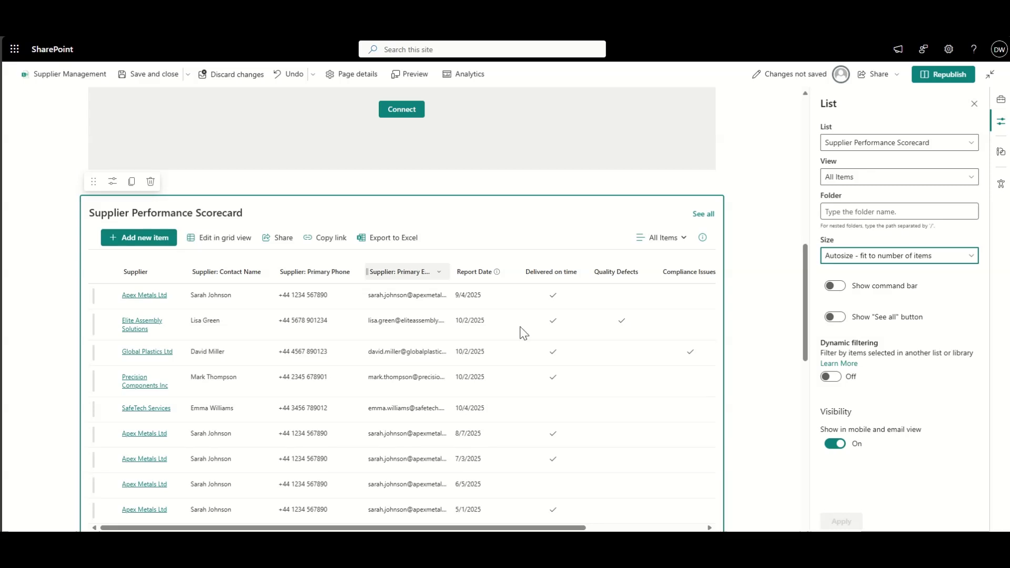
Step: Enable dynamic filtering on the scorecard: Supplier column, Suppliers List, Supplier Name, then apply
left_click(831, 377)
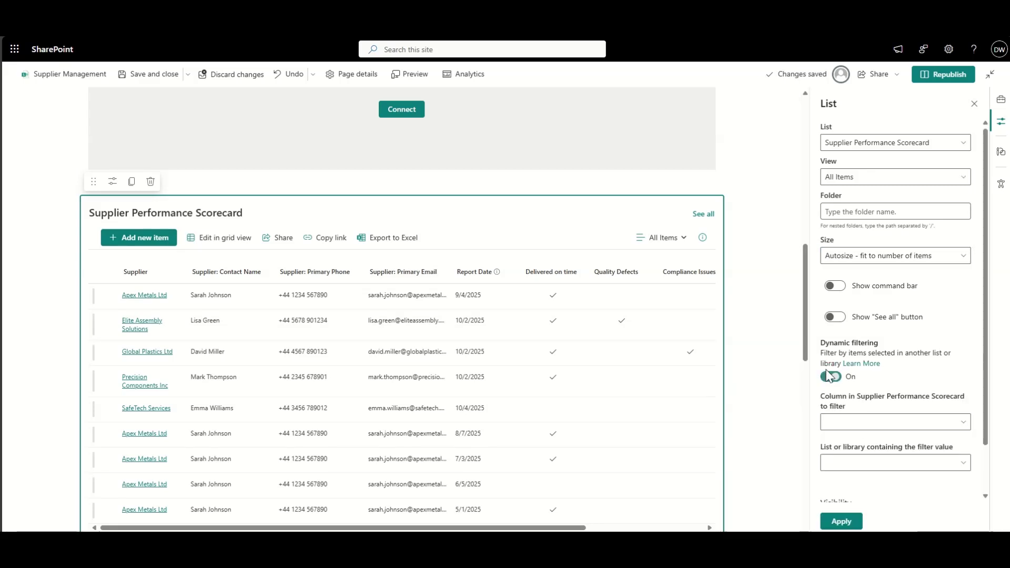
scroll(877, 370, "down", 2)
left_click(877, 370)
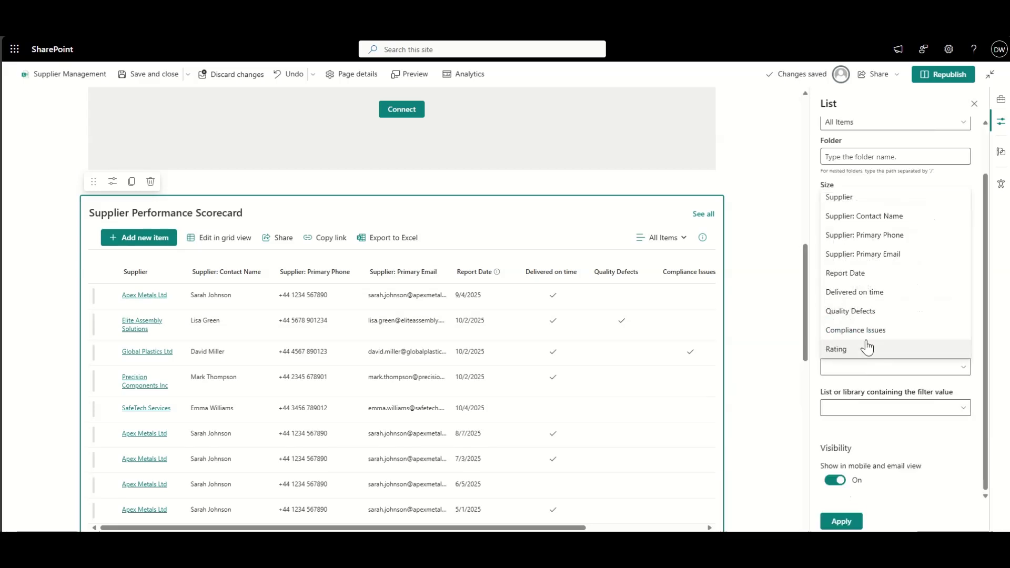
left_click(848, 204)
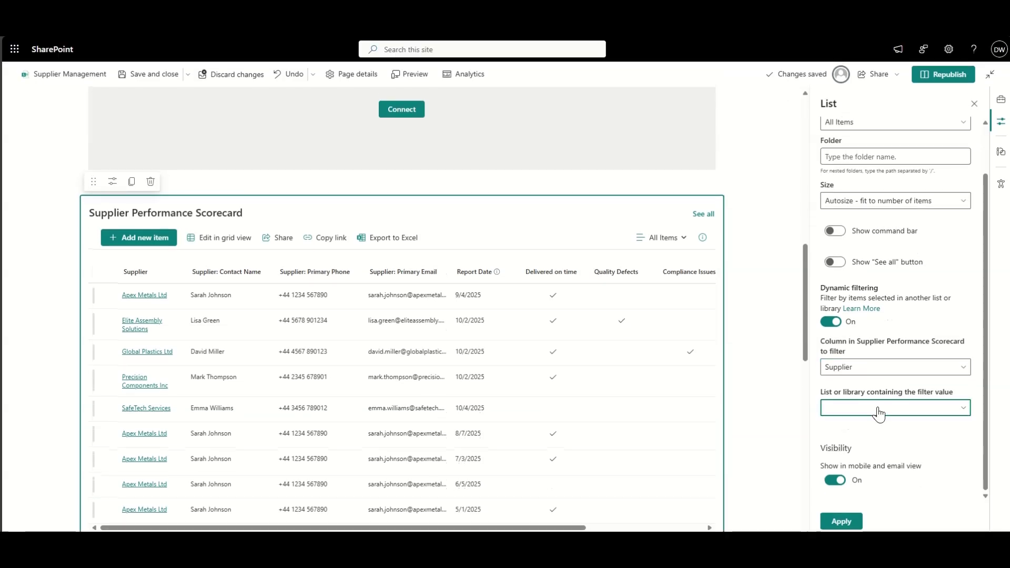
left_click(875, 408)
left_click(863, 424)
scroll(887, 431, "down", 1)
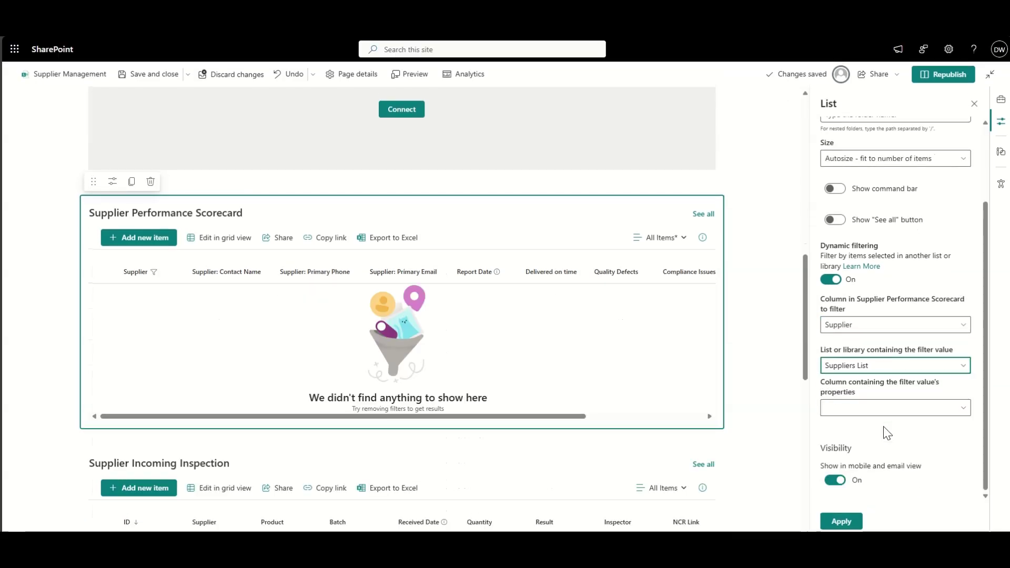
left_click(868, 410)
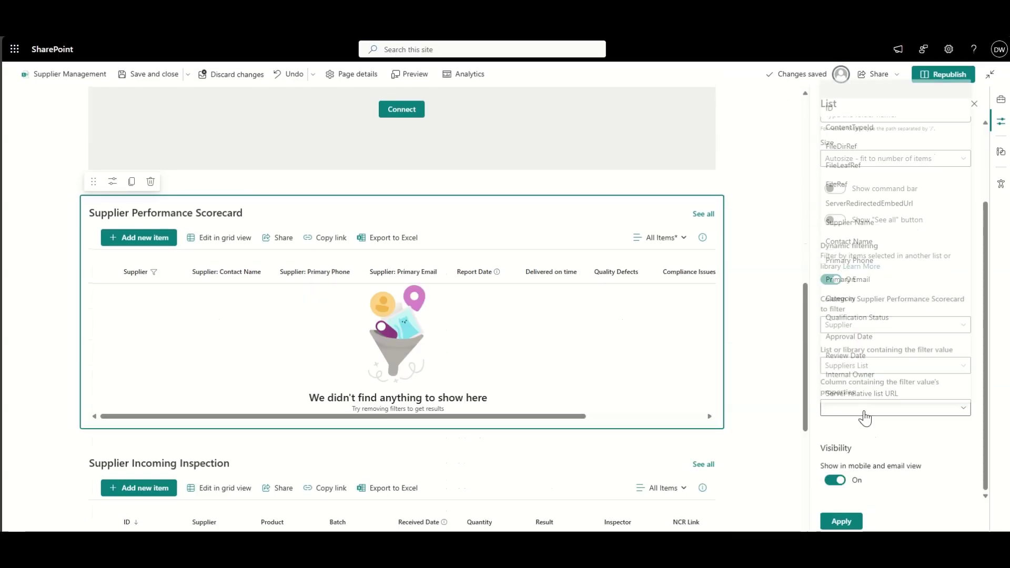
left_click(857, 219)
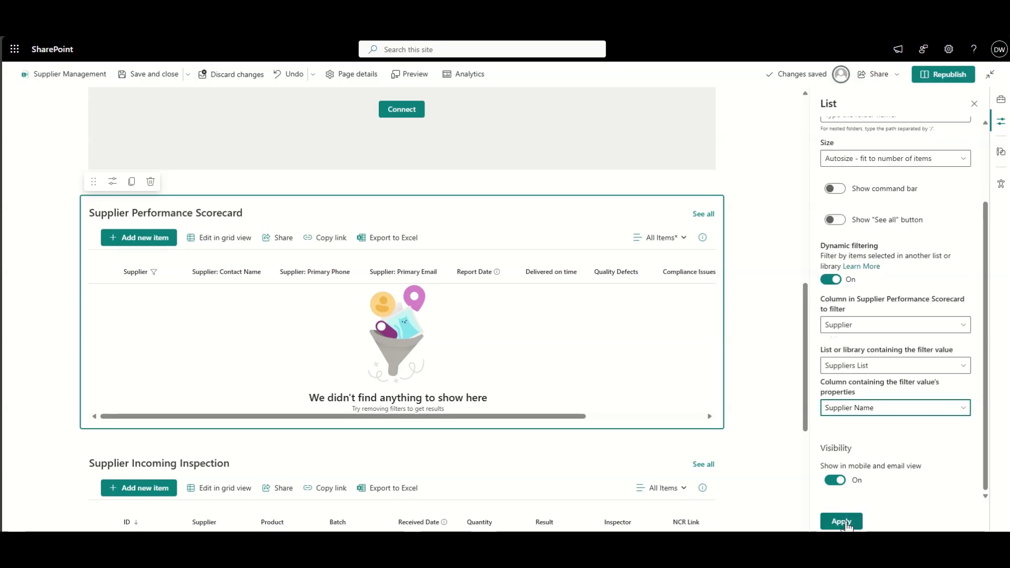
left_click(841, 522)
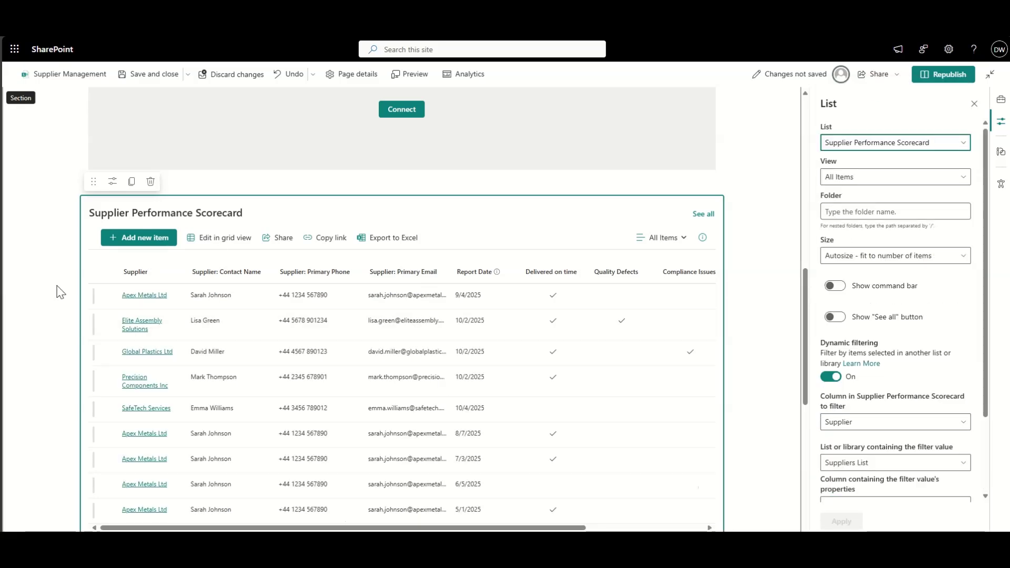
scroll(60, 293, "down", 8)
Step: Enable dynamic filtering on Supplier Incoming Inspection: Supplier column, Suppliers List, Supplier Name, then apply
left_click(160, 160)
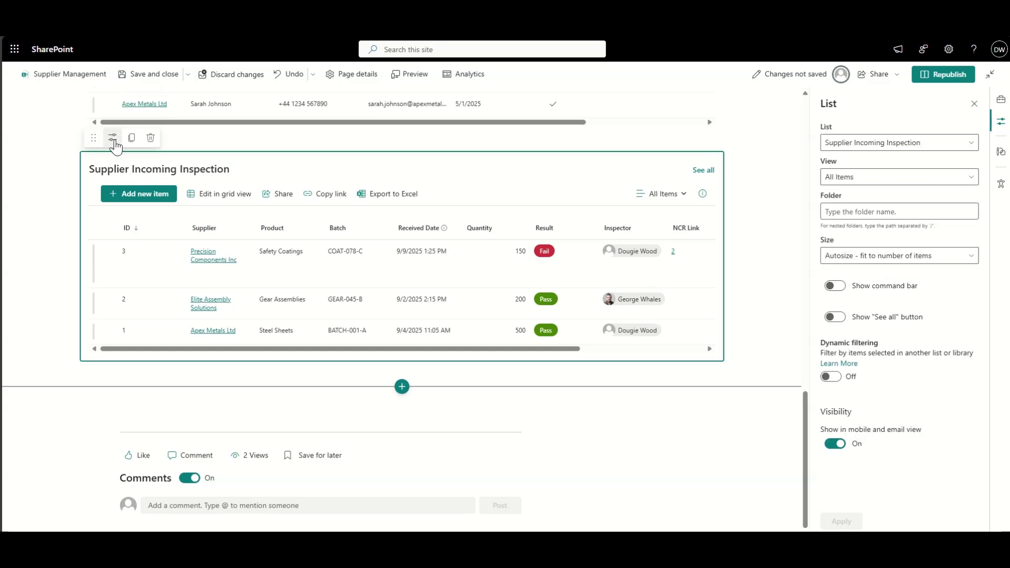
left_click(831, 376)
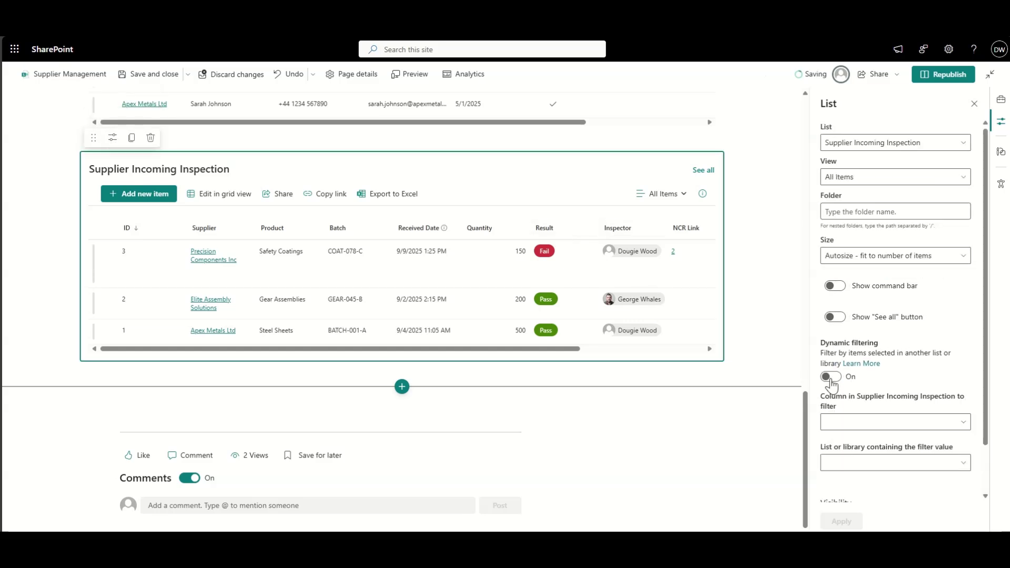
left_click(910, 424)
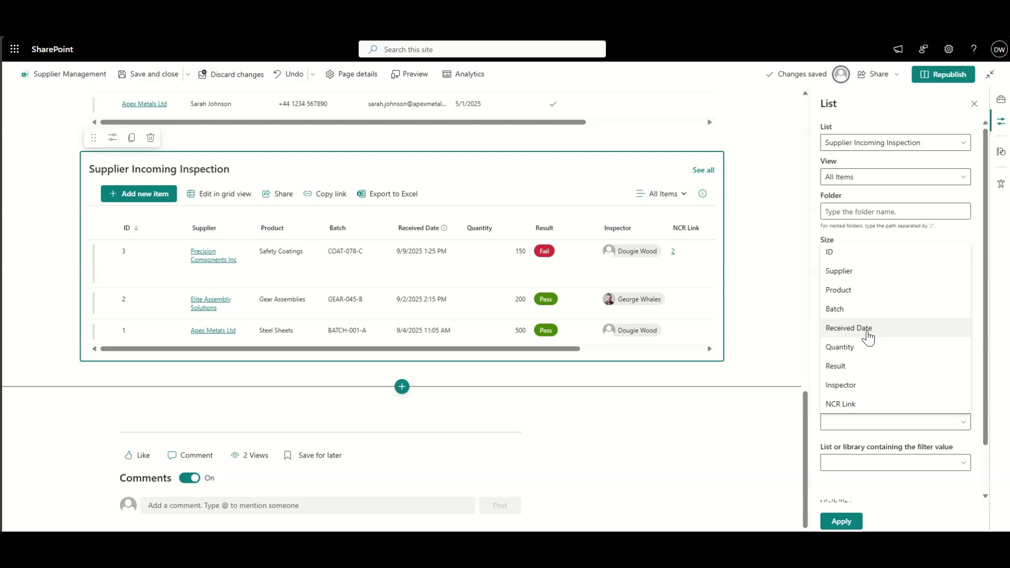
left_click(862, 272)
left_click(866, 463)
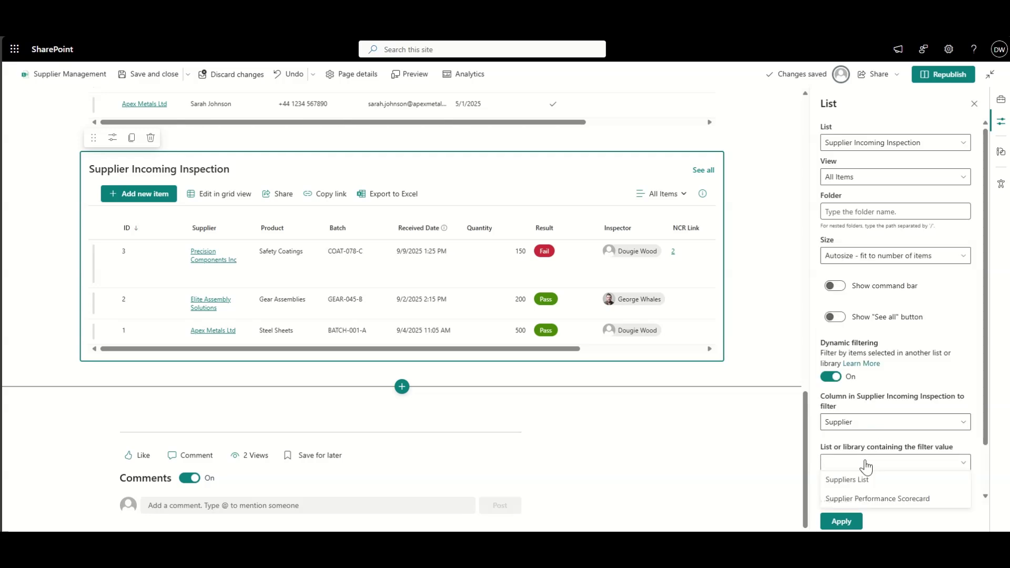
left_click(859, 479)
scroll(860, 481, "down", 2)
left_click(852, 408)
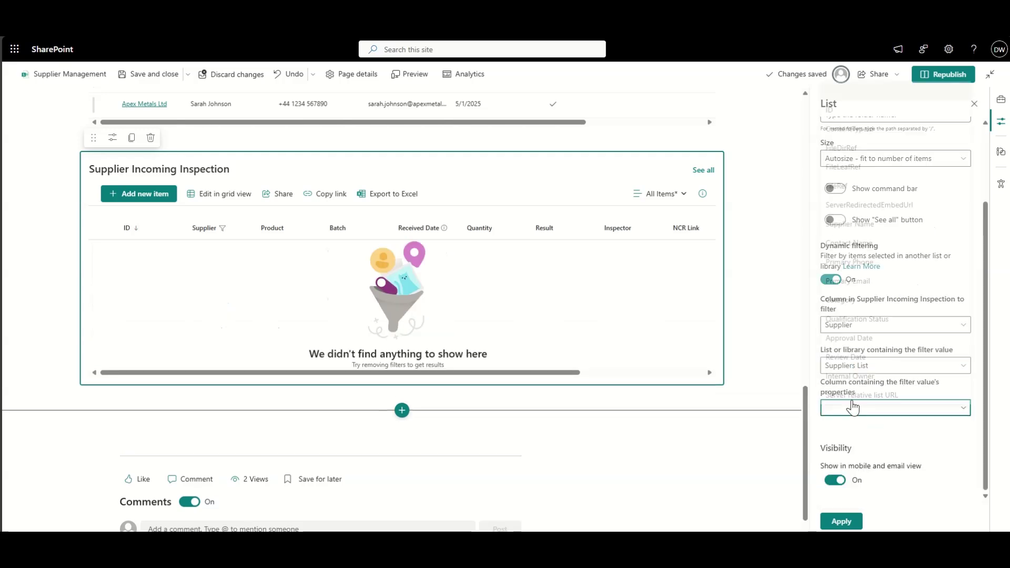
left_click(880, 219)
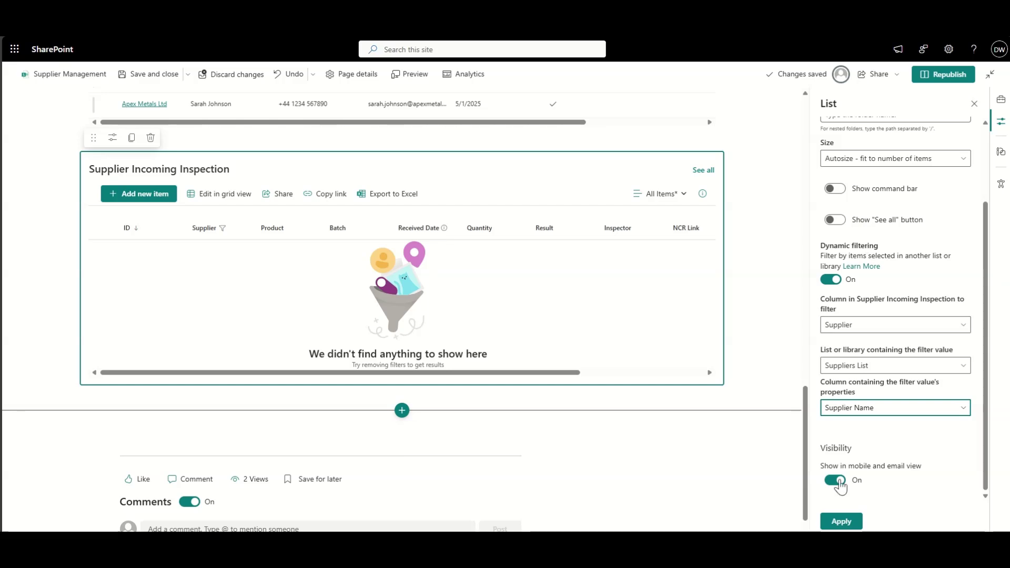
left_click(841, 521)
Step: Republish the Supplier Management page with the new filter settings
left_click(745, 361)
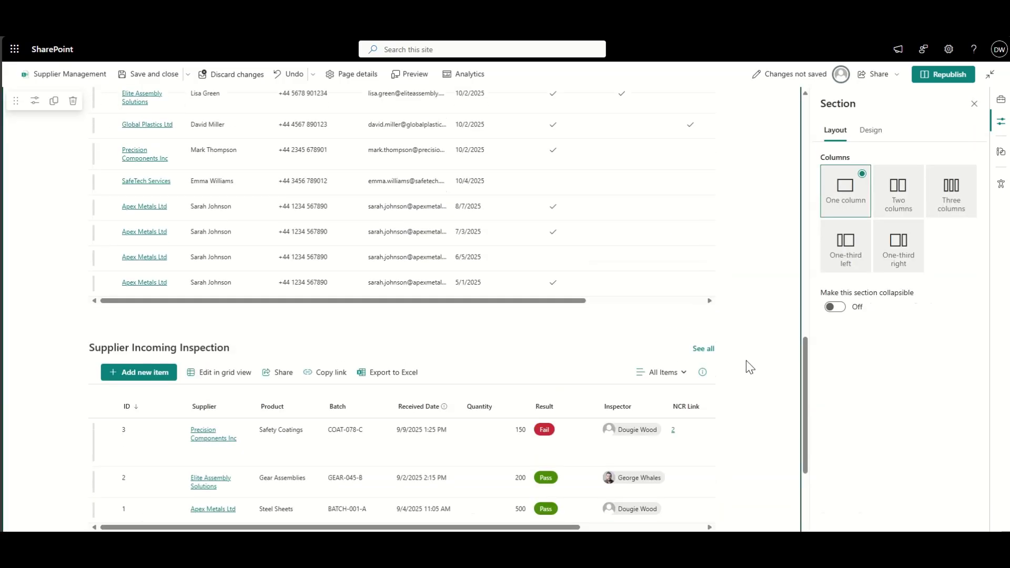
scroll(745, 361, "up", 12)
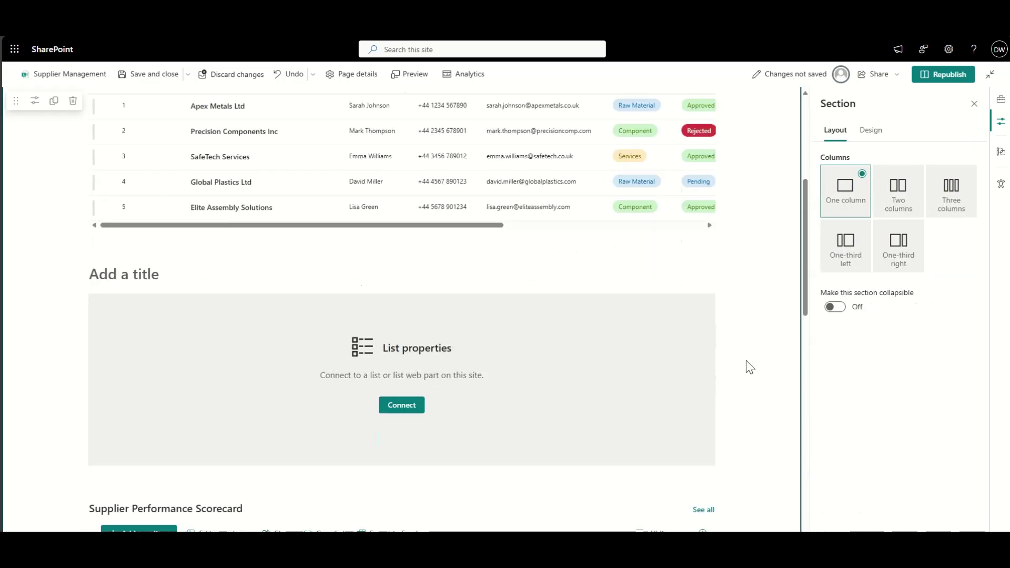
left_click(597, 367)
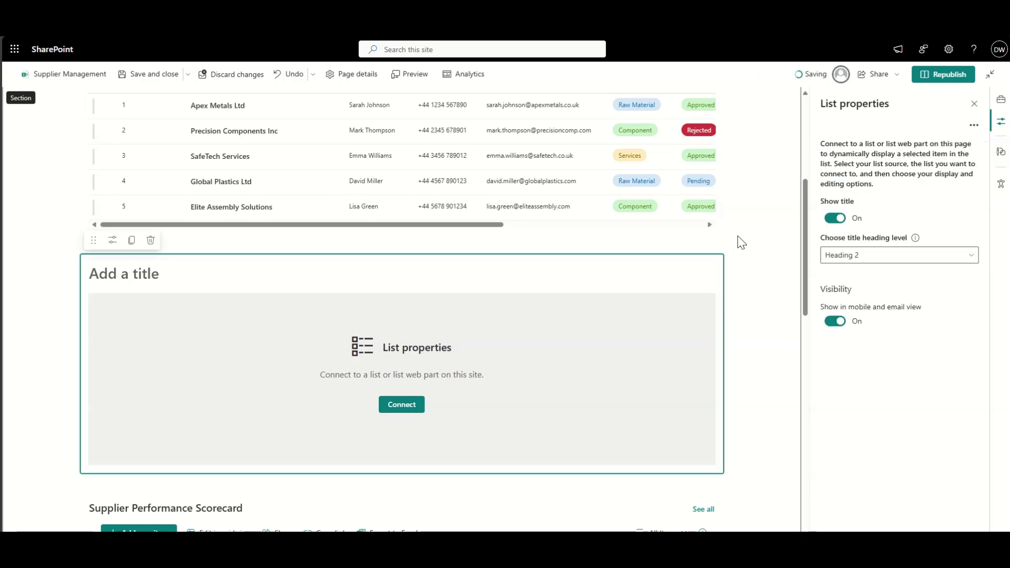
left_click(948, 75)
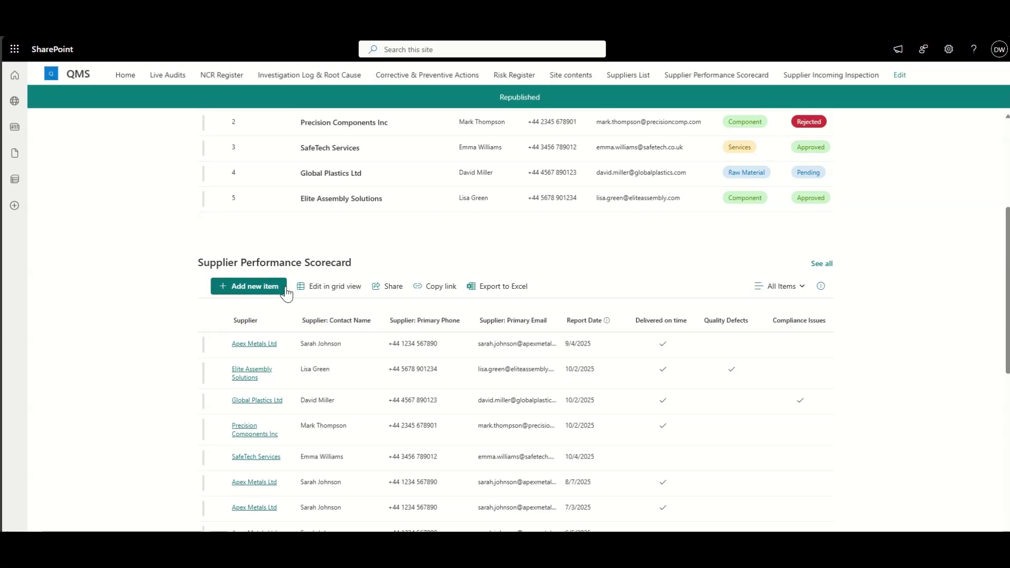
Step: Select Apex Metals Ltd in Suppliers List and check the filtered scorecard and inspection lists below
scroll(126, 337, "down", 2)
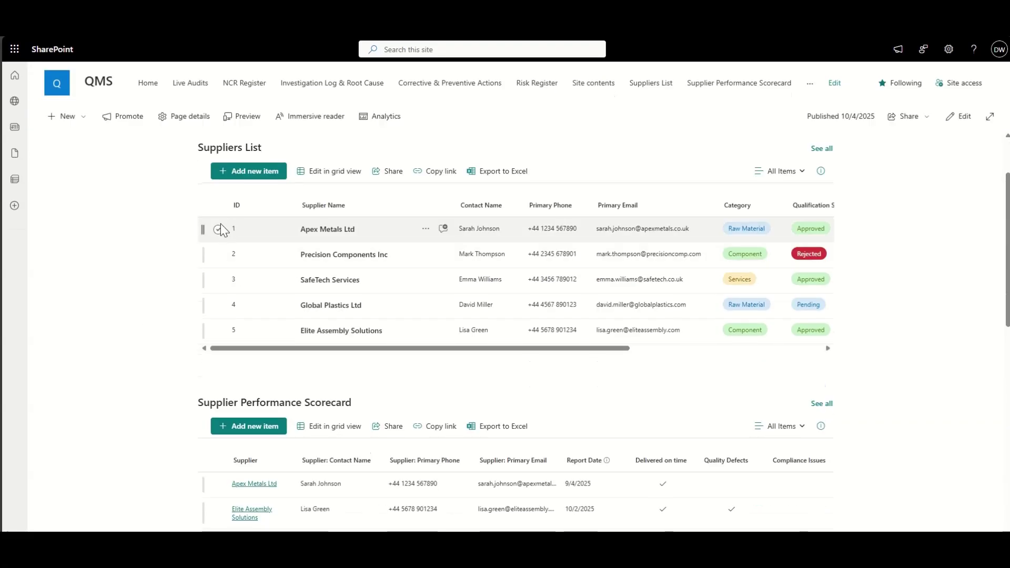
left_click(218, 229)
scroll(143, 365, "down", 2)
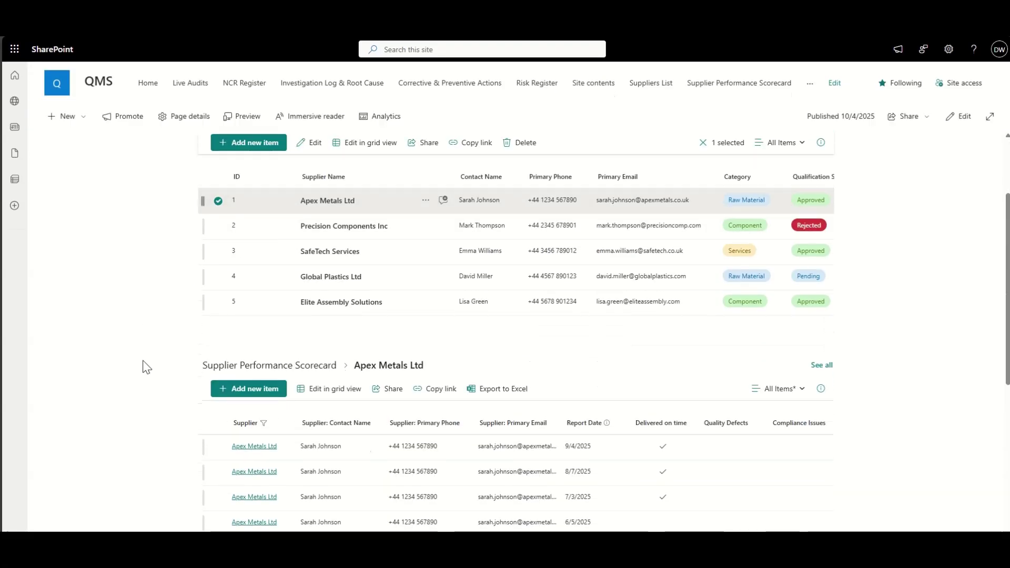
scroll(147, 367, "down", 2)
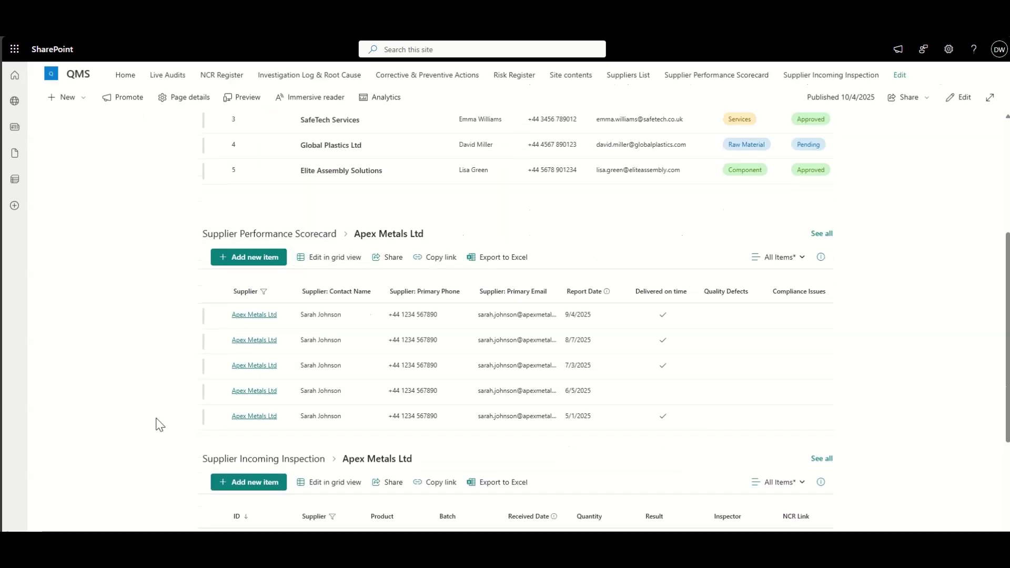
scroll(157, 421, "down", 4)
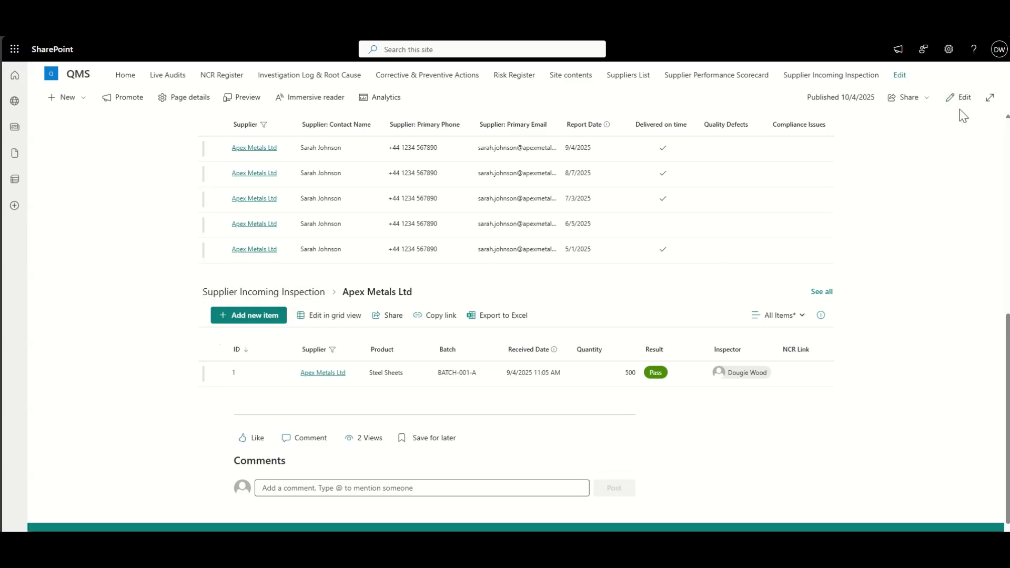
Step: Switch the Comments toggle off on the Supplier Management page and republish it
left_click(949, 98)
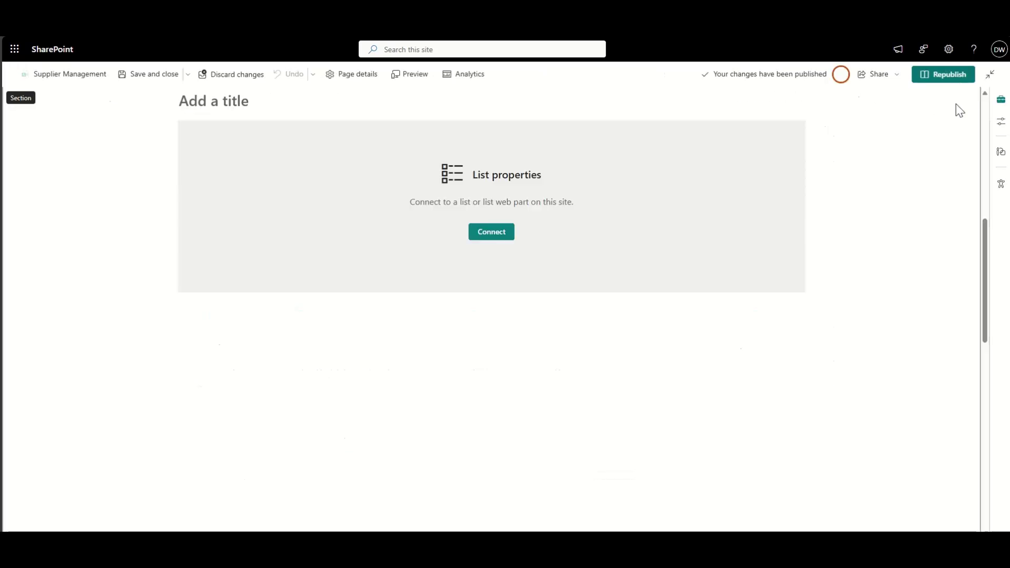
scroll(21, 387, "down", 7)
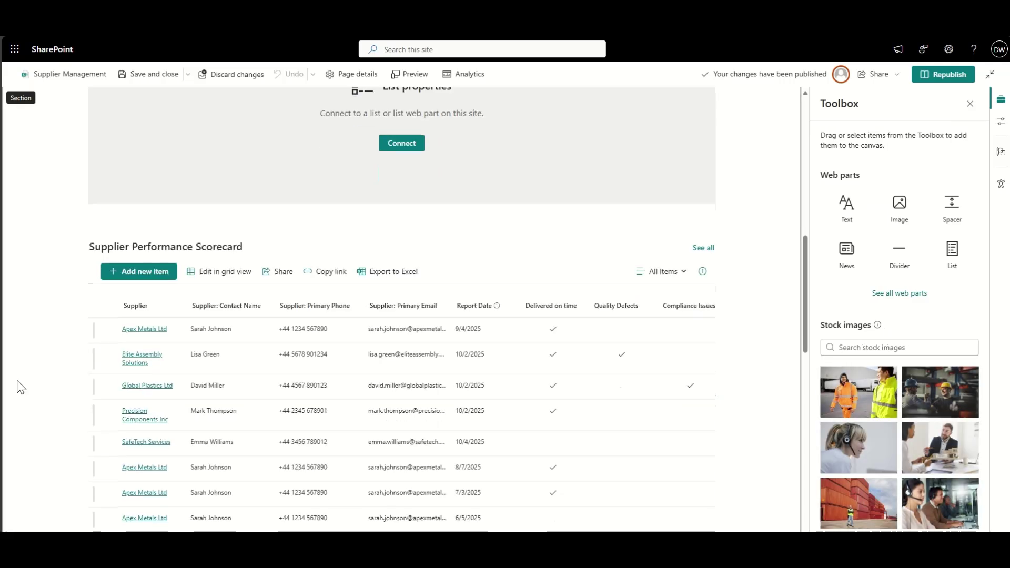
scroll(21, 387, "down", 3)
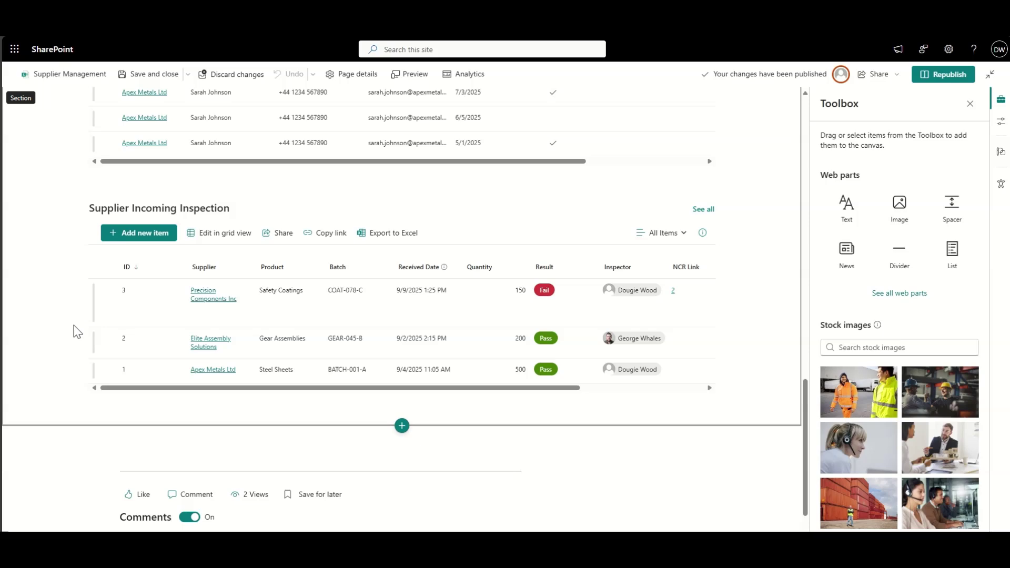
left_click(188, 519)
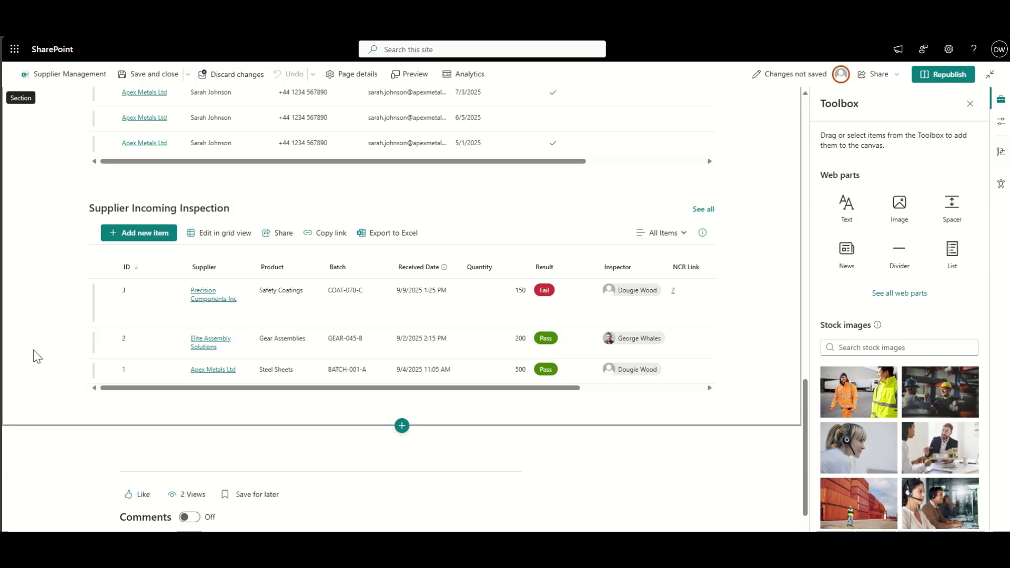
scroll(33, 354, "up", 10)
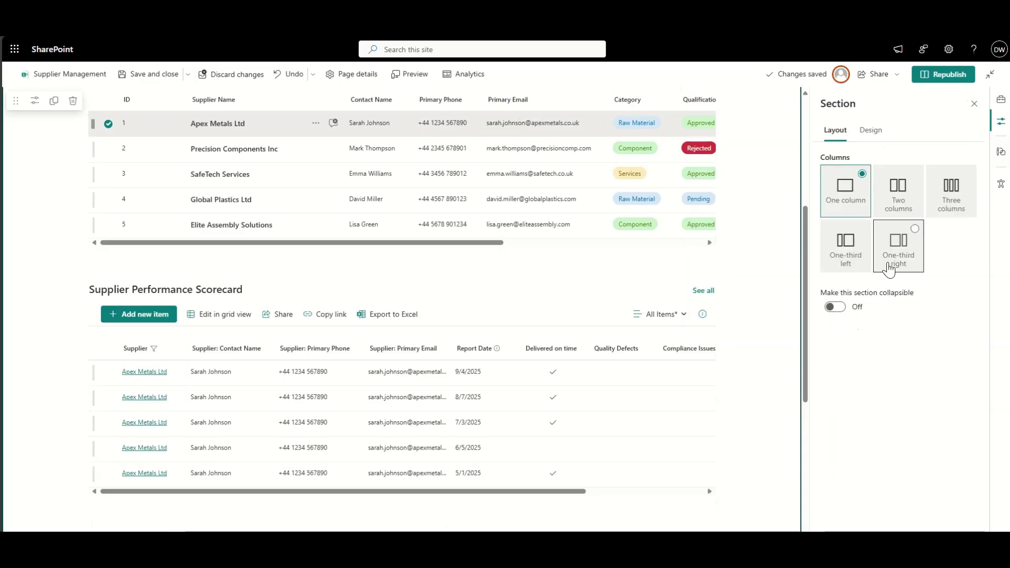
left_click(952, 78)
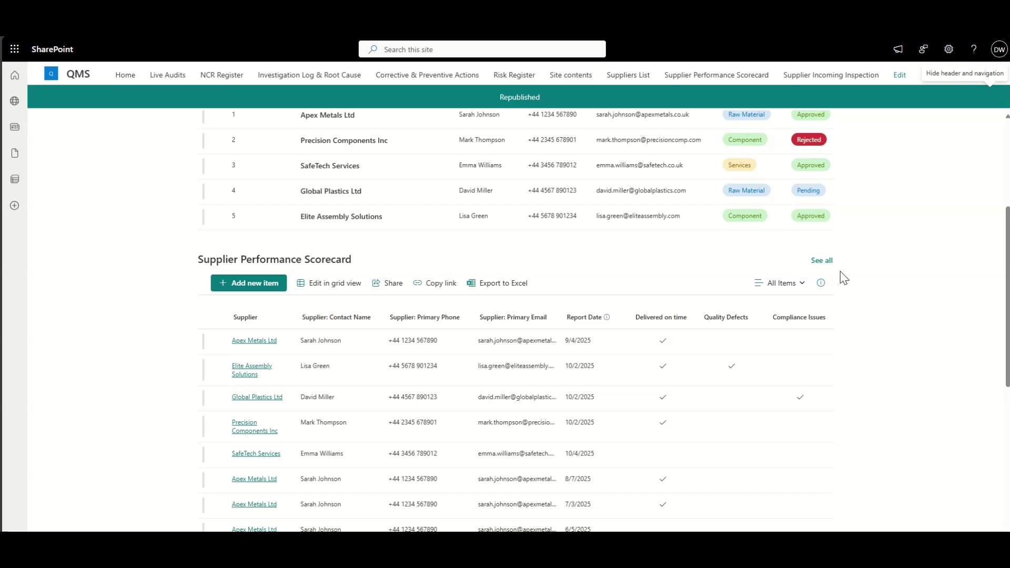
Step: Select Apex Metals Ltd in the Suppliers List and verify the scorecard and inspection lists filter to it
scroll(843, 277, "up", 4)
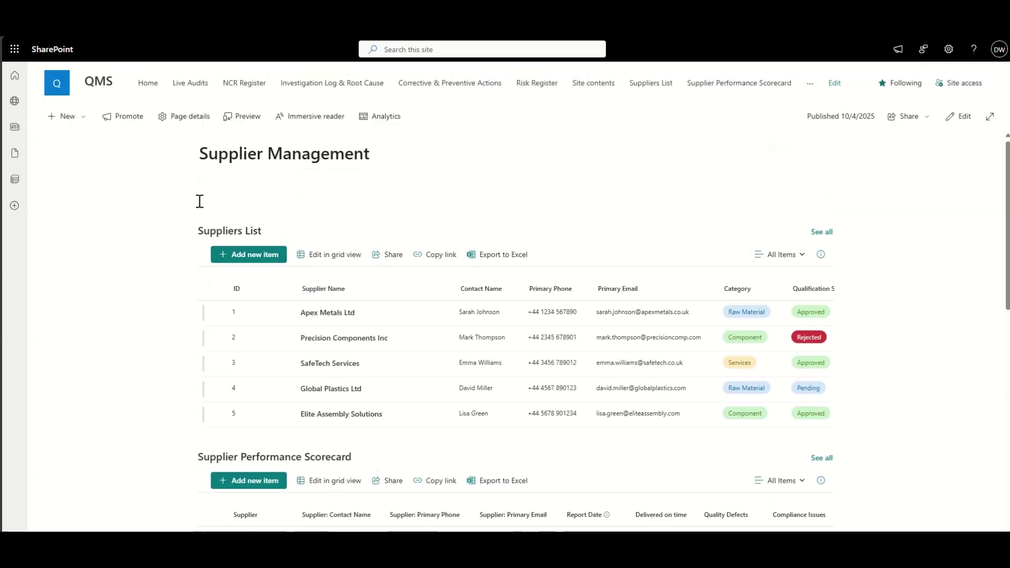
scroll(176, 270, "down", 1)
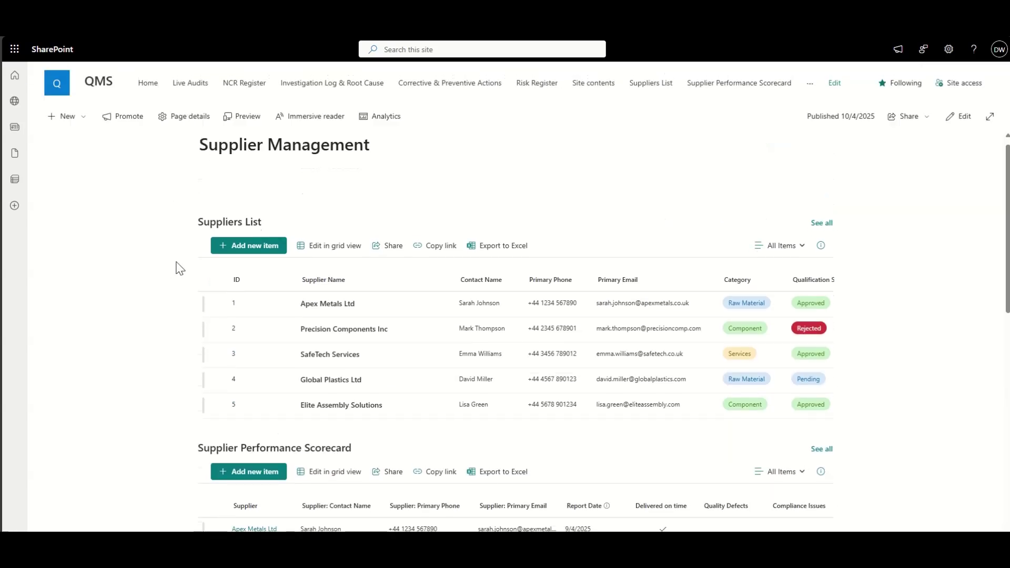
left_click(217, 307)
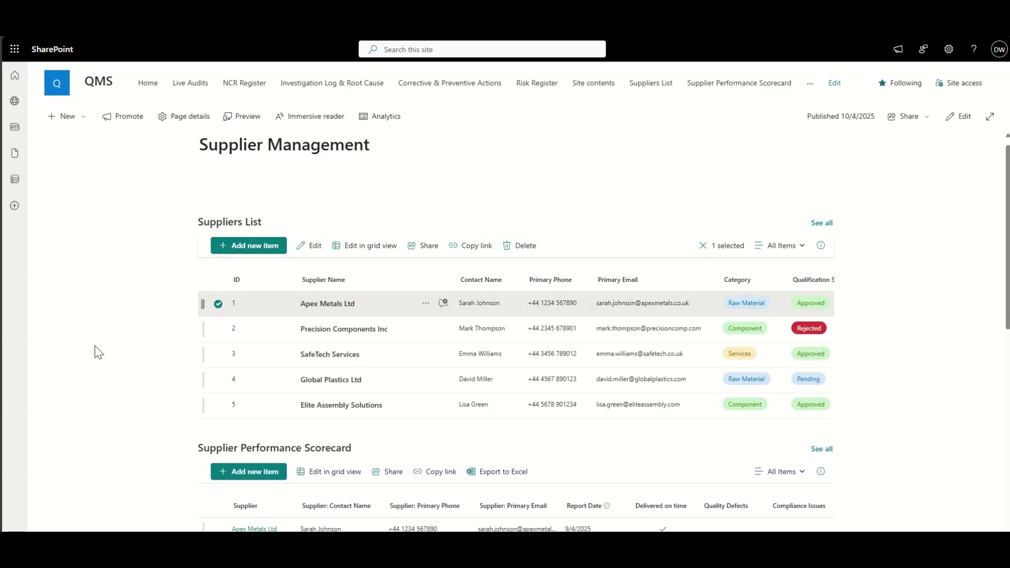
scroll(95, 346, "down", 4)
scroll(94, 345, "down", 2)
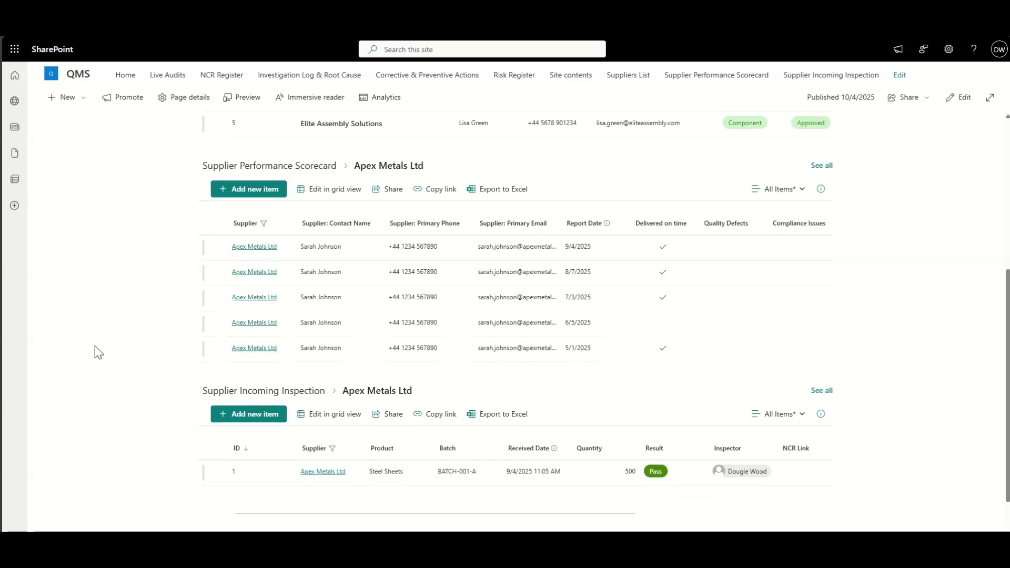
scroll(95, 346, "up", 6)
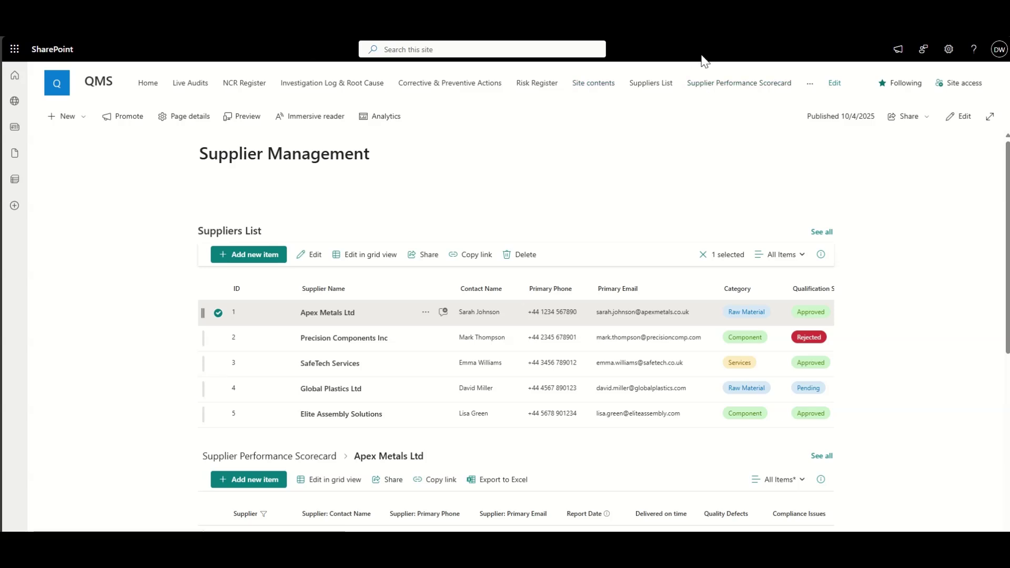
Step: Add a 'Supplier Management' site navigation link pointing to the new page's address
left_click(835, 84)
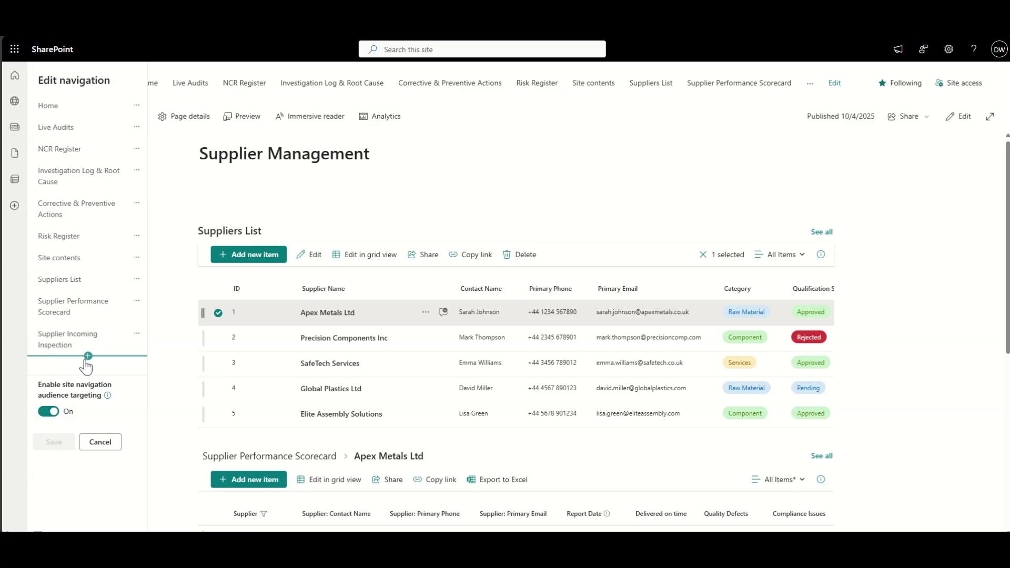
left_click(88, 356)
type("https://taskmi.sharepoint.com/sites/Non-ConformanceManagement/SitePages/Supplier-Management.aspx")
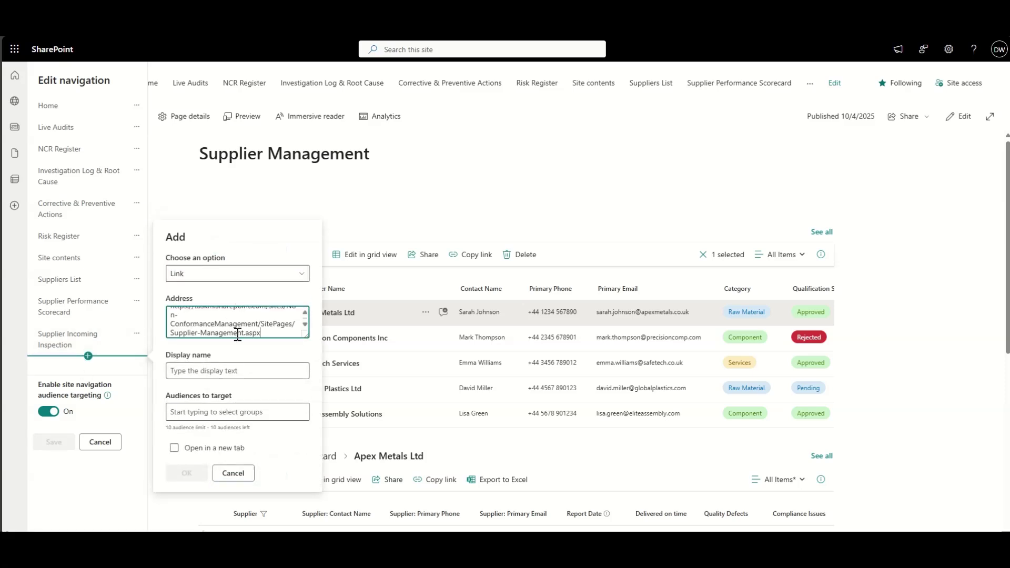
left_click(240, 370)
type("sUPPL")
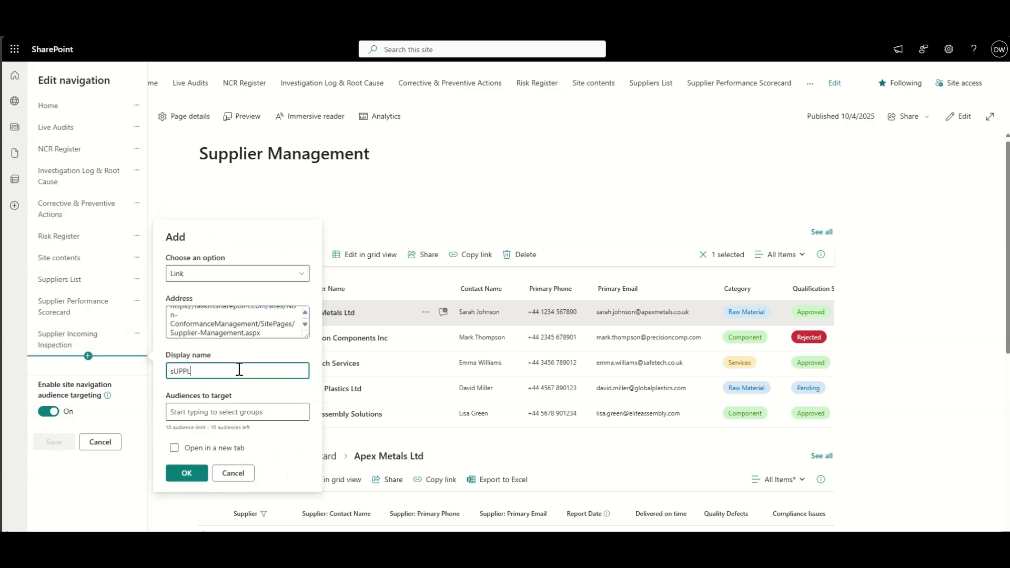
type("I")
key("ctrl+a")
key("ctrl+s")
type("u")
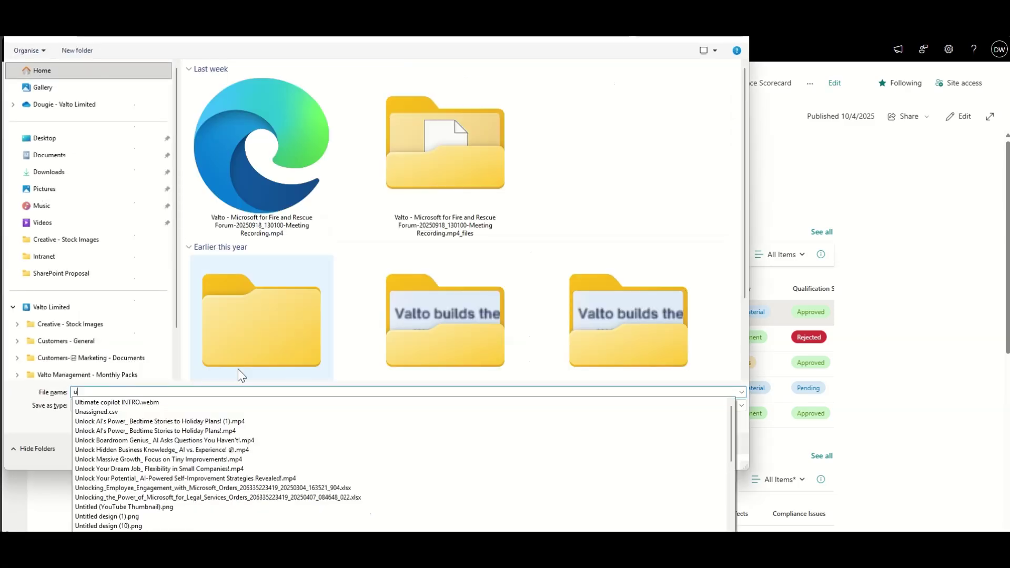
key("Escape")
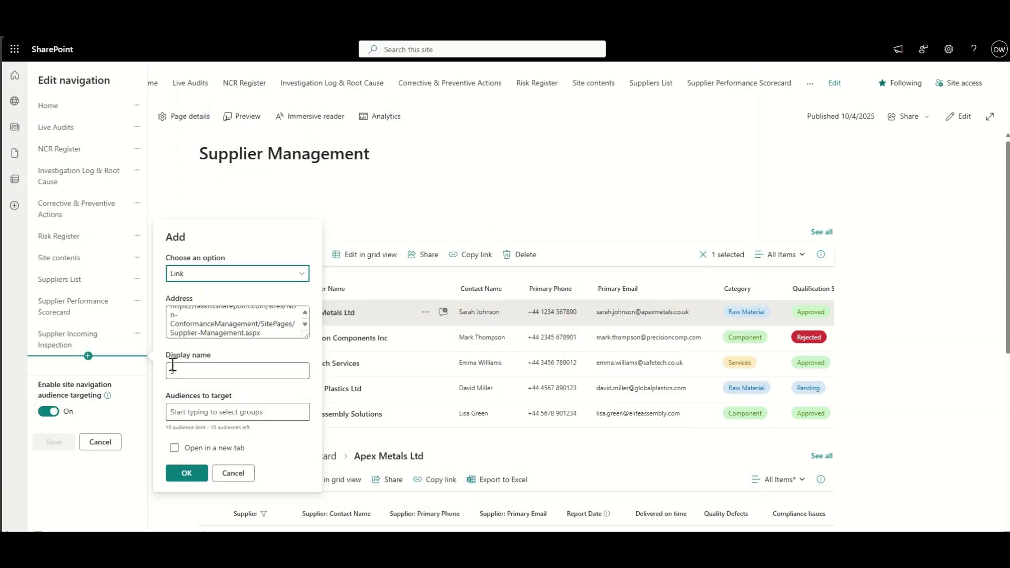
type("Supplier Management")
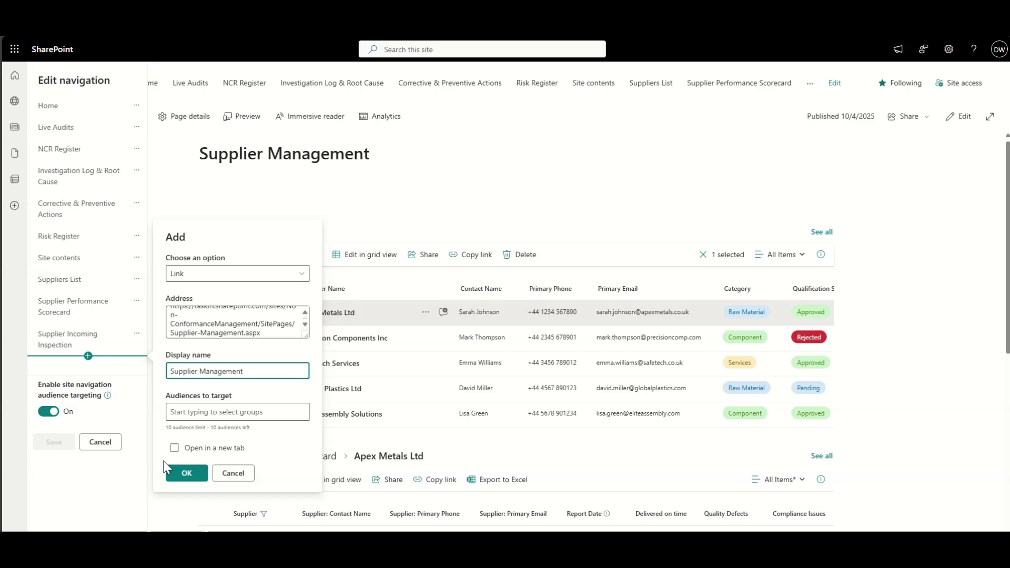
left_click(171, 472)
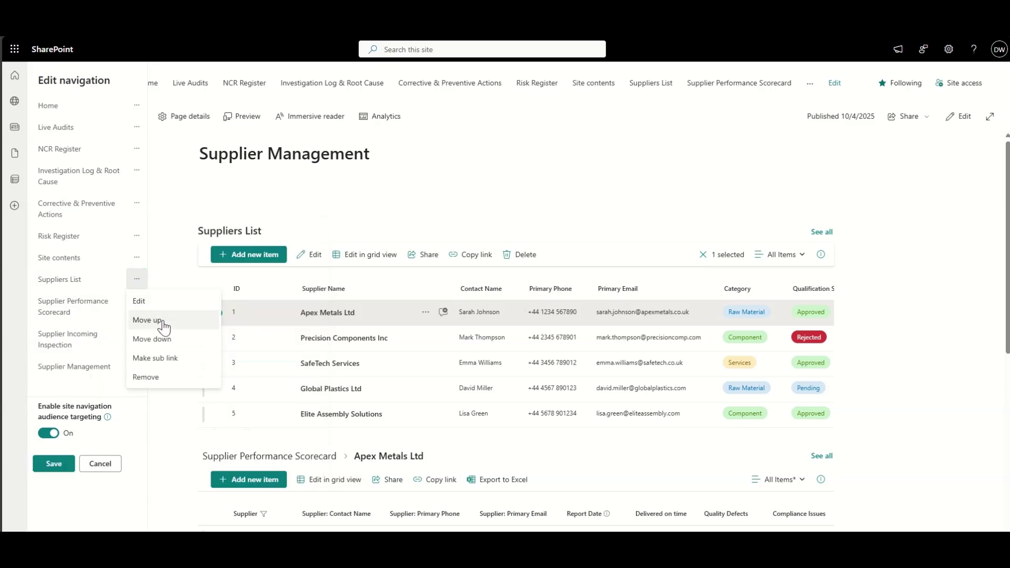
Step: Remove the Suppliers List, Supplier Performance Scorecard and Supplier Incoming Inspection navigation links
left_click(167, 376)
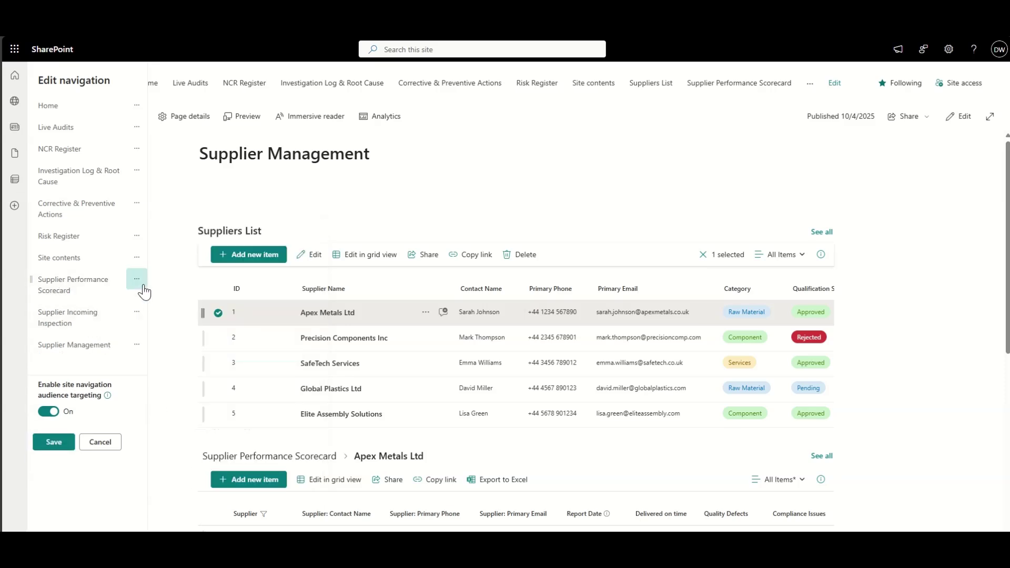
left_click(160, 377)
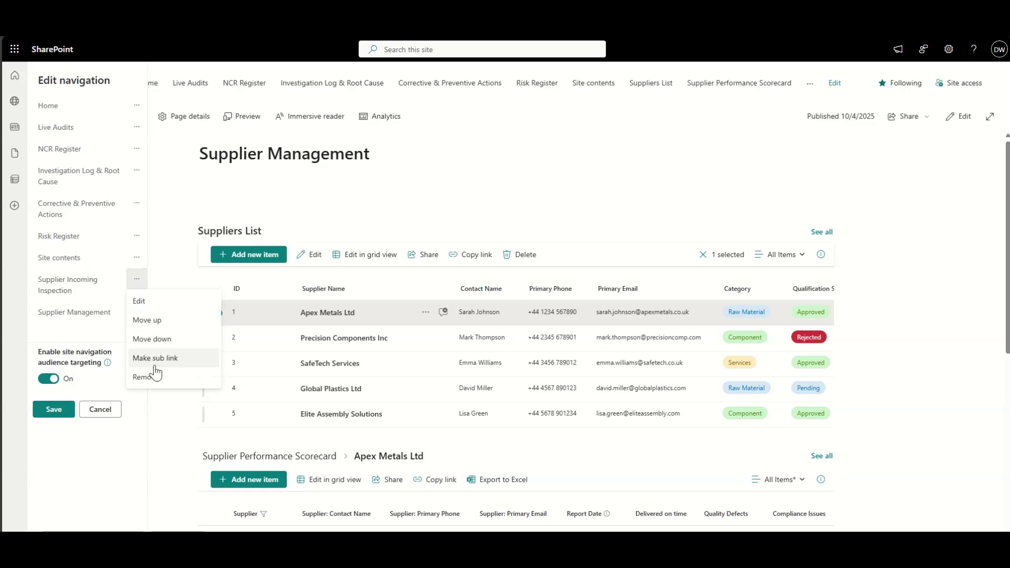
left_click(154, 375)
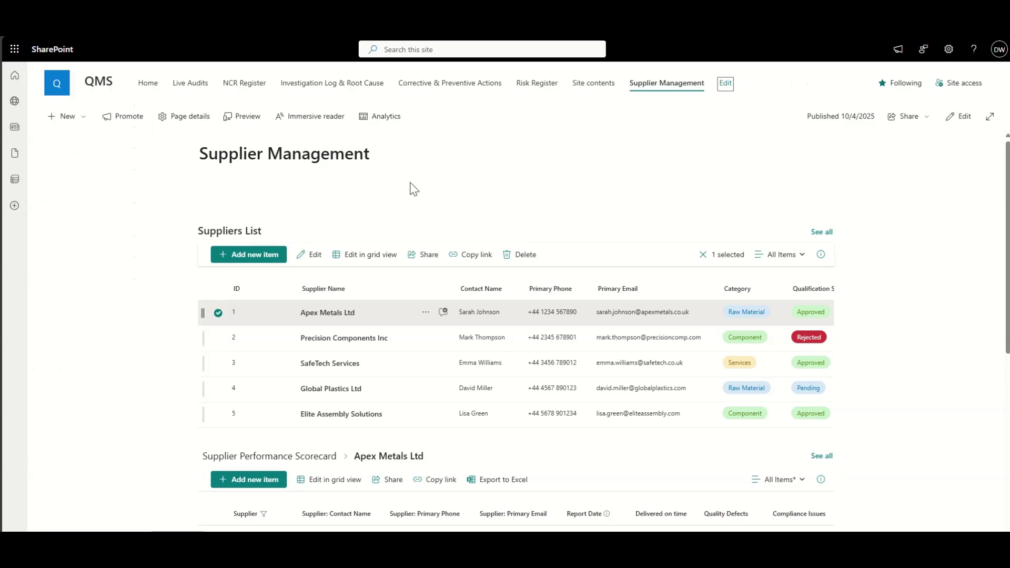
left_click(536, 87)
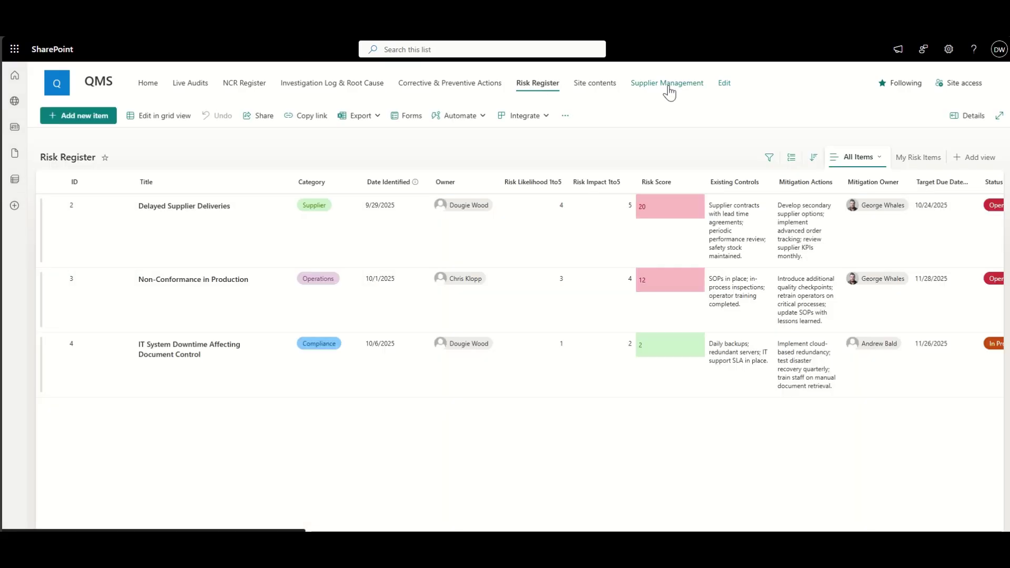
left_click(667, 90)
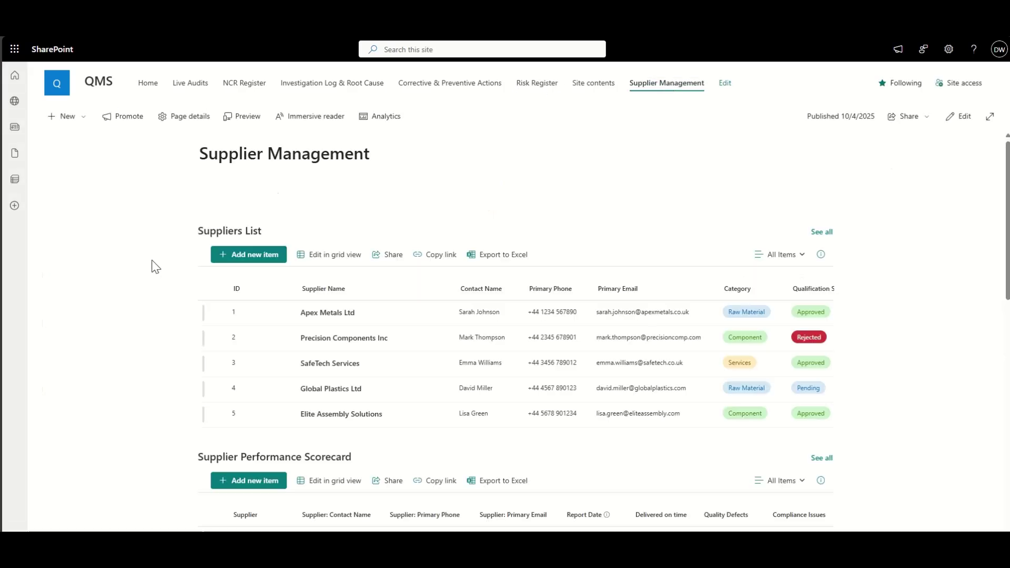
scroll(250, 199, "down", 1)
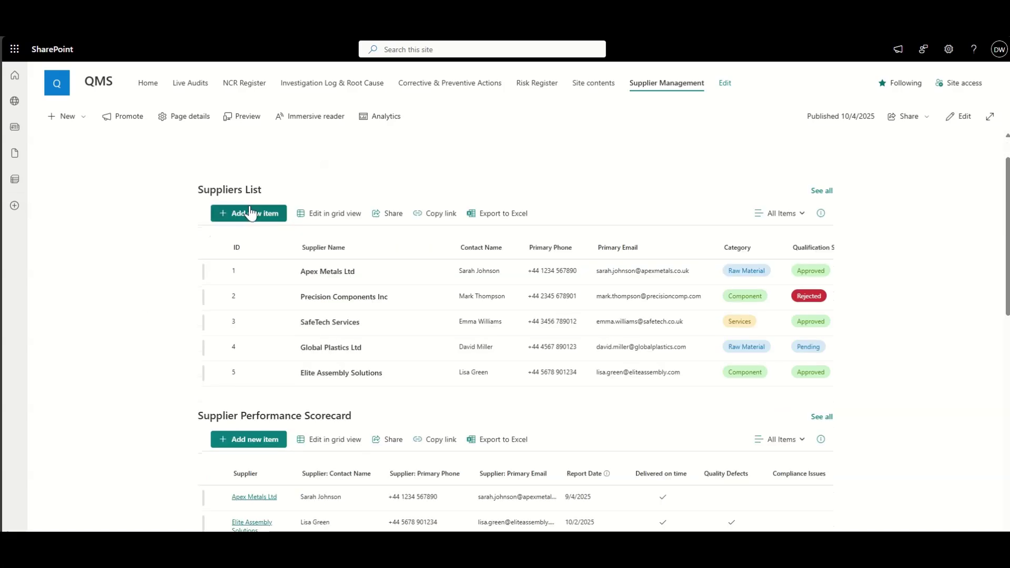
scroll(216, 345, "down", 3)
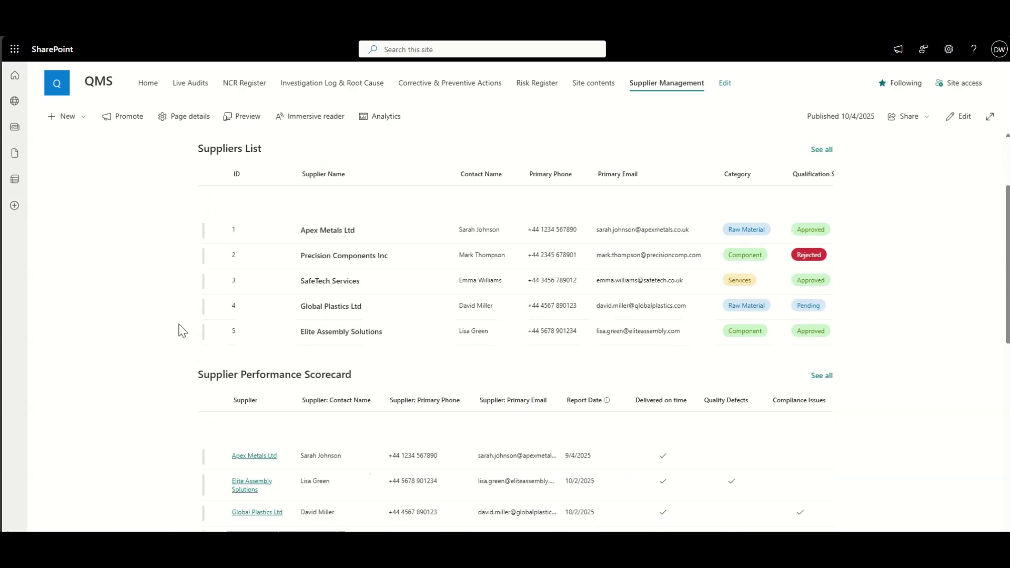
scroll(168, 339, "down", 7)
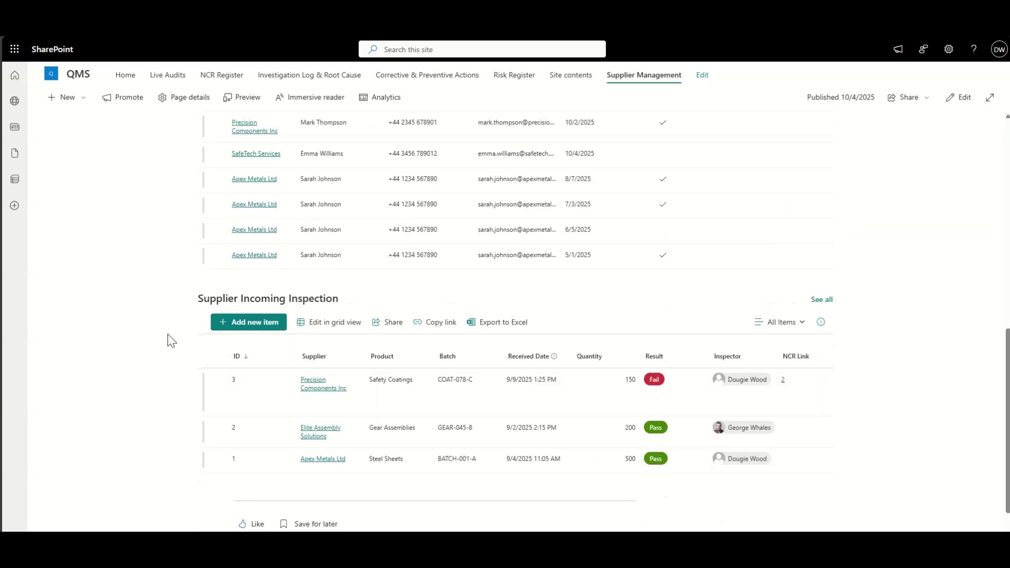
scroll(189, 275, "up", 10)
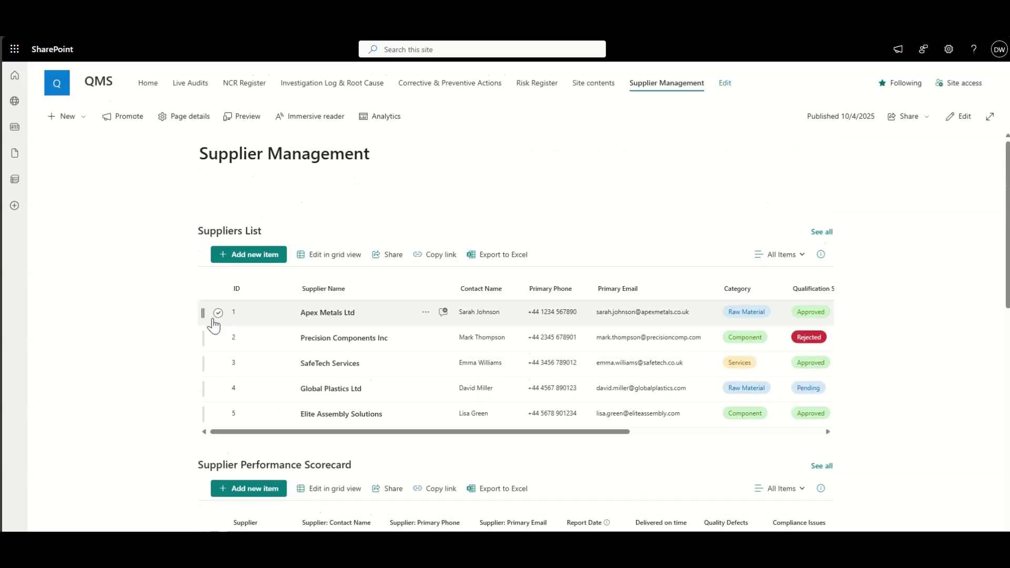
left_click(218, 314)
scroll(173, 345, "down", 7)
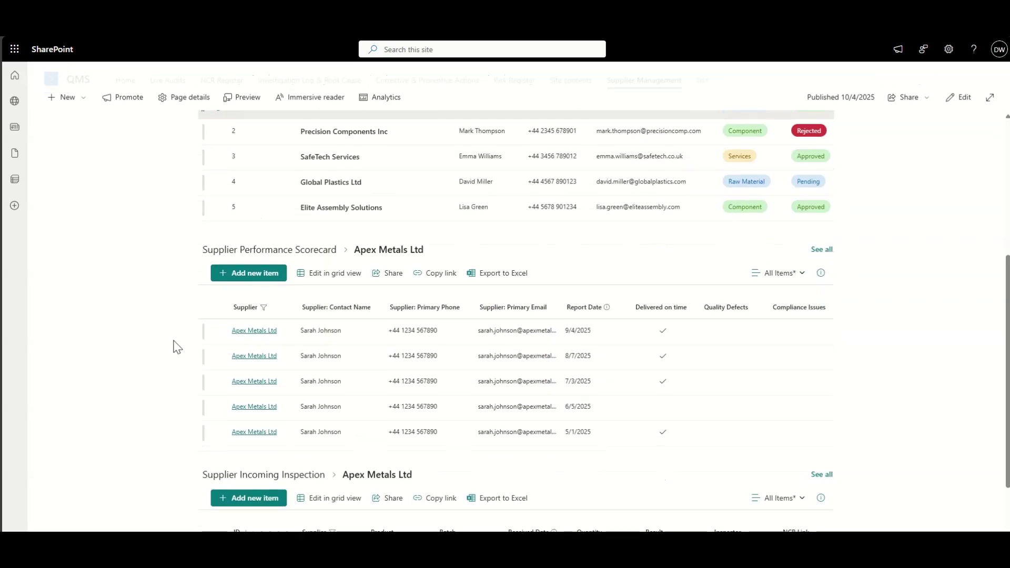
scroll(175, 346, "up", 8)
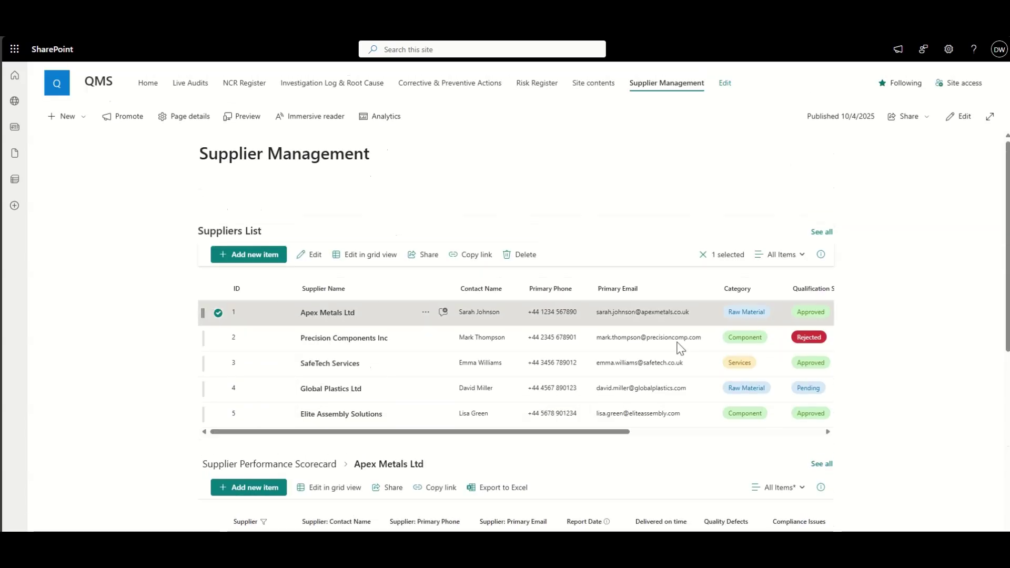